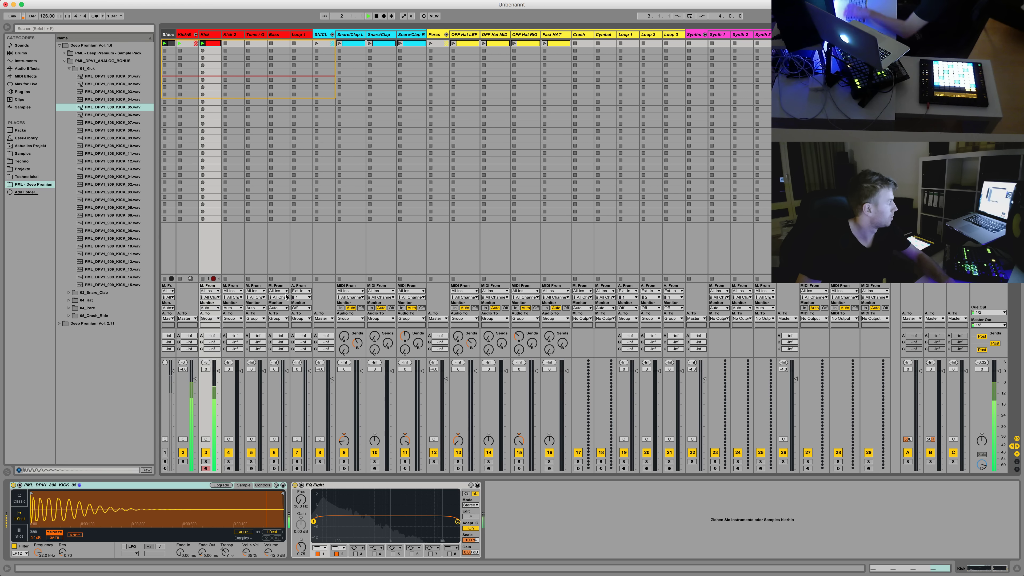
Stop playback and audition the PML_DPV1_808 kick samples from 07 to 09 in the sample folder
{"action": "key", "text": "space"}
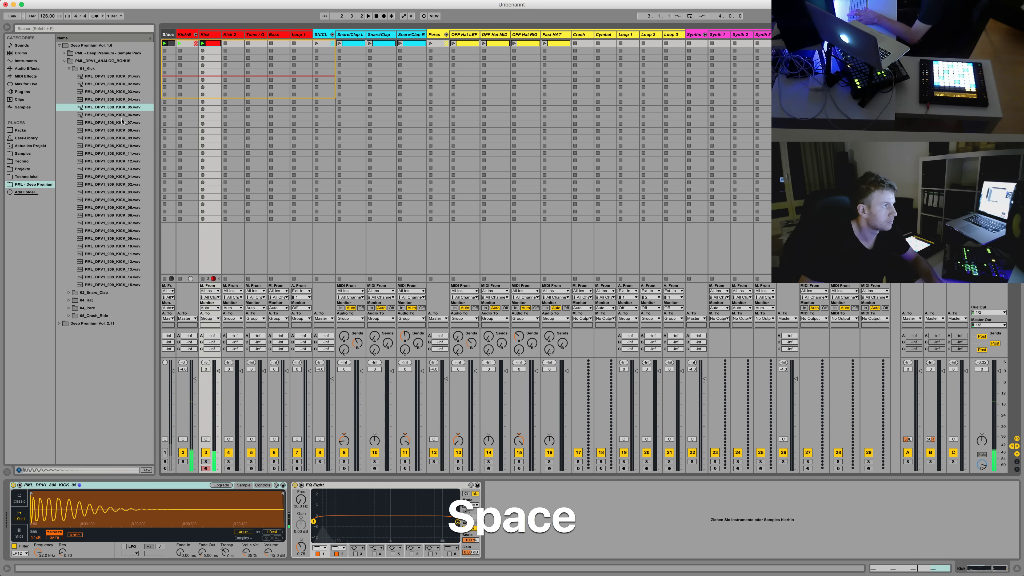
{"action": "left_click", "coordinate": [144, 122]}
{"action": "key", "text": "KP_0"}
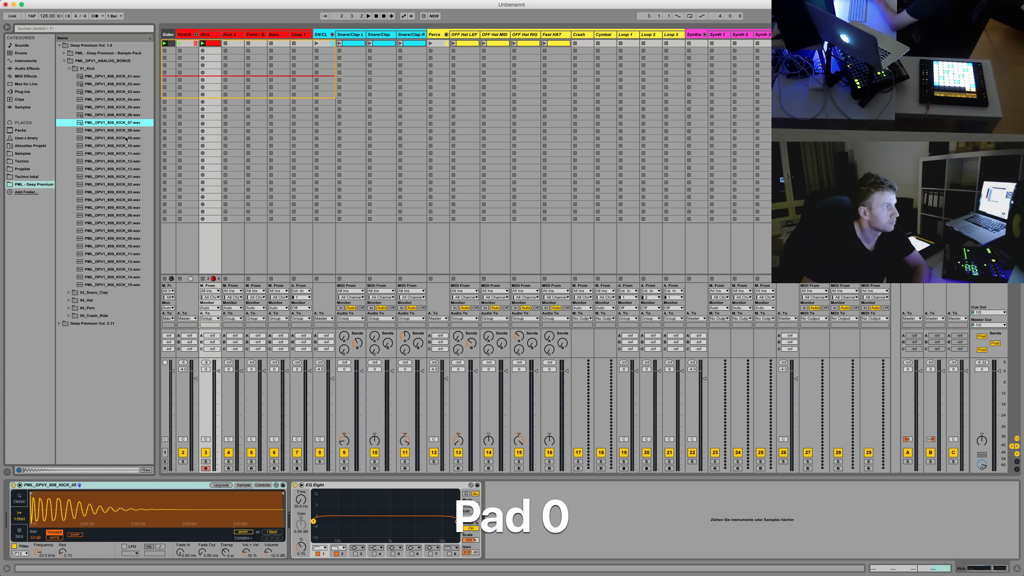
{"action": "key", "text": "Down"}
{"action": "key", "text": "Down"}
{"action": "key", "text": "Down"}
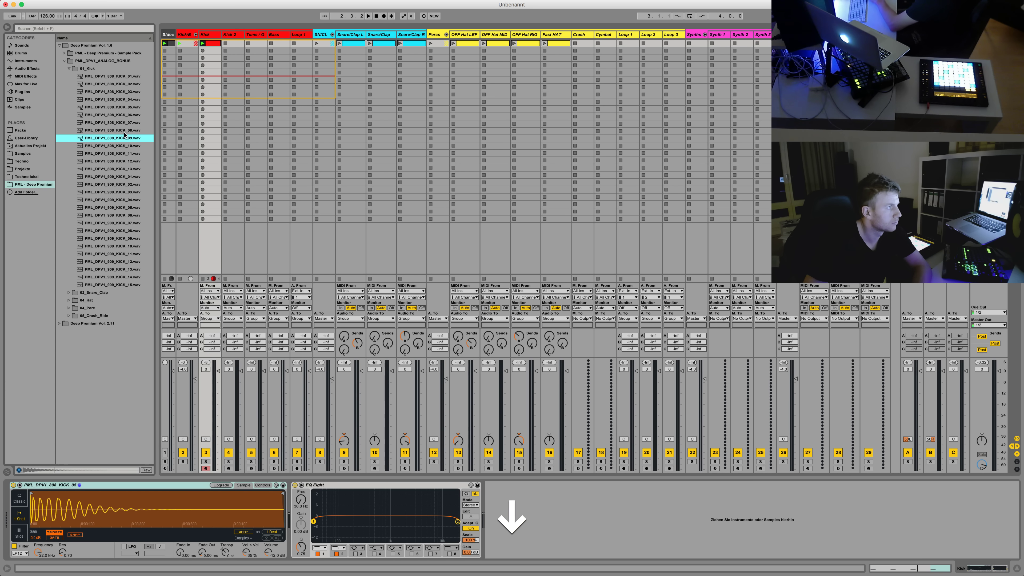
{"action": "key", "text": "Up"}
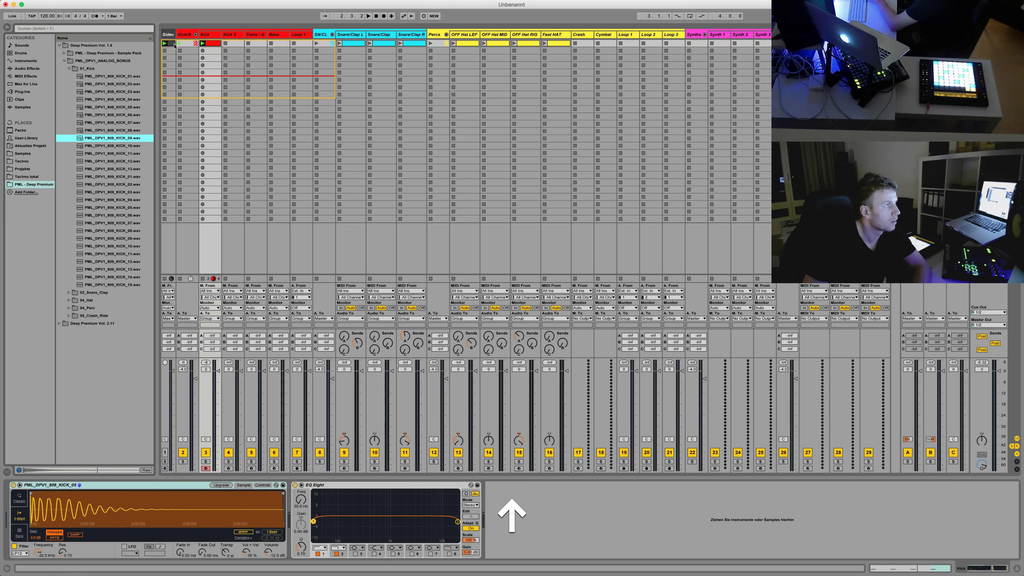
Load PML_DPV1_808_KICK_09 into the Kick 2 track's Simpler, then copy the Kick clip into Kick 2's first slot and launch it
{"action": "left_click", "coordinate": [231, 35]}
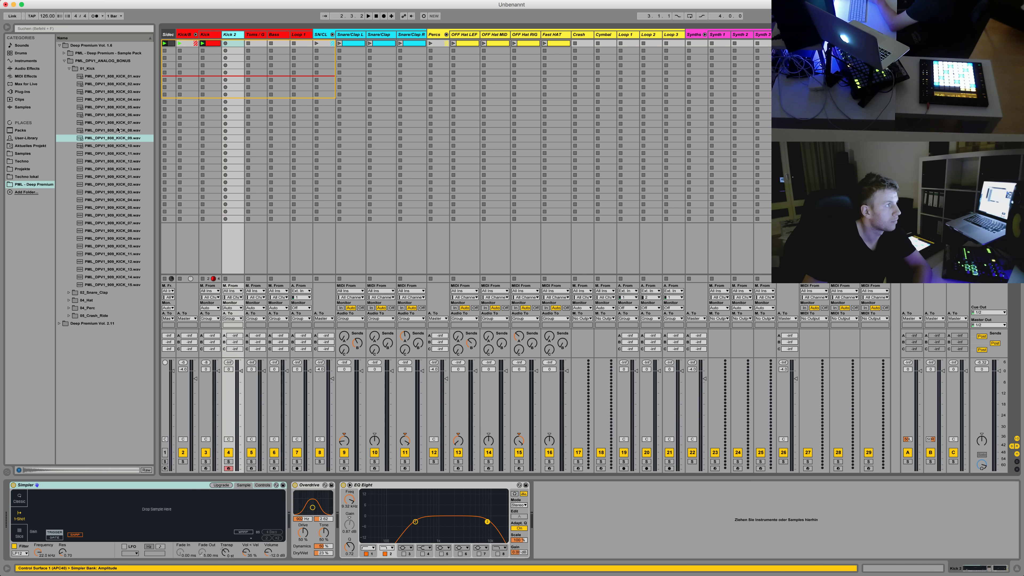
{"action": "left_click_drag", "start_coordinate": [113, 139], "coordinate": [160, 505]}
{"action": "left_click", "coordinate": [212, 45]}
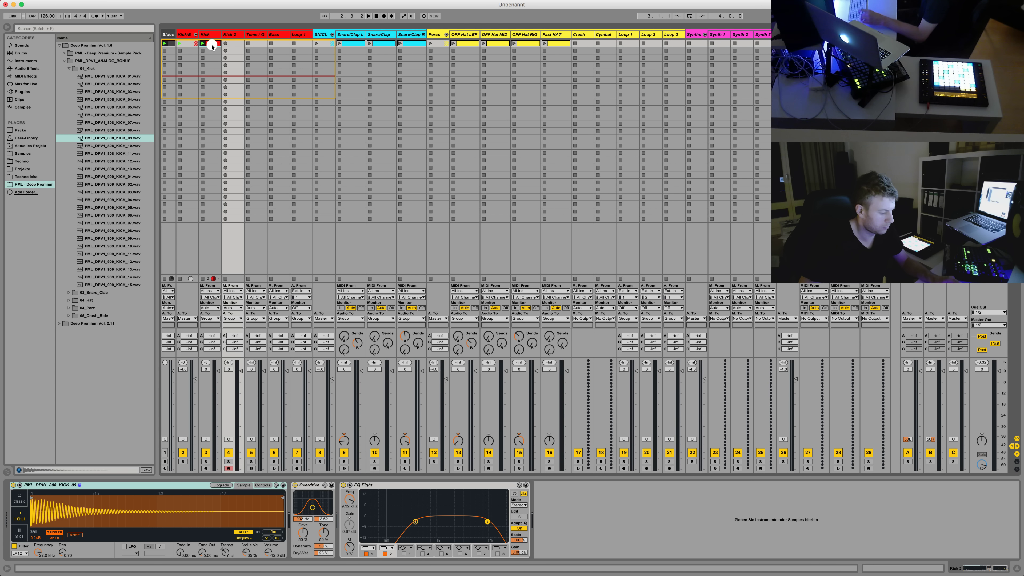
{"action": "left_click_drag", "start_coordinate": [212, 45], "coordinate": [232, 43]}
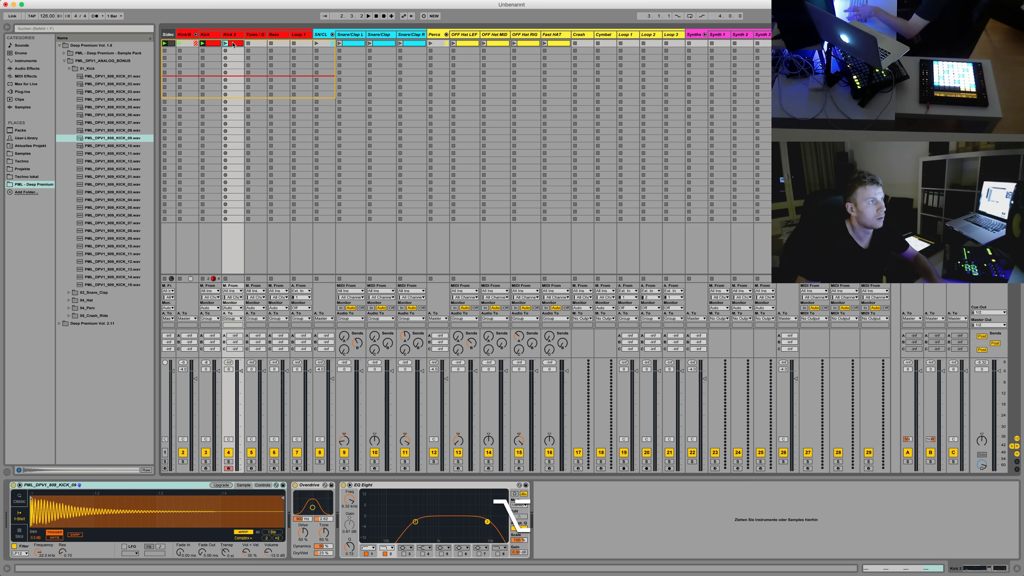
{"action": "left_click", "coordinate": [225, 43]}
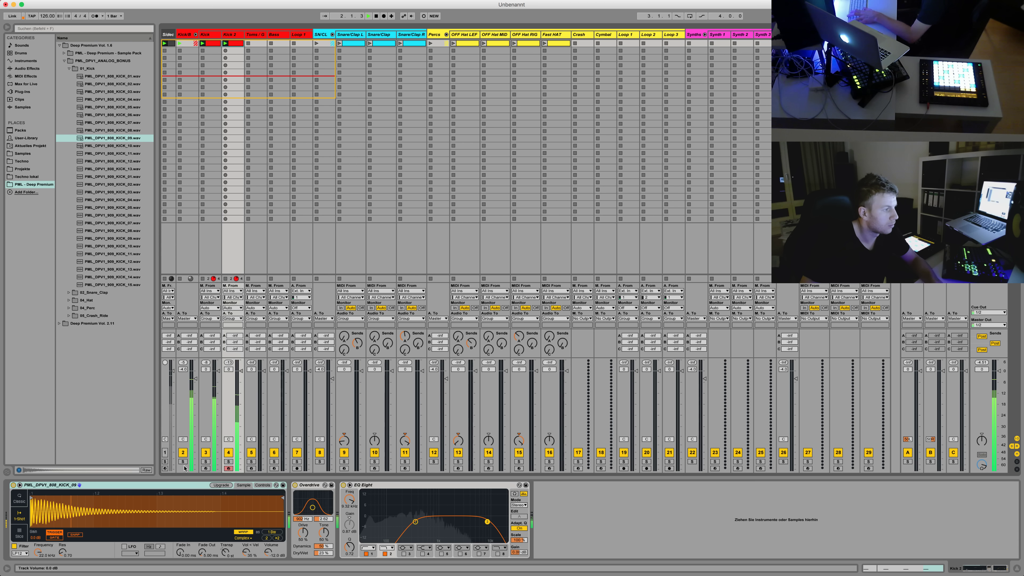
With Kick 2 temporarily soloed, narrow its EQ Eight band from both ends and shorten the Simpler sample to roughly its first third
{"action": "left_click", "coordinate": [228, 461]}
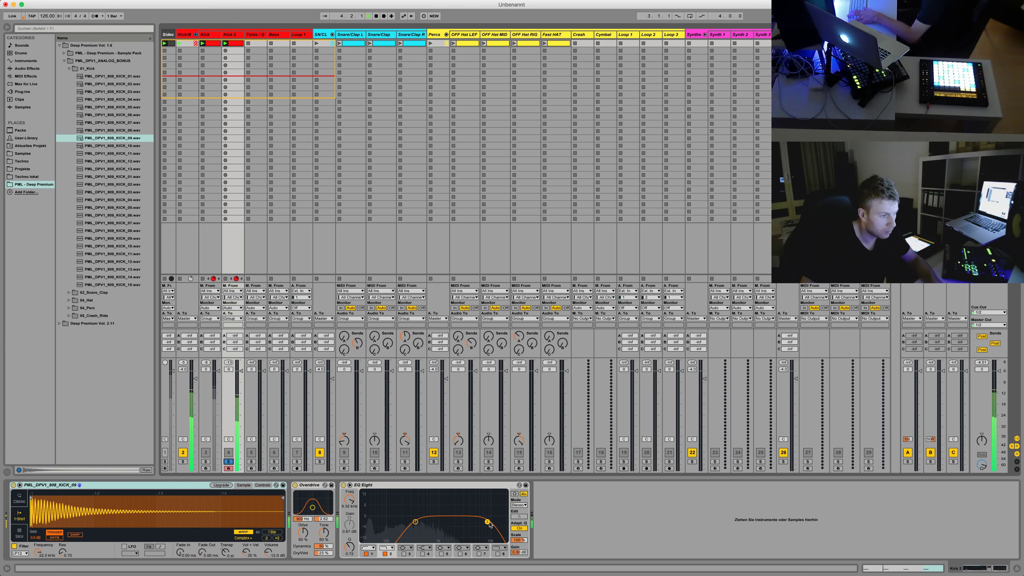
{"action": "left_click_drag", "start_coordinate": [486, 521], "coordinate": [451, 521]}
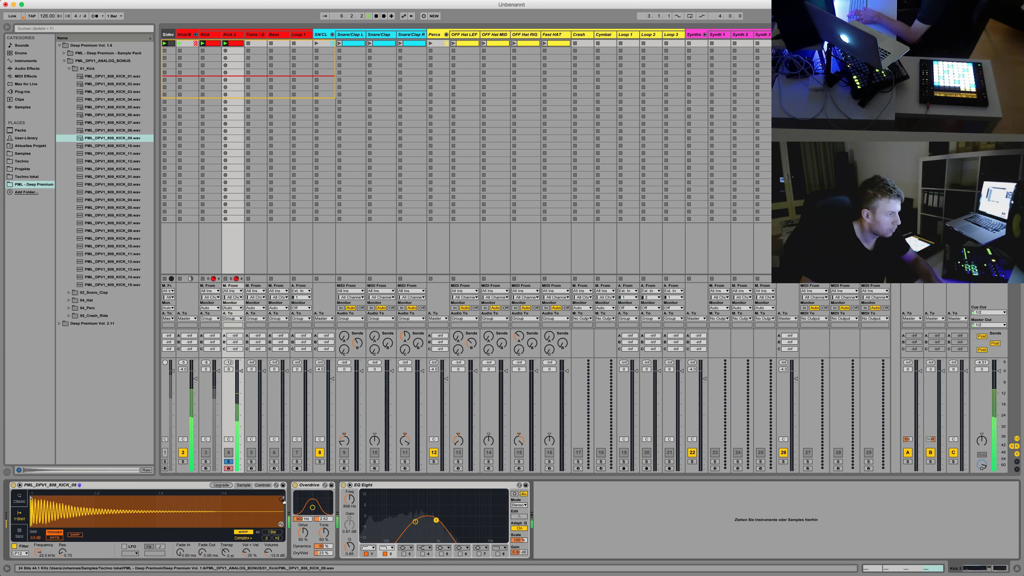
{"action": "left_click_drag", "start_coordinate": [281, 499], "coordinate": [69, 491]}
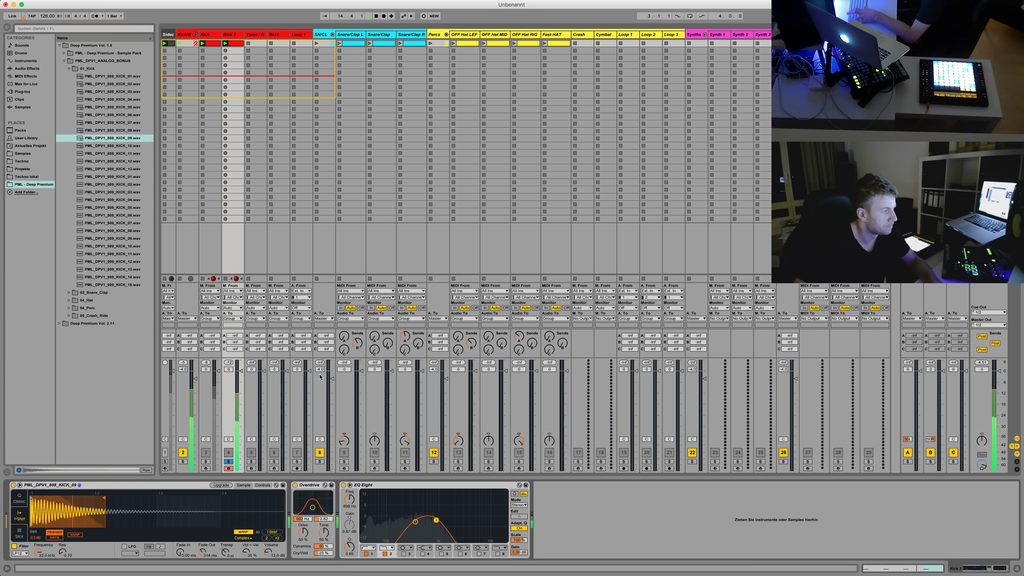
{"action": "left_click", "coordinate": [228, 461]}
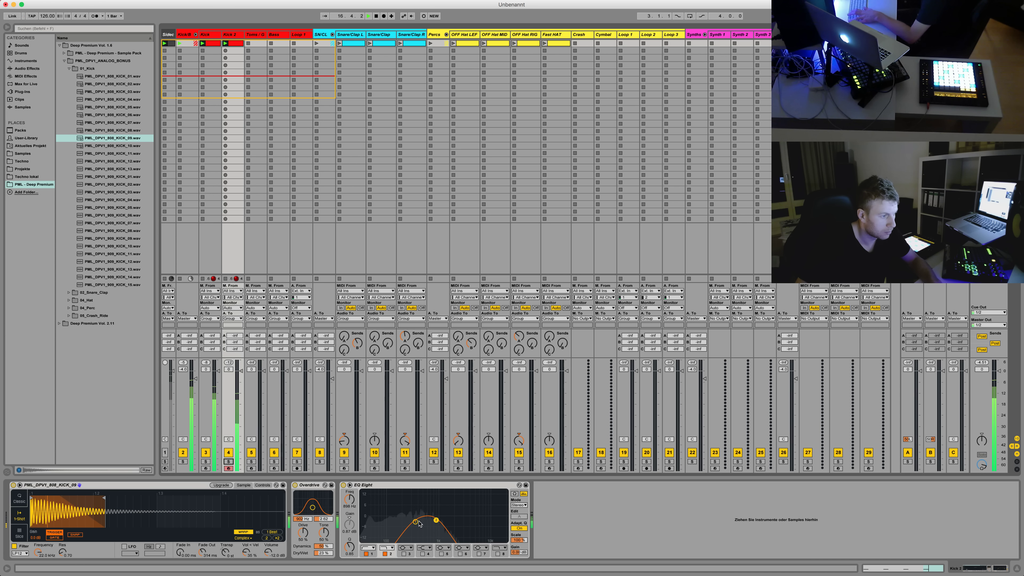
{"action": "mouse_move", "coordinate": [416, 523]}
{"action": "left_mouse_down"}
{"action": "mouse_move", "coordinate": [386, 522]}
{"action": "mouse_move", "coordinate": [418, 521]}
{"action": "left_mouse_up"}
Duplicate the Kick track and rename the copy "Reverb Kick"
{"action": "left_click", "coordinate": [213, 36]}
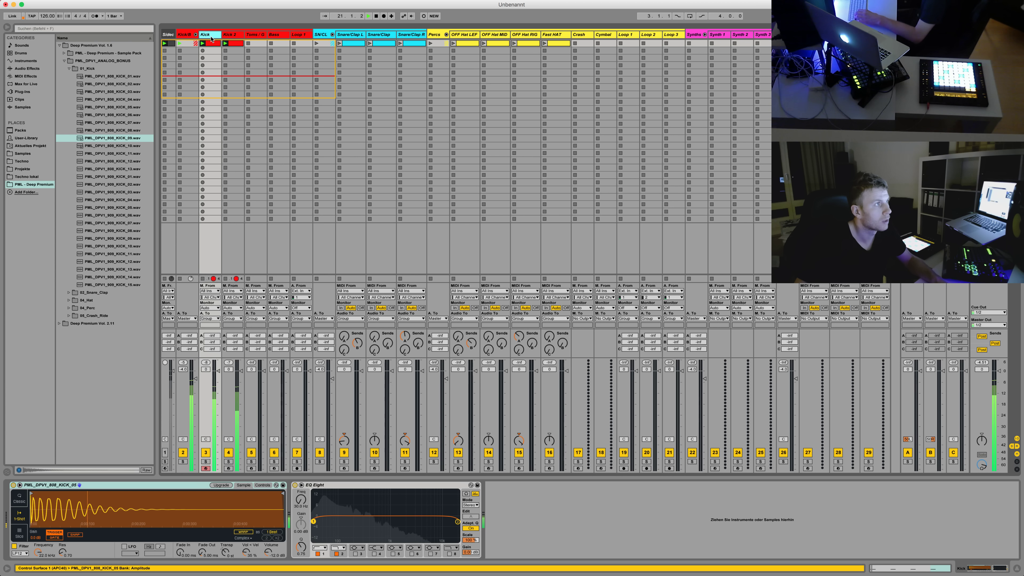
{"action": "key", "text": "super+d"}
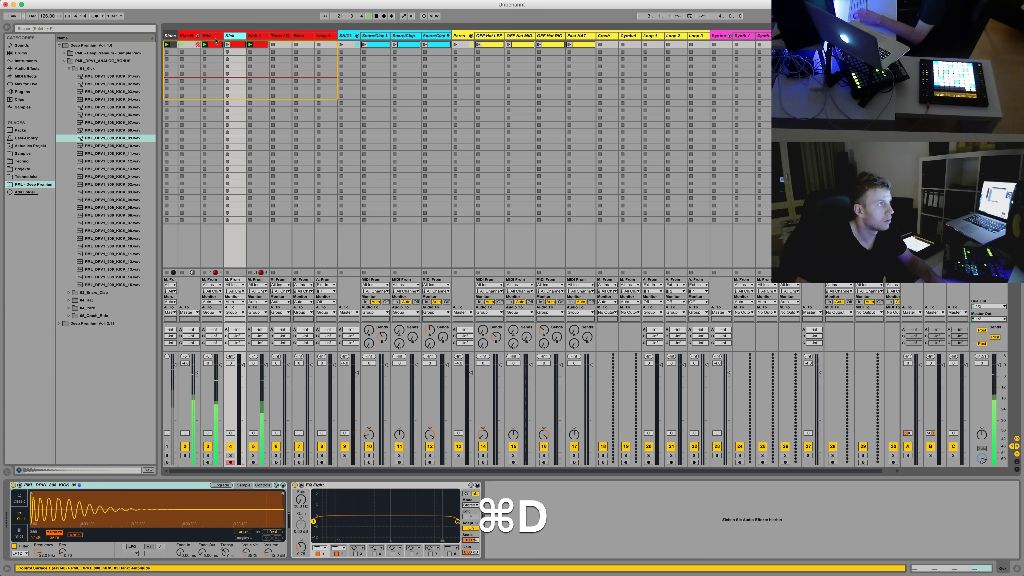
{"action": "key", "text": "super+r"}
{"action": "type", "text": "Reverb Kick"}
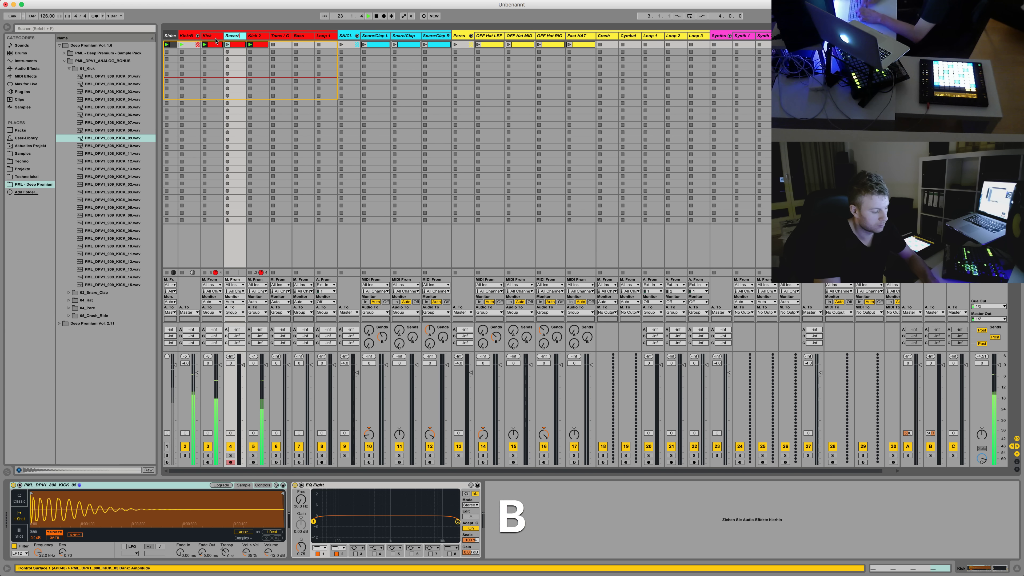
{"action": "key", "text": "Return"}
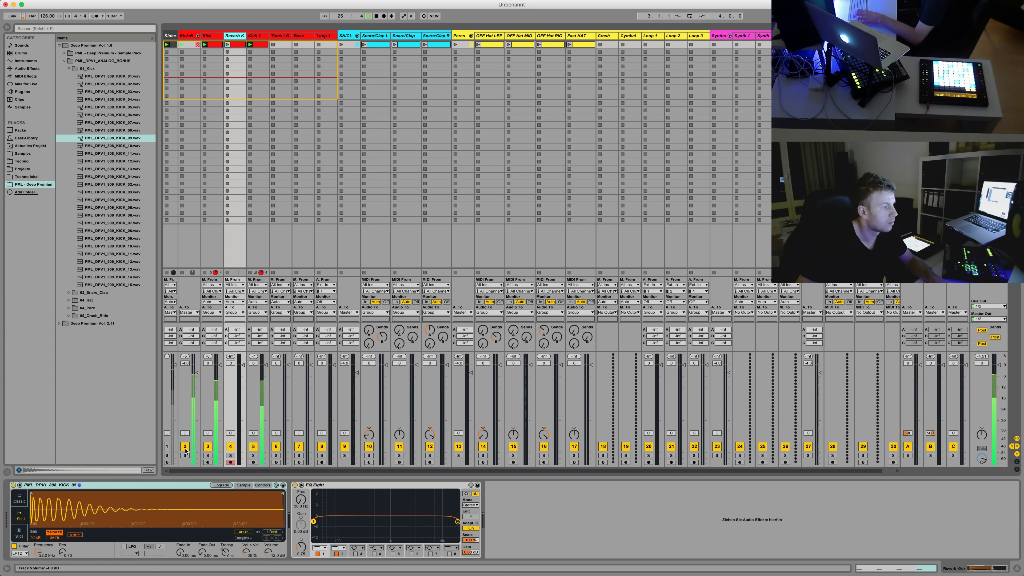
Insert a Reverb before the EQ Eight on the Reverb Kick track, then solo the track and launch its clip
{"action": "left_click", "coordinate": [29, 68]}
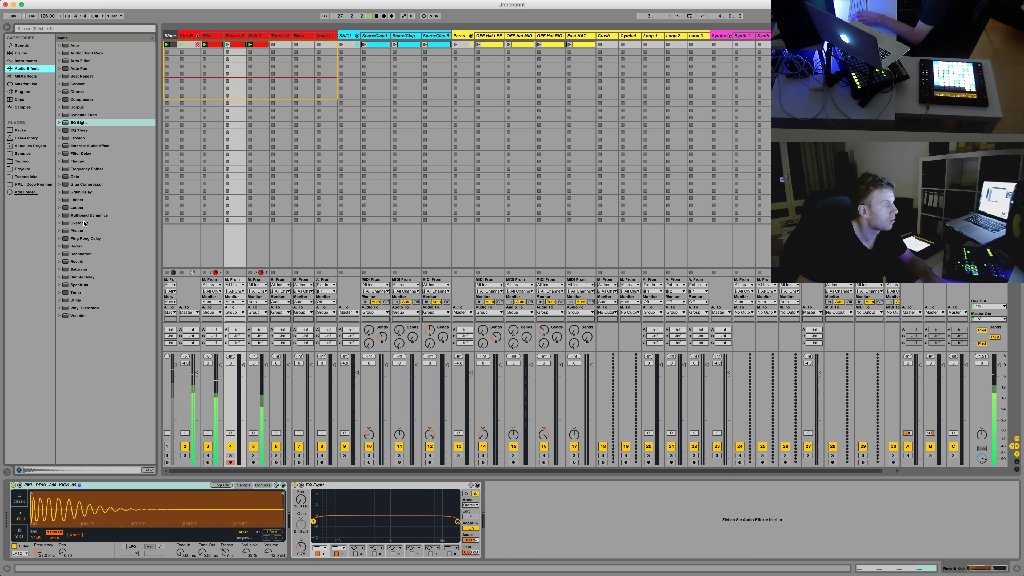
{"action": "mouse_move", "coordinate": [84, 264]}
{"action": "left_mouse_down"}
{"action": "mouse_move", "coordinate": [286, 538]}
{"action": "mouse_move", "coordinate": [284, 462]}
{"action": "mouse_move", "coordinate": [247, 458]}
{"action": "left_mouse_up"}
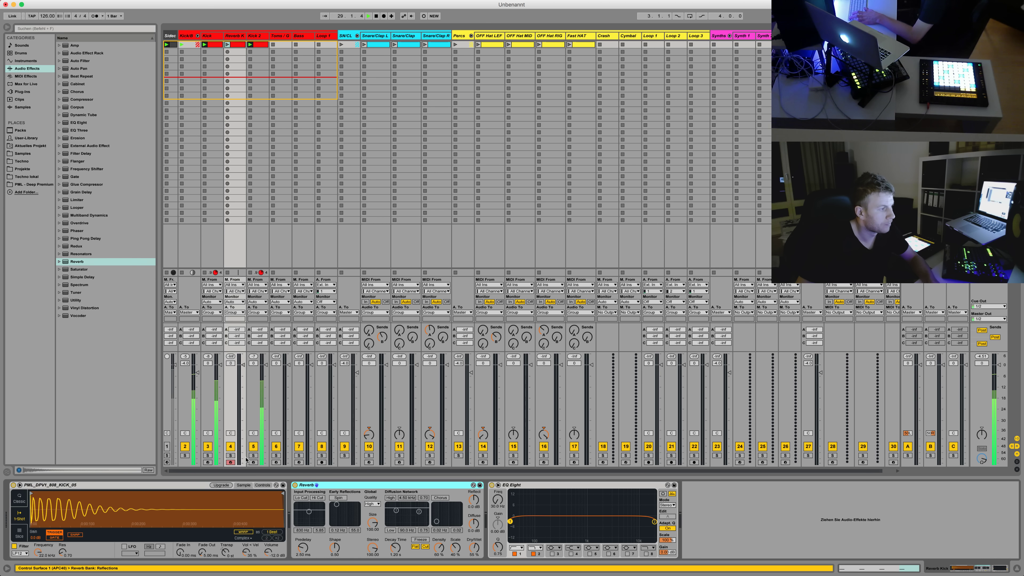
{"action": "left_click", "coordinate": [230, 455]}
{"action": "left_click", "coordinate": [227, 43]}
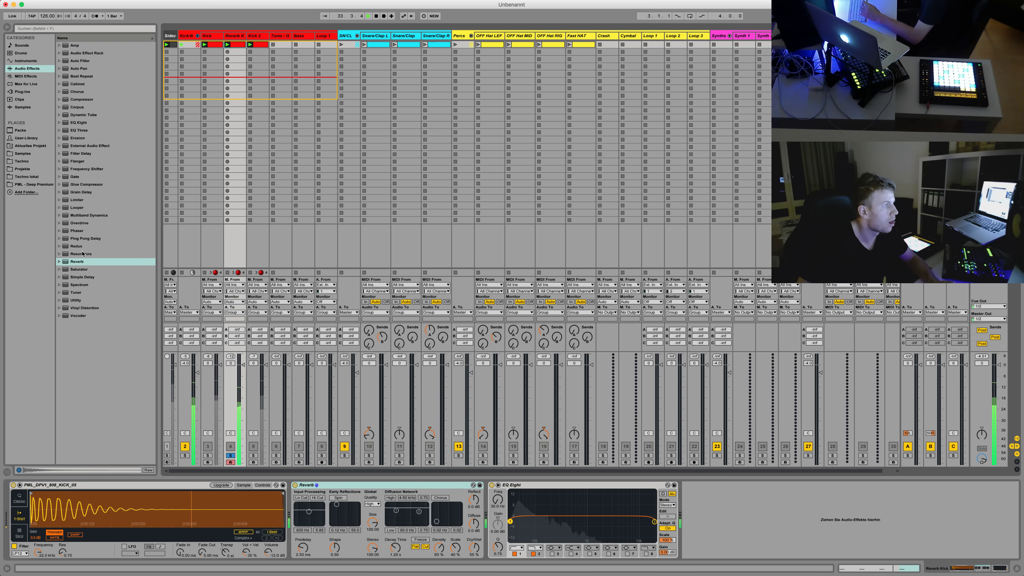
Add an Overdrive with a lowered filter frequency after the Reverb, and increase the Reverb's decay time and dry/wet mix
{"action": "left_click_drag", "start_coordinate": [81, 223], "coordinate": [487, 506]}
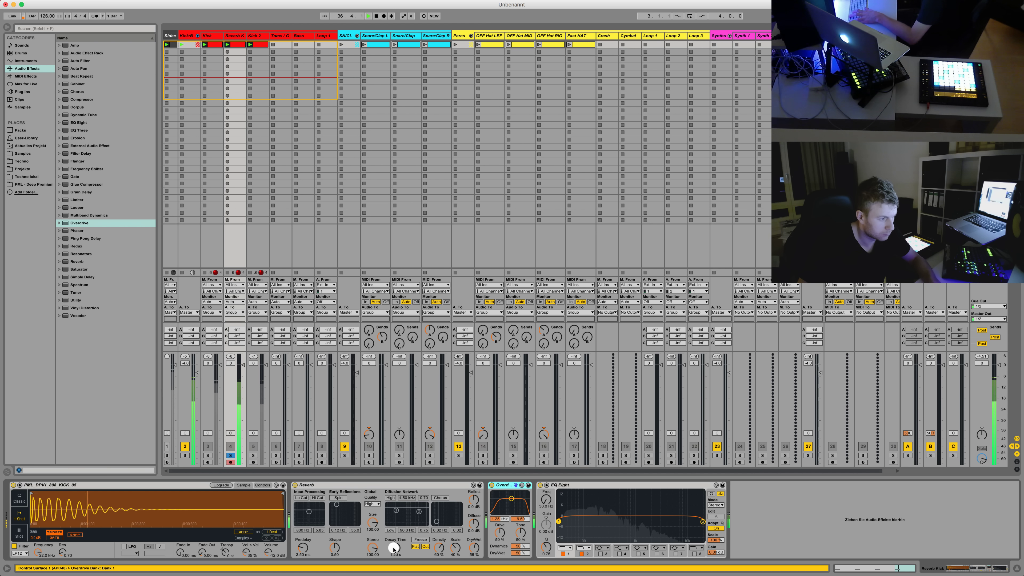
{"action": "left_click_drag", "start_coordinate": [393, 547], "coordinate": [394, 542]}
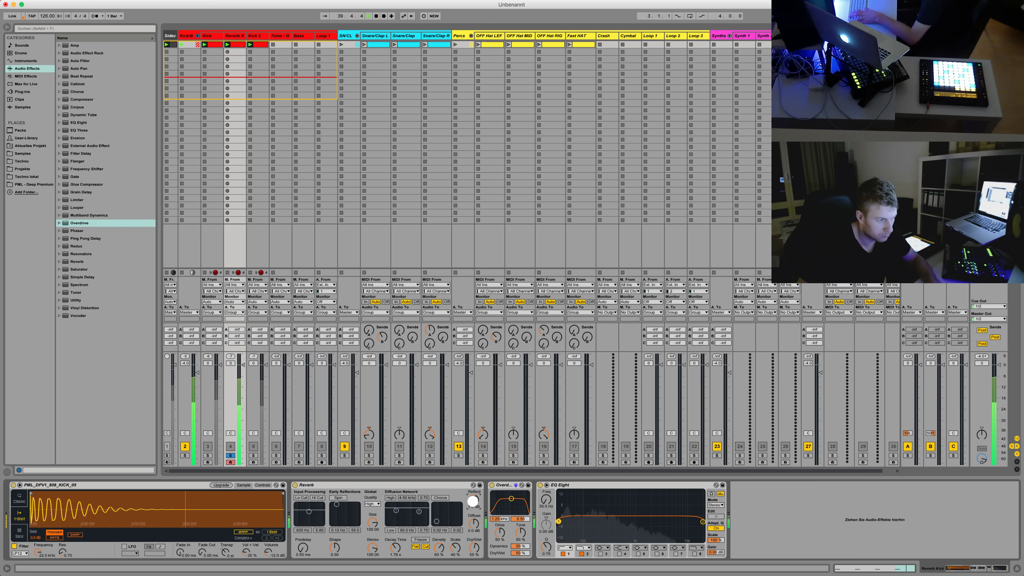
{"action": "left_click_drag", "start_coordinate": [510, 499], "coordinate": [499, 509]}
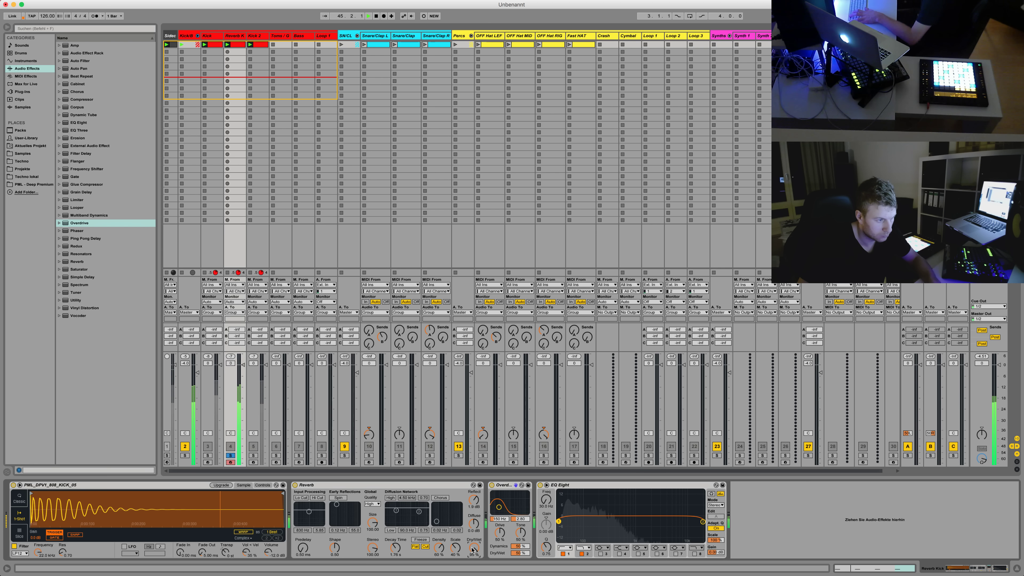
{"action": "left_click_drag", "start_coordinate": [475, 530], "coordinate": [475, 524]}
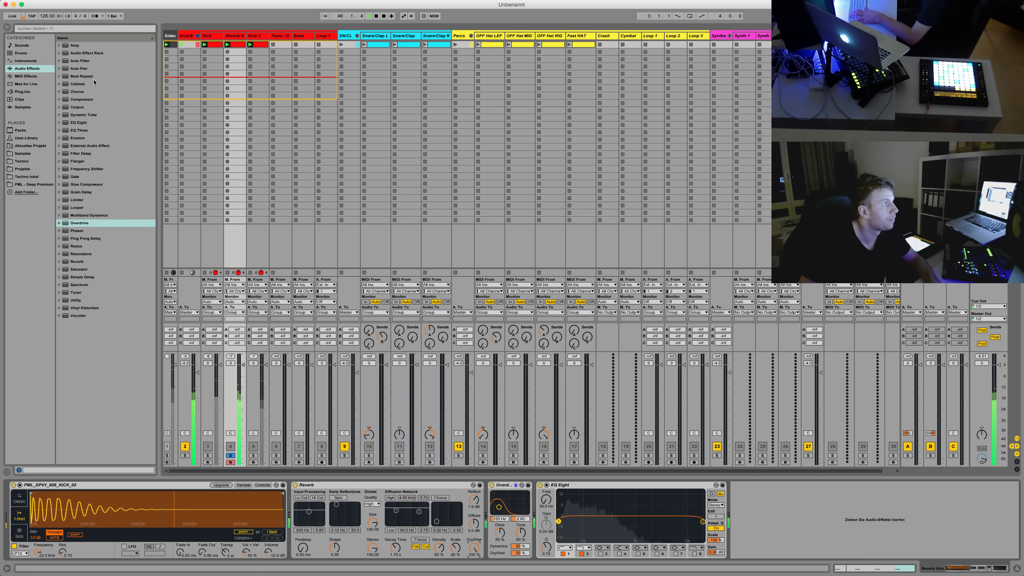
Insert a Compressor between Overdrive and EQ Eight on Reverb Kick and enable its sidechain with the Sidechain track as source
{"action": "left_click", "coordinate": [84, 100]}
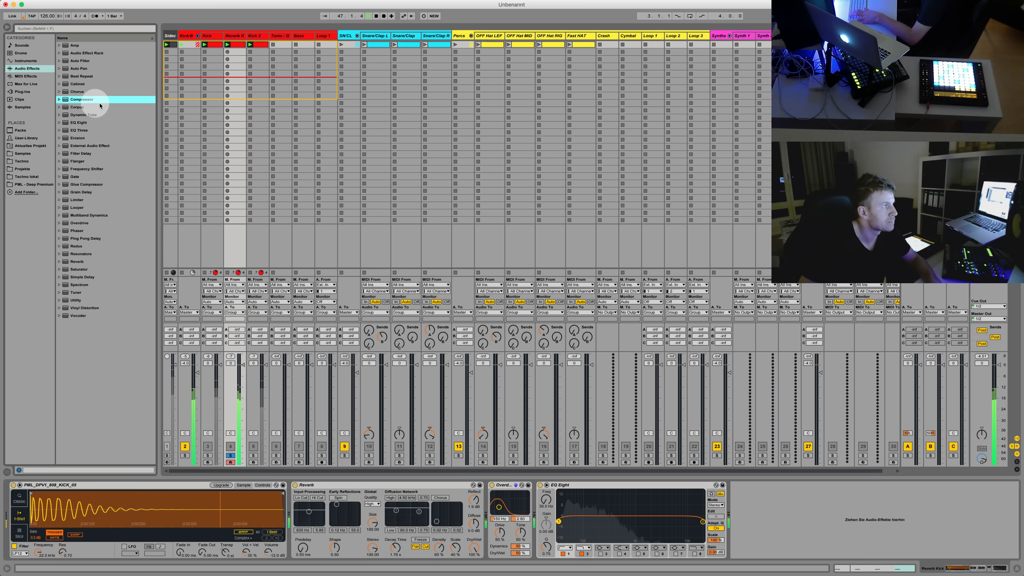
{"action": "mouse_move", "coordinate": [82, 101]}
{"action": "left_mouse_down"}
{"action": "mouse_move", "coordinate": [479, 476]}
{"action": "mouse_move", "coordinate": [532, 551]}
{"action": "mouse_move", "coordinate": [535, 540]}
{"action": "left_mouse_up"}
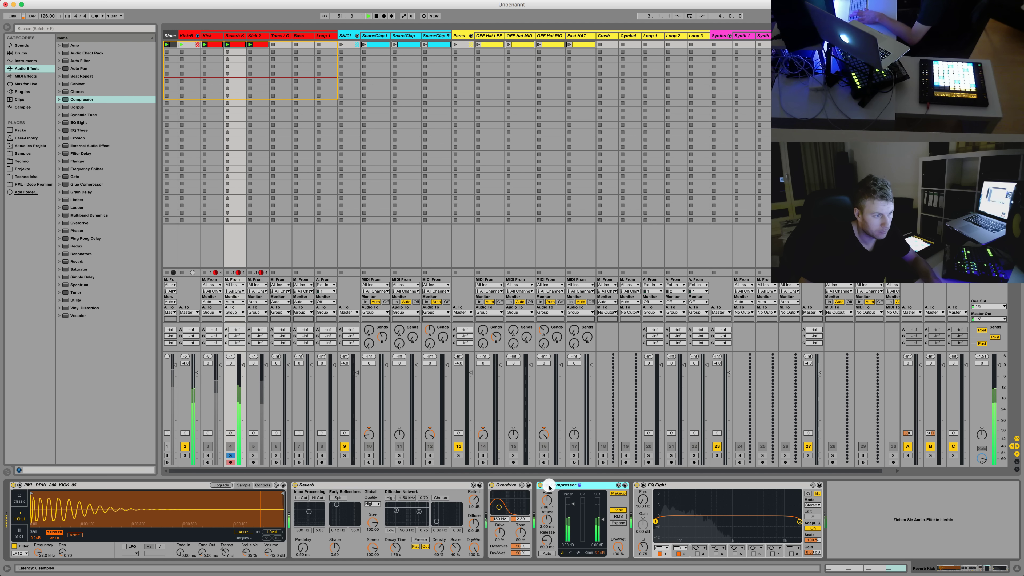
{"action": "left_click", "coordinate": [546, 485]}
{"action": "left_click", "coordinate": [552, 492]}
{"action": "left_click", "coordinate": [552, 505]}
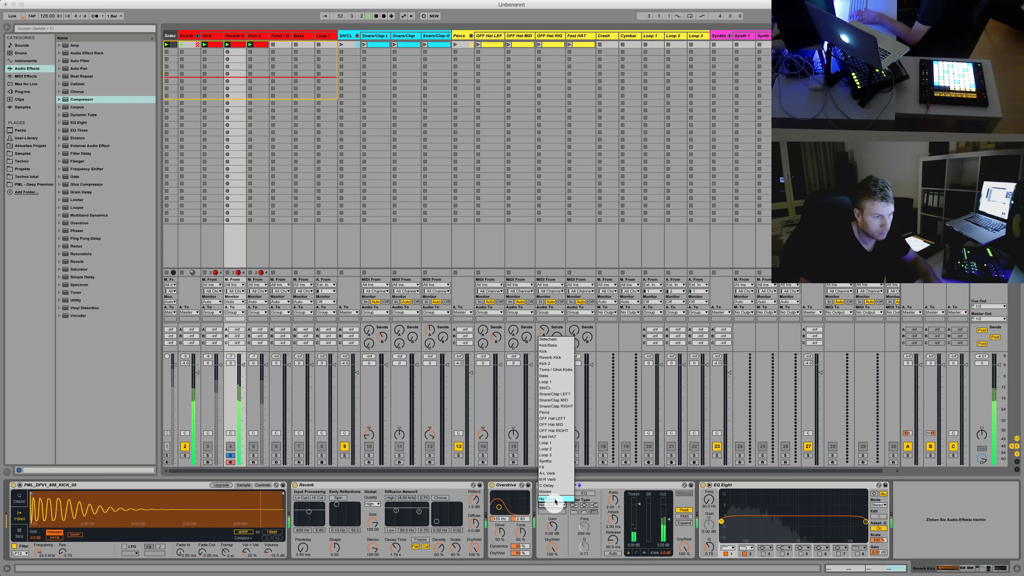
{"action": "left_click", "coordinate": [550, 340]}
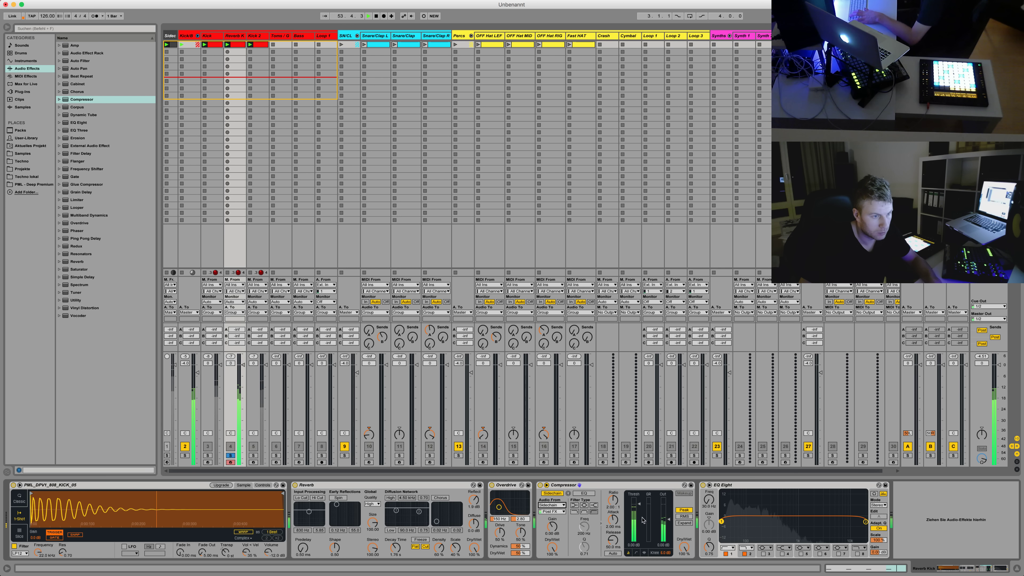
Show the Compressor's transfer curve and lower its threshold, then pull EQ Eight's high cut down to darken the Reverb Kick
{"action": "left_click", "coordinate": [636, 552]}
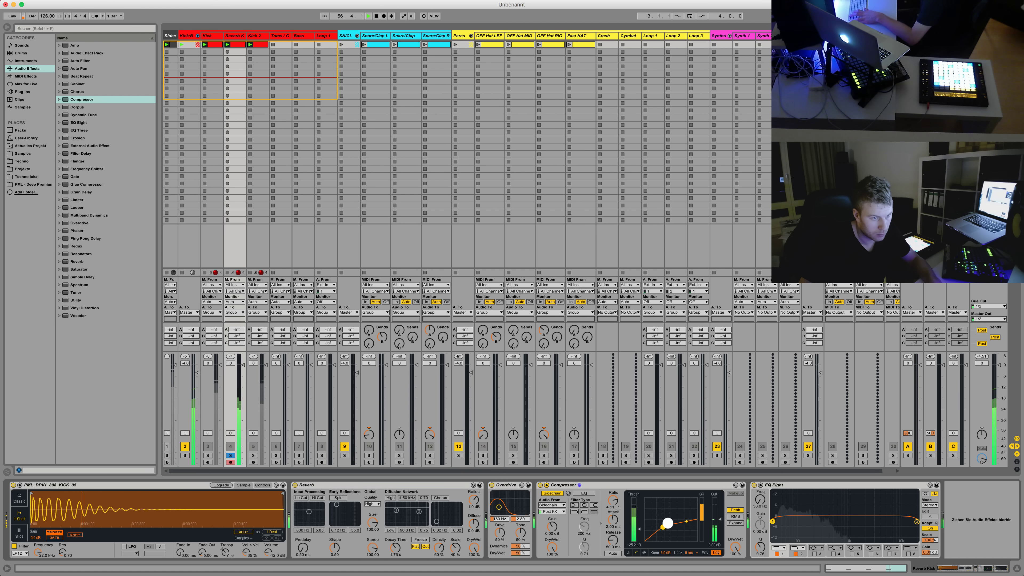
{"action": "left_click_drag", "start_coordinate": [665, 528], "coordinate": [664, 526]}
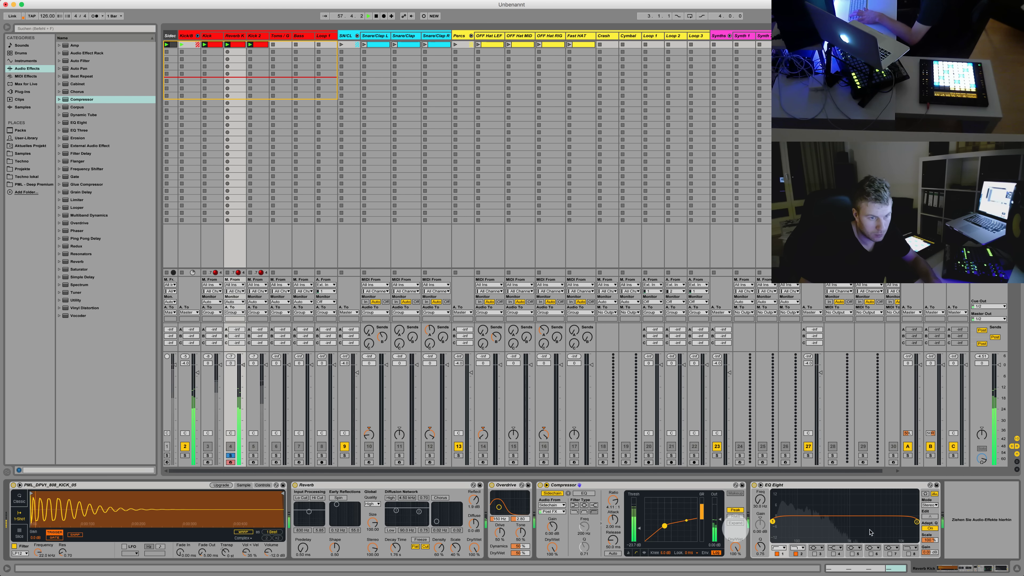
{"action": "left_click_drag", "start_coordinate": [915, 525], "coordinate": [805, 519]}
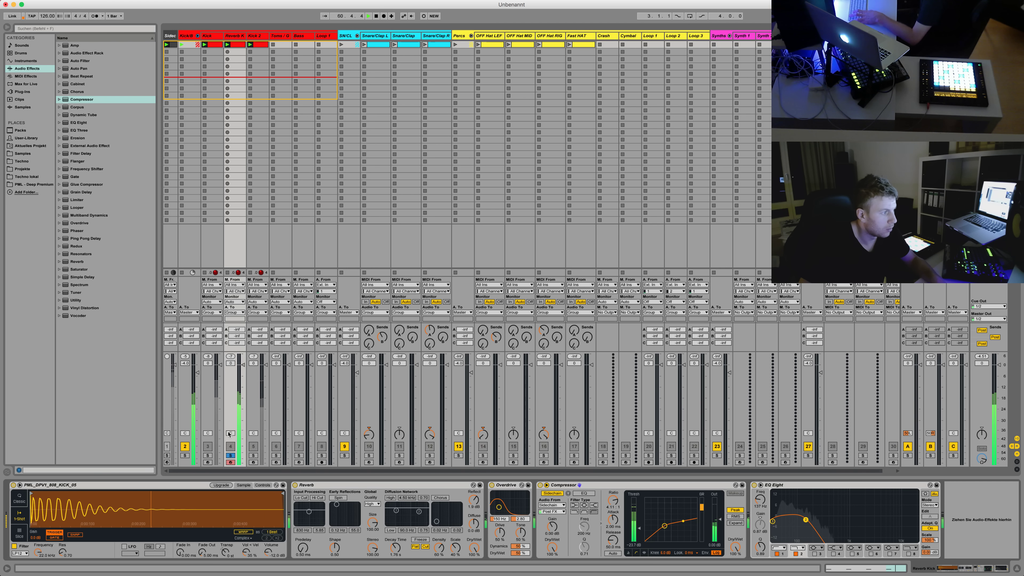
Solo Kick together with Reverb Kick and insert a Saturator before Kick's EQ Eight with drive at about 7.4 dB
{"action": "key", "text": "super"}
{"action": "left_click", "coordinate": [207, 456], "text": "super"}
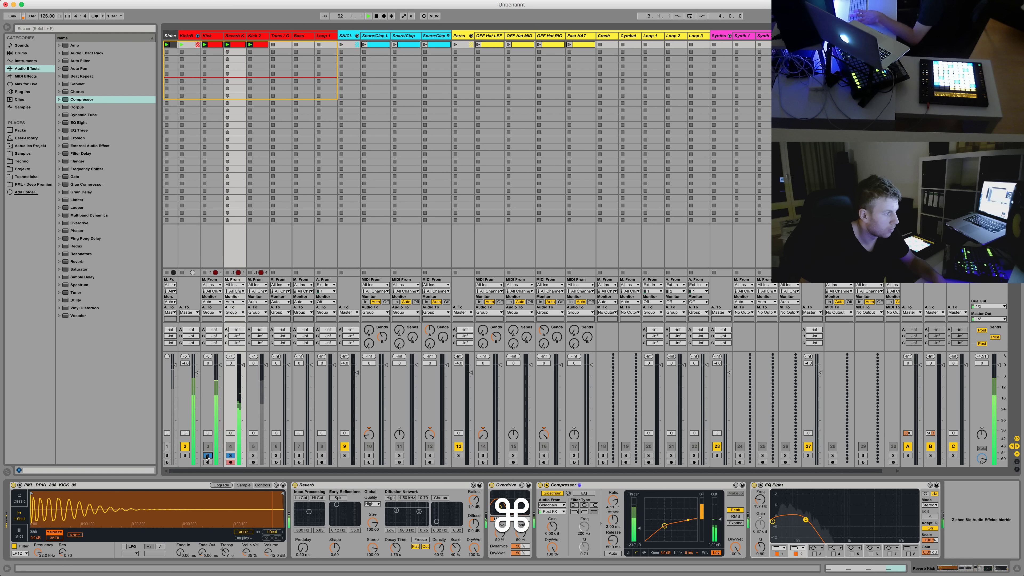
{"action": "left_click", "coordinate": [208, 37]}
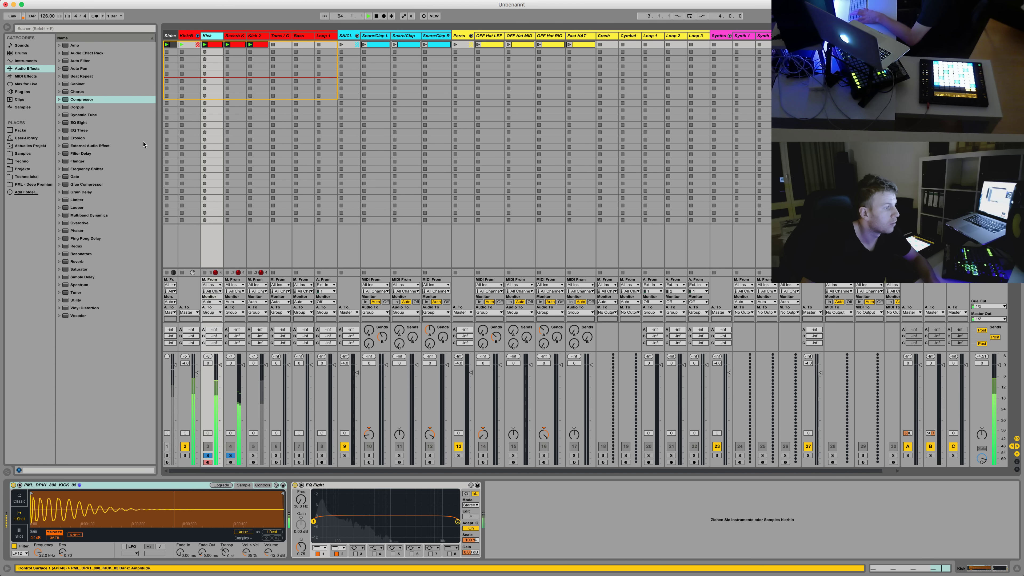
{"action": "left_click_drag", "start_coordinate": [79, 268], "coordinate": [510, 484]}
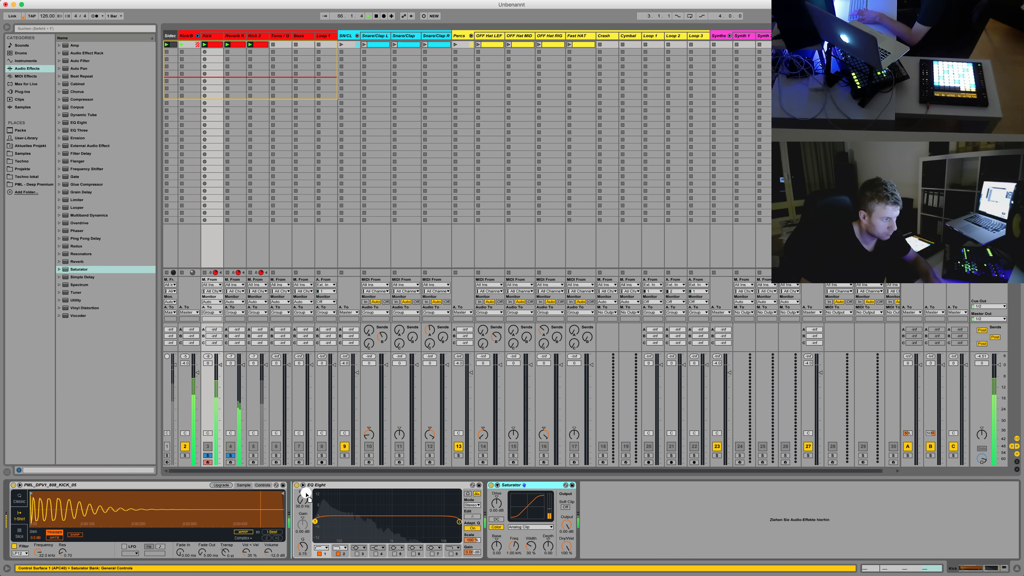
{"action": "left_click_drag", "start_coordinate": [293, 499], "coordinate": [299, 509]}
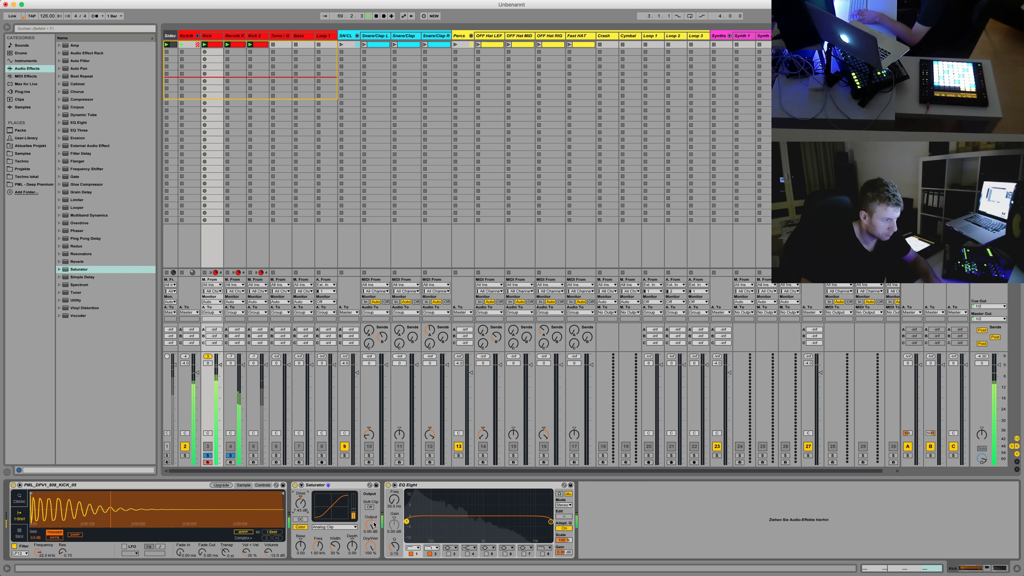
Lower the EQ Eight high cut on Kick and switch the Saturator's curve to Soft Sine
{"action": "left_click_drag", "start_coordinate": [519, 525], "coordinate": [468, 524]}
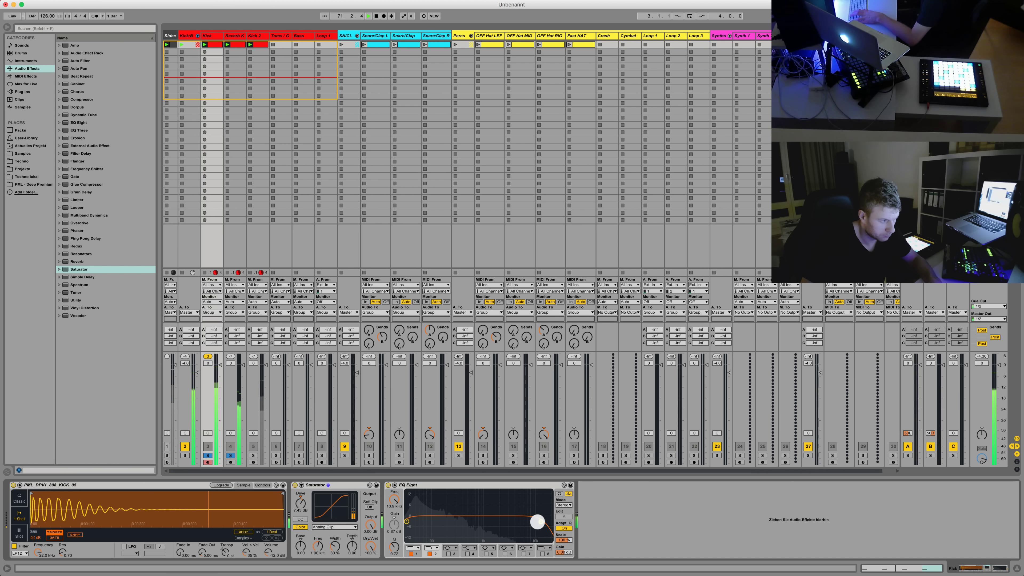
{"action": "left_click", "coordinate": [340, 530]}
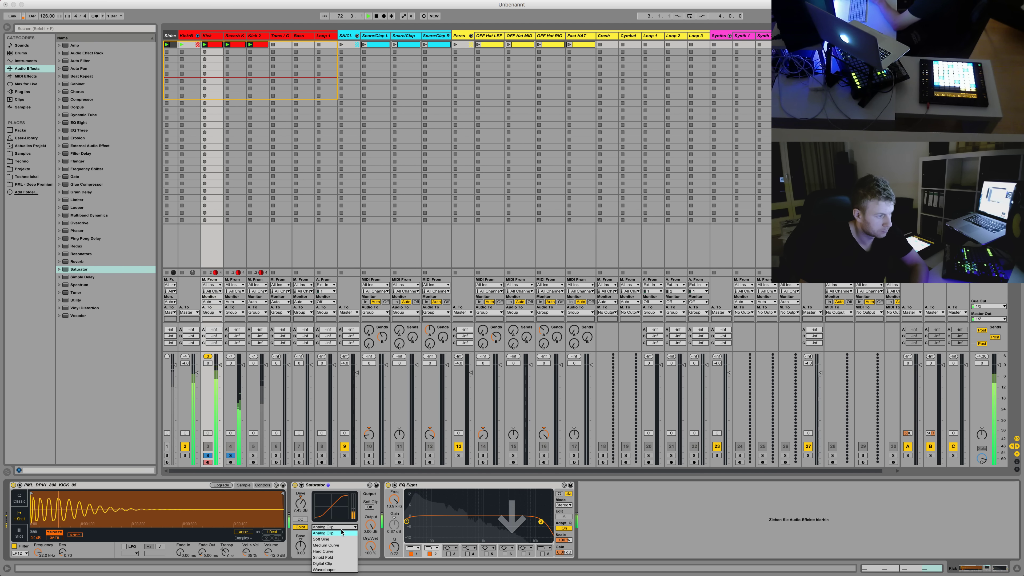
{"action": "left_click", "coordinate": [340, 533]}
{"action": "scroll", "coordinate": [340, 532], "scroll_direction": "down", "scroll_amount": 1}
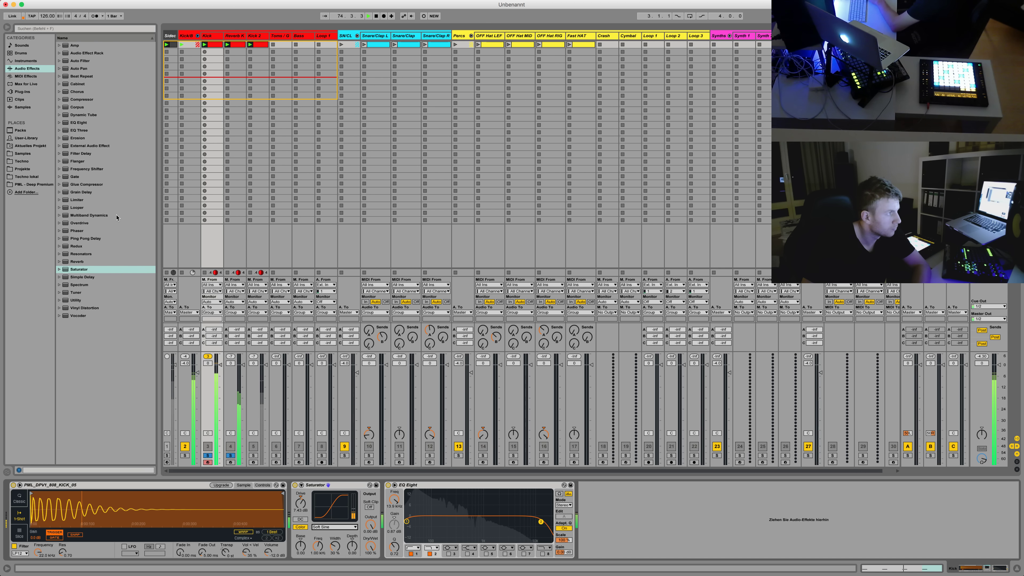
Clear the track solos and lower the EQ Eight high cut on Reverb Kick
{"action": "left_click", "coordinate": [210, 455]}
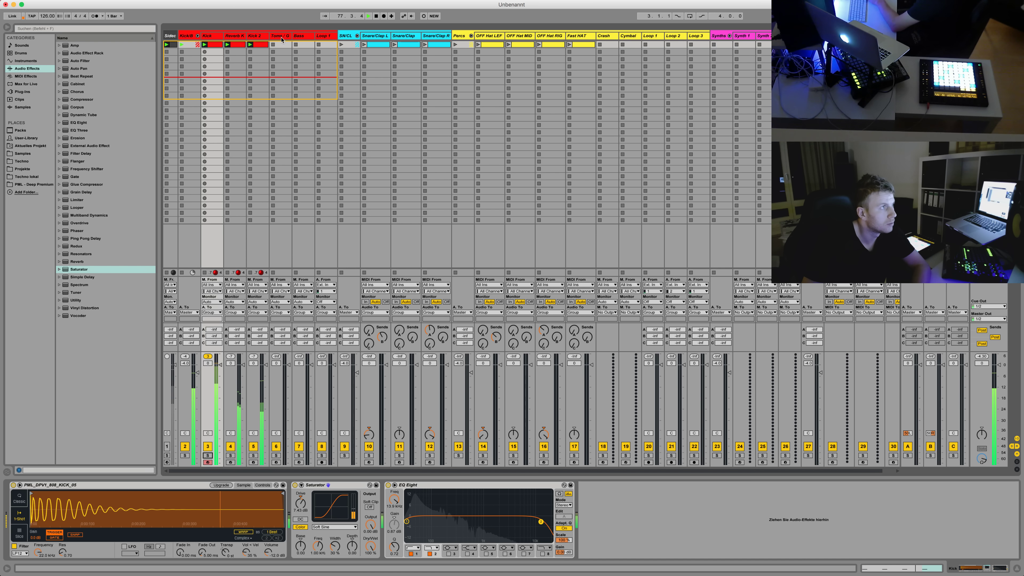
{"action": "left_click", "coordinate": [238, 36]}
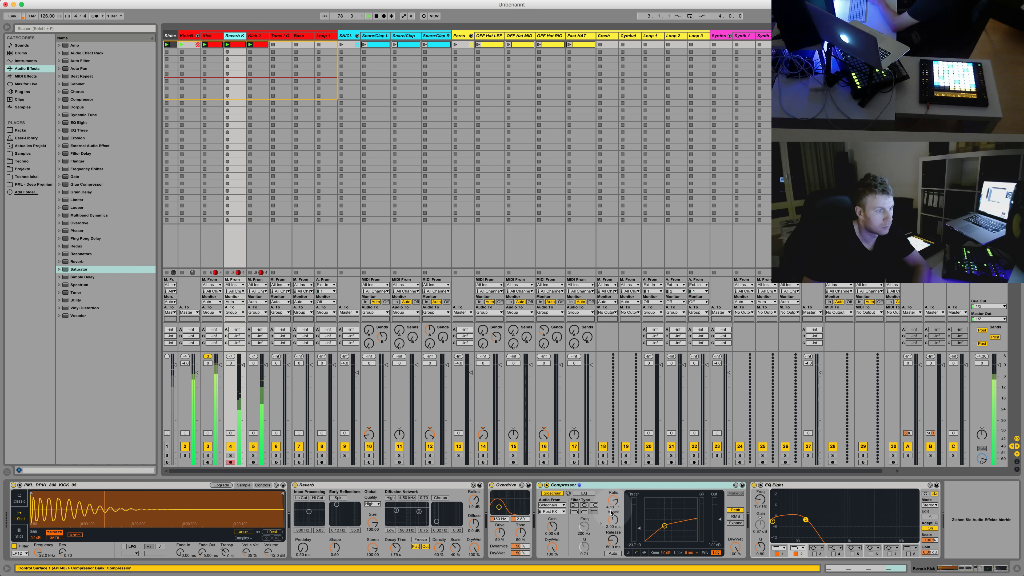
{"action": "left_click_drag", "start_coordinate": [805, 522], "coordinate": [794, 517]}
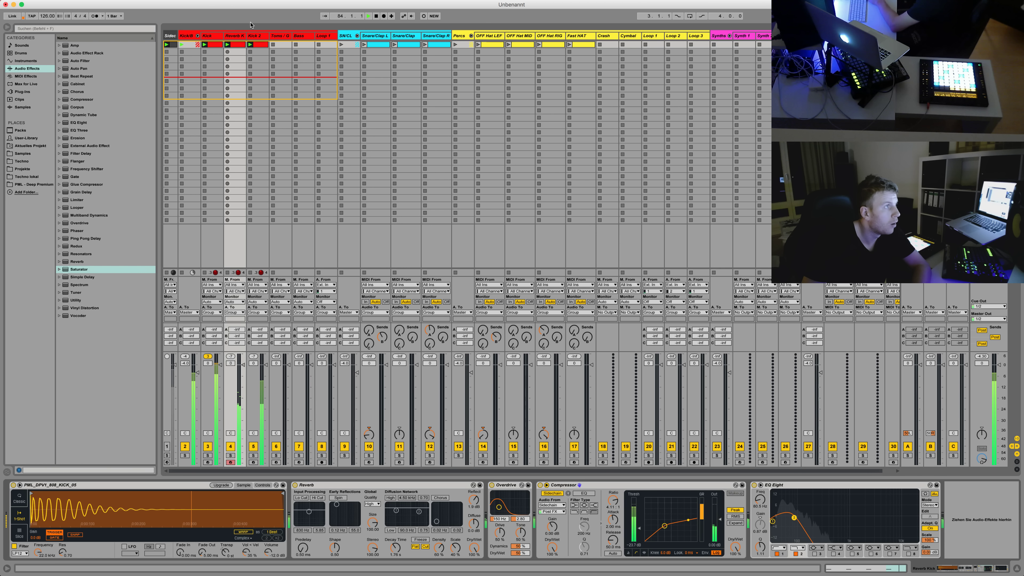
On Kick 2, set EQ Eight's low cut to about 72 Hz, move its high cut slightly up, and lower the Overdrive's filter frequency
{"action": "left_click", "coordinate": [257, 35]}
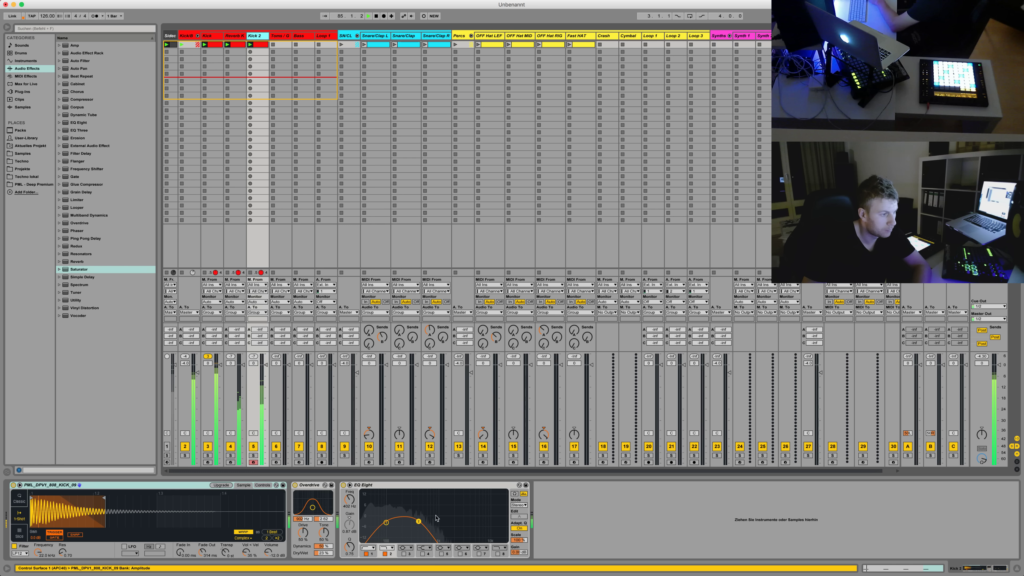
{"action": "left_click_drag", "start_coordinate": [385, 523], "coordinate": [375, 522]}
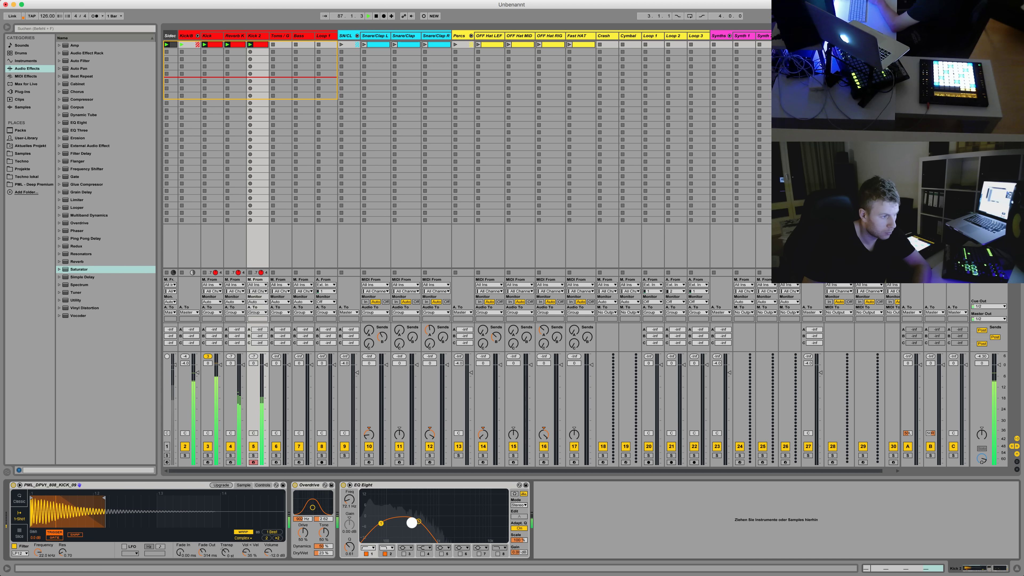
{"action": "left_click_drag", "start_coordinate": [412, 522], "coordinate": [401, 521]}
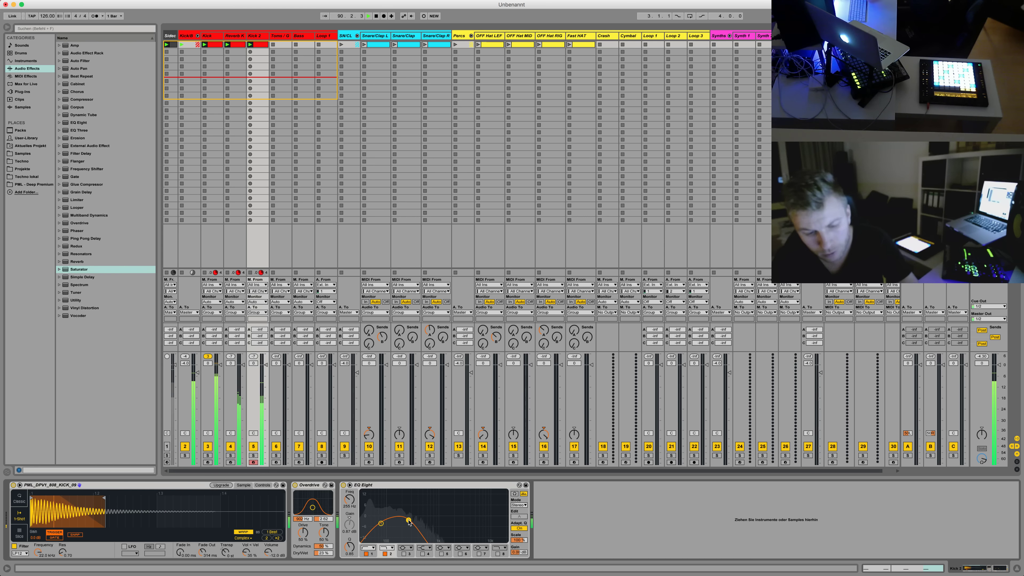
{"action": "key", "text": "XF86AudioLowerVolume"}
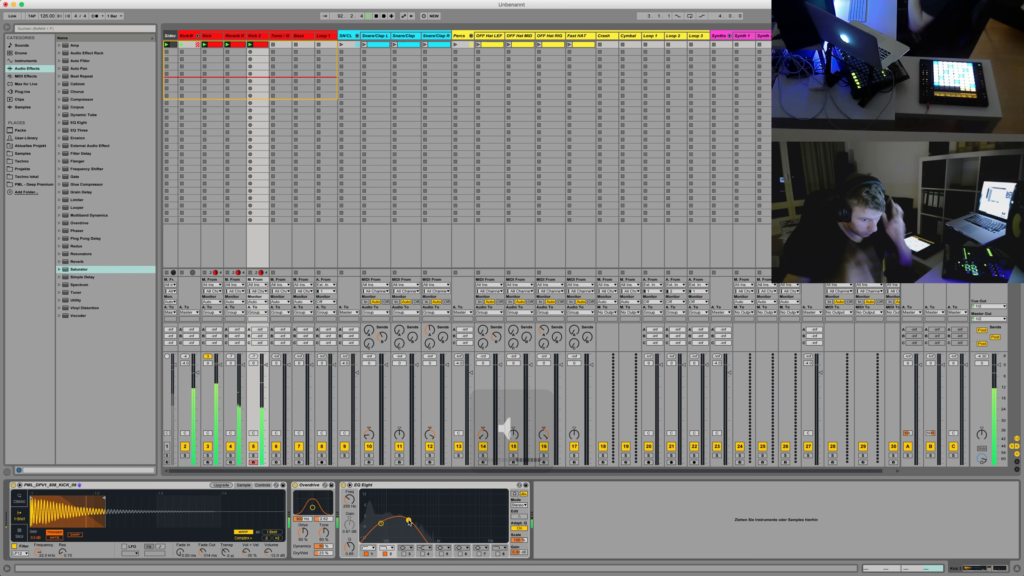
{"action": "key", "text": "XF86AudioRaiseVolume"}
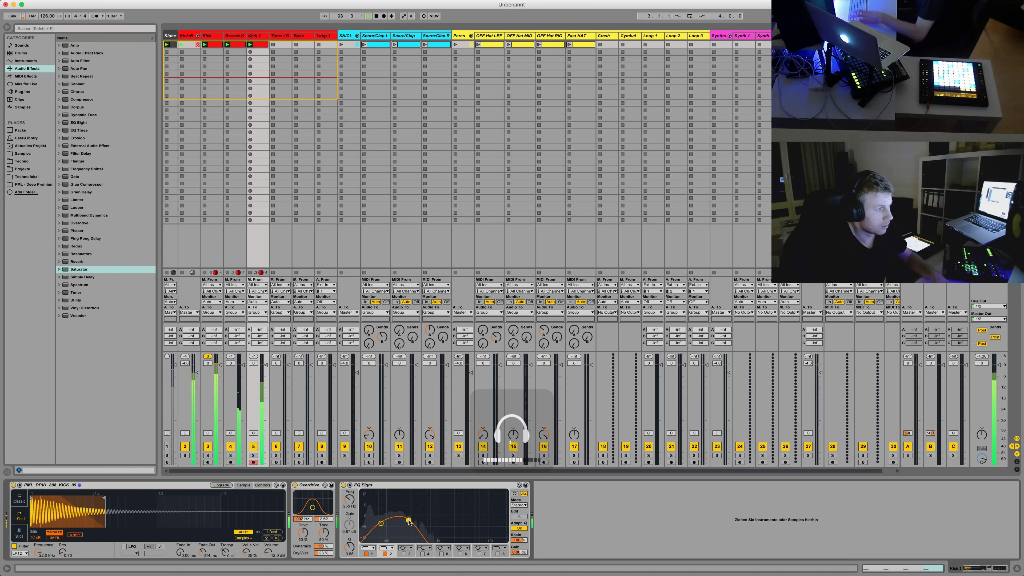
{"action": "left_click_drag", "start_coordinate": [422, 522], "coordinate": [424, 522]}
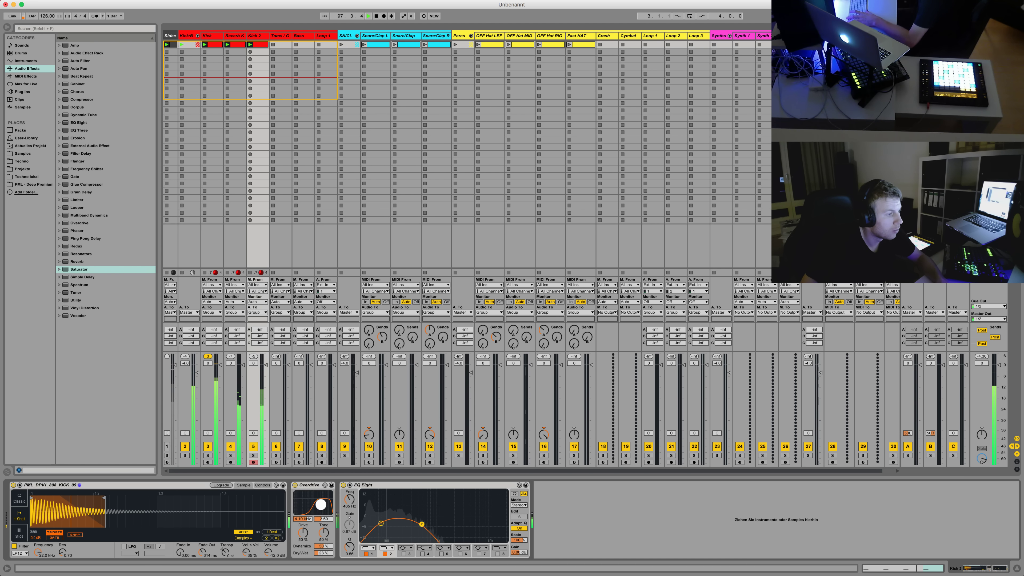
{"action": "left_click_drag", "start_coordinate": [310, 504], "coordinate": [305, 505]}
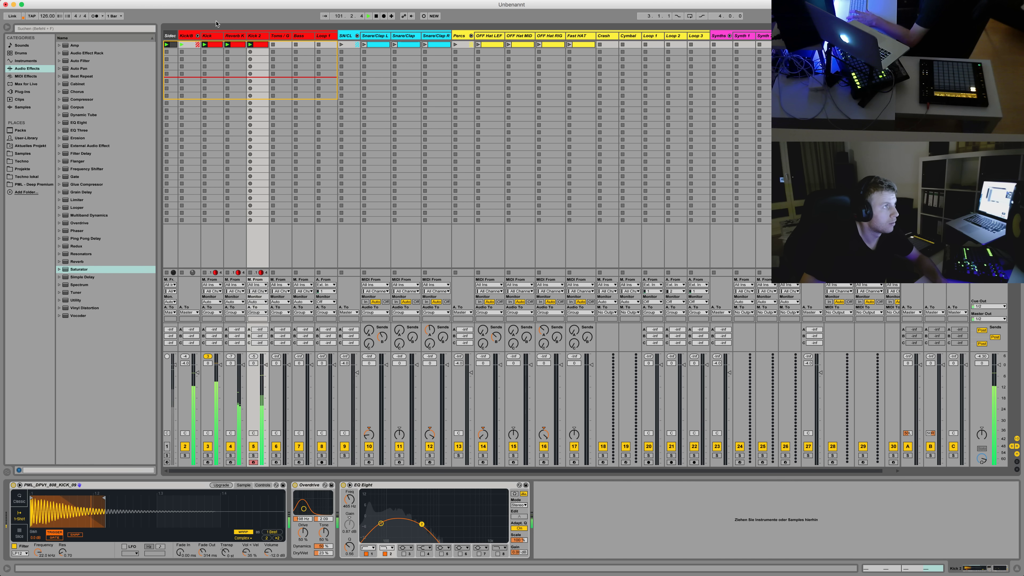
Turn off low-cut band 1 in EQ Eight on both the Kick and Reverb Kick tracks
{"action": "left_click", "coordinate": [188, 36]}
{"action": "left_click", "coordinate": [211, 35]}
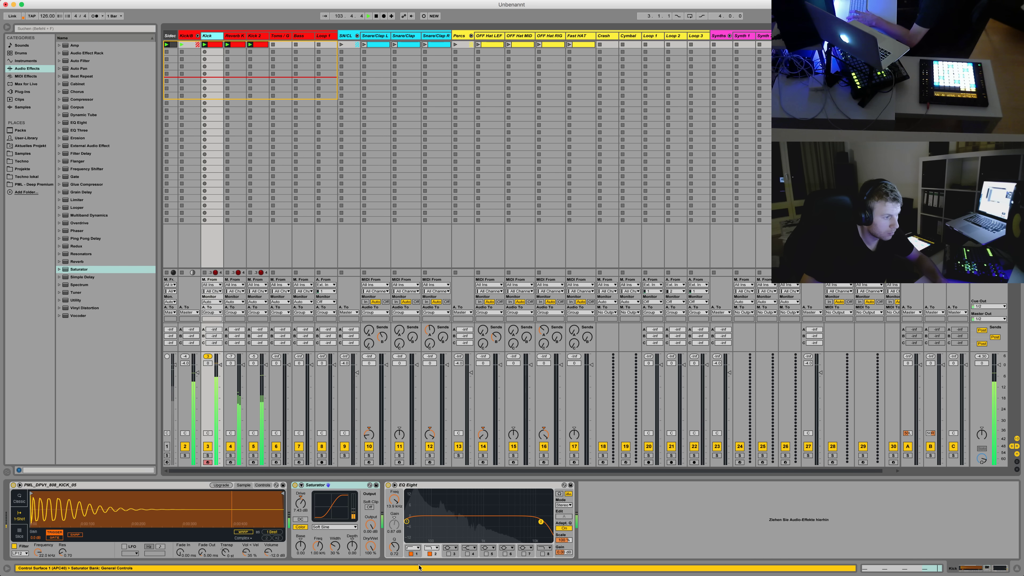
{"action": "left_click", "coordinate": [411, 553]}
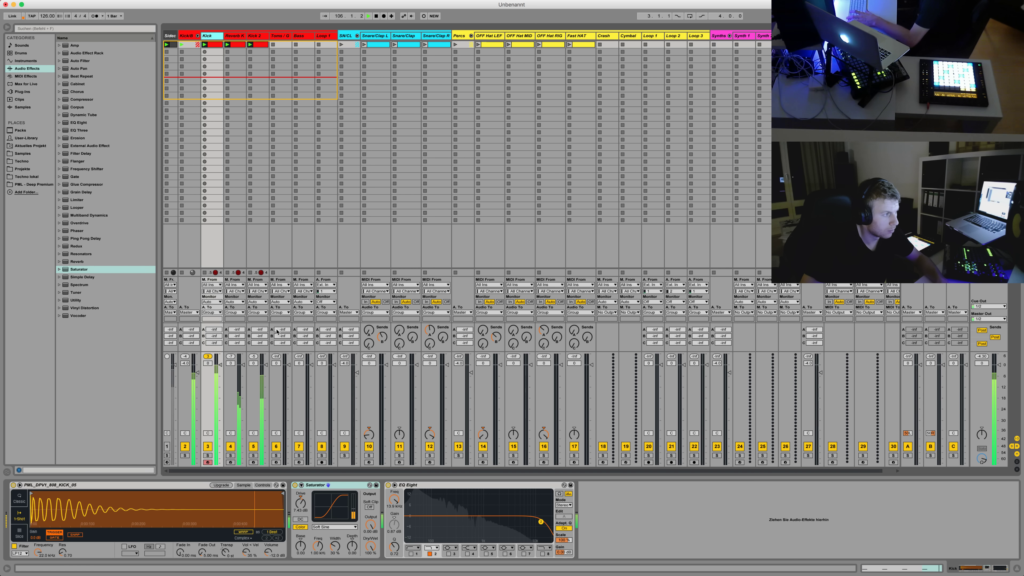
{"action": "left_click", "coordinate": [232, 37]}
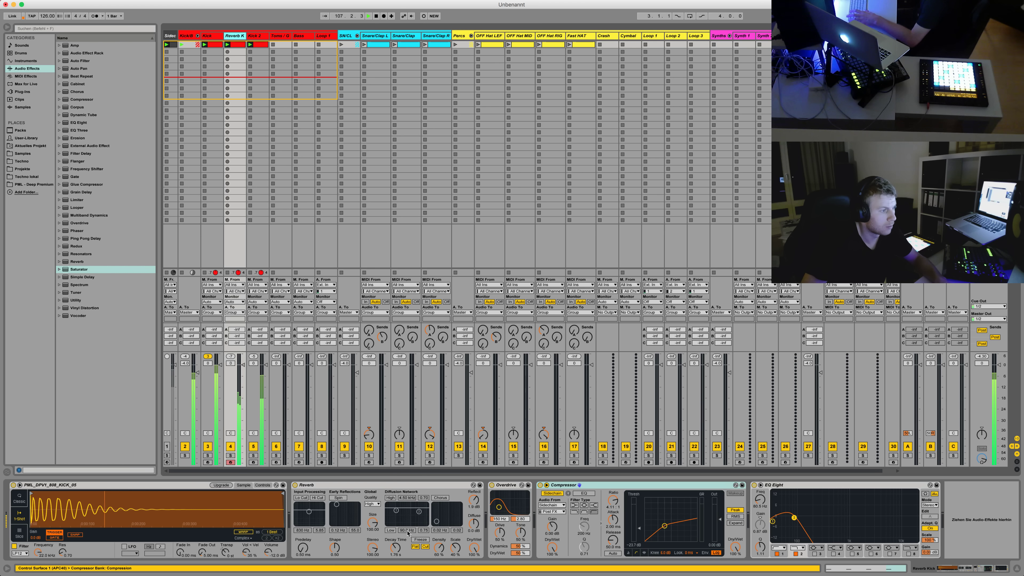
{"action": "left_click", "coordinate": [775, 555]}
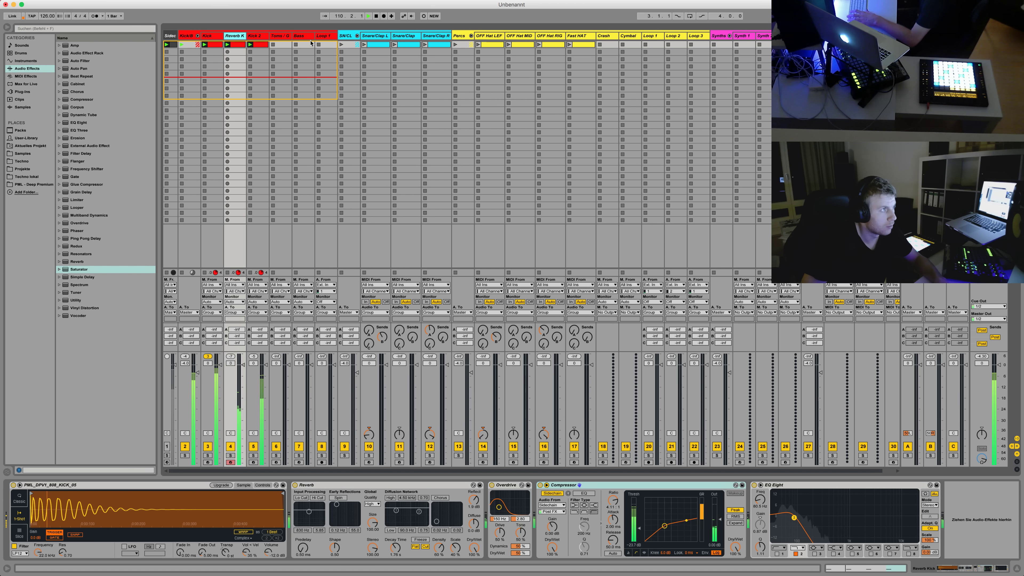
Compare the mix with Kick 2 muted, then solo Kick 2 to raise its EQ Eight high cut frequency and resonance, and unsolo it
{"action": "left_click", "coordinate": [256, 35]}
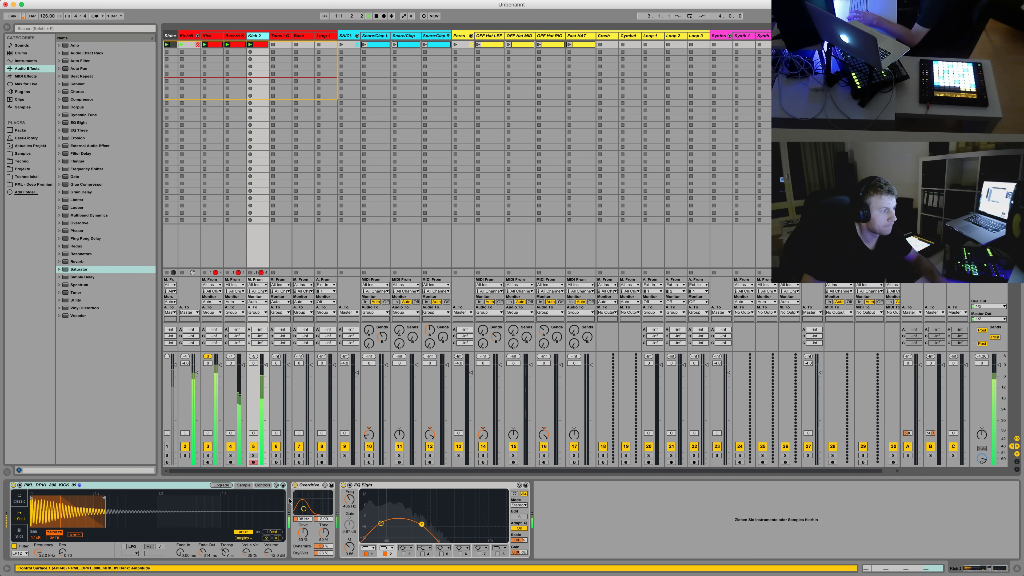
{"action": "left_click", "coordinate": [254, 447]}
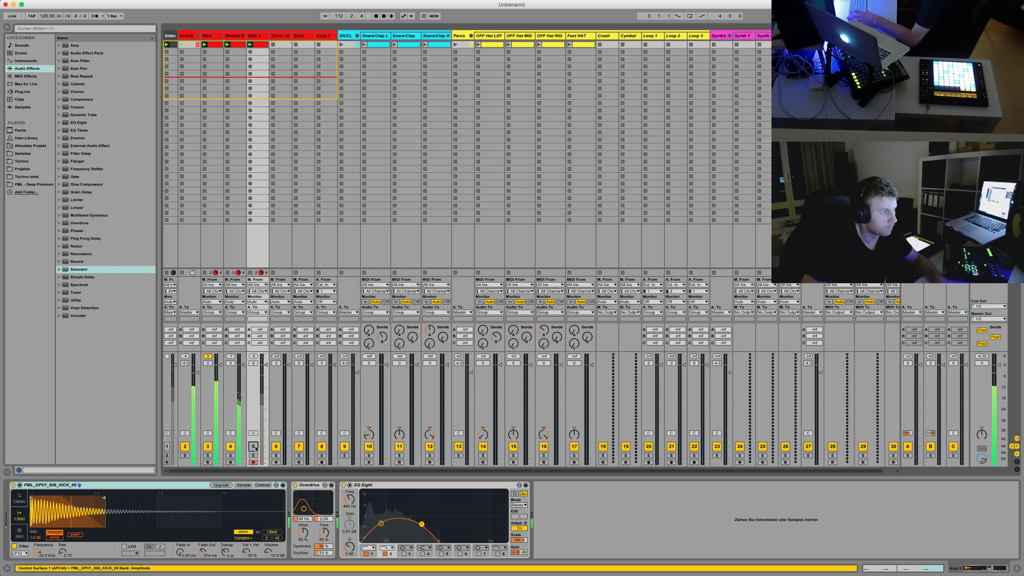
{"action": "left_click", "coordinate": [254, 446]}
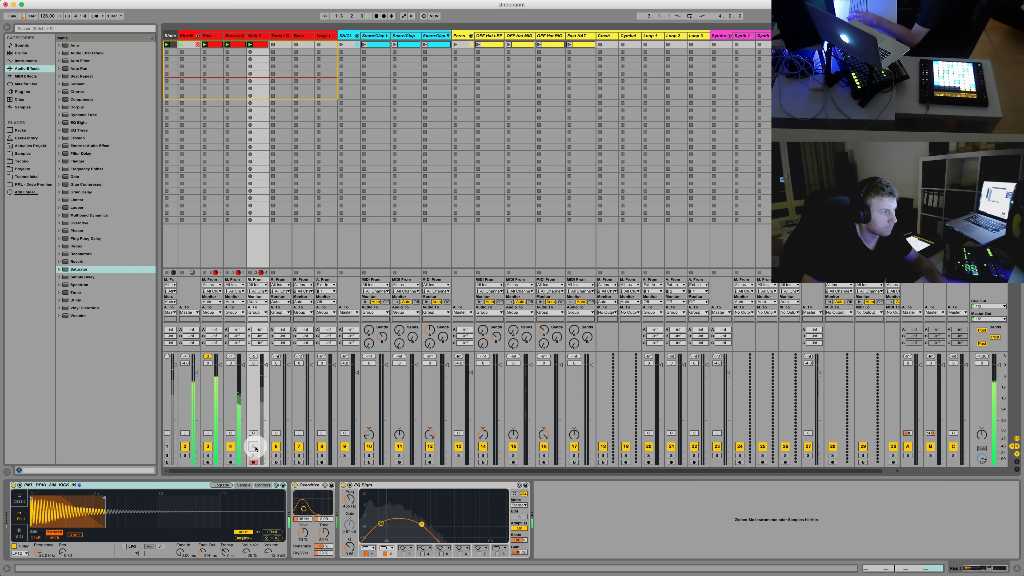
{"action": "left_click", "coordinate": [253, 455]}
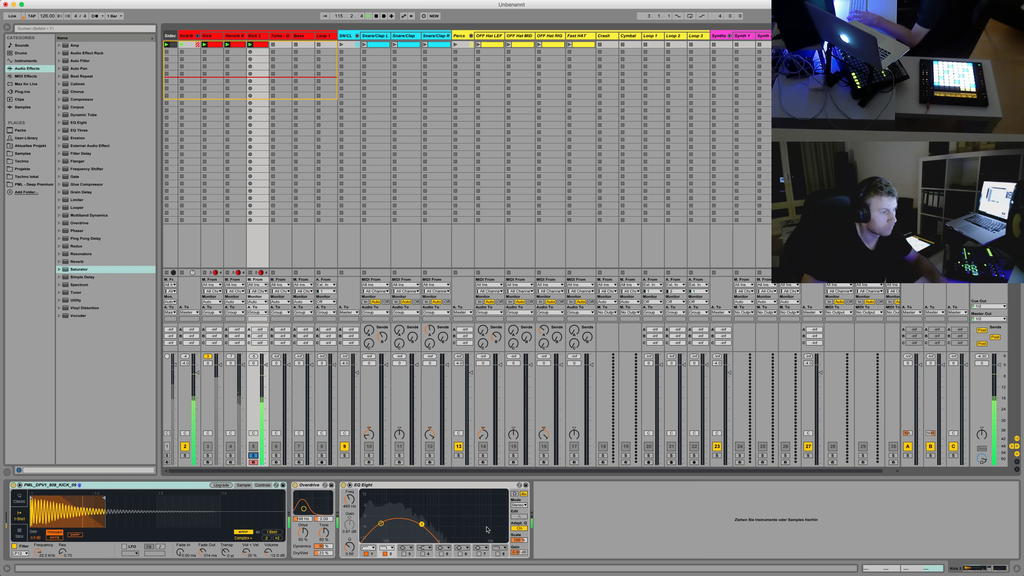
{"action": "left_click_drag", "start_coordinate": [422, 526], "coordinate": [425, 517]}
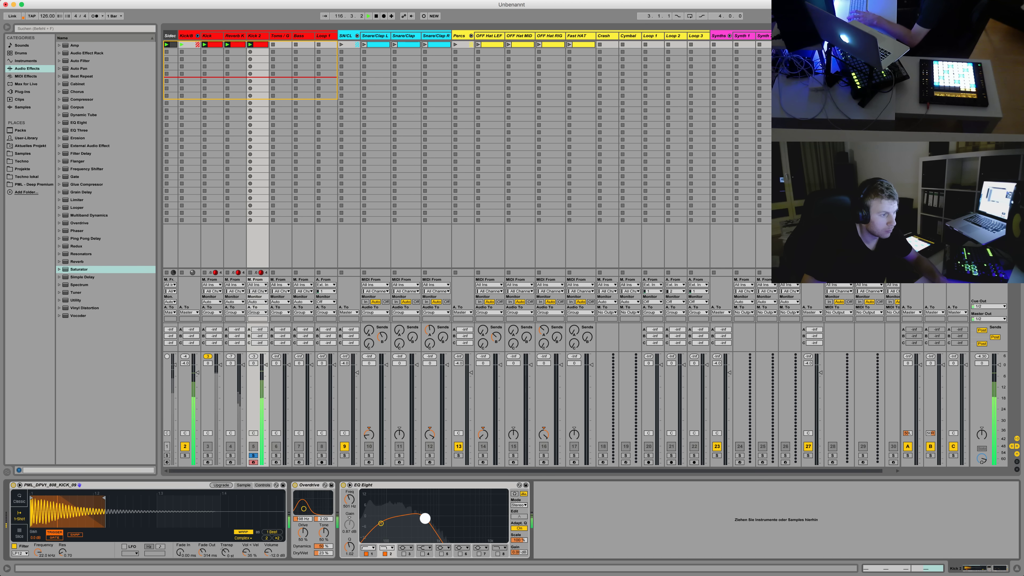
{"action": "left_click", "coordinate": [253, 456]}
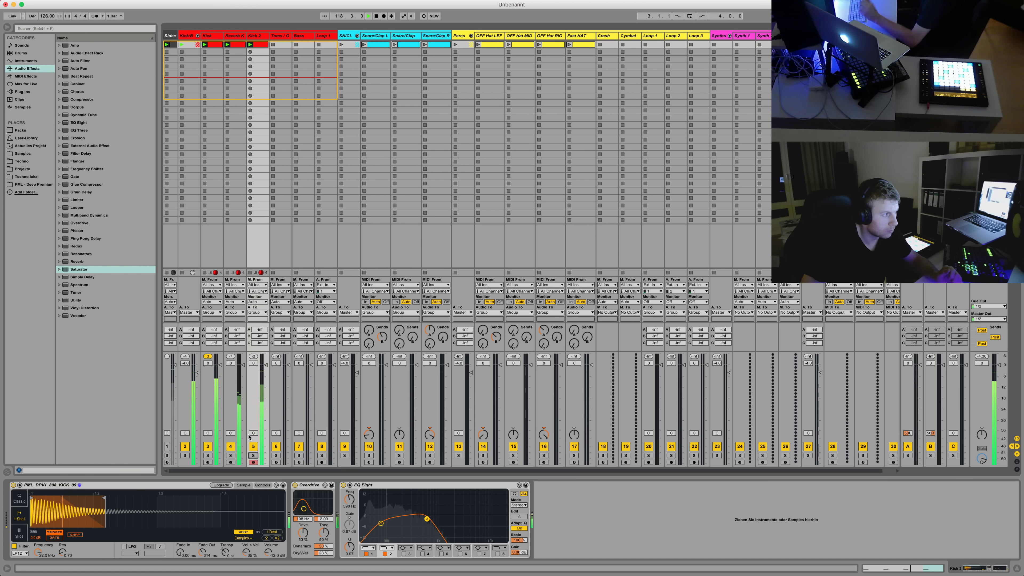
Stop playback, duplicate the Kick track and rename the copy Toms
{"action": "key", "text": "space"}
{"action": "left_click", "coordinate": [281, 37]}
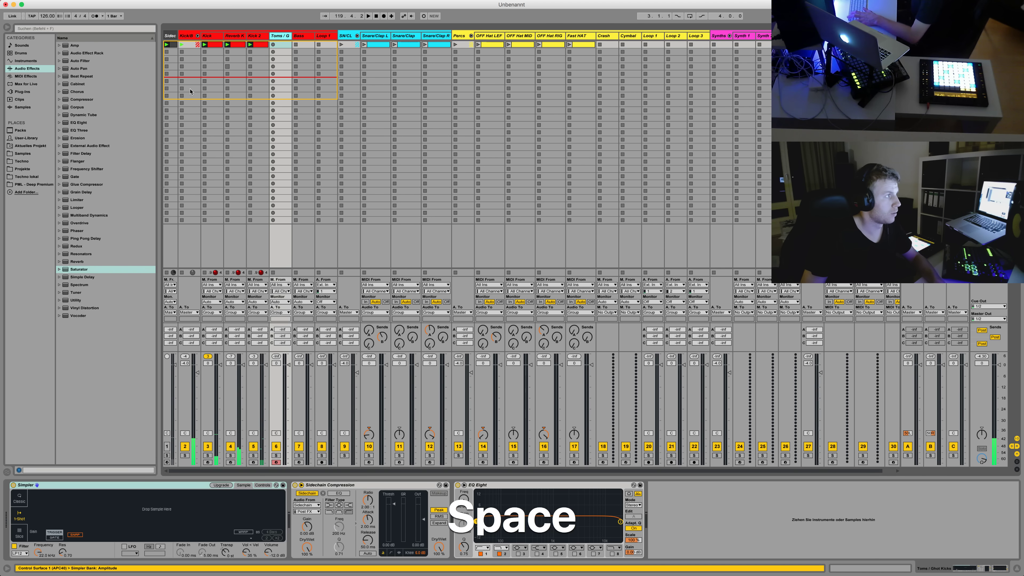
{"action": "left_click", "coordinate": [215, 37]}
{"action": "key", "text": "super+d"}
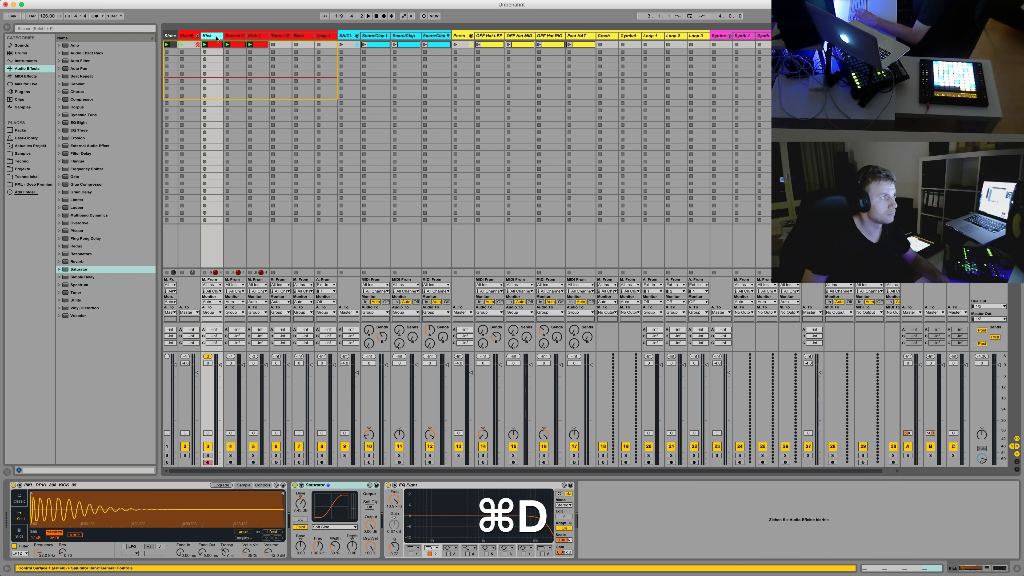
{"action": "key", "text": "super+r"}
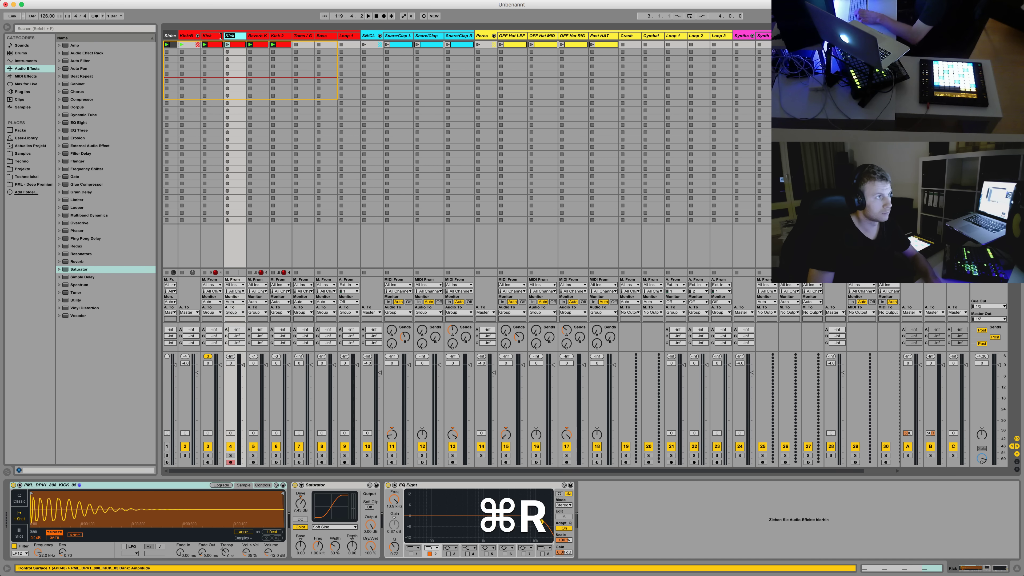
{"action": "type", "text": "Toms"}
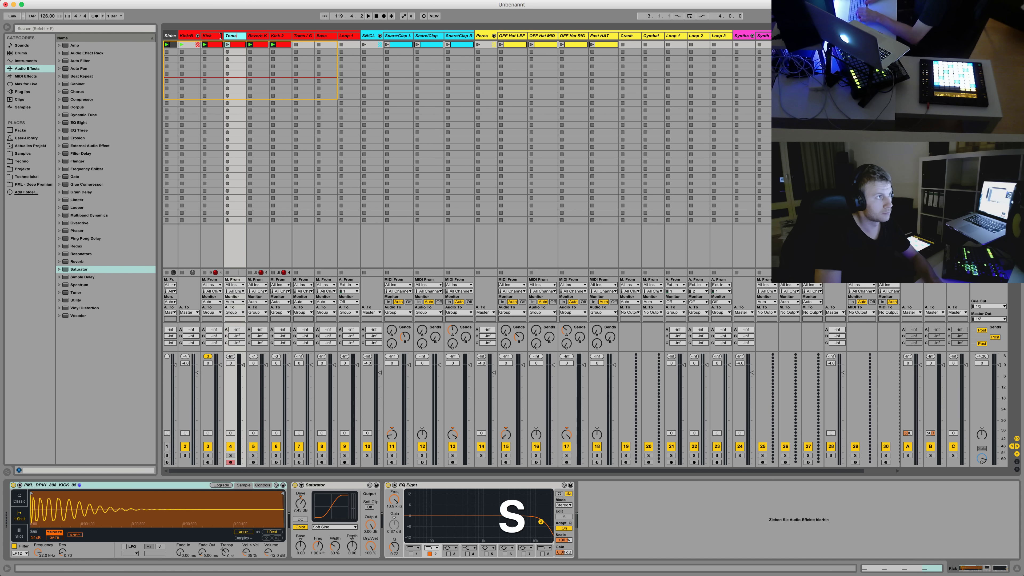
{"action": "key", "text": "Tab"}
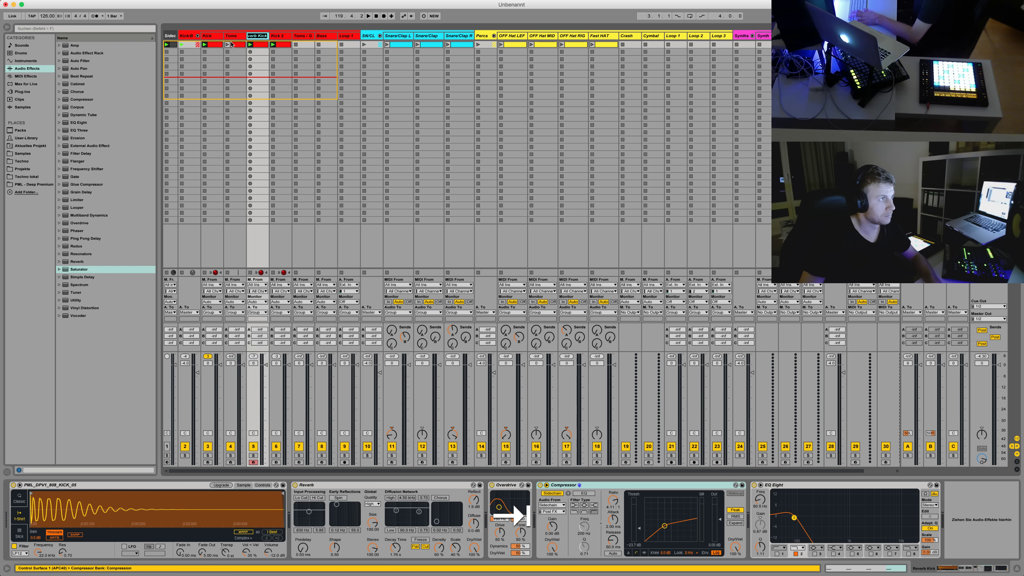
Delete all MIDI notes from the clip on the Toms track and restart playback
{"action": "left_click", "coordinate": [229, 45]}
{"action": "double_click", "coordinate": [230, 44]}
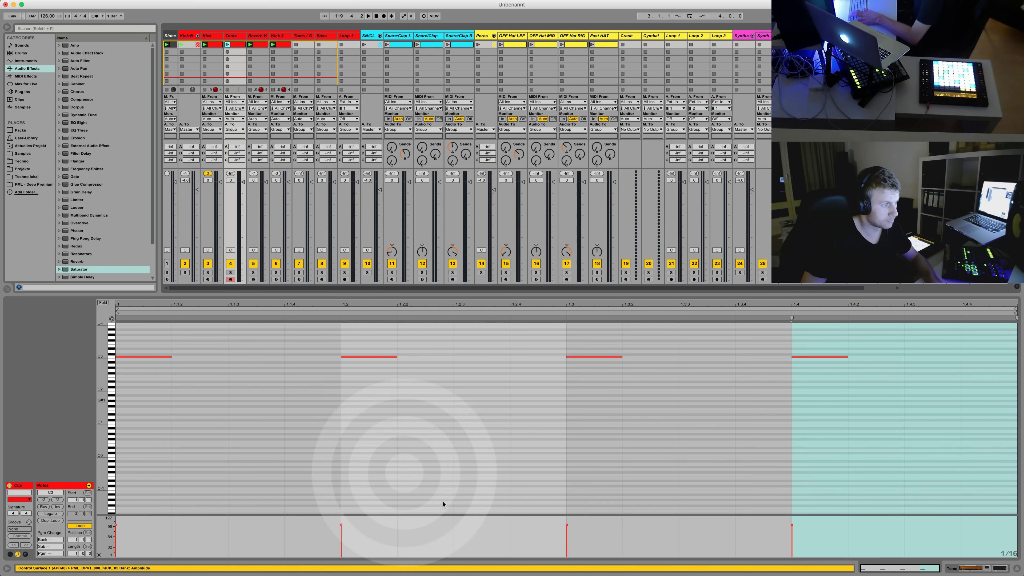
{"action": "key", "text": "super+a"}
{"action": "left_click", "coordinate": [838, 357]}
{"action": "key", "text": "BackSpace"}
{"action": "scroll", "coordinate": [152, 375], "scroll_direction": "up", "scroll_amount": 5}
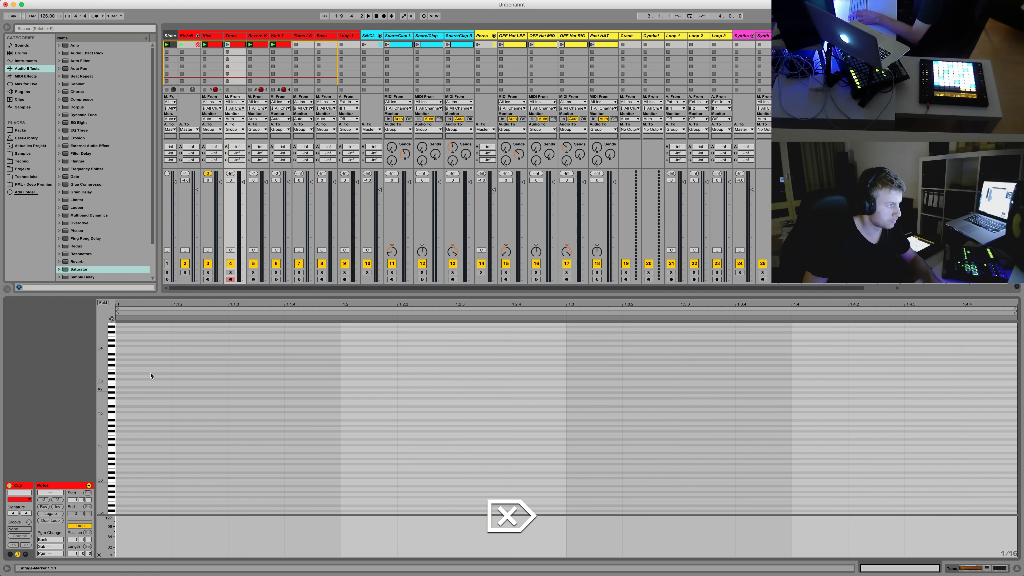
{"action": "key", "text": "space"}
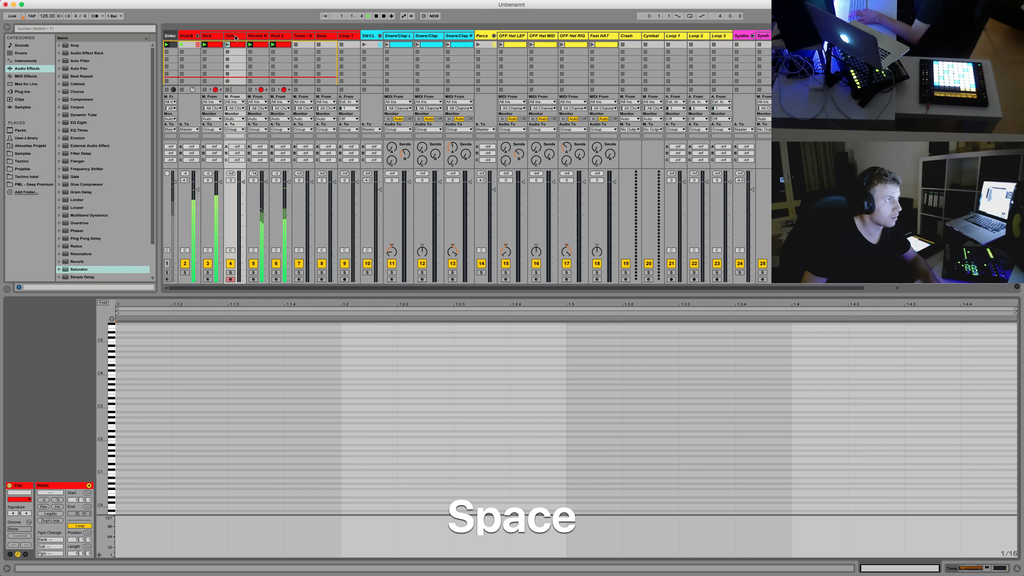
On the Toms track, lower the Saturator drive to 0.14 dB, shorten the kick sample's end and raise its fade-out to 111 ms
{"action": "left_click", "coordinate": [233, 35]}
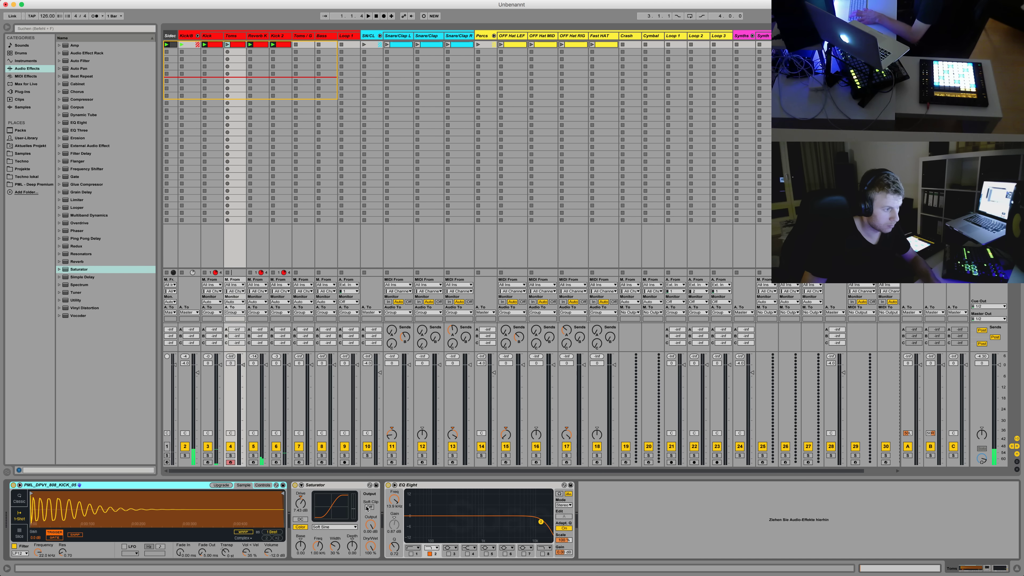
{"action": "left_click", "coordinate": [300, 503]}
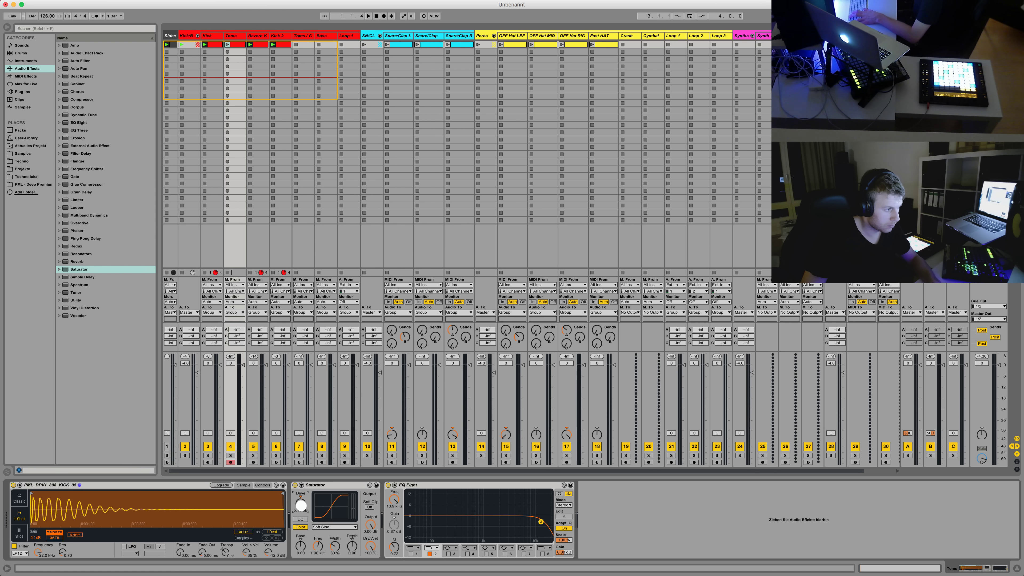
{"action": "left_click", "coordinate": [163, 506]}
{"action": "mouse_move", "coordinate": [120, 493]}
{"action": "left_mouse_down"}
{"action": "mouse_move", "coordinate": [82, 491]}
{"action": "mouse_move", "coordinate": [104, 493]}
{"action": "left_mouse_up"}
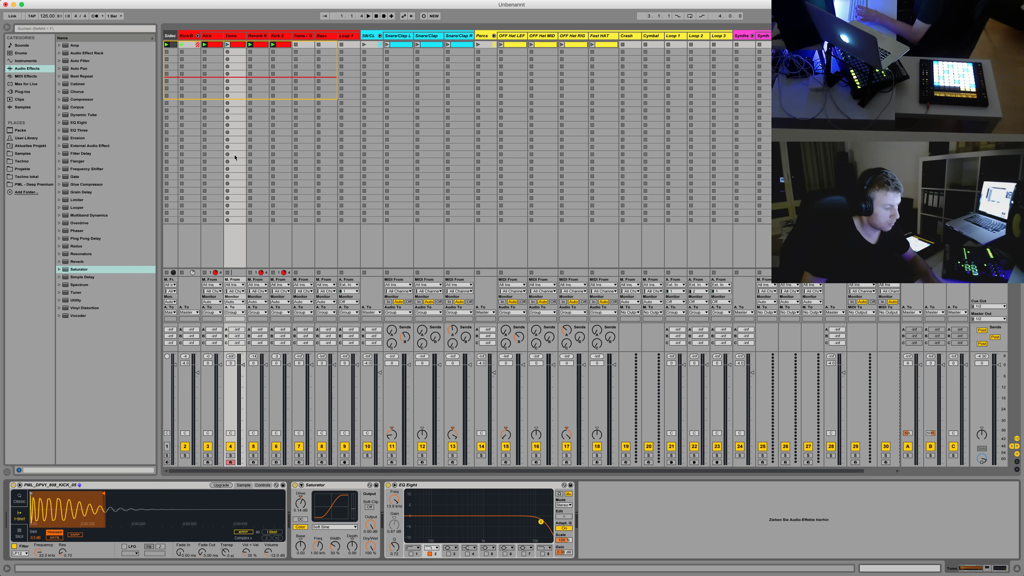
{"action": "left_click_drag", "start_coordinate": [201, 553], "coordinate": [201, 537]}
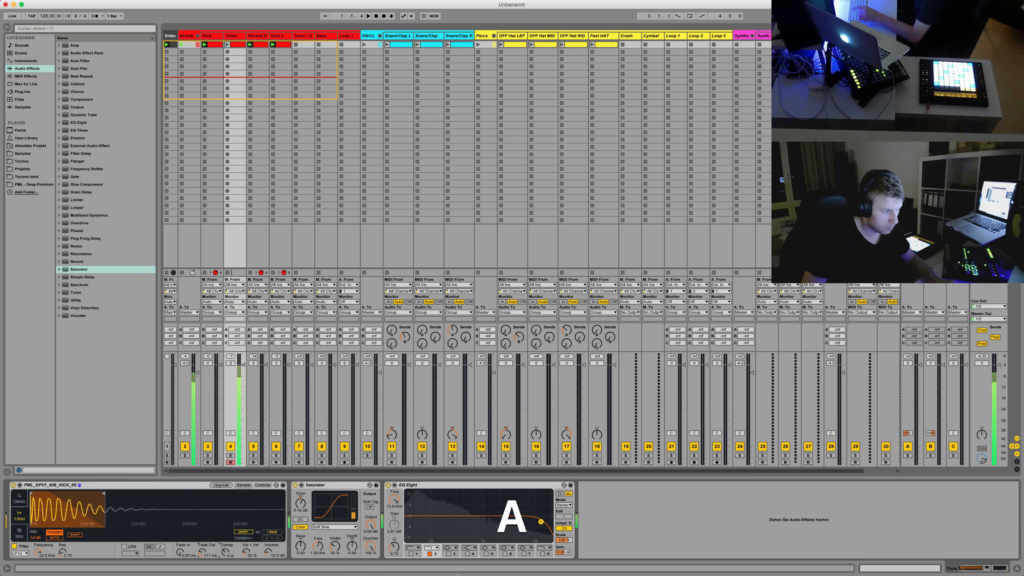
Enable the low-cut band 1 in the Toms EQ Eight and narrow the passband by raising the low cut and lowering the high cut
{"action": "left_click", "coordinate": [411, 553]}
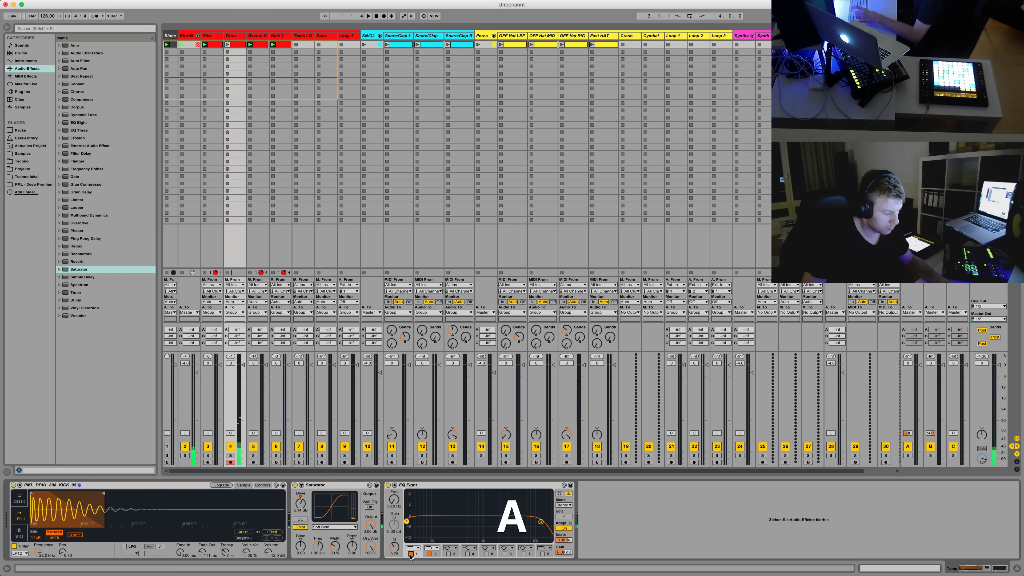
{"action": "left_click_drag", "start_coordinate": [406, 522], "coordinate": [499, 529]}
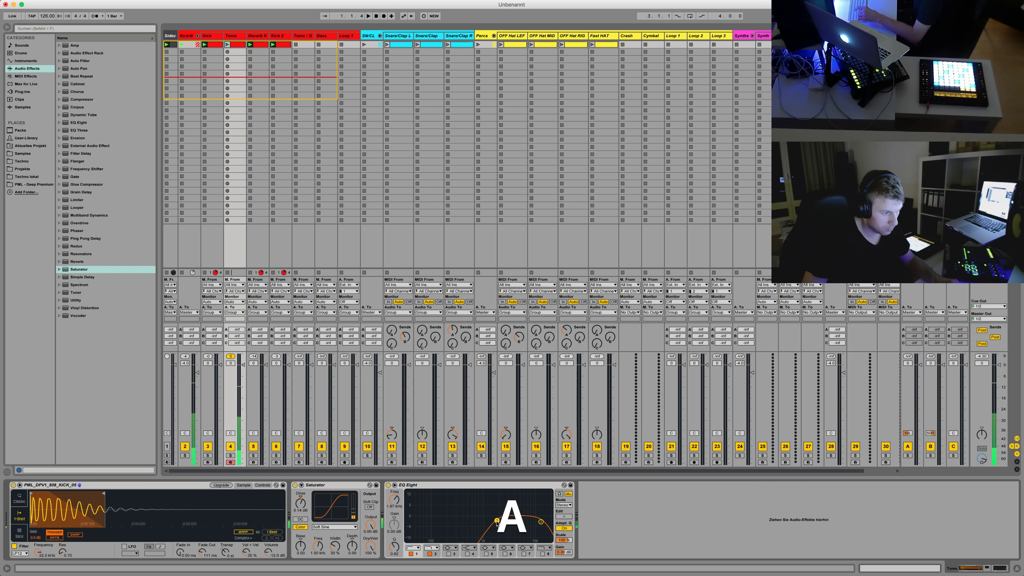
{"action": "left_click_drag", "start_coordinate": [434, 520], "coordinate": [433, 520]}
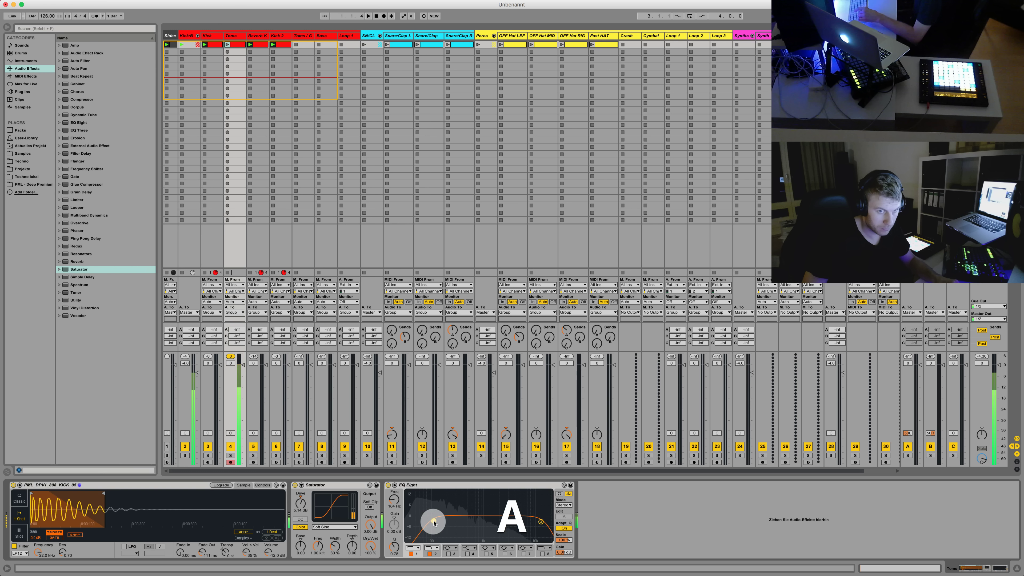
{"action": "left_click_drag", "start_coordinate": [540, 521], "coordinate": [455, 521]}
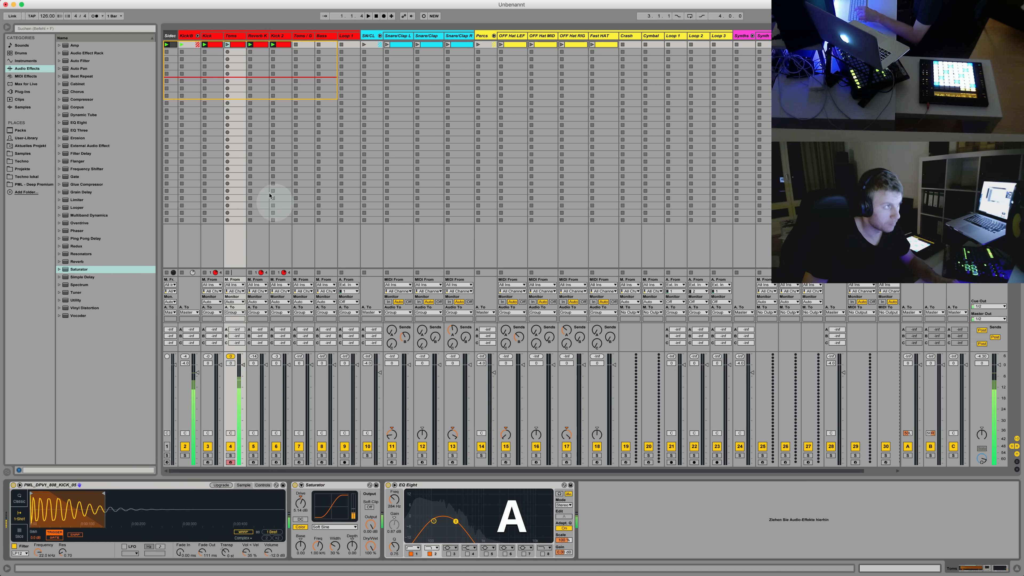
Add a C3 sixteenth note at 1.1.4 in the Toms clip and duplicate it to 1.2.4 and 1.3.4
{"action": "left_click", "coordinate": [231, 45]}
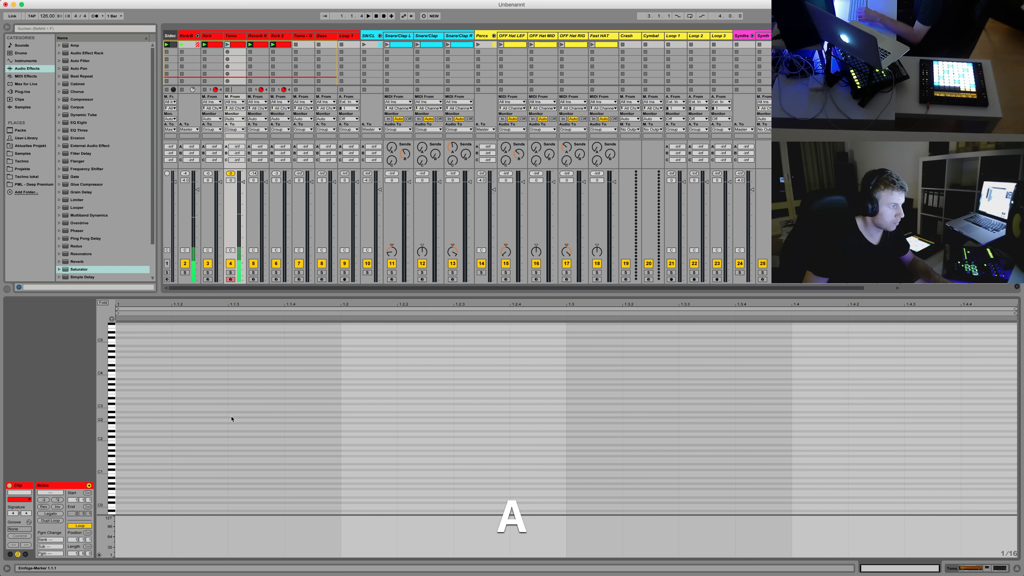
{"action": "double_click", "coordinate": [290, 407]}
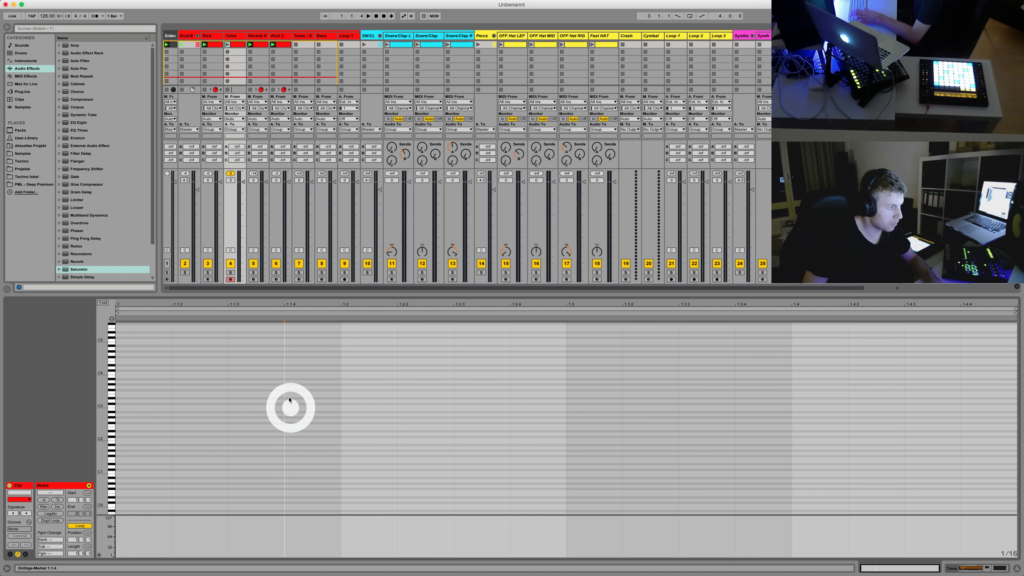
{"action": "left_click", "coordinate": [227, 45]}
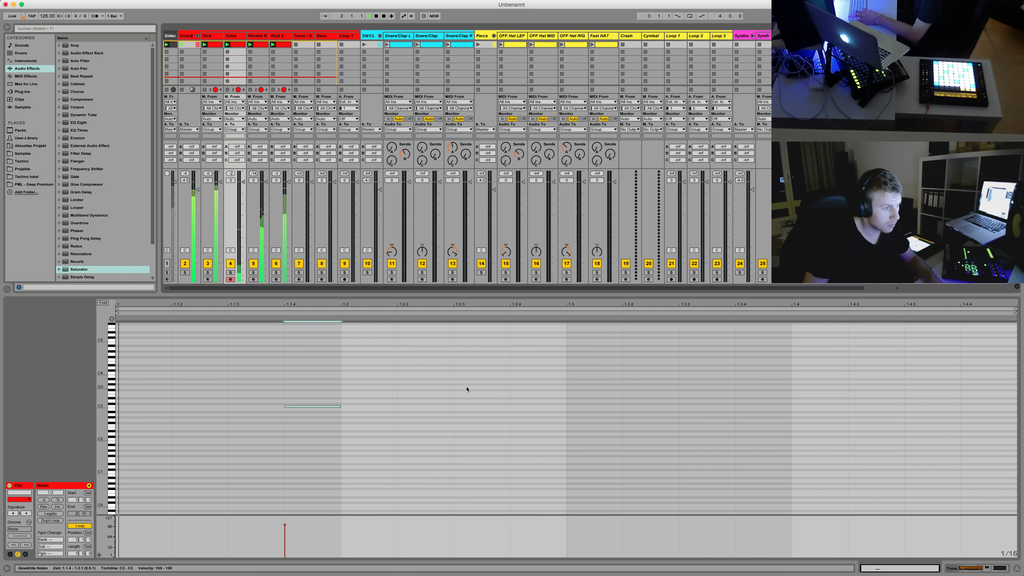
{"action": "left_click_drag", "start_coordinate": [328, 391], "coordinate": [123, 436]}
{"action": "key", "text": "super+d"}
{"action": "key", "text": "super+d"}
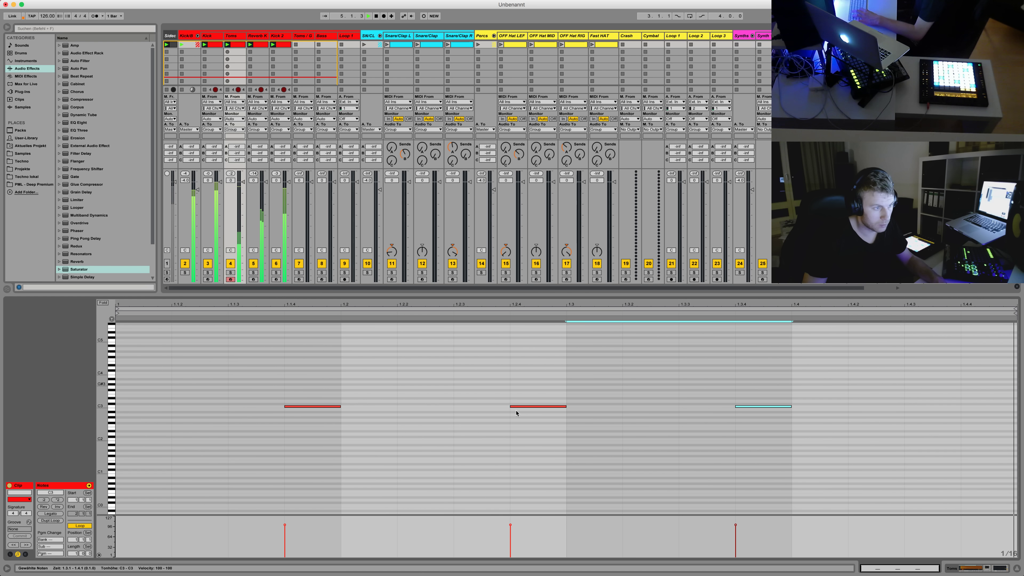
Add a D3 note at 1.2.3 and a G3 note at 1.4.3 in the Toms clip
{"action": "double_click", "coordinate": [491, 407]}
{"action": "key", "text": "Up"}
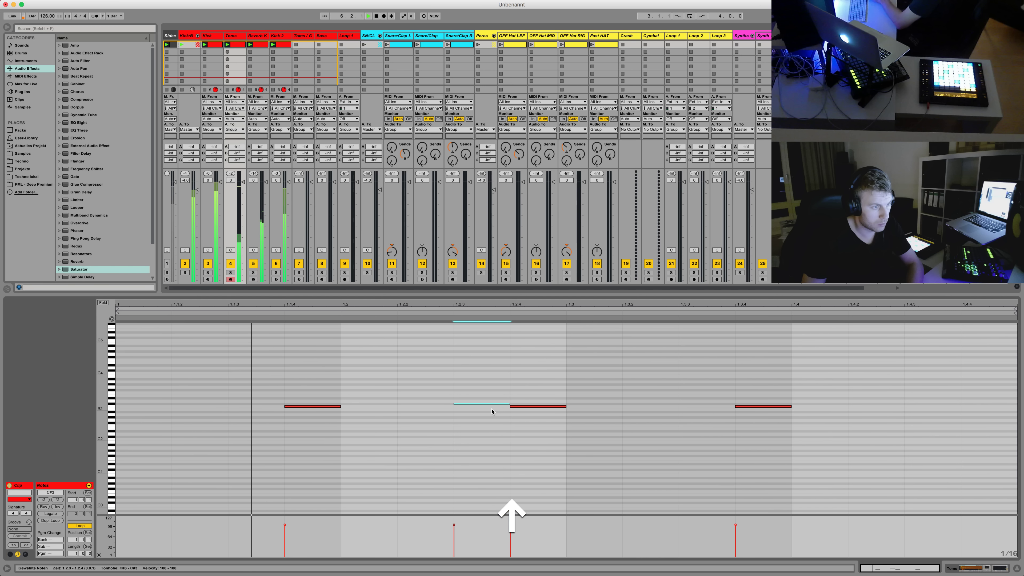
{"action": "key", "text": "Up"}
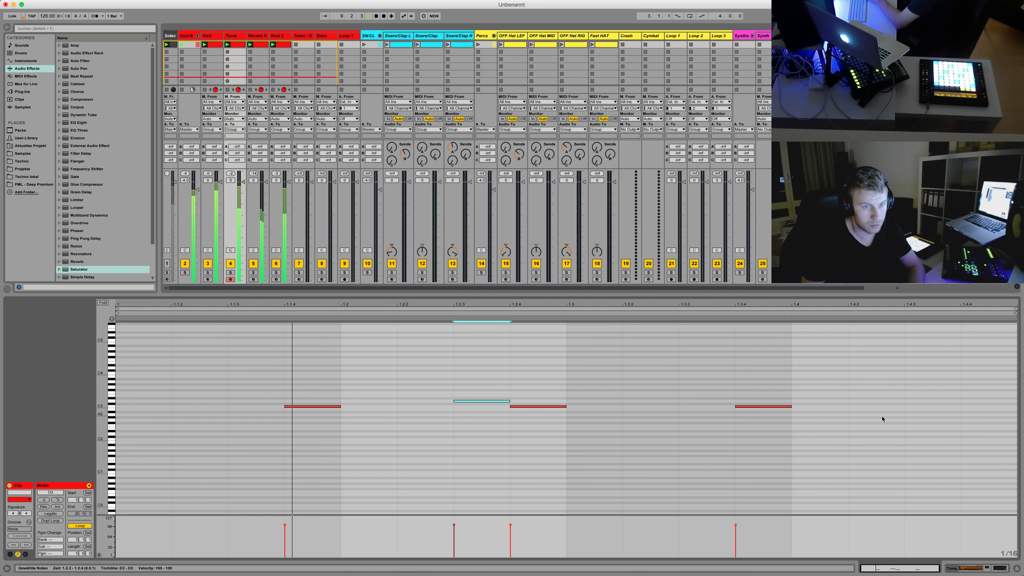
{"action": "double_click", "coordinate": [948, 387]}
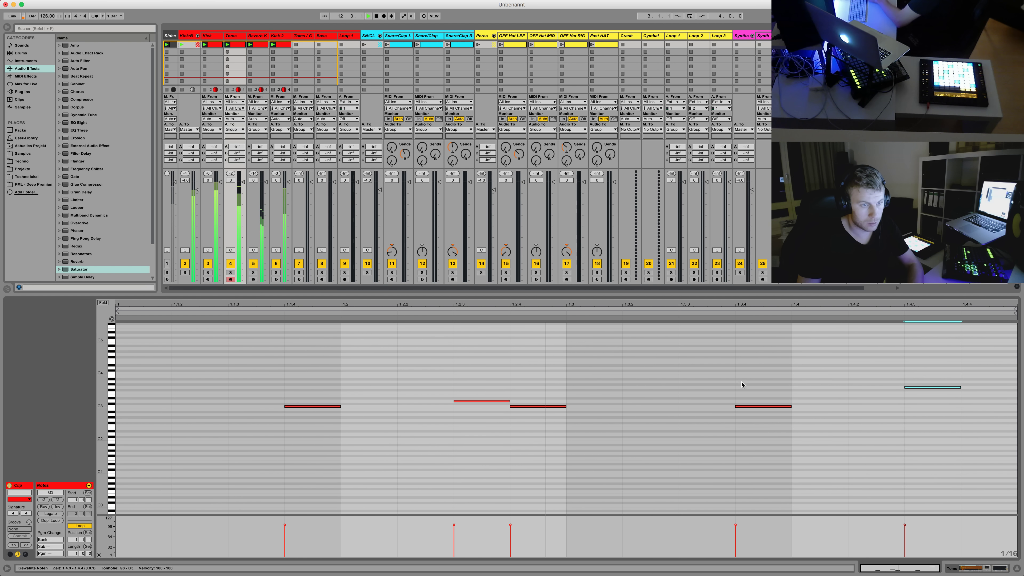
Transpose the note at 1.3.4 in the Toms clip up seven semitones to G3
{"action": "left_click_drag", "start_coordinate": [742, 384], "coordinate": [761, 439]}
{"action": "key", "text": "Up"}
{"action": "key", "text": "Up"}
{"action": "key", "text": "Up"}
{"action": "key", "text": "Up"}
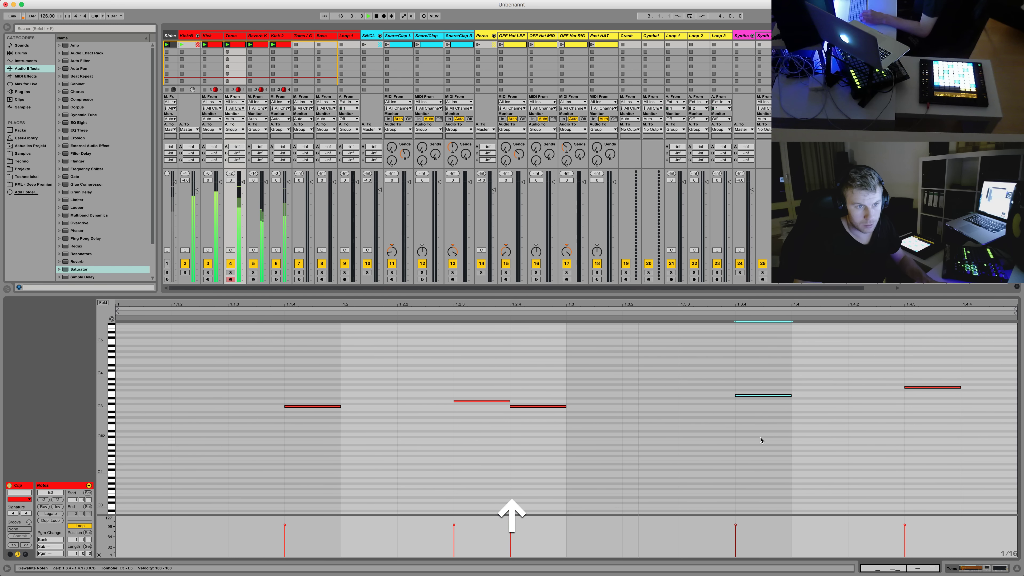
{"action": "key", "text": "Up"}
{"action": "key", "text": "Up"}
{"action": "key", "text": "Up"}
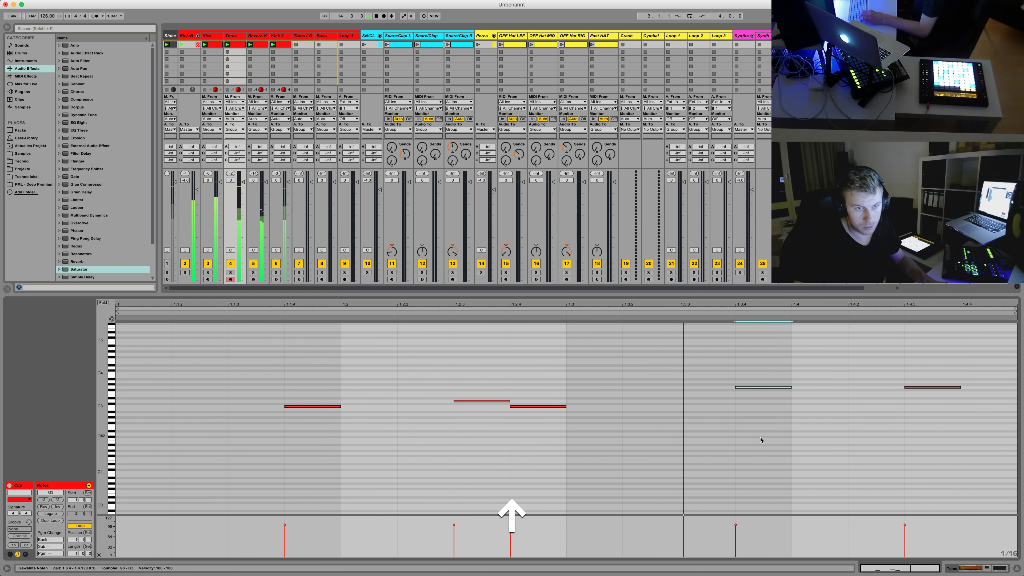
Transpose the two notes at 1.2.3 and 1.2.4 up seven semitones to A3 and G3
{"action": "left_click_drag", "start_coordinate": [549, 363], "coordinate": [497, 445]}
{"action": "key", "text": "Up"}
{"action": "key", "text": "Up"}
{"action": "key", "text": "Up"}
{"action": "key", "text": "Up"}
{"action": "key", "text": "Up"}
{"action": "key", "text": "Up"}
{"action": "key", "text": "Up"}
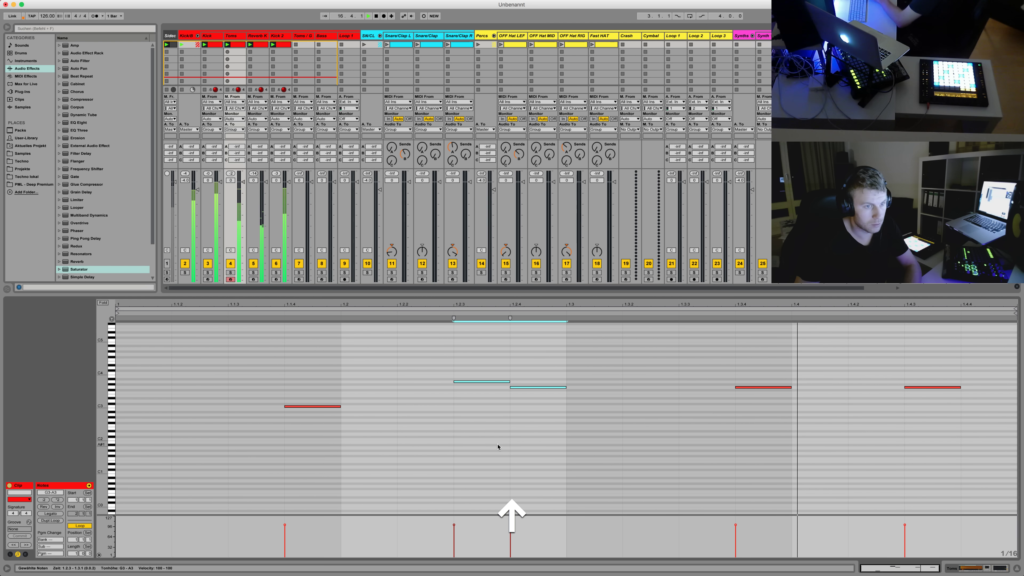
Transpose the first note at 1.1.4 in the Toms clip up seven semitones to G3
{"action": "left_click", "coordinate": [291, 458]}
{"action": "key", "text": "Up"}
{"action": "key", "text": "Up"}
{"action": "key", "text": "Up"}
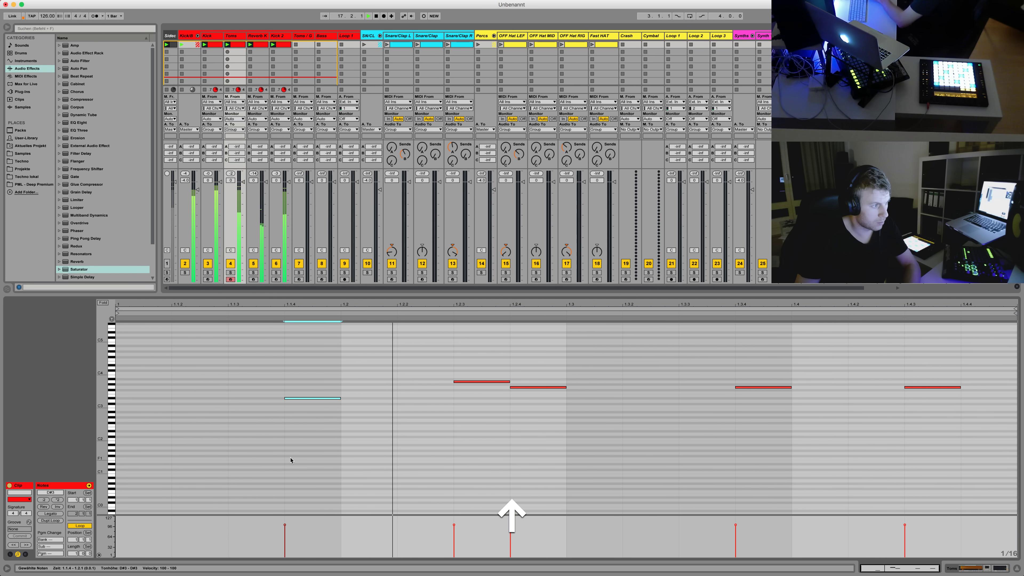
{"action": "key", "text": "Up"}
{"action": "key", "text": "Up"}
{"action": "key", "text": "Up"}
{"action": "key", "text": "Up"}
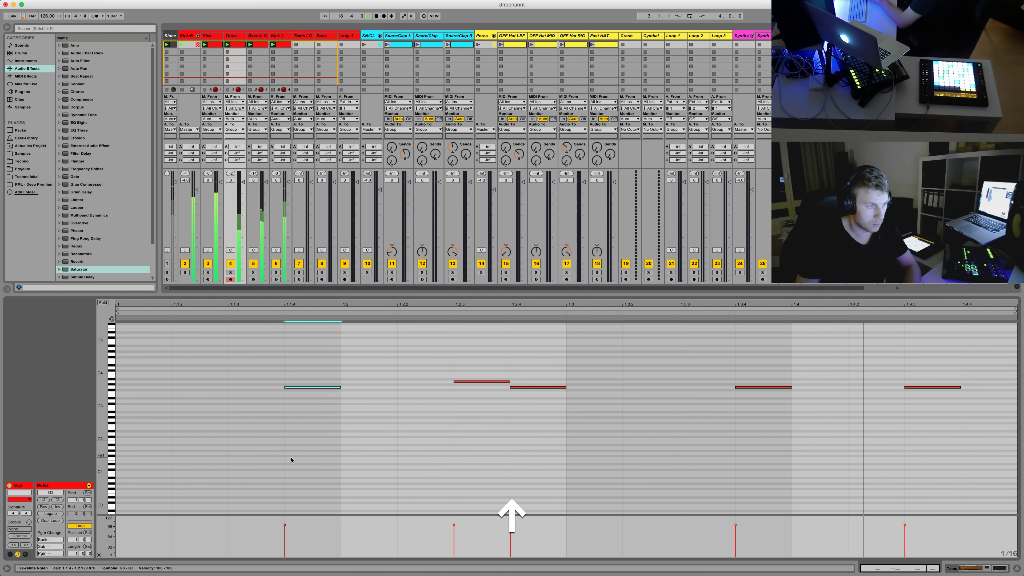
Solo the Toms track to lower its EQ Eight high cut and set the low cut to about 49 Hz, and unsolo it
{"action": "left_click", "coordinate": [231, 273]}
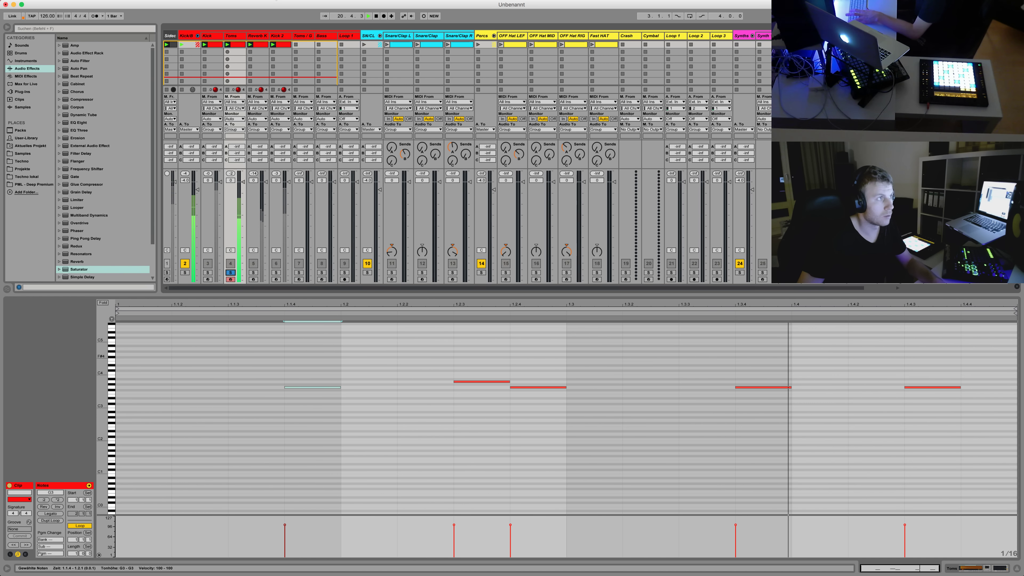
{"action": "key", "text": "shift+Tab"}
{"action": "mouse_move", "coordinate": [433, 520]}
{"action": "left_mouse_down"}
{"action": "mouse_move", "coordinate": [421, 522]}
{"action": "mouse_move", "coordinate": [433, 520]}
{"action": "left_mouse_up"}
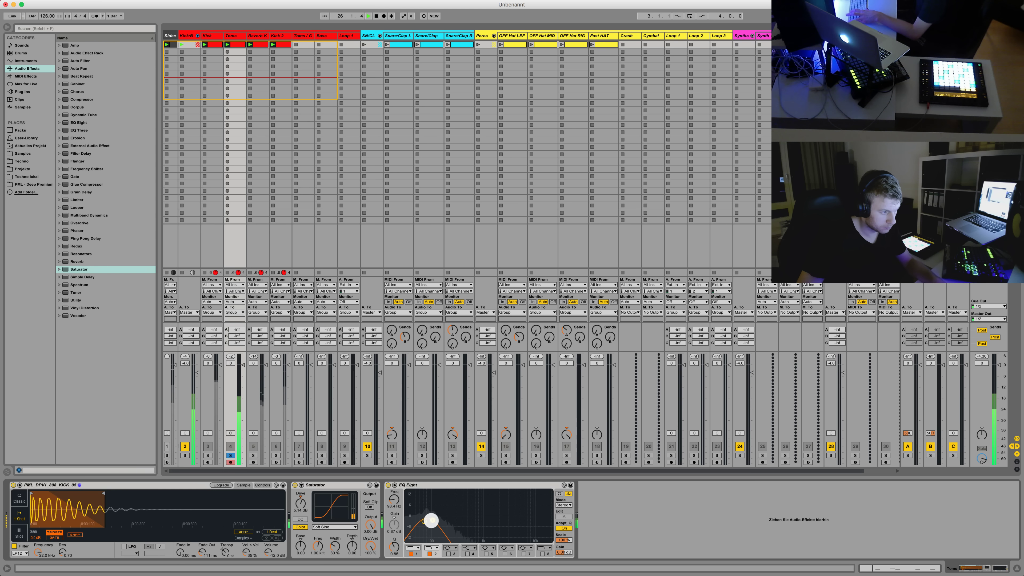
{"action": "left_click_drag", "start_coordinate": [425, 522], "coordinate": [416, 522]}
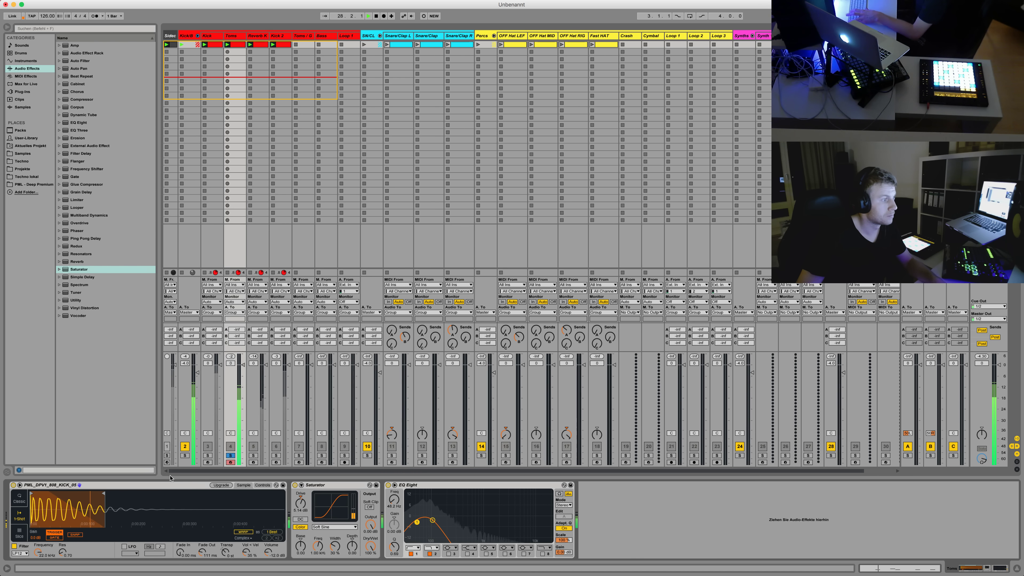
{"action": "left_click", "coordinate": [230, 456]}
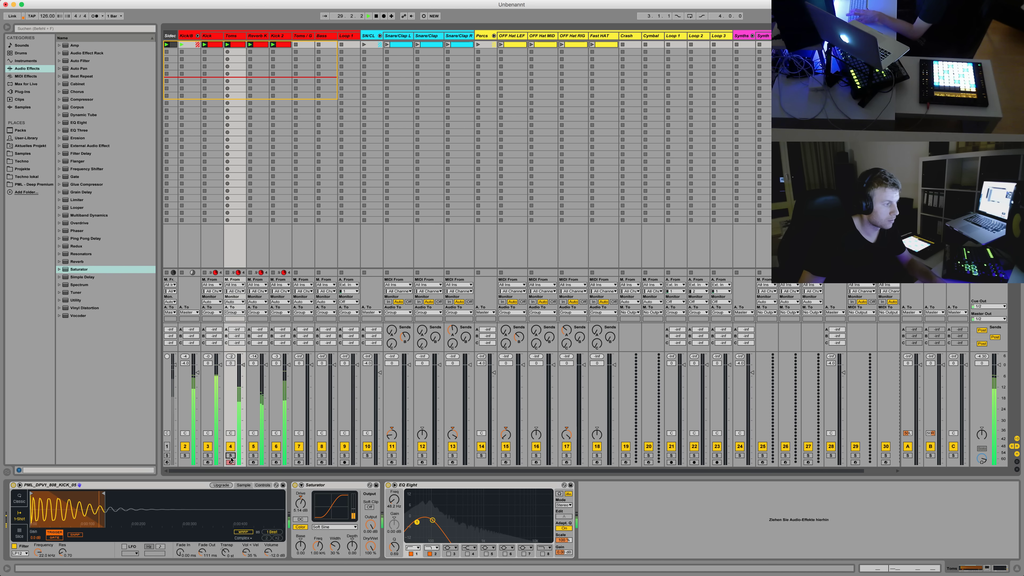
Listen to the Kick/Bass group in solo with its device chain shown, and briefly solo the Kick track for comparison
{"action": "left_click", "coordinate": [185, 456]}
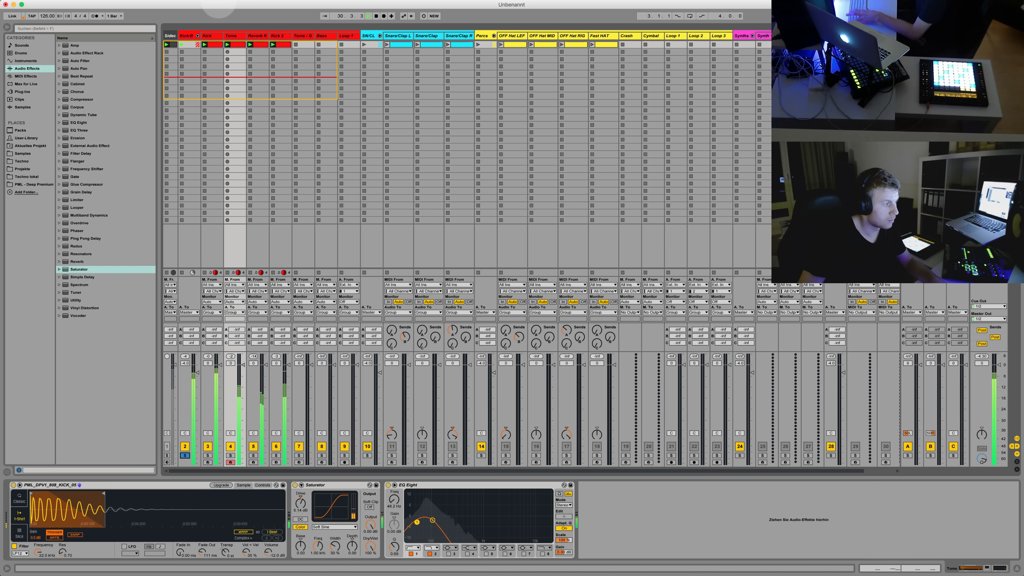
{"action": "left_click", "coordinate": [190, 36]}
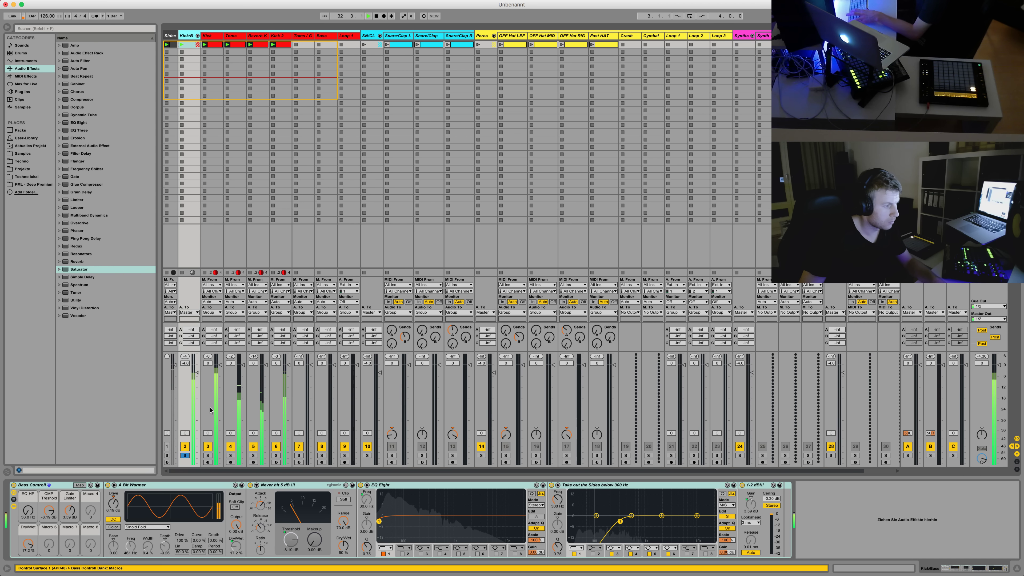
{"action": "left_click", "coordinate": [208, 455]}
{"action": "left_click", "coordinate": [207, 455]}
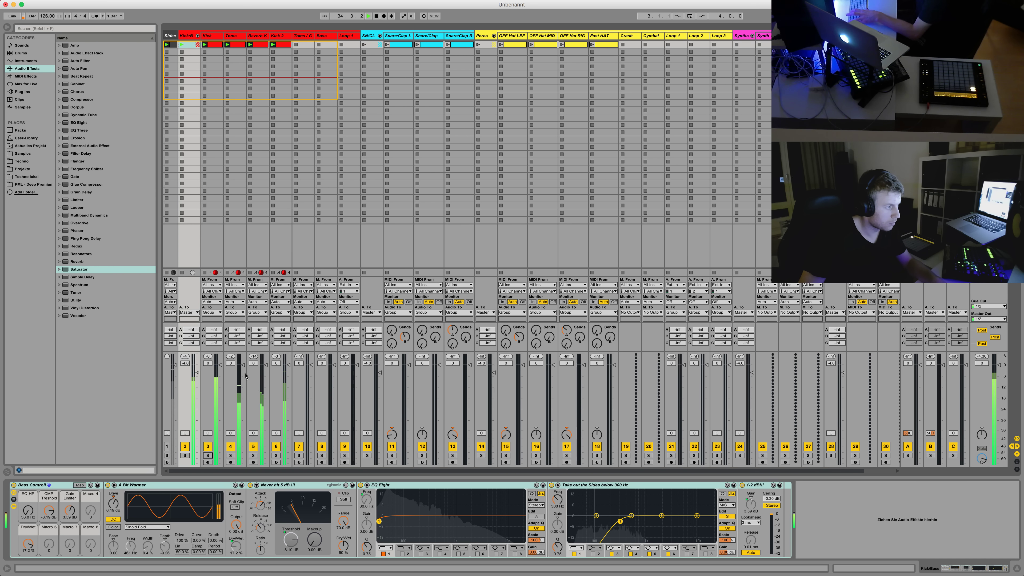
Pull down the Toms, Reverb Kick and Kick 2 volume faders and rebalance them against the main Kick
{"action": "left_click_drag", "start_coordinate": [241, 371], "coordinate": [256, 445]}
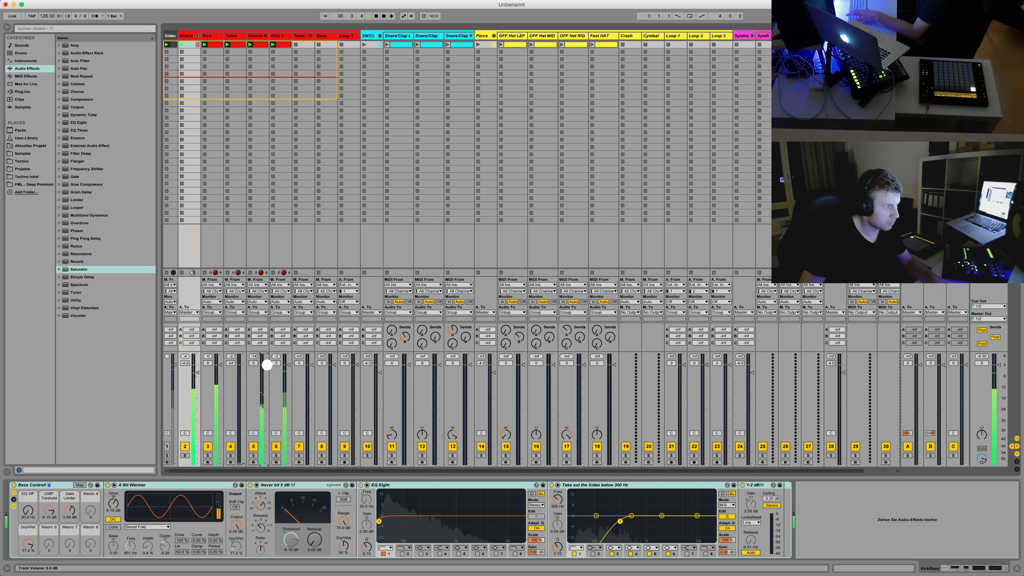
{"action": "left_click_drag", "start_coordinate": [266, 406], "coordinate": [265, 463]}
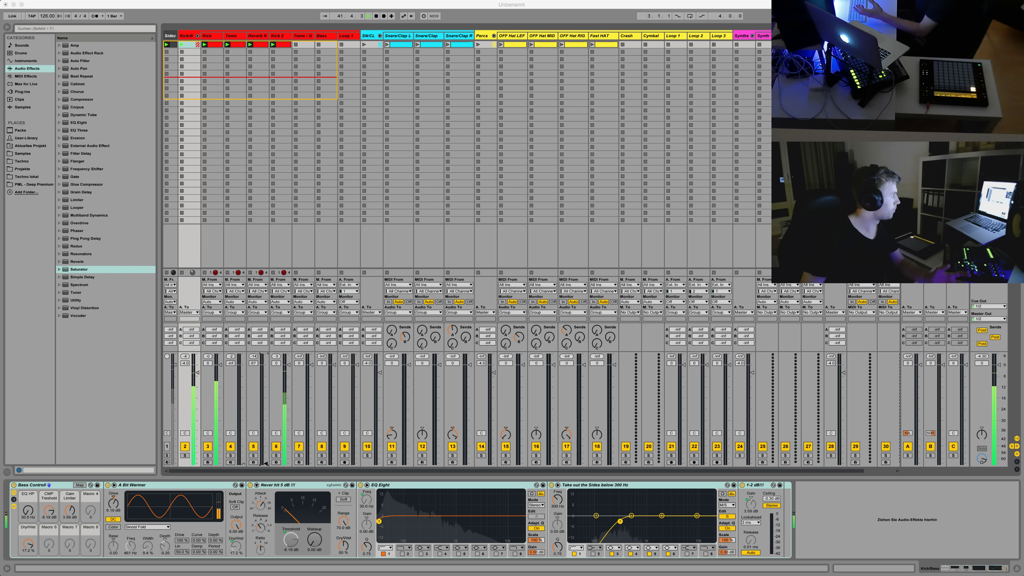
{"action": "left_click", "coordinate": [288, 380]}
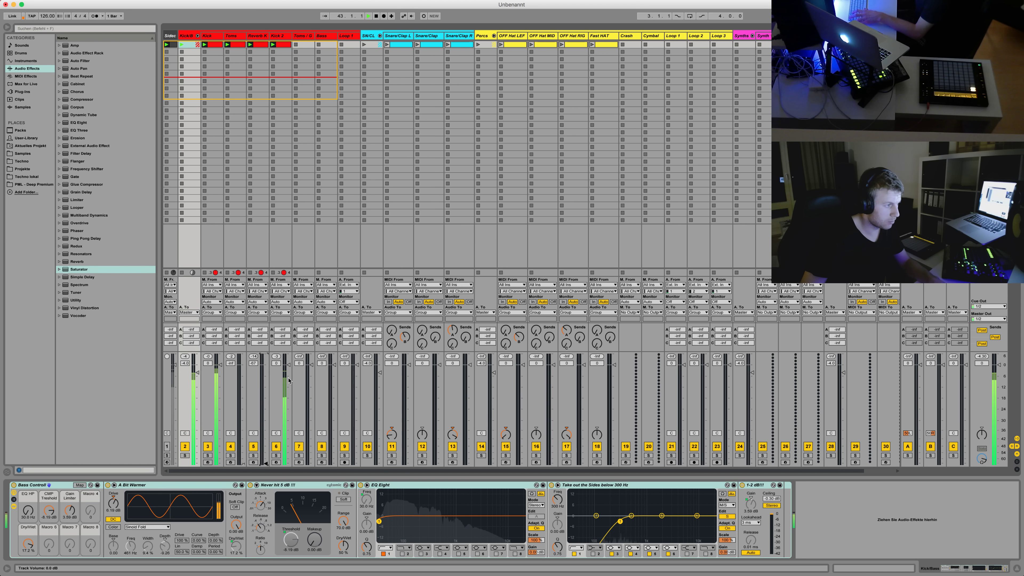
{"action": "left_click_drag", "start_coordinate": [288, 443], "coordinate": [289, 464]}
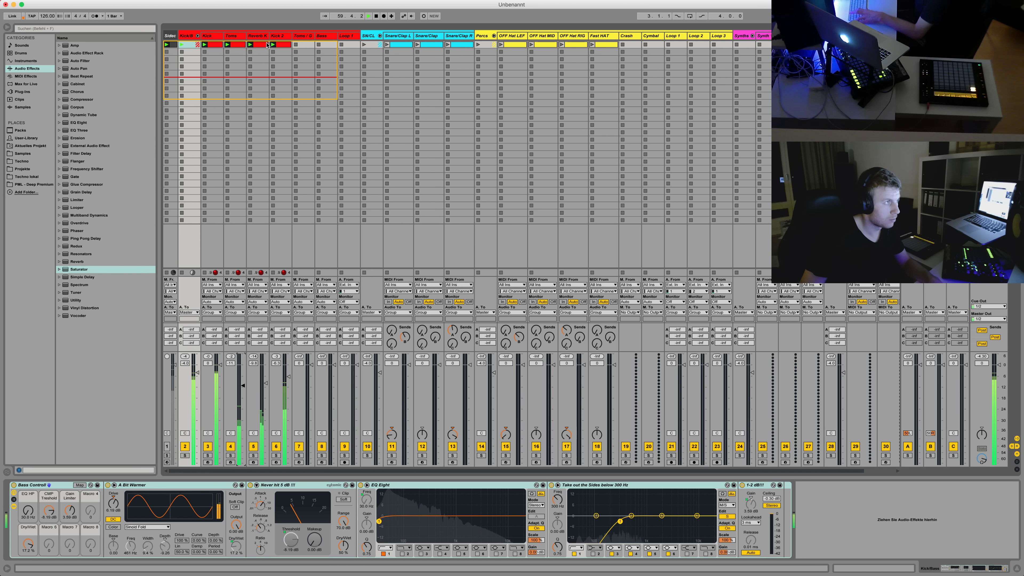
Open the Toms clip and transpose the note at 1.2.3 down two semitones to G3
{"action": "left_click", "coordinate": [241, 47]}
{"action": "double_click", "coordinate": [241, 47]}
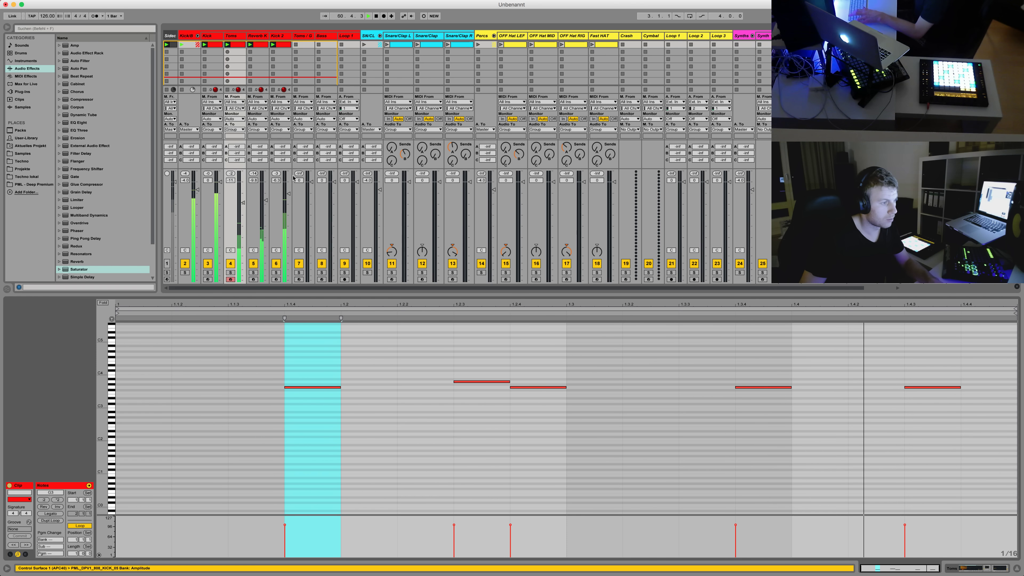
{"action": "left_click", "coordinate": [452, 420]}
{"action": "key", "text": "Down"}
{"action": "key", "text": "Down"}
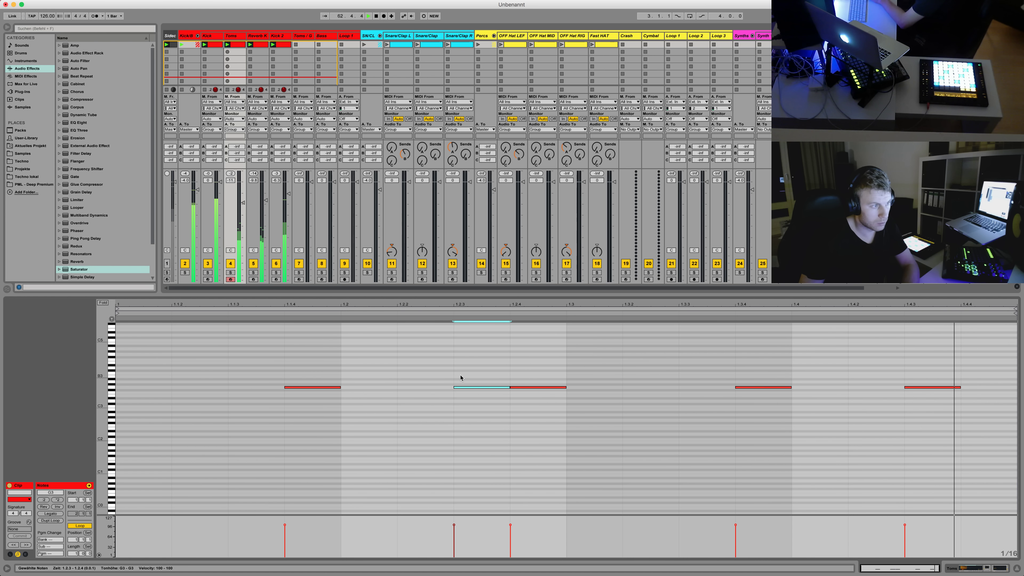
Move the first two Toms notes one sixteenth earlier, to 1.1.3 and 1.2.2
{"action": "left_click_drag", "start_coordinate": [322, 387], "coordinate": [278, 388]}
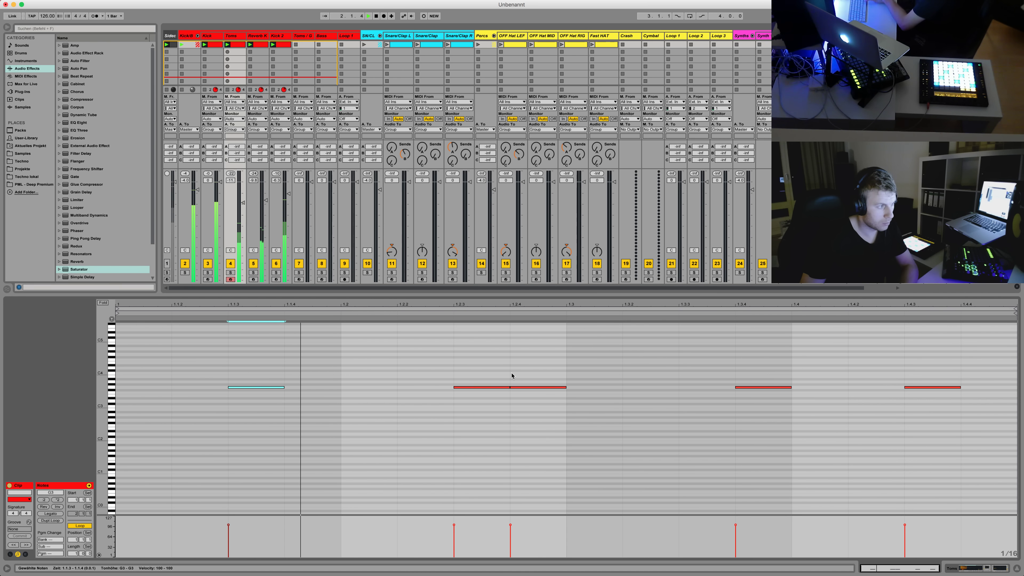
{"action": "left_click_drag", "start_coordinate": [518, 412], "coordinate": [445, 387]}
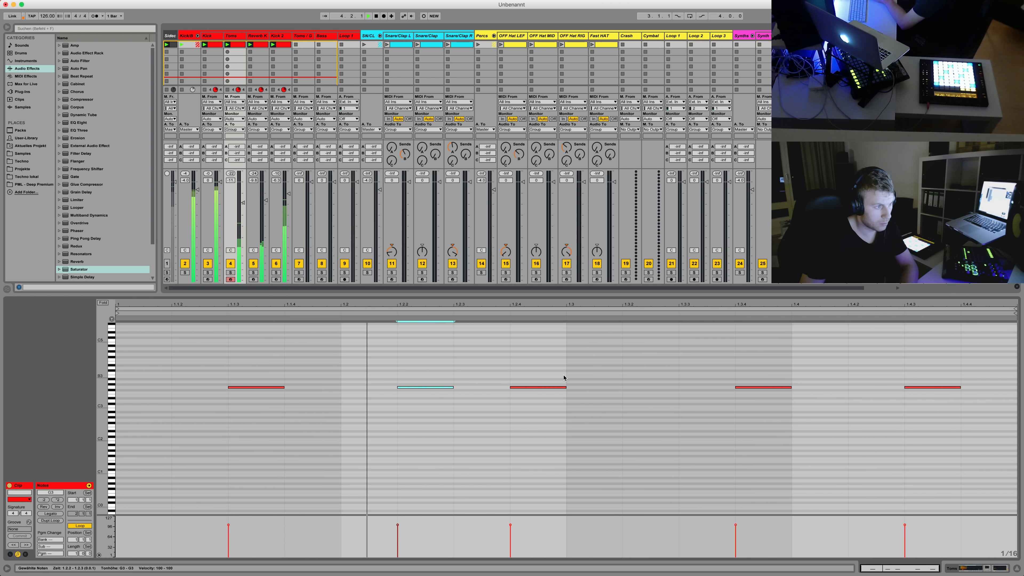
Move the Toms note at 1.2.2 one sixteenth later, to 1.2.3
{"action": "left_click", "coordinate": [434, 402]}
{"action": "left_click_drag", "start_coordinate": [437, 387], "coordinate": [493, 387]}
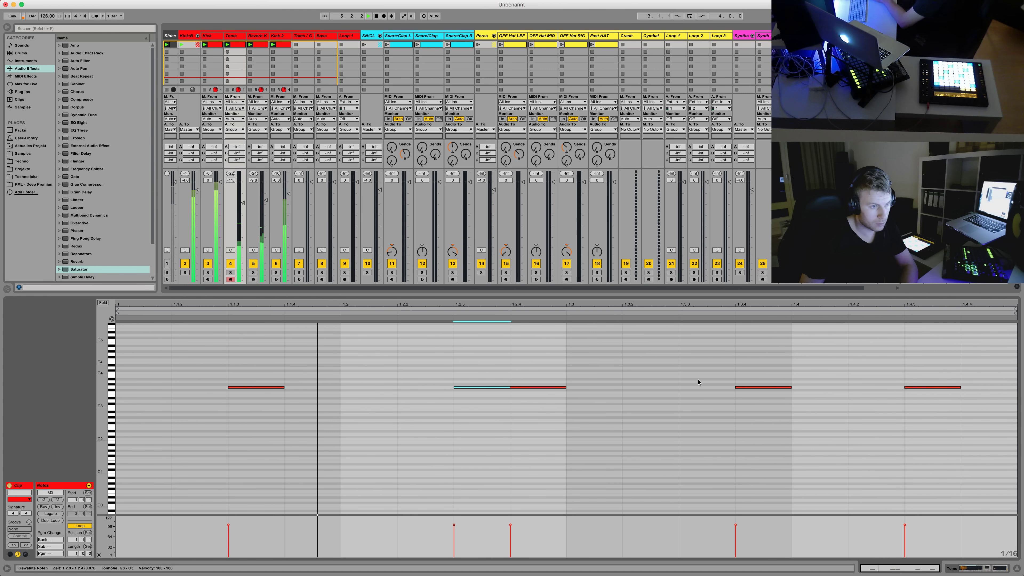
{"action": "left_click", "coordinate": [660, 388]}
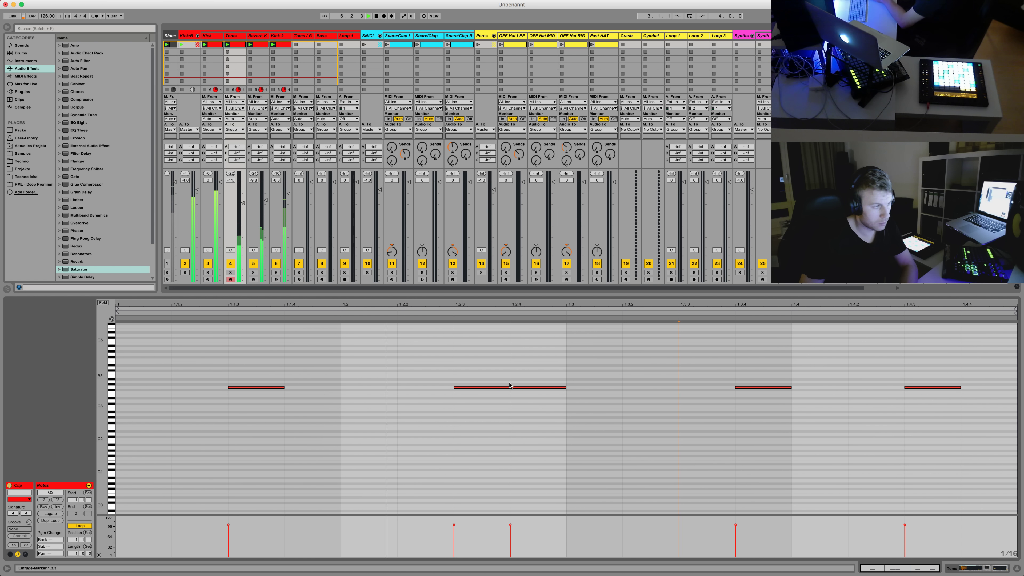
Transpose all the Toms notes down two semitones to F3, soloing the Toms track while doing it
{"action": "left_click", "coordinate": [229, 273]}
{"action": "left_click", "coordinate": [228, 273]}
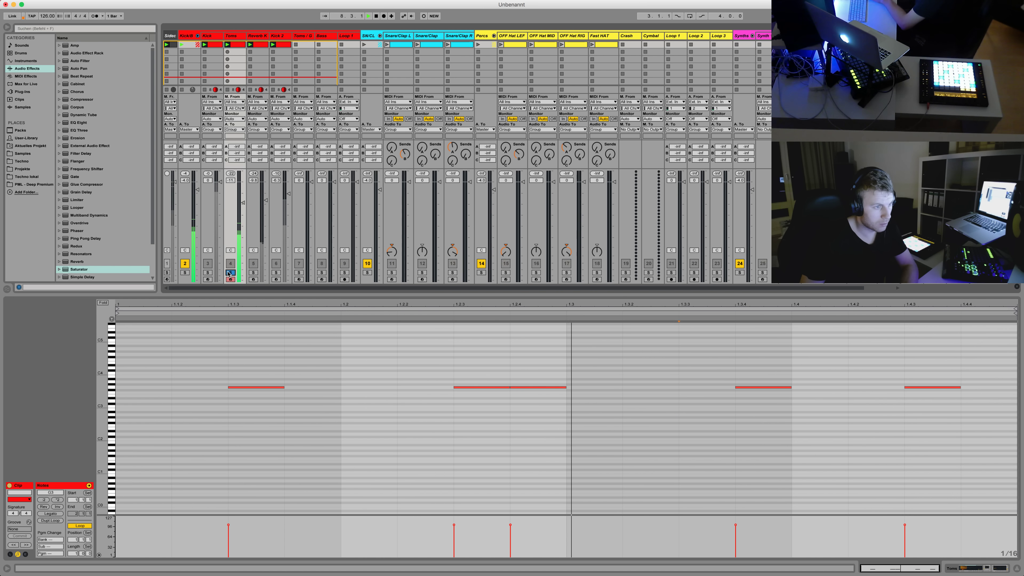
{"action": "left_click_drag", "start_coordinate": [270, 366], "coordinate": [910, 464]}
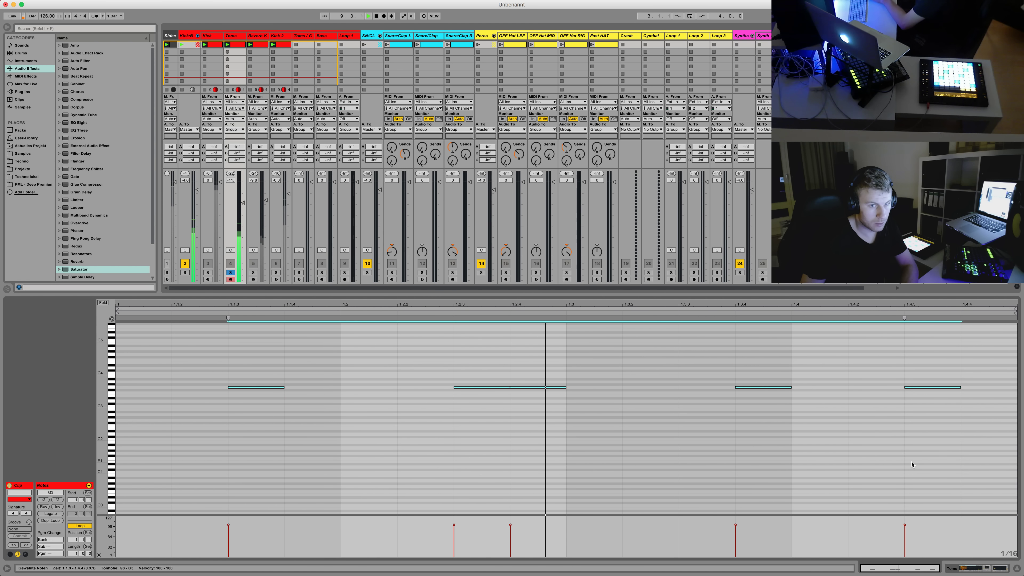
{"action": "key", "text": "Down"}
{"action": "key", "text": "Down"}
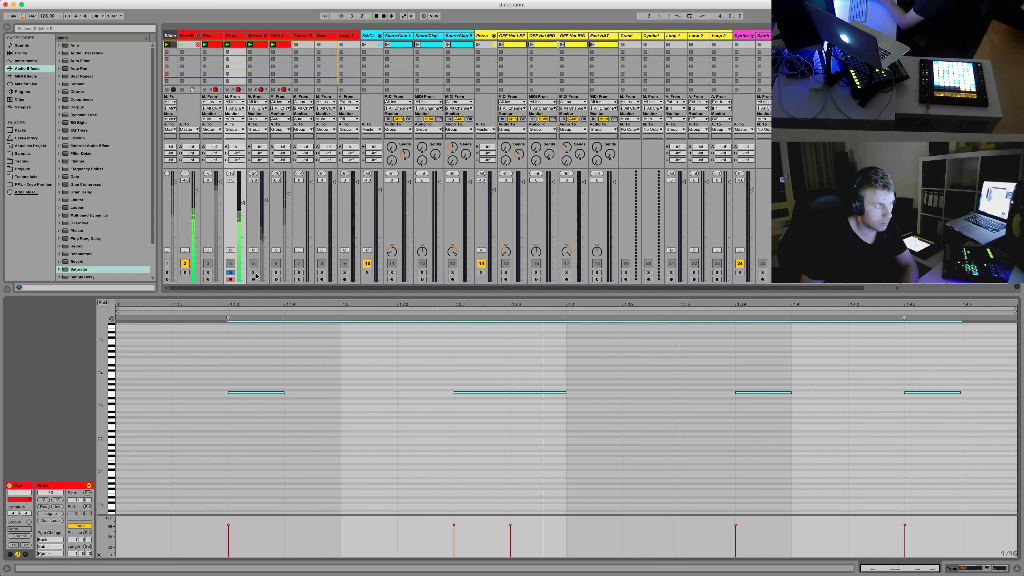
{"action": "left_click", "coordinate": [231, 273]}
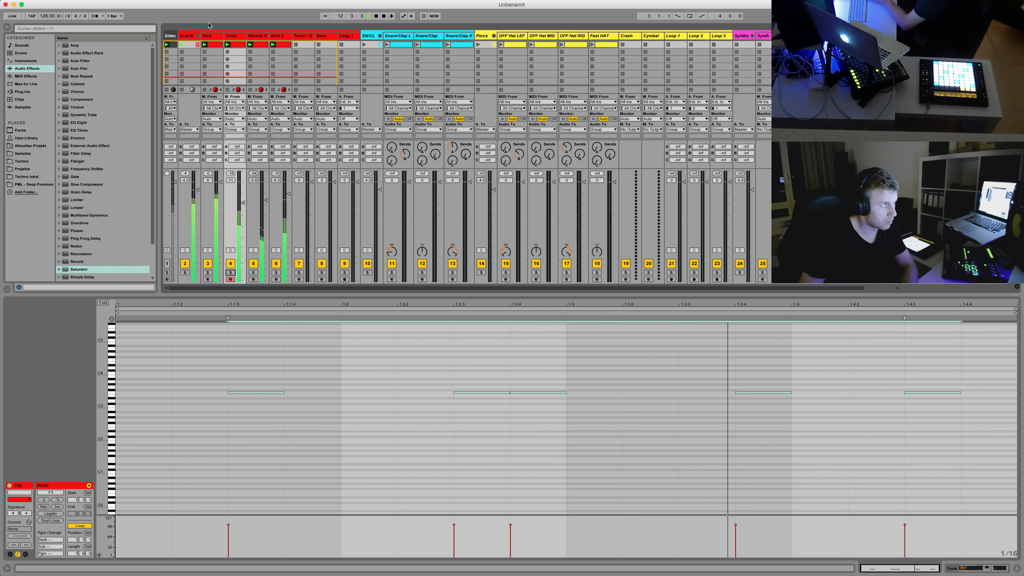
Show the Kick track's devices, solo it during playback and raise its Saturator Drive to about 13.7 dB
{"action": "left_click", "coordinate": [231, 36]}
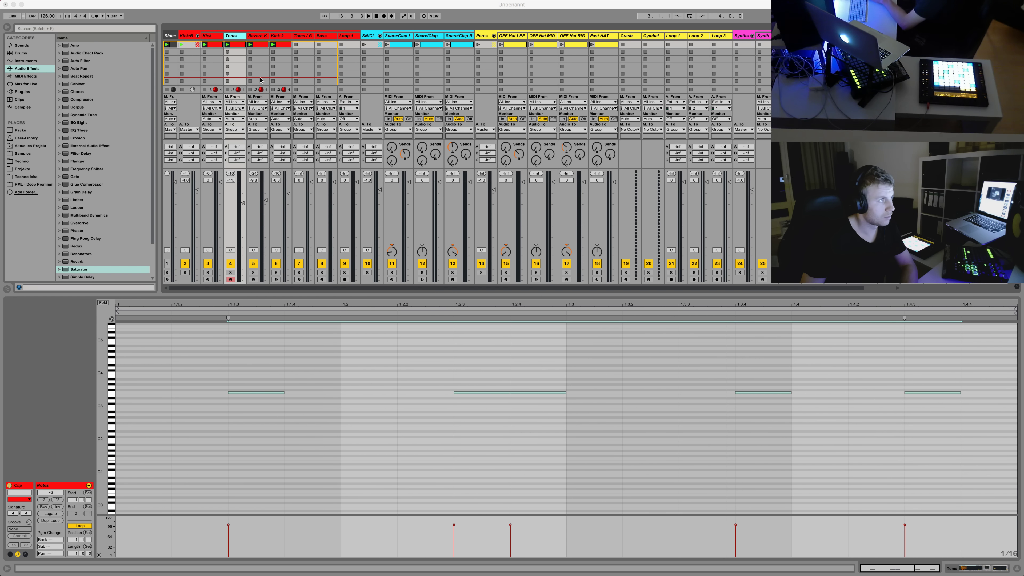
{"action": "left_click", "coordinate": [212, 40]}
{"action": "key", "text": "space"}
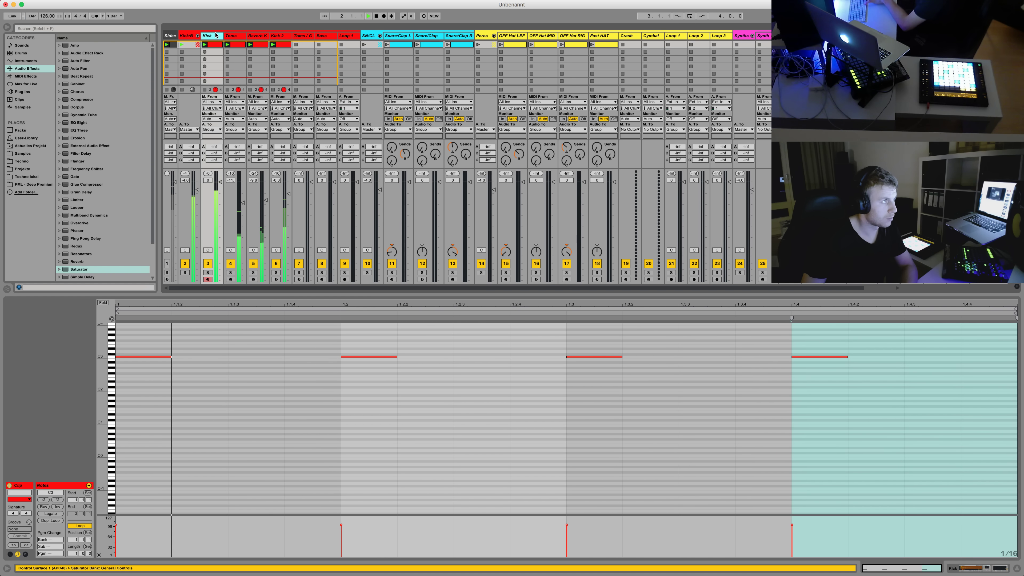
{"action": "double_click", "coordinate": [216, 35]}
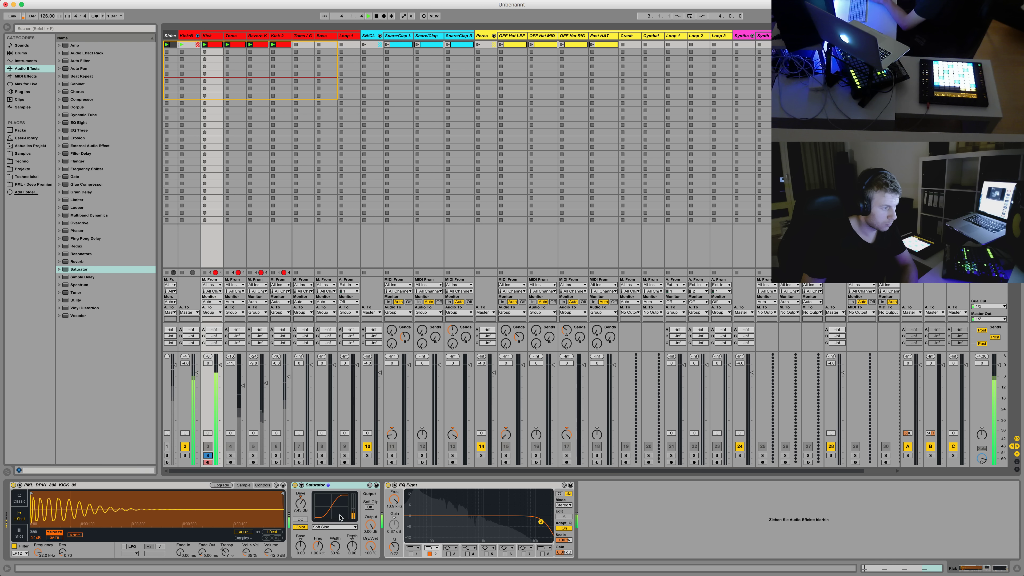
{"action": "left_click_drag", "start_coordinate": [300, 505], "coordinate": [300, 480]}
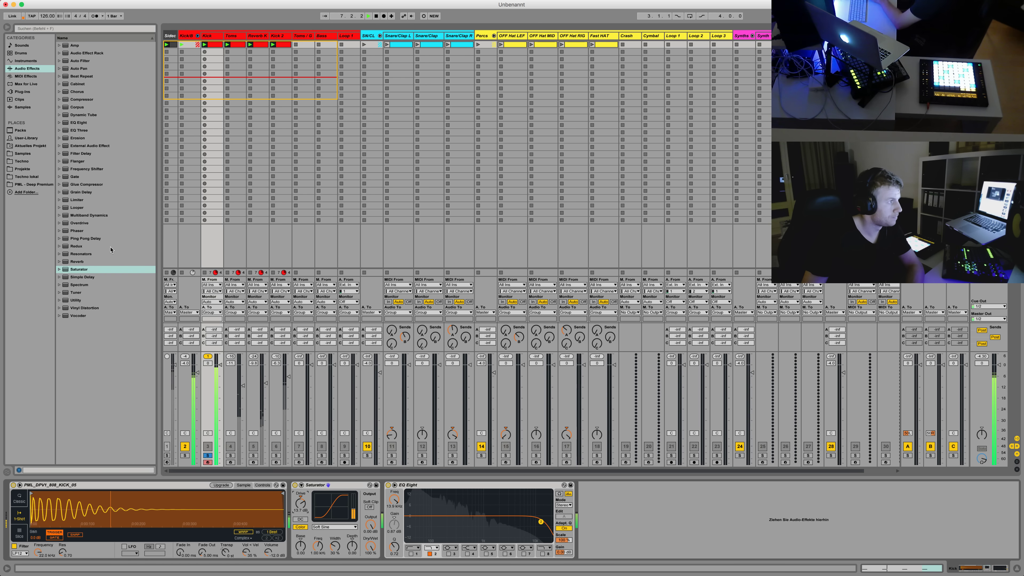
Insert an Overdrive between the Saturator and EQ Eight on the Kick track, then unsolo the track
{"action": "left_click", "coordinate": [82, 224]}
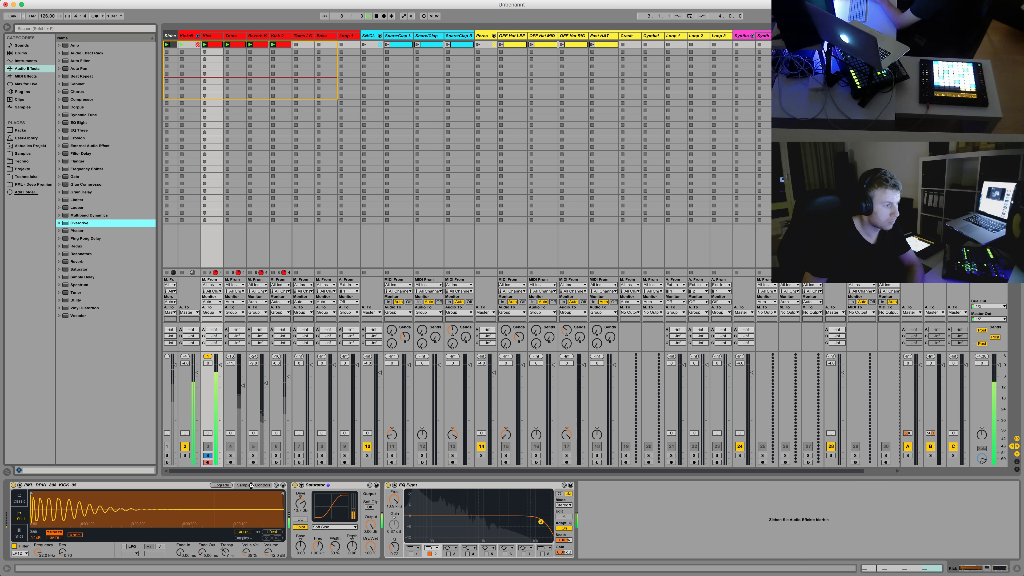
{"action": "key", "text": "Return"}
{"action": "left_click_drag", "start_coordinate": [586, 490], "coordinate": [385, 500]}
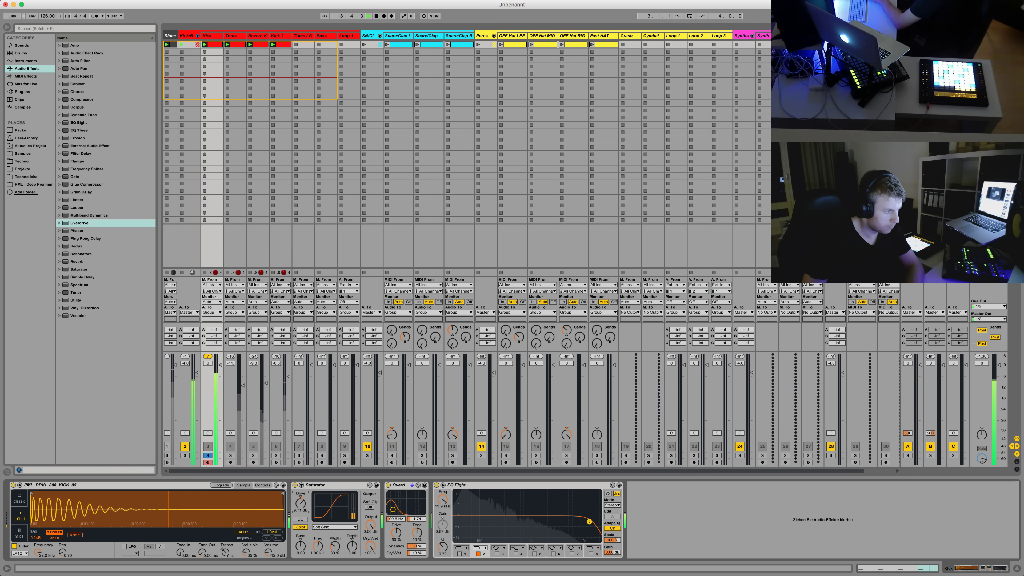
{"action": "left_click", "coordinate": [208, 455]}
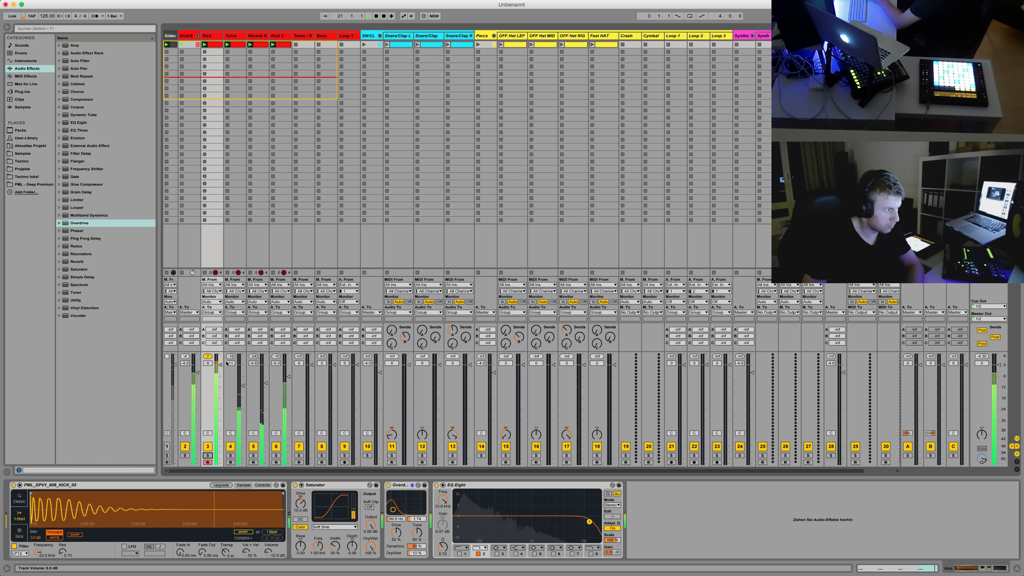
Raise the compressor threshold macro in the Kick/Bass group's Bass Control rack
{"action": "left_click", "coordinate": [190, 37]}
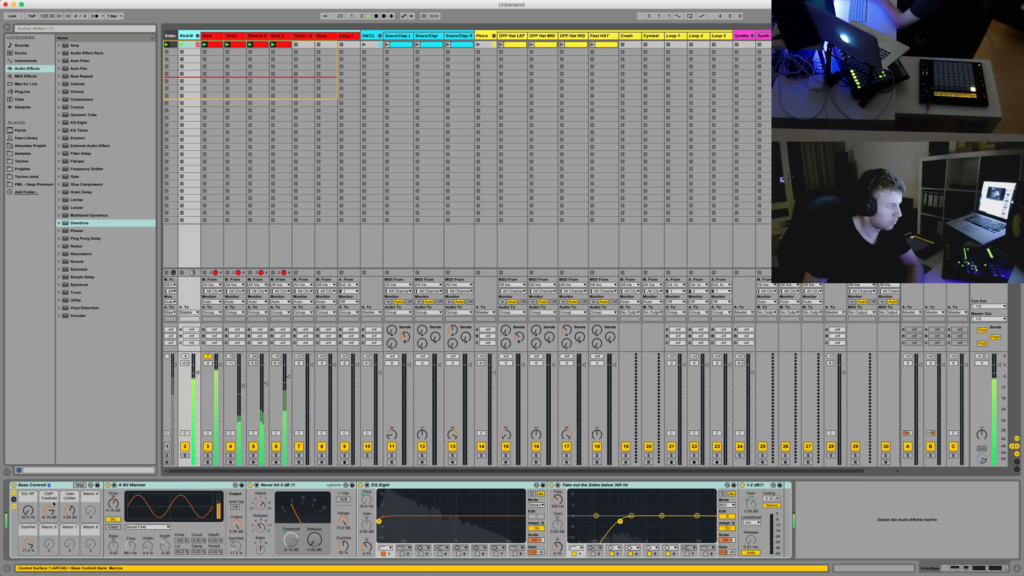
{"action": "left_click_drag", "start_coordinate": [48, 511], "coordinate": [48, 498]}
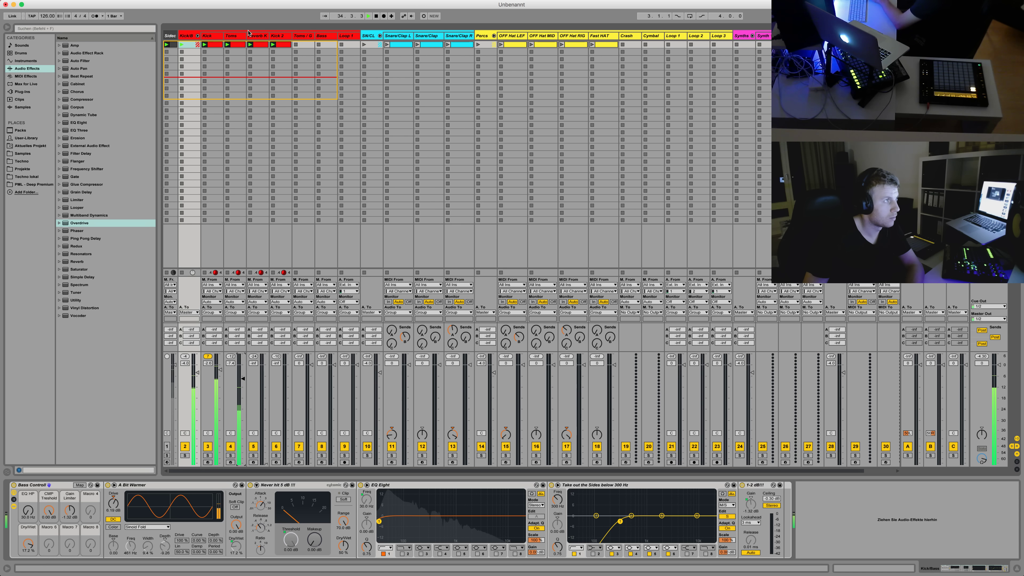
Replace the Toms sample with PML_DPV1_909_KICK_02.wav from the PML Deep Premium folder and play the result
{"action": "left_click", "coordinate": [22, 185]}
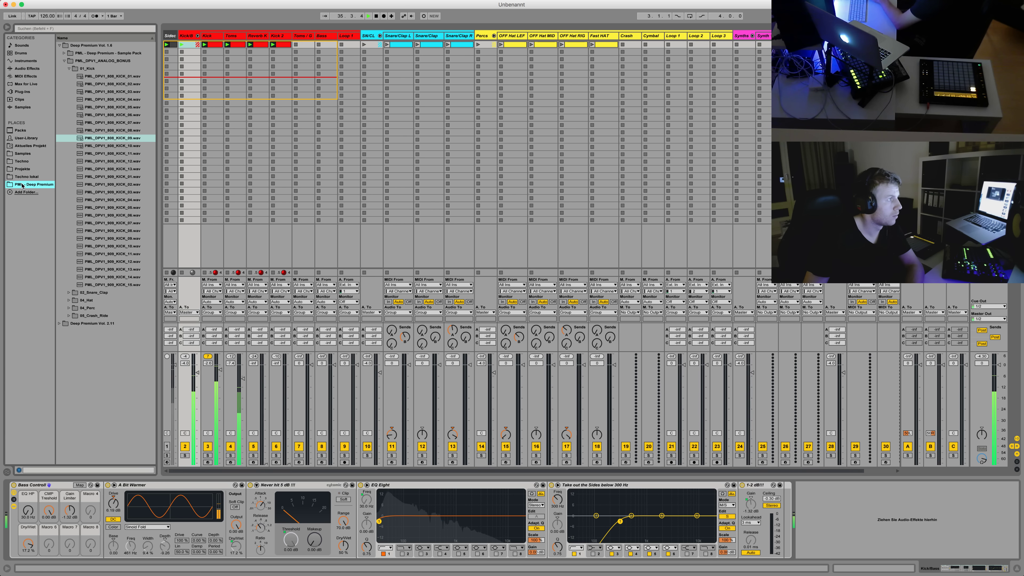
{"action": "left_click", "coordinate": [98, 184]}
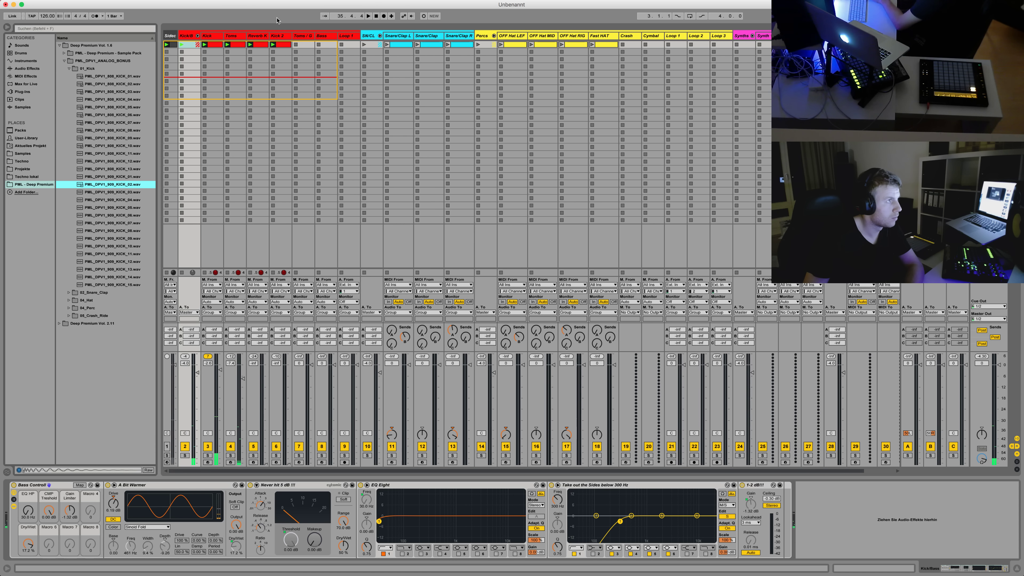
{"action": "left_click", "coordinate": [244, 37]}
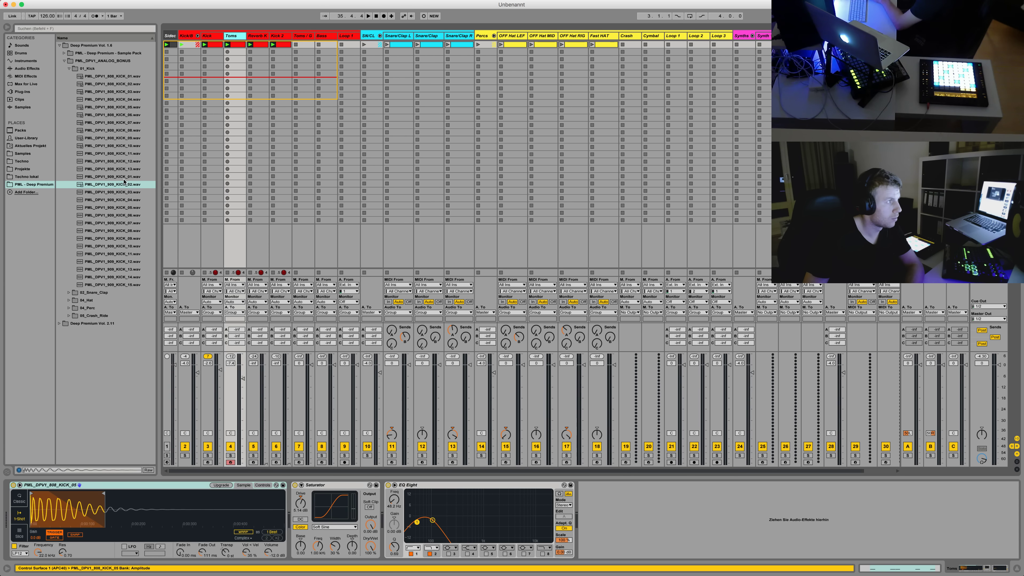
{"action": "left_click", "coordinate": [113, 185]}
{"action": "left_click_drag", "start_coordinate": [181, 490], "coordinate": [133, 524]}
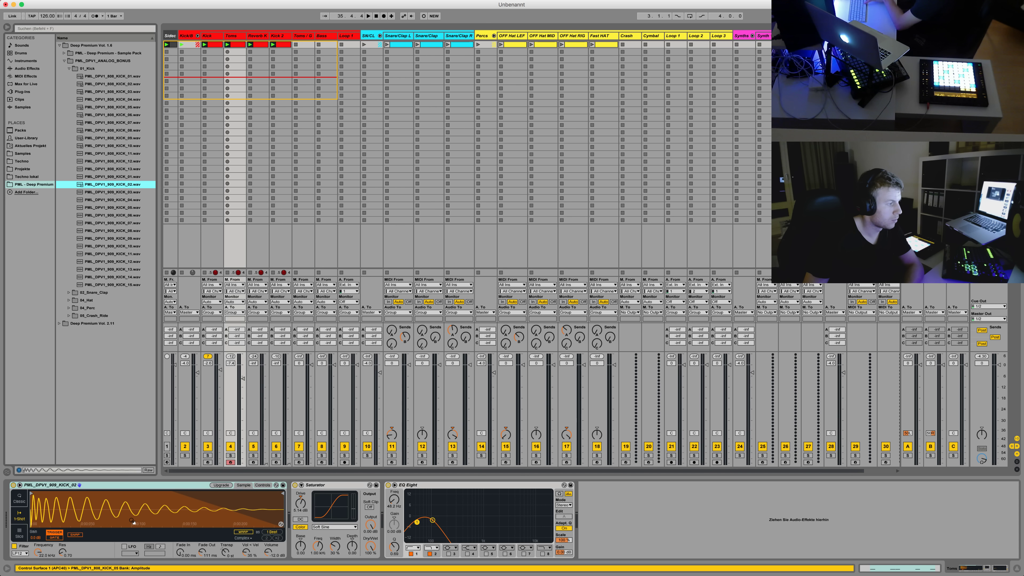
{"action": "key", "text": "space"}
Audition the PML_DPV1 909 kick samples from number 05 onward, comparing number 12 with its neighbours
{"action": "left_click", "coordinate": [119, 207]}
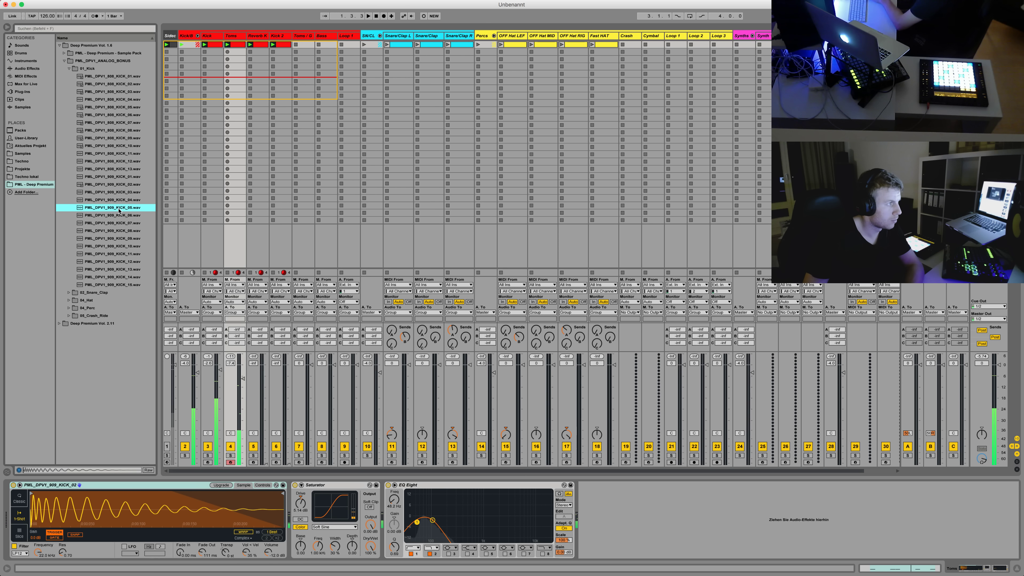
{"action": "key", "text": "Down"}
{"action": "key", "text": "Down"}
{"action": "key", "text": "Down"}
{"action": "key", "text": "Down"}
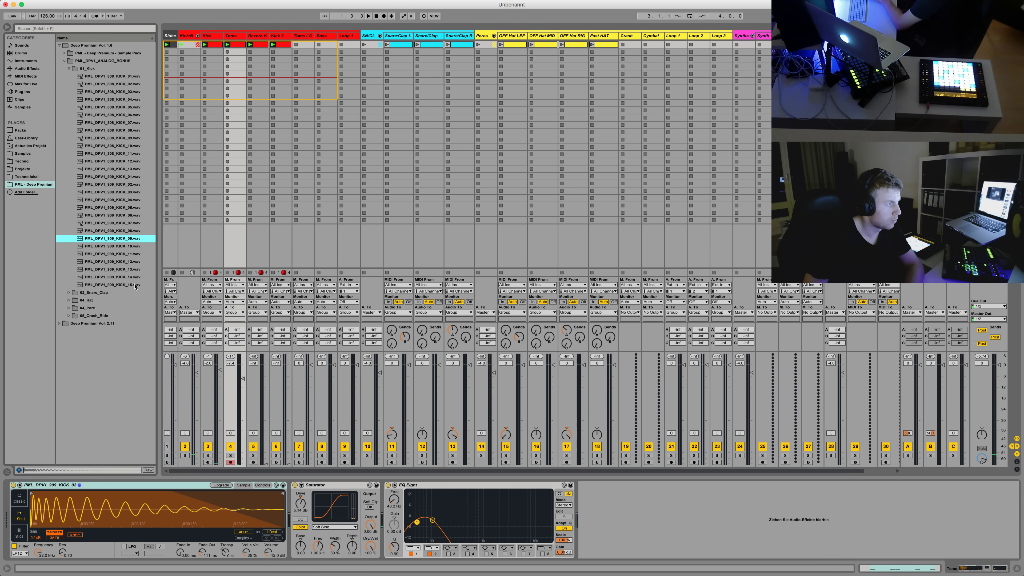
{"action": "key", "text": "Down"}
{"action": "key", "text": "Down"}
{"action": "key", "text": "Down"}
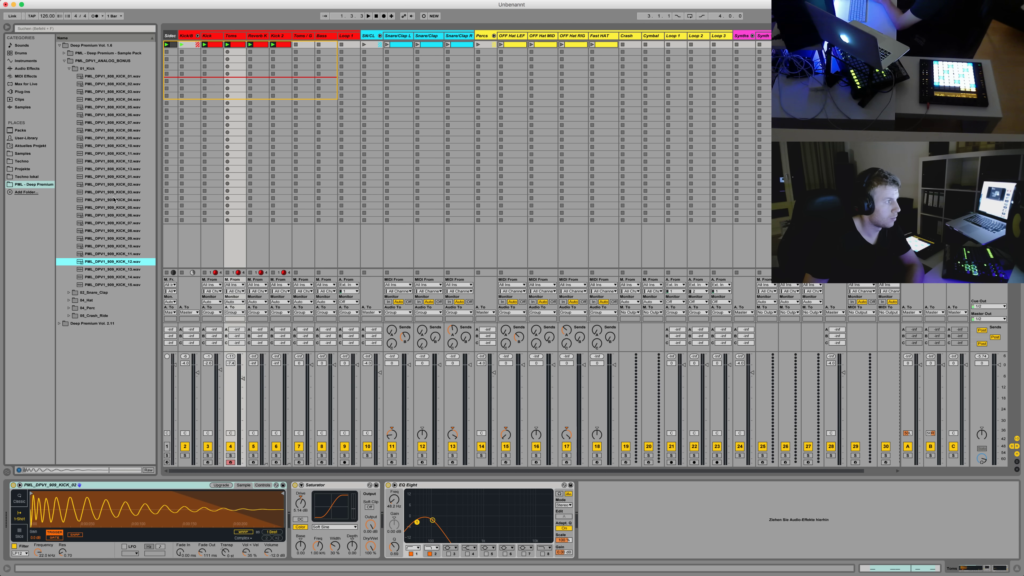
{"action": "key", "text": "Up"}
{"action": "key", "text": "Down"}
{"action": "key", "text": "Down"}
{"action": "key", "text": "Up"}
Load PML_DPV1_909_KICK_12.wav as the Kick track's sample and solo the track during playback
{"action": "left_click", "coordinate": [211, 36]}
{"action": "key", "text": "space"}
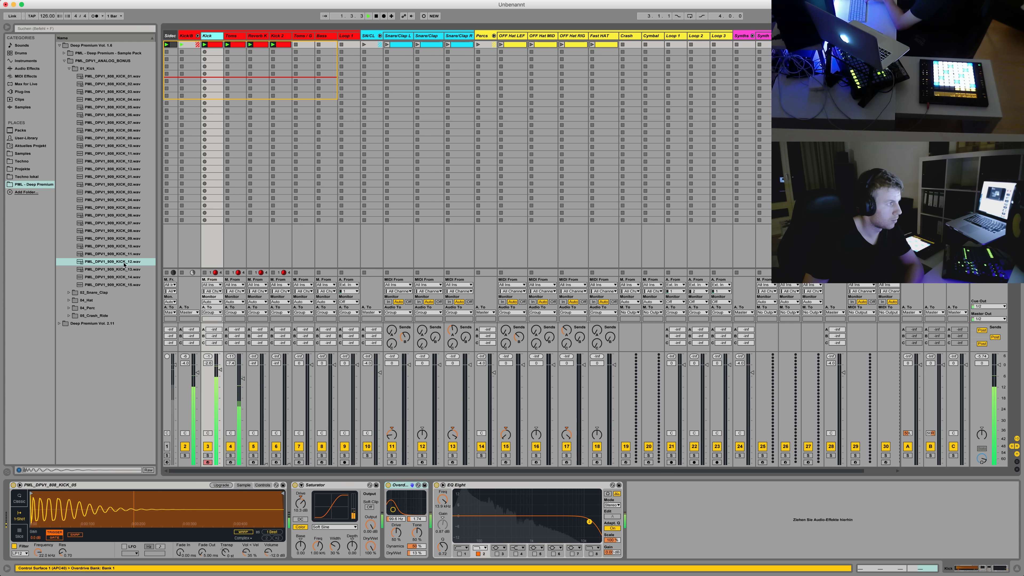
{"action": "left_click_drag", "start_coordinate": [124, 263], "coordinate": [157, 497]}
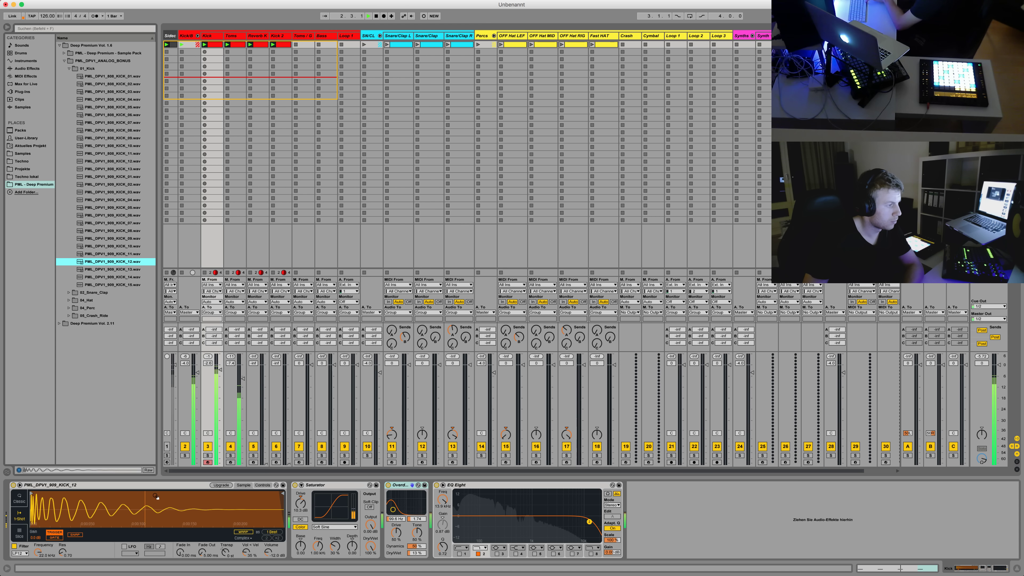
{"action": "left_click", "coordinate": [207, 455]}
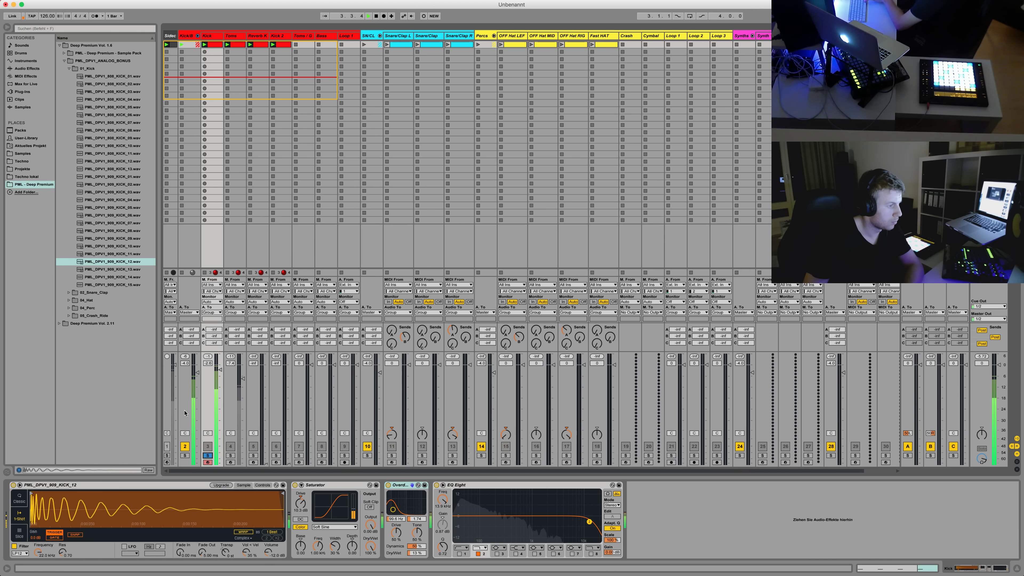
Stop playback and audition the remaining 909 kick samples after number 12
{"action": "left_click", "coordinate": [96, 270]}
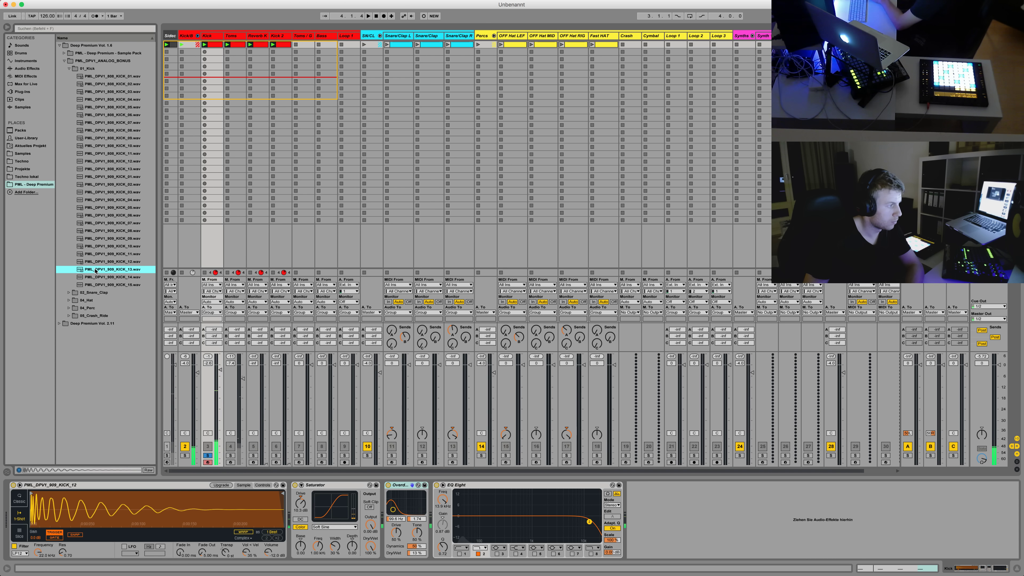
{"action": "key", "text": "Down"}
{"action": "key", "text": "Down"}
{"action": "key", "text": "Up"}
{"action": "key", "text": "Up"}
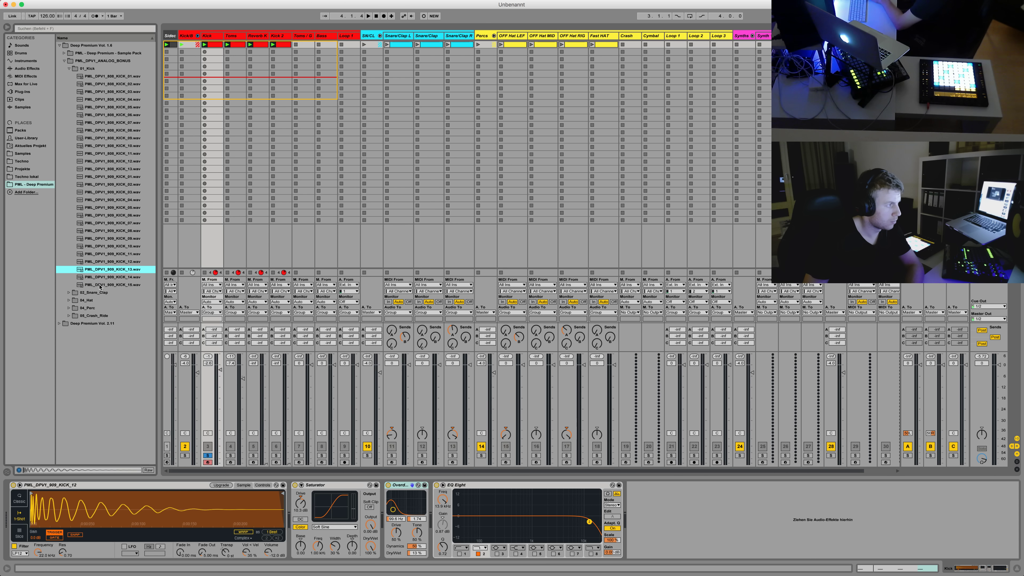
Open the 01_KICK folder of Deep Premium Vol. 2.11 and audition a few of its EDM kicks
{"action": "left_click", "coordinate": [92, 323]}
{"action": "key", "text": "Right"}
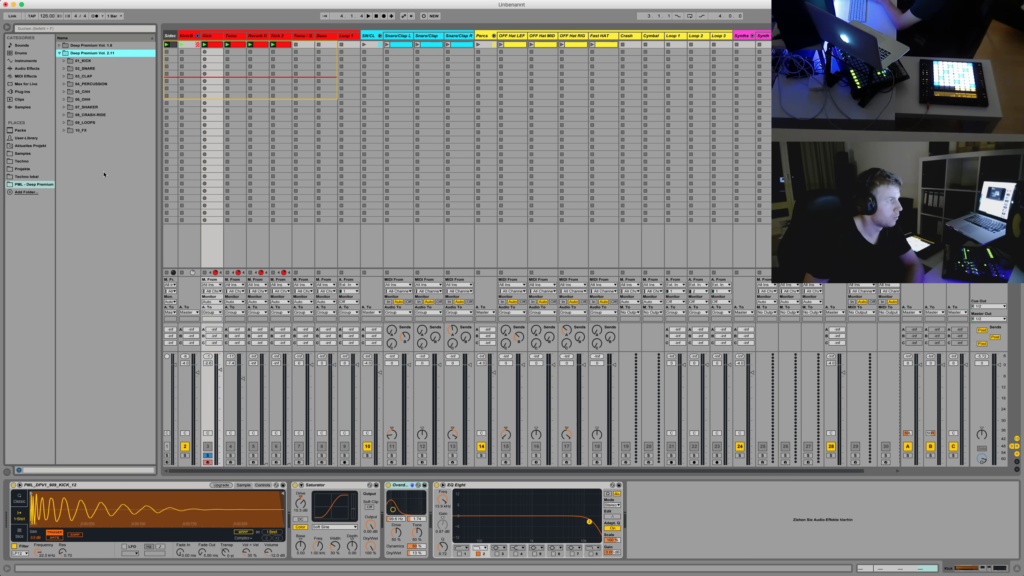
{"action": "key", "text": "Down"}
{"action": "key", "text": "Right"}
{"action": "scroll", "coordinate": [115, 306], "scroll_direction": "down", "scroll_amount": 20}
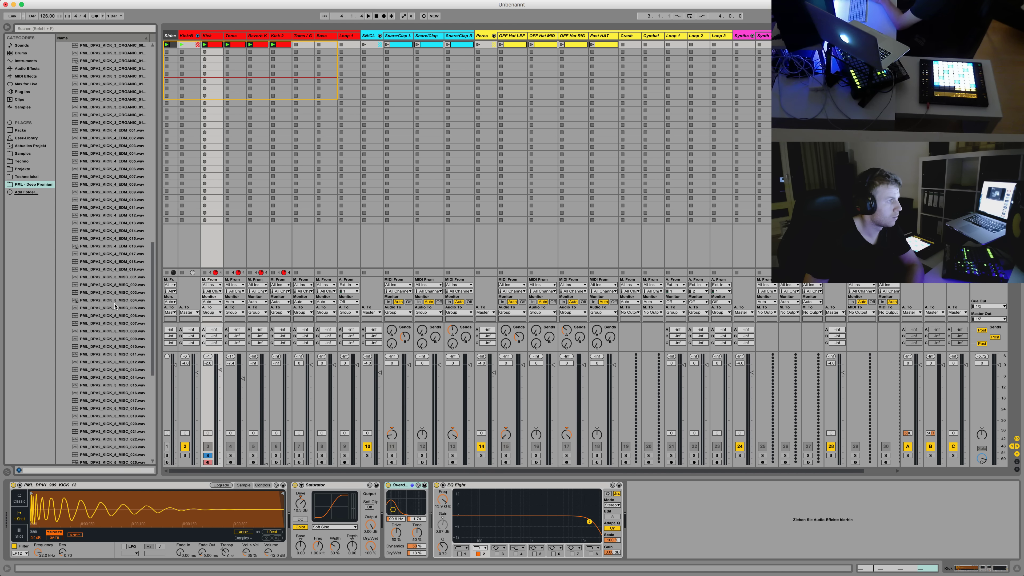
{"action": "scroll", "coordinate": [114, 306], "scroll_direction": "up", "scroll_amount": 15}
{"action": "left_click", "coordinate": [110, 297]}
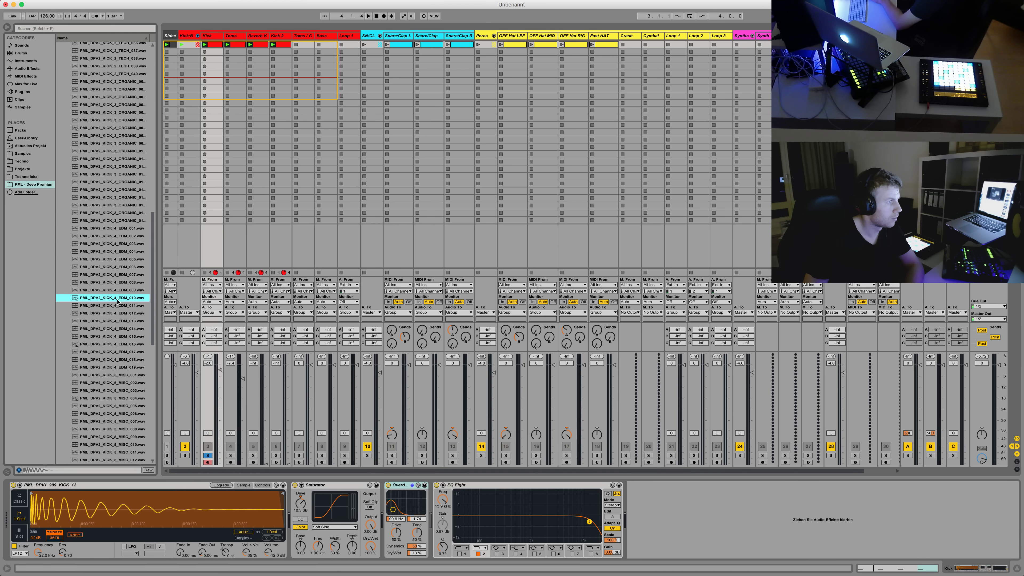
{"action": "key", "text": "Up"}
{"action": "key", "text": "Up"}
{"action": "scroll", "coordinate": [108, 269], "scroll_direction": "up", "scroll_amount": 10}
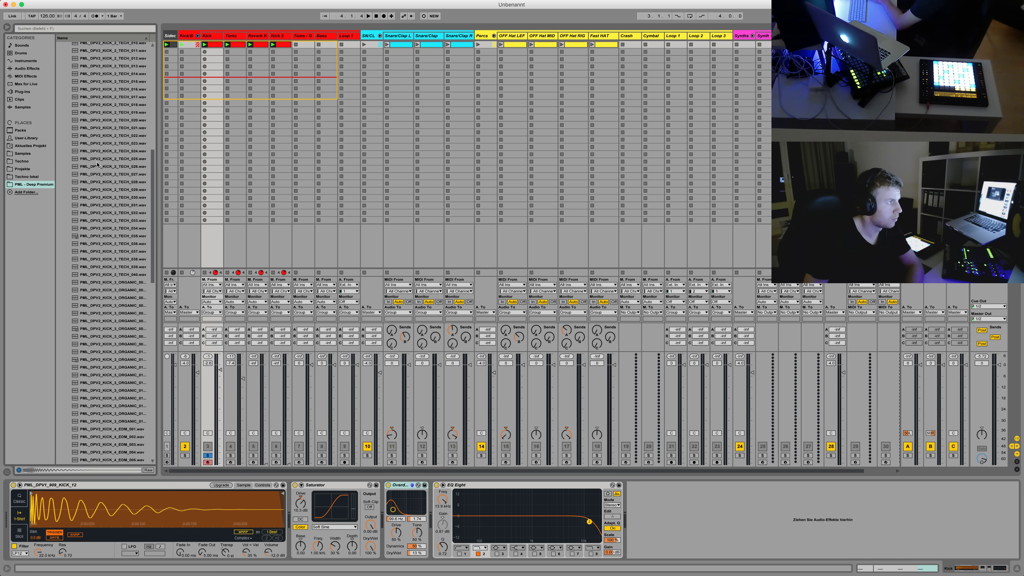
Audition the KICK_2_TECH samples one after another, up to number 033
{"action": "left_click", "coordinate": [102, 166]}
{"action": "key", "text": "Down"}
{"action": "key", "text": "Down"}
{"action": "key", "text": "Down"}
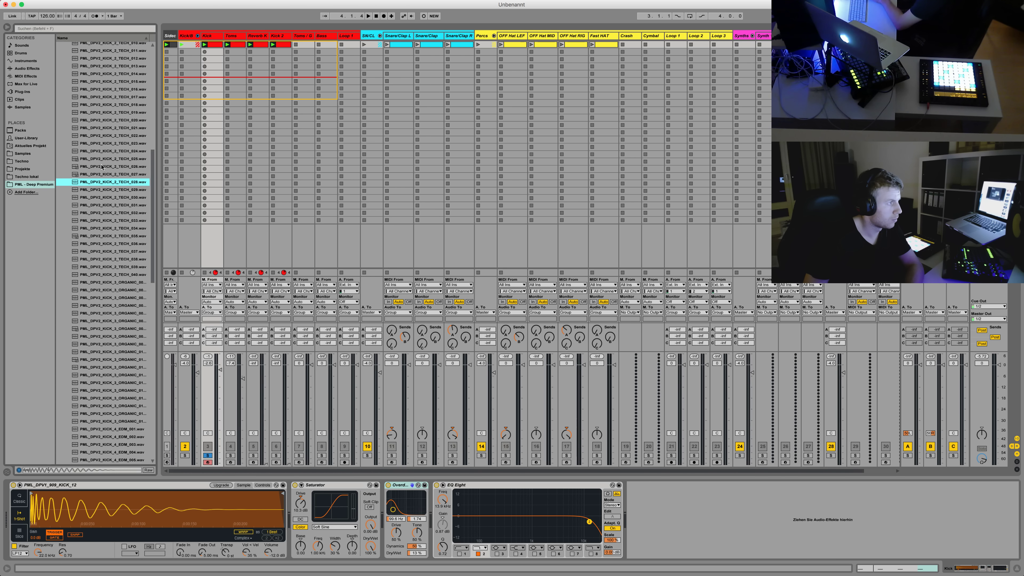
{"action": "key", "text": "Down"}
{"action": "key", "text": "Down"}
{"action": "key", "text": "Down"}
{"action": "key", "text": "Down"}
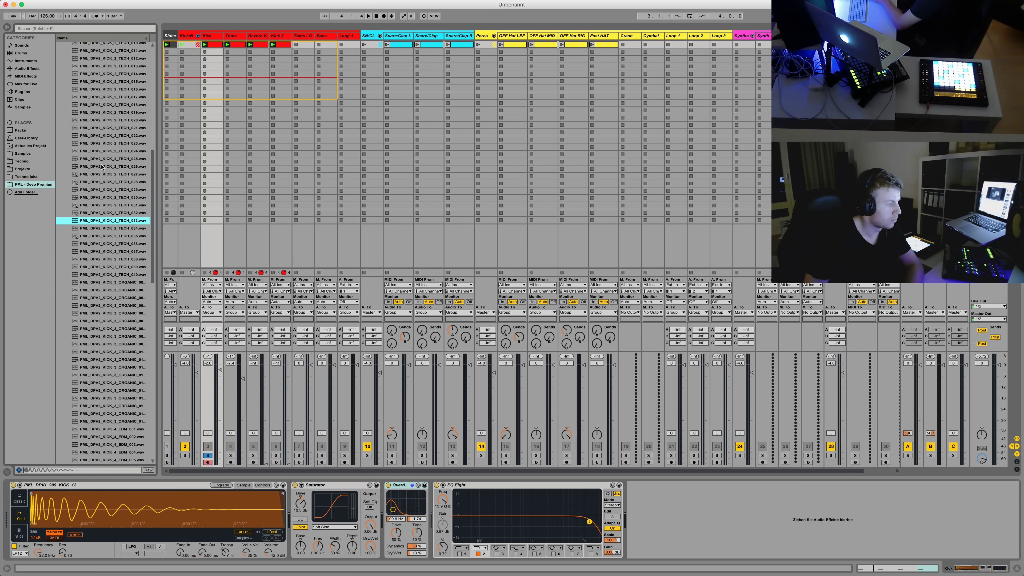
Replace the Kick track's sample with PML_DPV2_KICK_2_TECH_032.wav and play it in solo
{"action": "key", "text": "Up"}
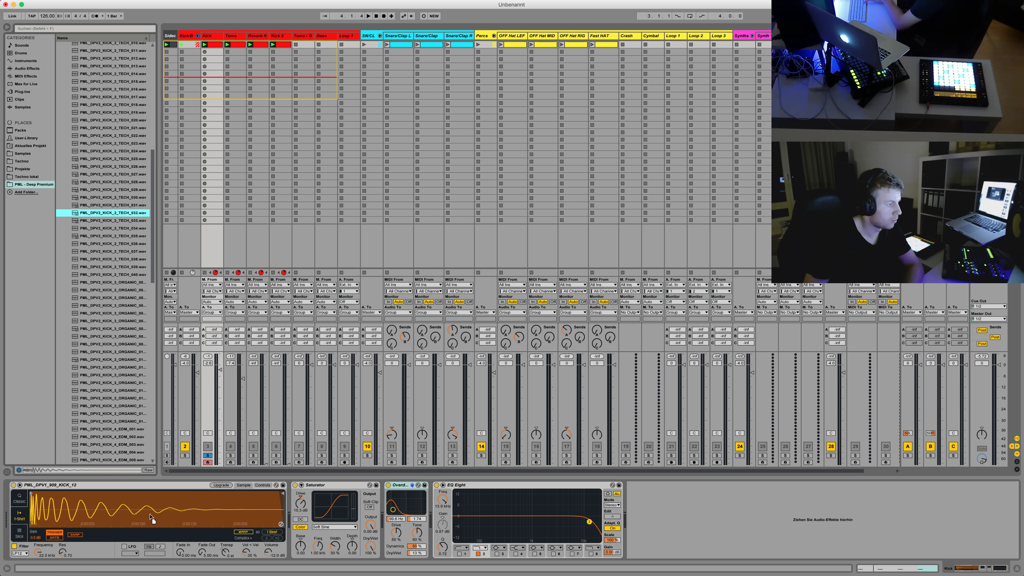
{"action": "key", "text": "Return"}
{"action": "key", "text": "space"}
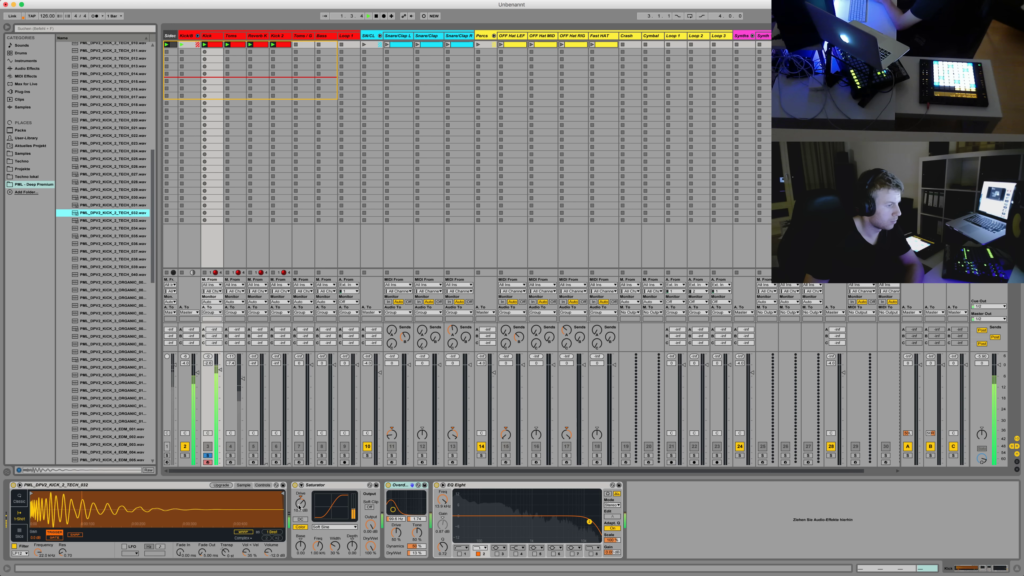
Lower the Kick's Saturator drive and Overdrive dry/wet amount, and solo the Toms track alongside the Kick
{"action": "left_click_drag", "start_coordinate": [298, 507], "coordinate": [299, 514]}
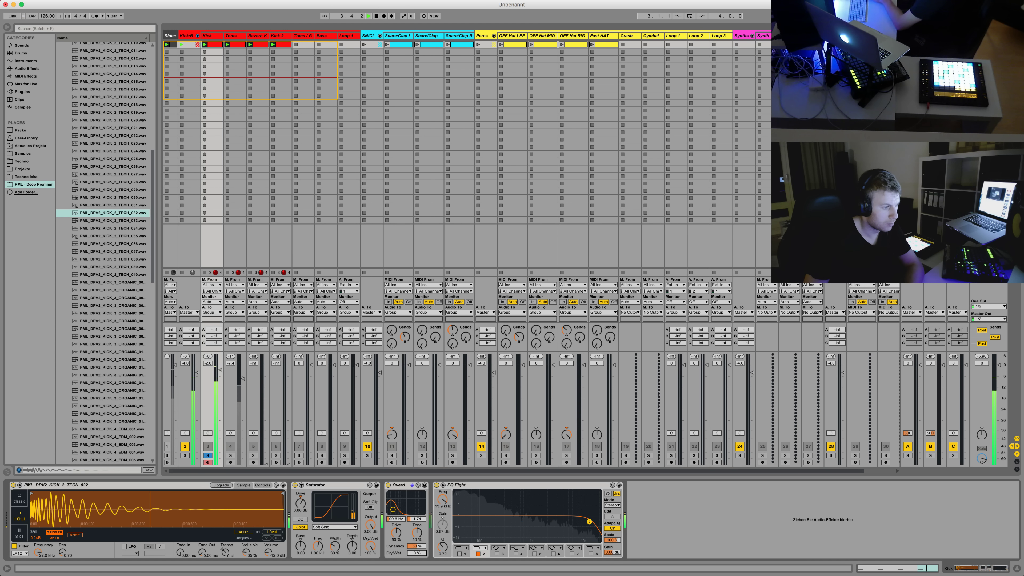
{"action": "left_click_drag", "start_coordinate": [416, 552], "coordinate": [416, 550]}
{"action": "left_click", "coordinate": [230, 456]}
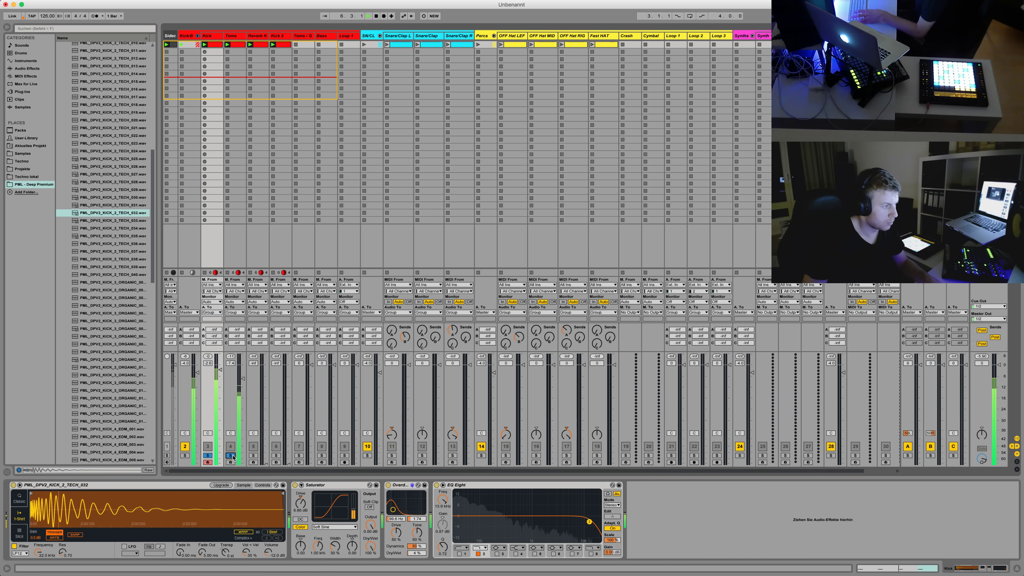
Replace the Toms track's sample with PML_DPV2_KICK_2_TECH_040.wav and play it together with the kick
{"action": "left_click", "coordinate": [89, 282]}
{"action": "key", "text": "Up"}
{"action": "key", "text": "Up"}
{"action": "key", "text": "Down"}
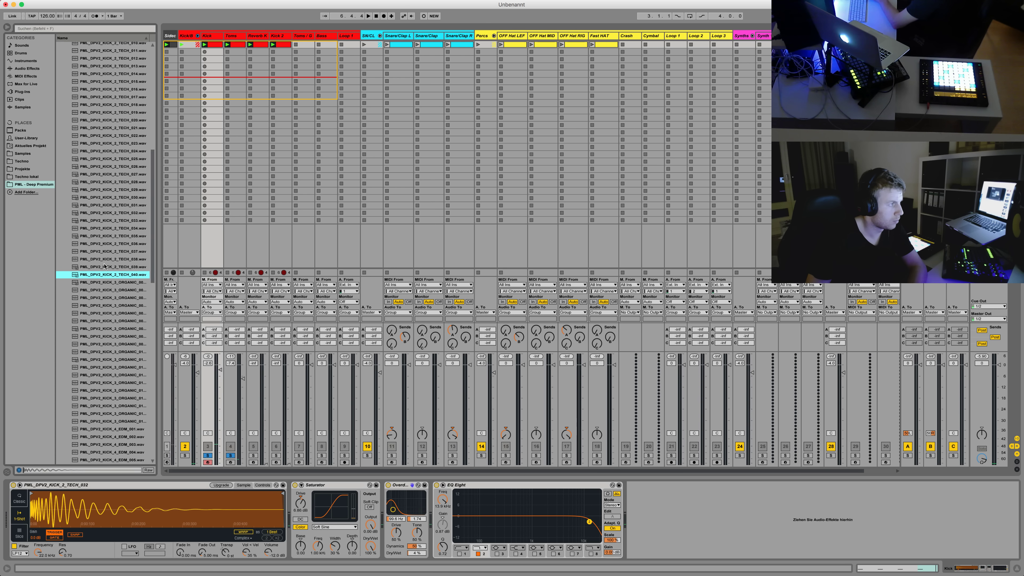
{"action": "left_click", "coordinate": [240, 39]}
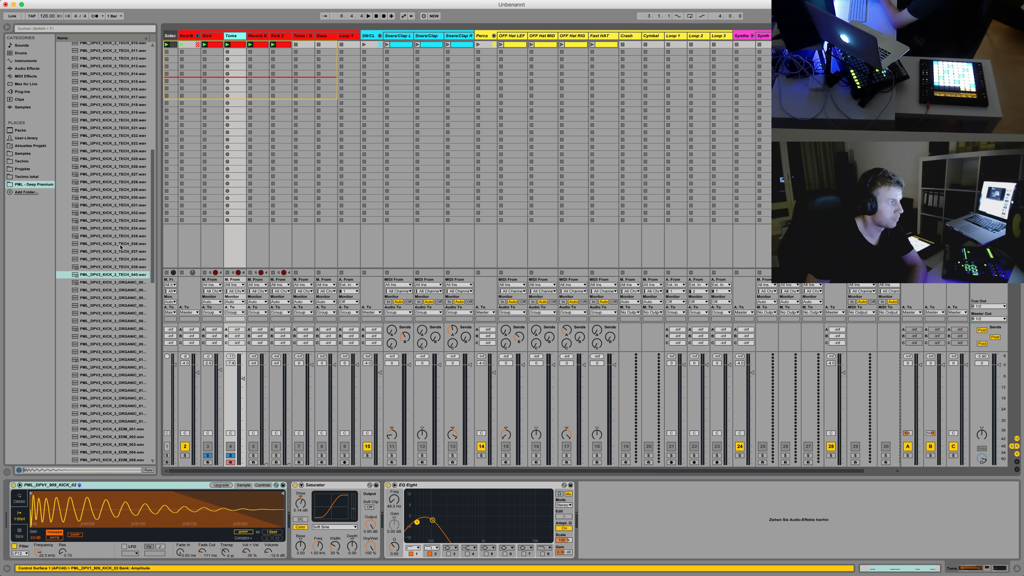
{"action": "left_click_drag", "start_coordinate": [112, 274], "coordinate": [205, 503]}
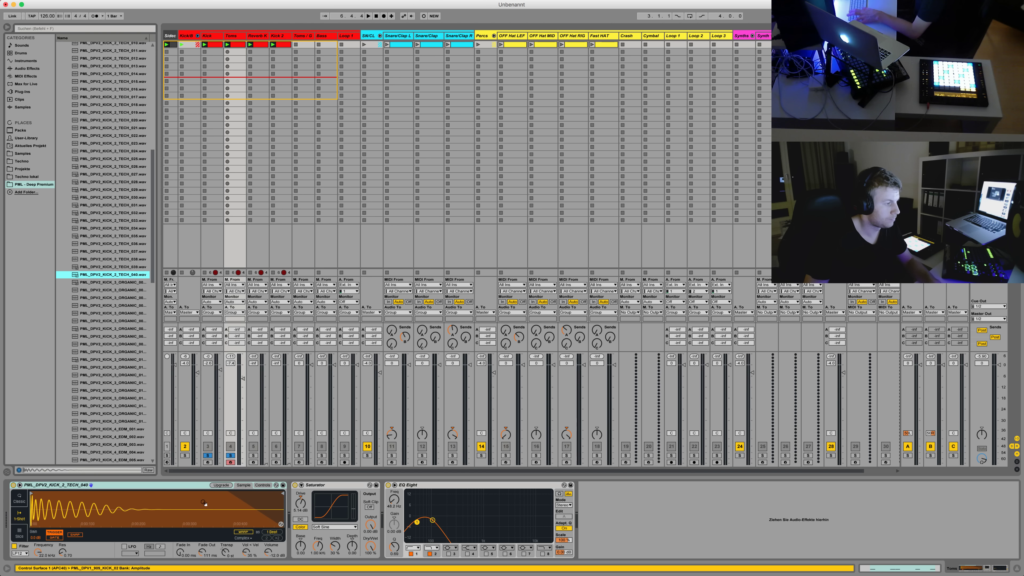
{"action": "key", "text": "space"}
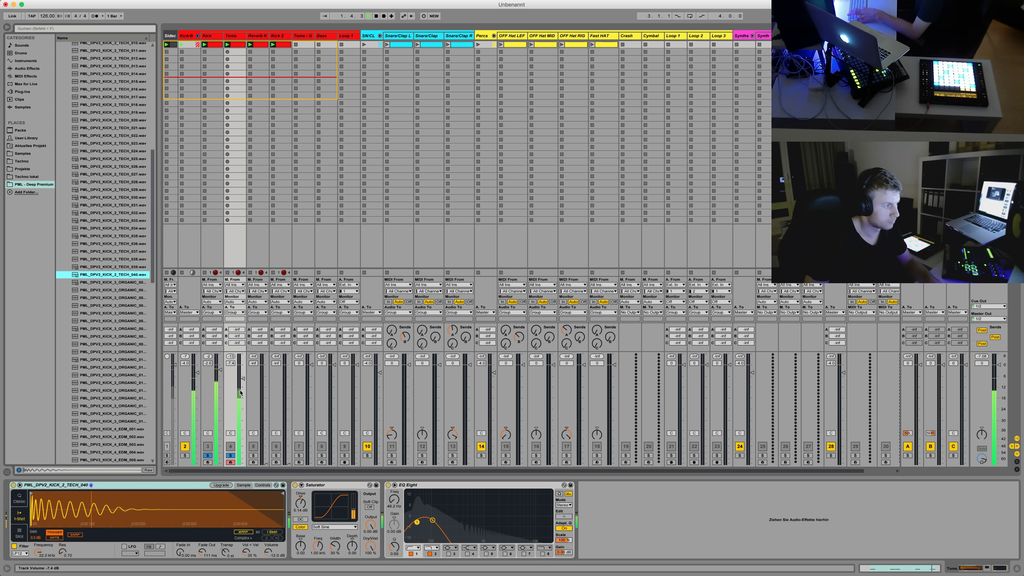
Transpose all notes in the Toms clip down to C3 and play the result
{"action": "left_click", "coordinate": [232, 36]}
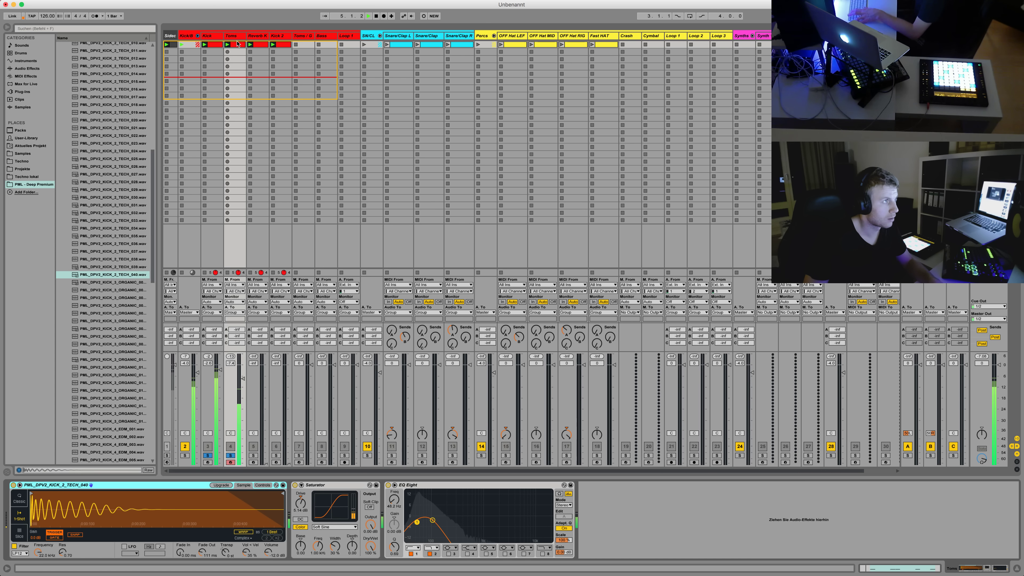
{"action": "double_click", "coordinate": [238, 43]}
{"action": "key", "text": "super+a"}
{"action": "key", "text": "Down"}
{"action": "key", "text": "Down"}
{"action": "key", "text": "Down"}
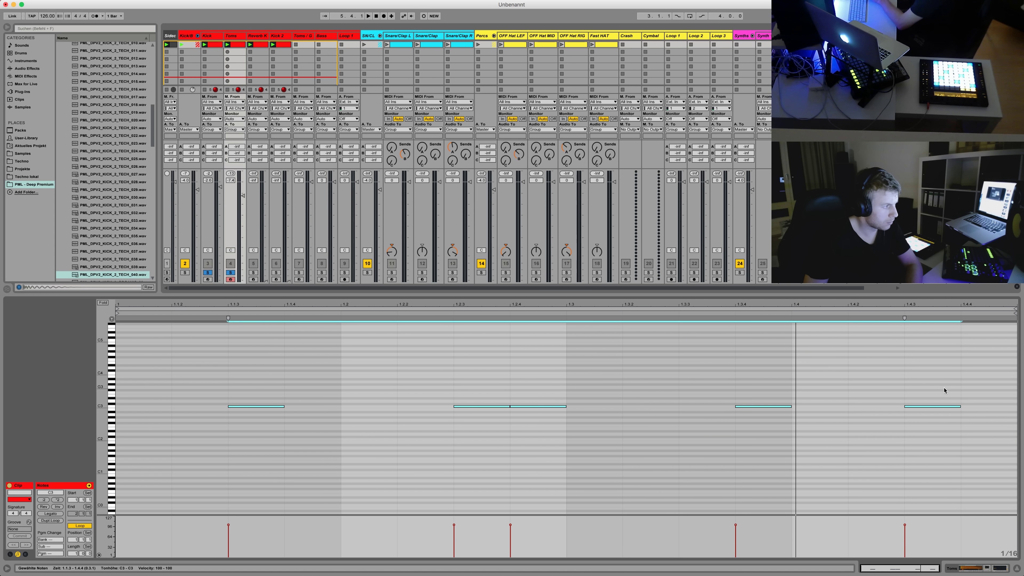
{"action": "key", "text": "space"}
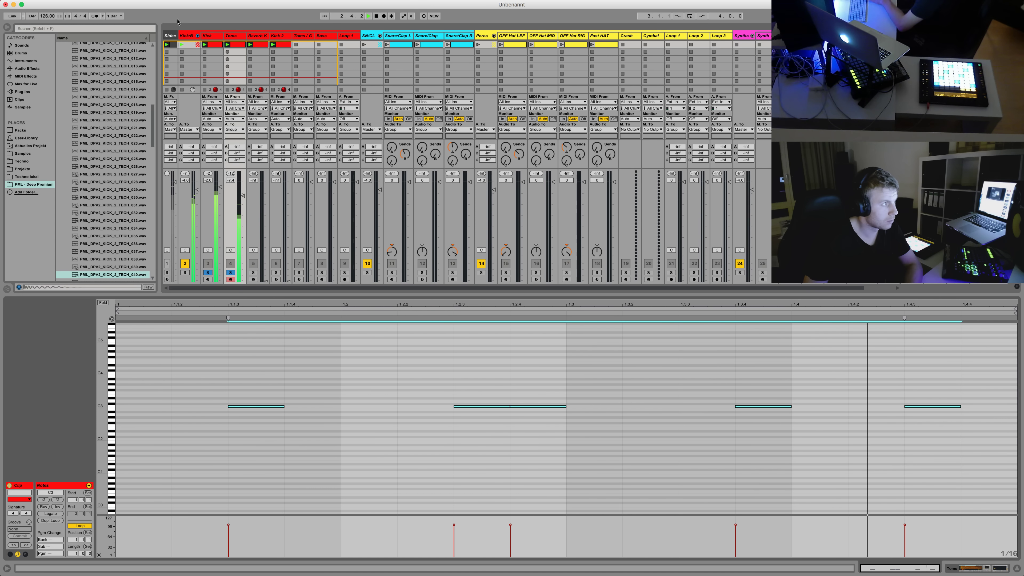
Lower the high-cut frequency of the Kick's EQ Eight to about 3.1 kHz, comparing the sound with the Saturator bypassed and re-enabled
{"action": "left_click", "coordinate": [209, 37]}
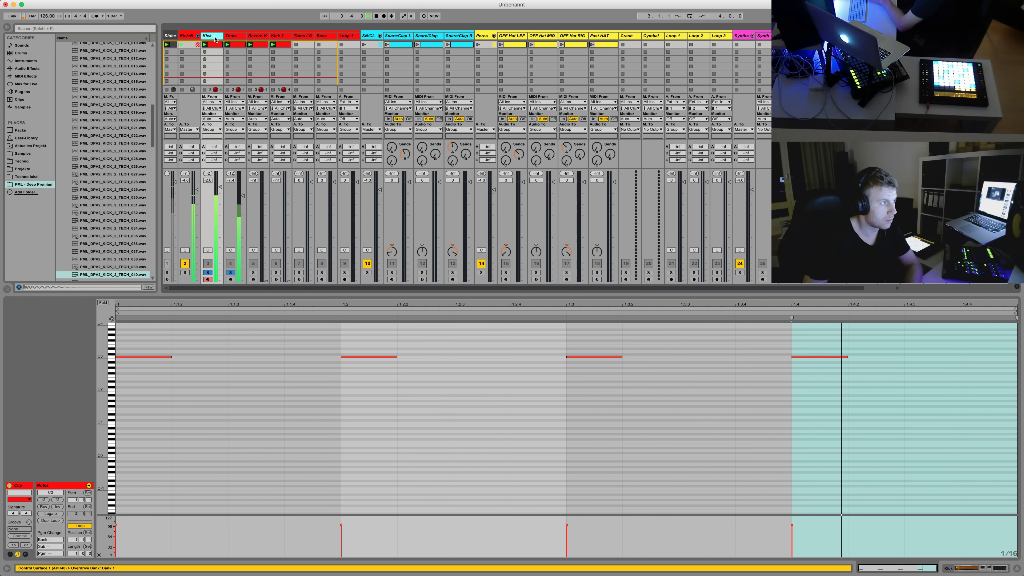
{"action": "key", "text": "shift+Tab"}
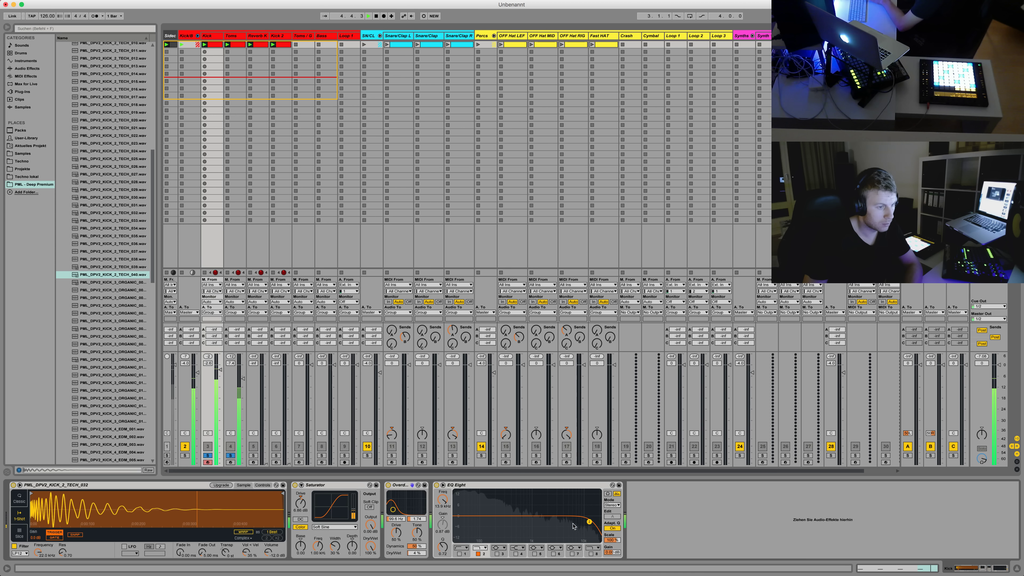
{"action": "left_click", "coordinate": [294, 485]}
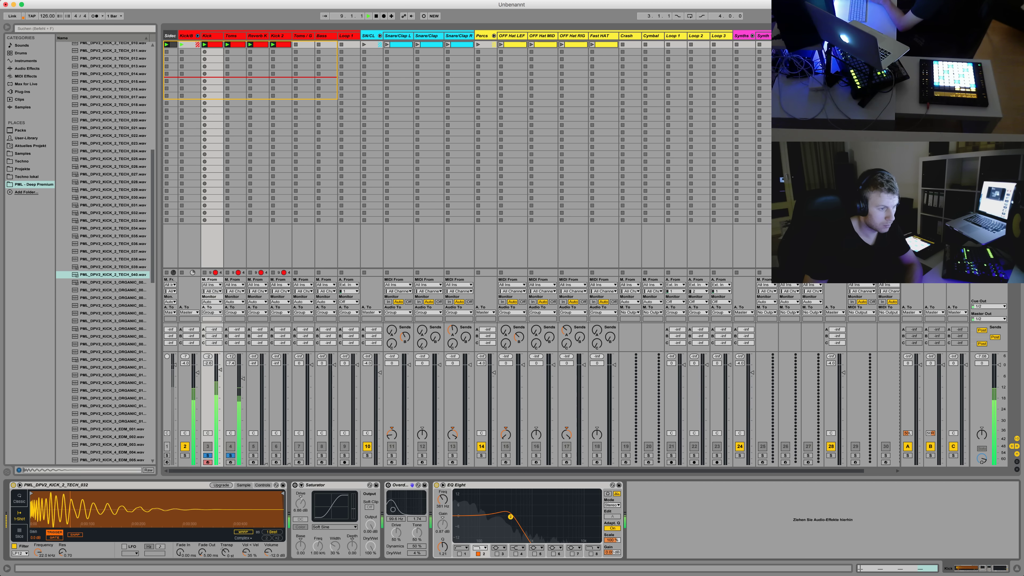
{"action": "left_click_drag", "start_coordinate": [557, 519], "coordinate": [555, 519]}
{"action": "left_click", "coordinate": [300, 527]}
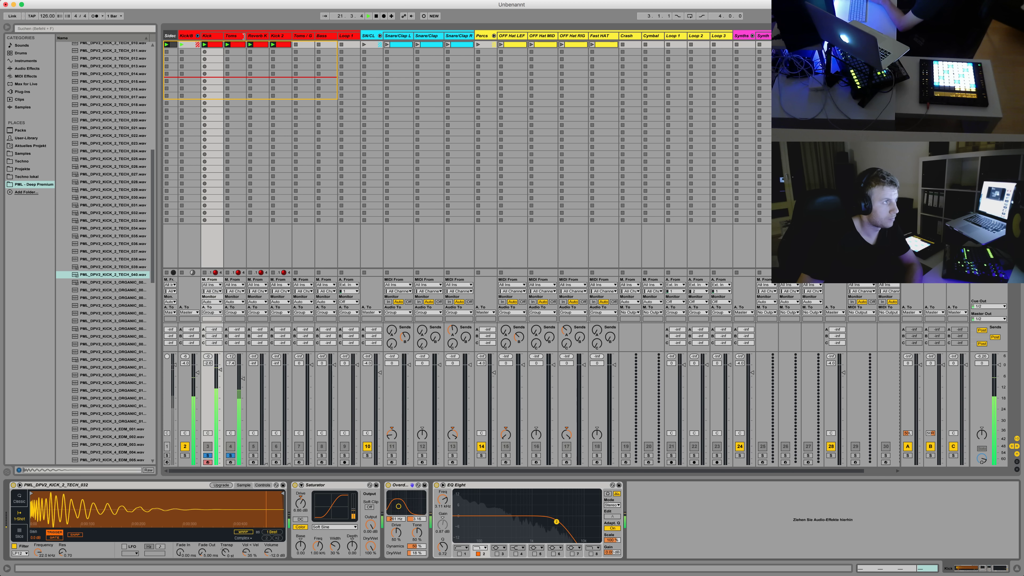
Delete all notes from the Toms clip and double its loop length to two bars
{"action": "double_click", "coordinate": [237, 49]}
{"action": "left_click_drag", "start_coordinate": [241, 378], "coordinate": [385, 458]}
{"action": "left_click_drag", "start_coordinate": [679, 507], "coordinate": [964, 499]}
{"action": "key", "text": "Delete"}
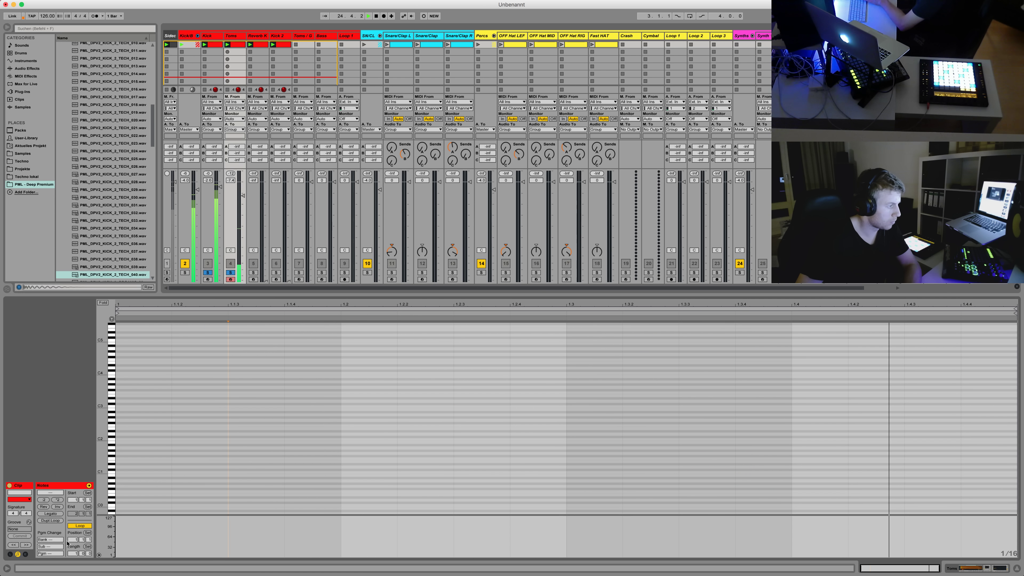
{"action": "left_click", "coordinate": [50, 520]}
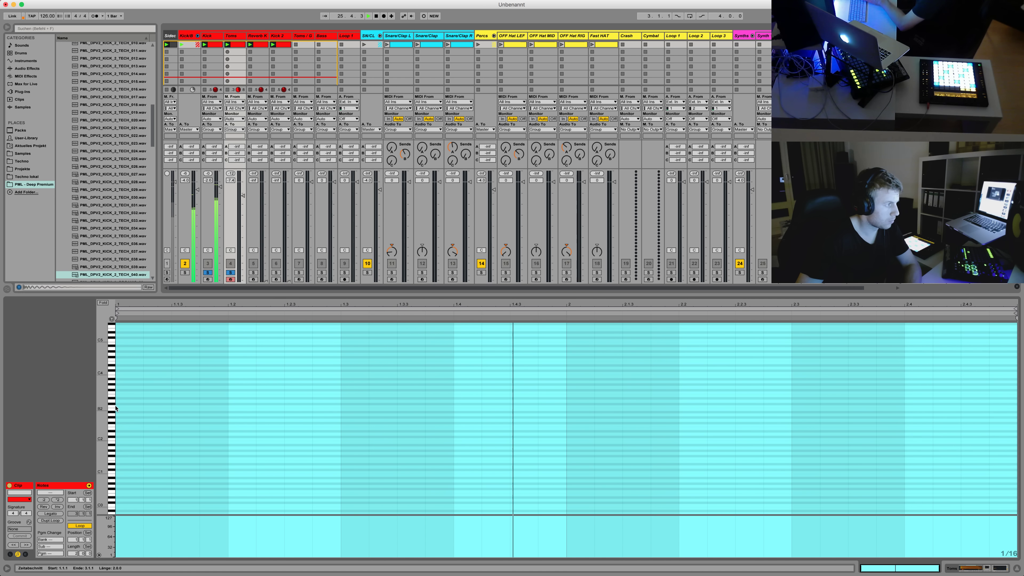
Add two sixteenth notes at 1.1.2 and 1.1.4 in the Toms clip and move them up to C3
{"action": "double_click", "coordinate": [206, 410]}
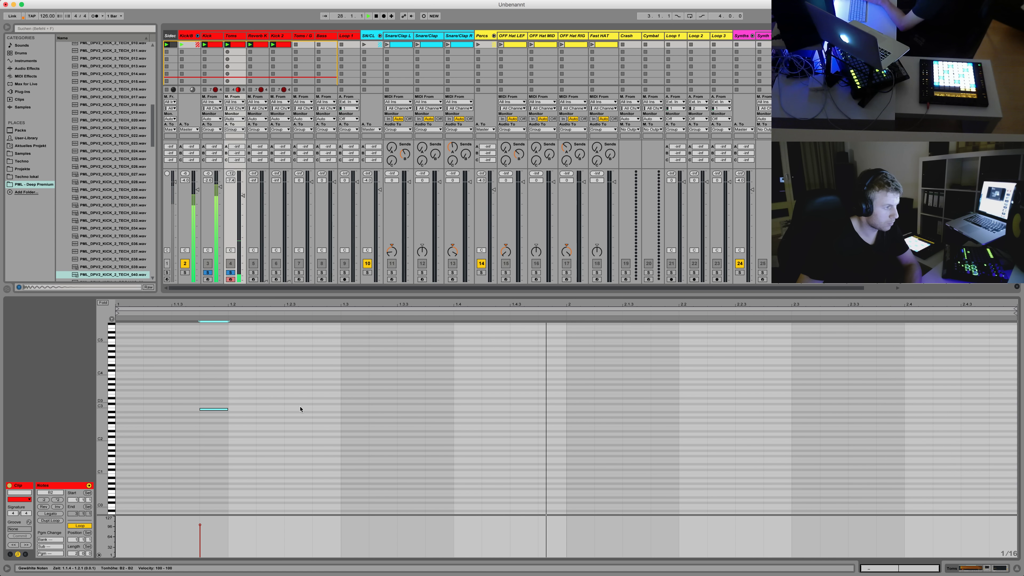
{"action": "double_click", "coordinate": [163, 409]}
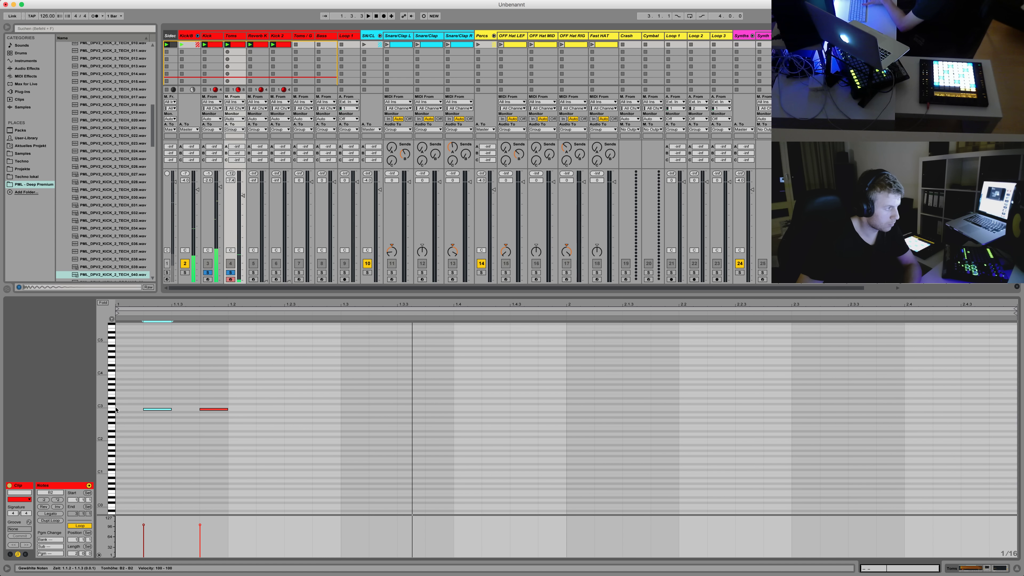
{"action": "mouse_move", "coordinate": [135, 416]}
{"action": "left_mouse_down"}
{"action": "mouse_move", "coordinate": [221, 418]}
{"action": "mouse_move", "coordinate": [133, 425]}
{"action": "left_mouse_up"}
{"action": "key", "text": "Up"}
{"action": "left_click", "coordinate": [178, 423]}
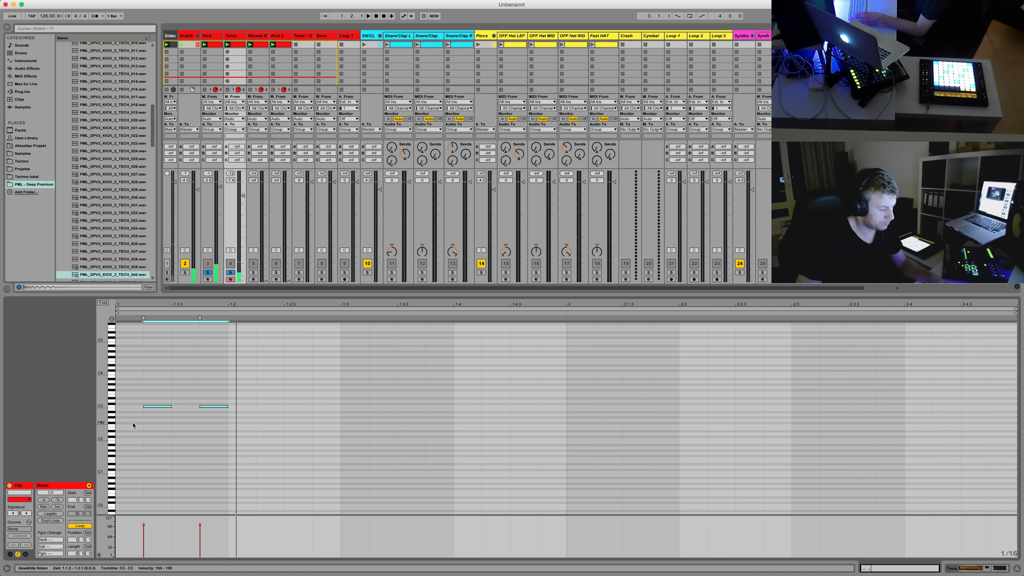
Try to fill the first bar by repeatedly duplicating the two selected Toms notes, and undo the duplicates
{"action": "key", "text": "super+d"}
{"action": "key", "text": "super+d"}
{"action": "key", "text": "super+d"}
{"action": "key", "text": "super+d"}
{"action": "key", "text": "space"}
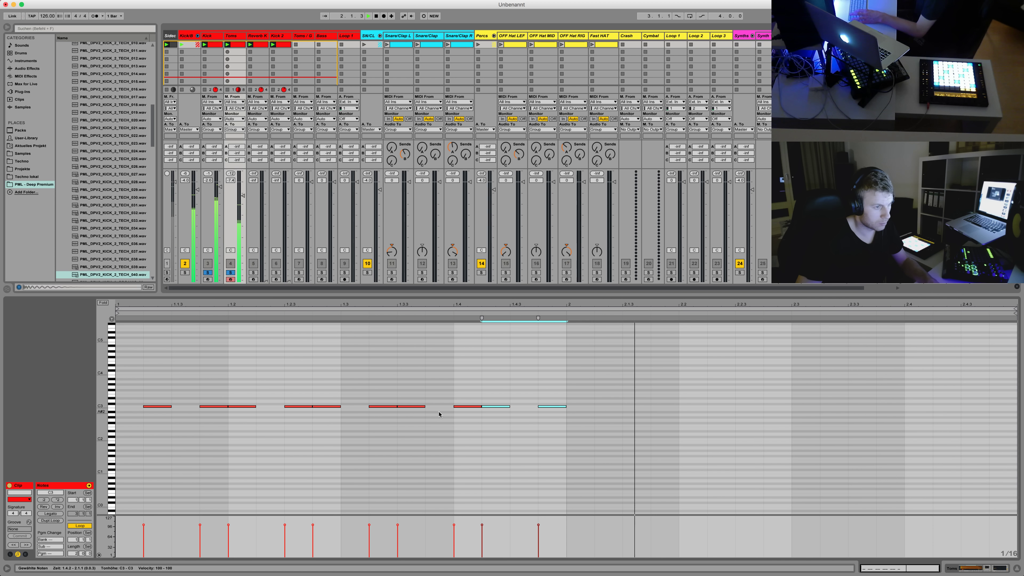
{"action": "key", "text": "space"}
{"action": "key", "text": "super+z"}
{"action": "key", "text": "super+z"}
{"action": "key", "text": "super+z"}
{"action": "key", "text": "super+z"}
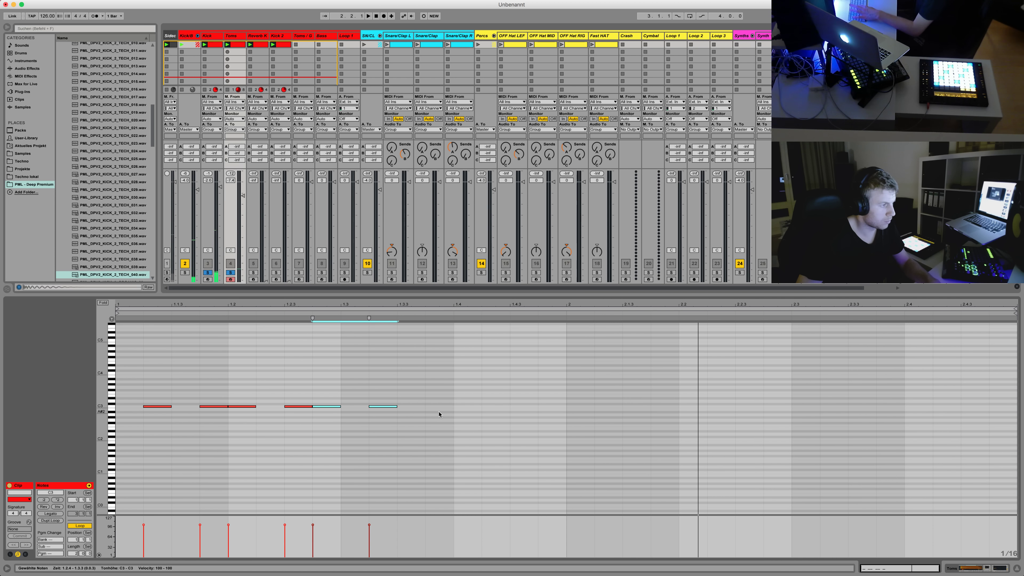
Duplicate the full first beat of the Toms clip until the pattern fills both bars, and play it
{"action": "left_click", "coordinate": [221, 400]}
{"action": "left_click_drag", "start_coordinate": [221, 397], "coordinate": [117, 426]}
{"action": "key", "text": "super+d"}
{"action": "key", "text": "super+d"}
{"action": "key", "text": "super+d"}
{"action": "key", "text": "super+d"}
{"action": "key", "text": "super+d"}
{"action": "key", "text": "super+d"}
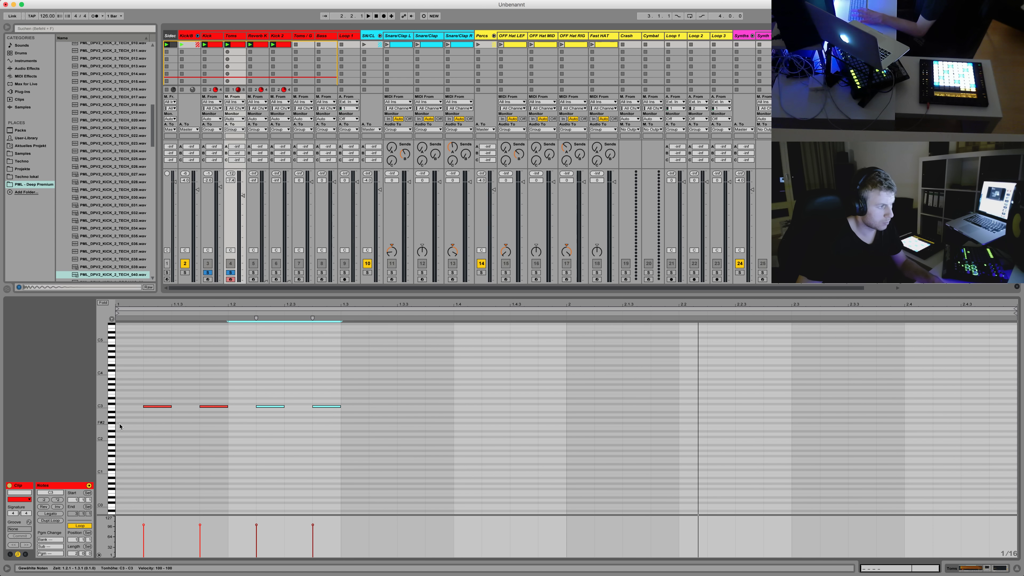
{"action": "key", "text": "super+d"}
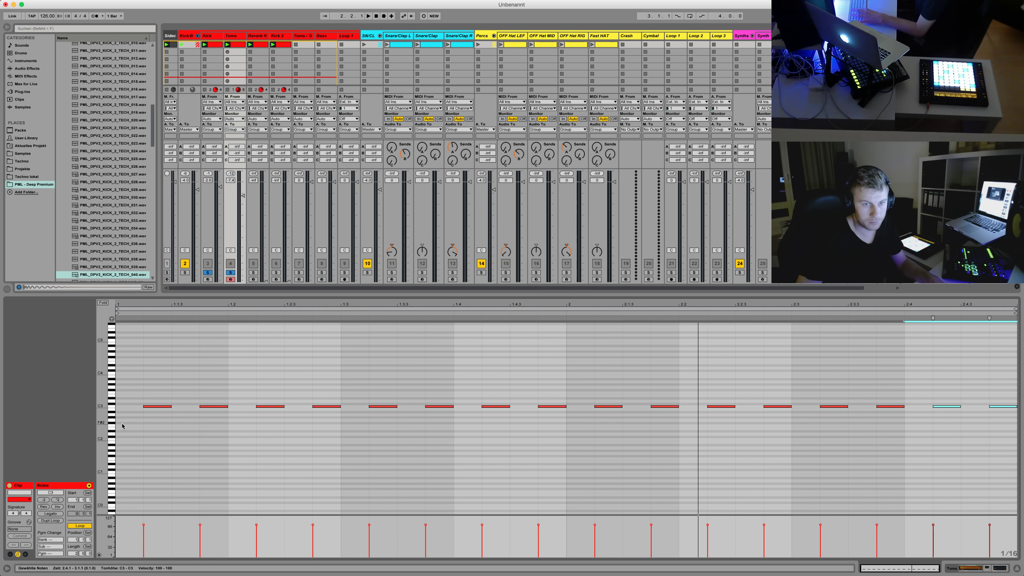
{"action": "key", "text": "space"}
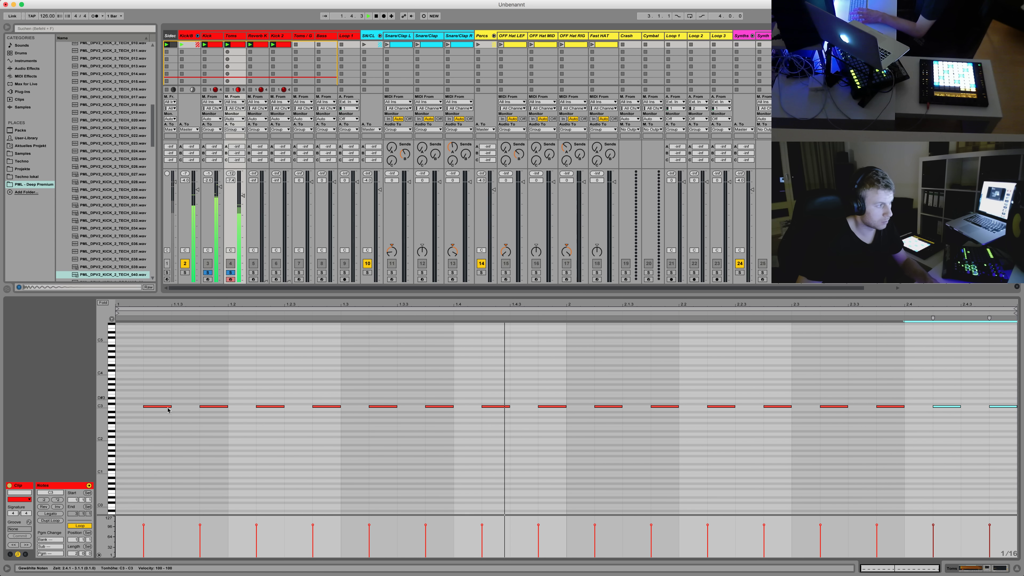
Shift all Toms notes one sixteenth earlier and duplicate them to form continuous sixteenth notes over both bars
{"action": "left_click_drag", "start_coordinate": [155, 398], "coordinate": [992, 455]}
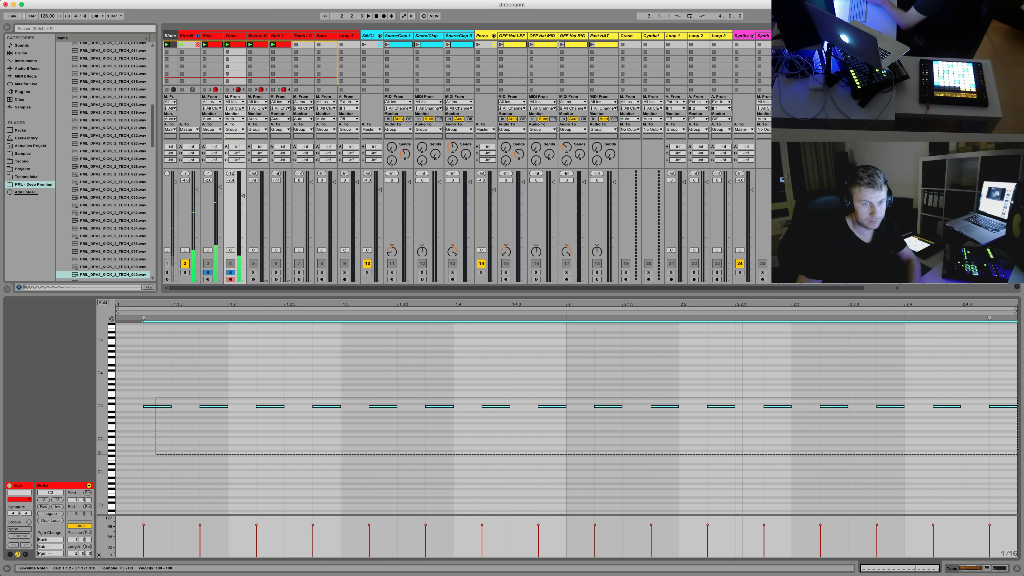
{"action": "key", "text": "Left"}
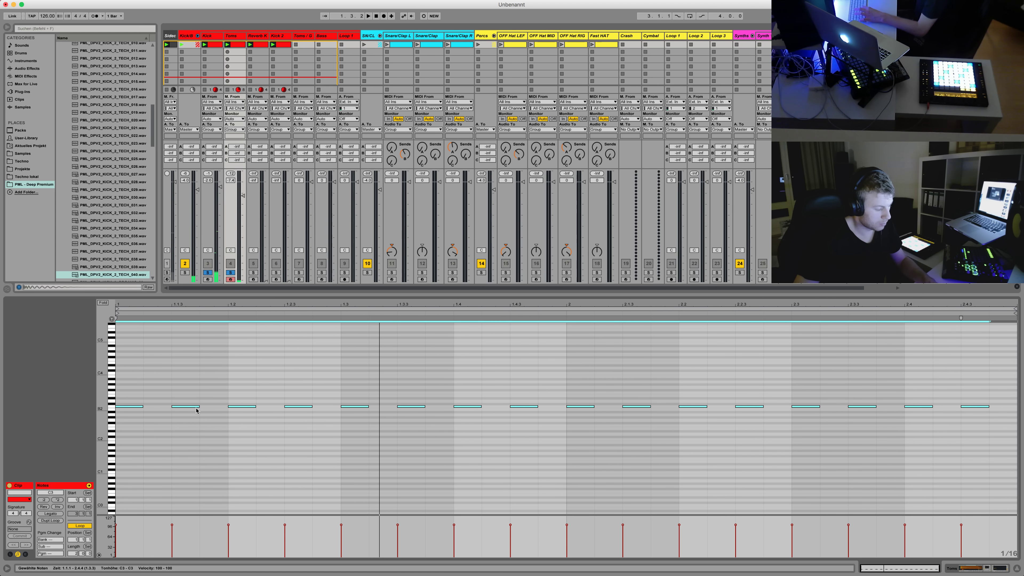
{"action": "key", "text": "super+d"}
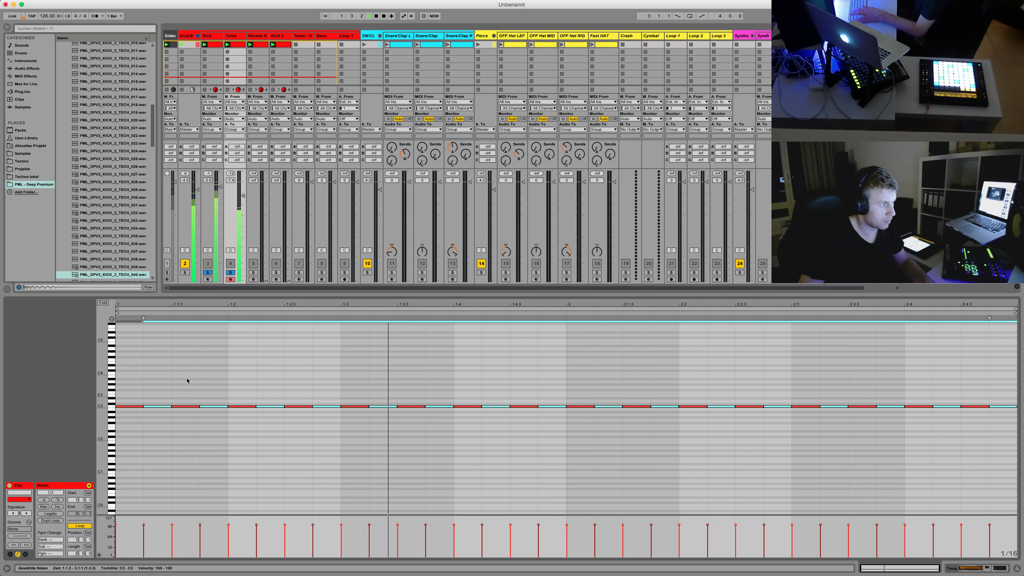
Solo only the Toms track while adjusting its EQ Eight filters and lengthening the sample's fade-in
{"action": "left_click", "coordinate": [230, 273]}
{"action": "left_click", "coordinate": [230, 273]}
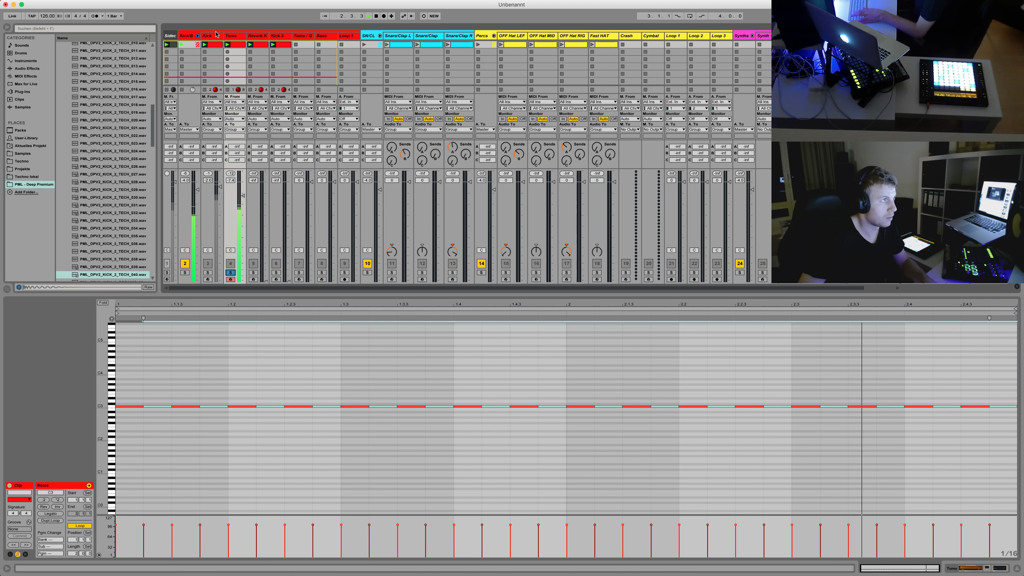
{"action": "left_click", "coordinate": [228, 36]}
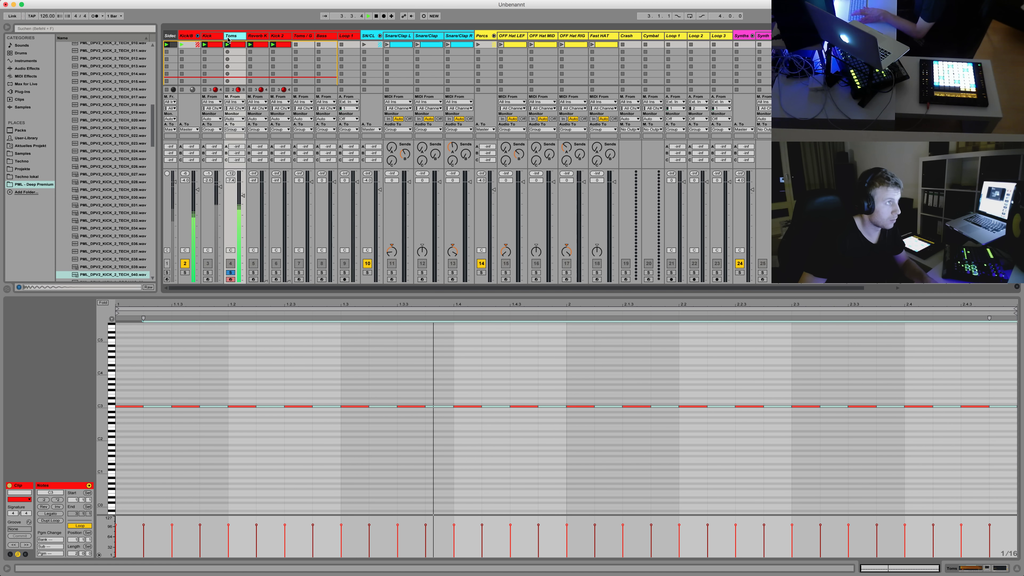
{"action": "key", "text": "shift+Tab"}
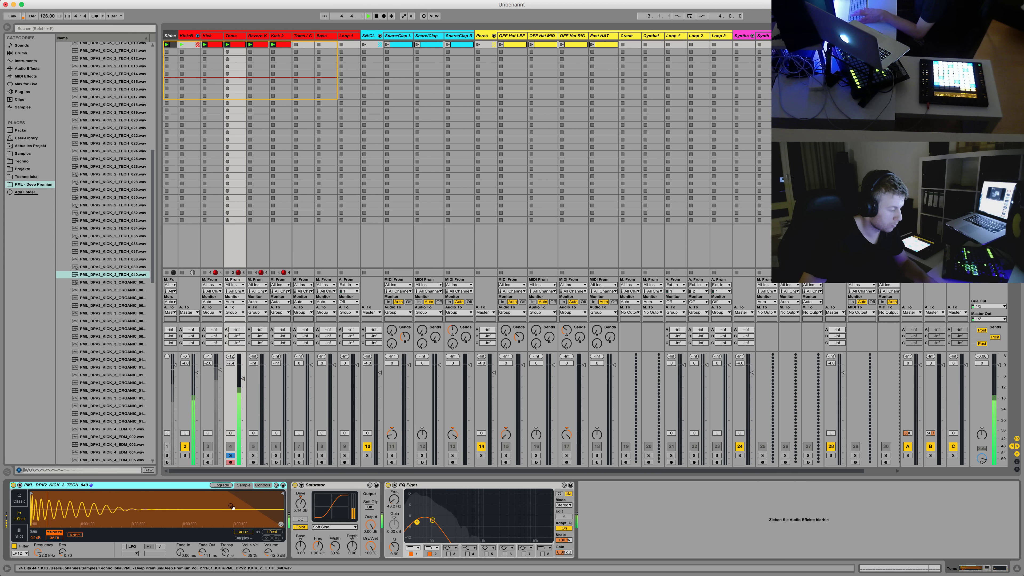
{"action": "mouse_move", "coordinate": [411, 524]}
{"action": "left_mouse_down"}
{"action": "mouse_move", "coordinate": [459, 519]}
{"action": "mouse_move", "coordinate": [432, 522]}
{"action": "left_mouse_up"}
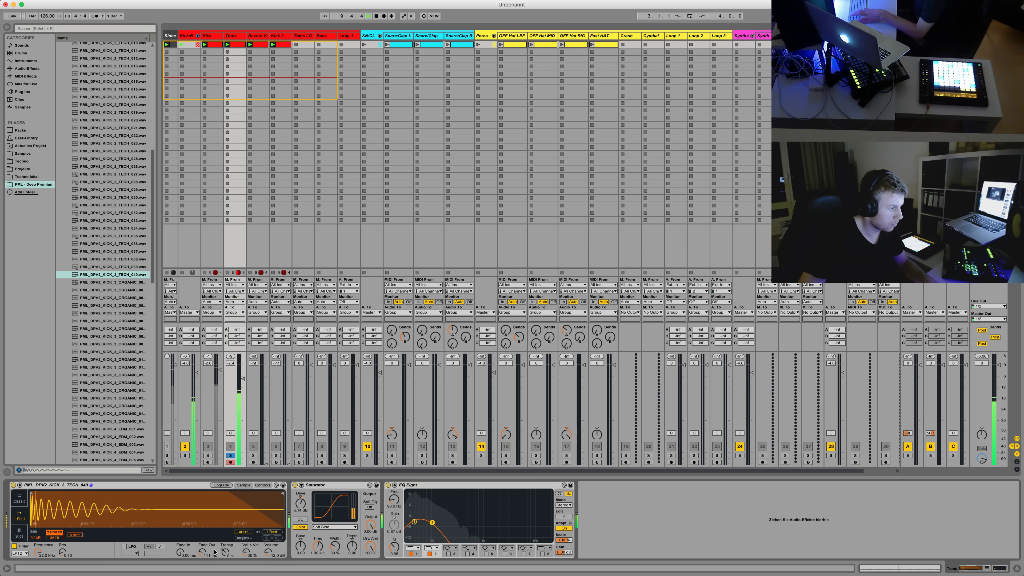
{"action": "left_click_drag", "start_coordinate": [180, 552], "coordinate": [179, 543]}
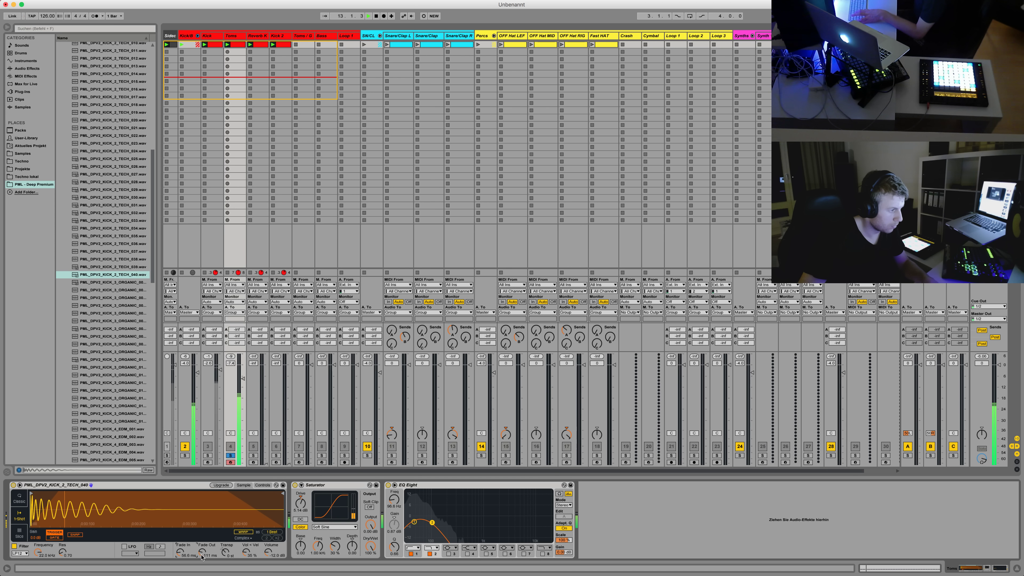
Bypass the Saturator on the Toms track and raise the track's volume
{"action": "left_click", "coordinate": [19, 69]}
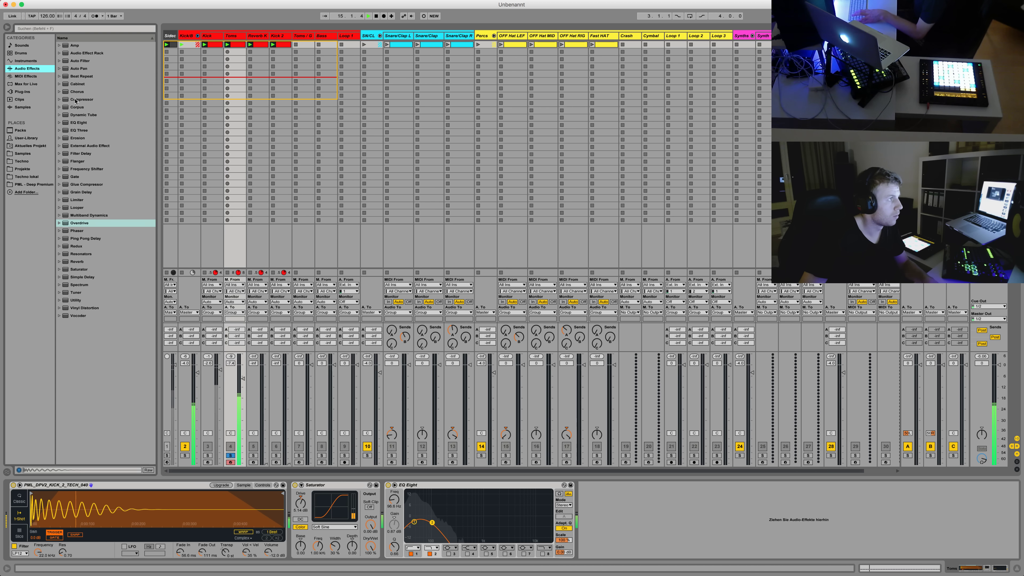
{"action": "left_click", "coordinate": [320, 485]}
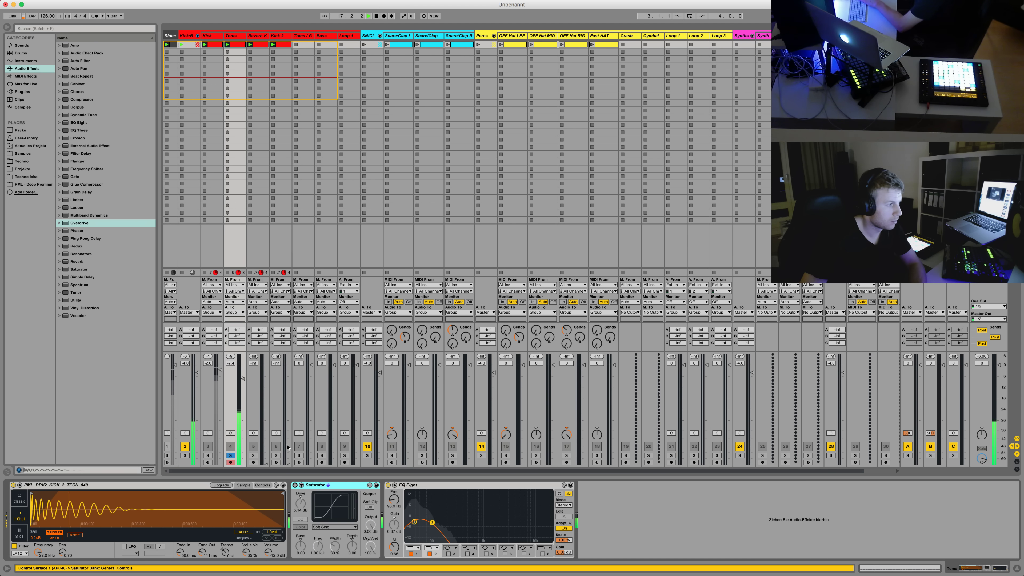
{"action": "left_click_drag", "start_coordinate": [238, 389], "coordinate": [242, 365]}
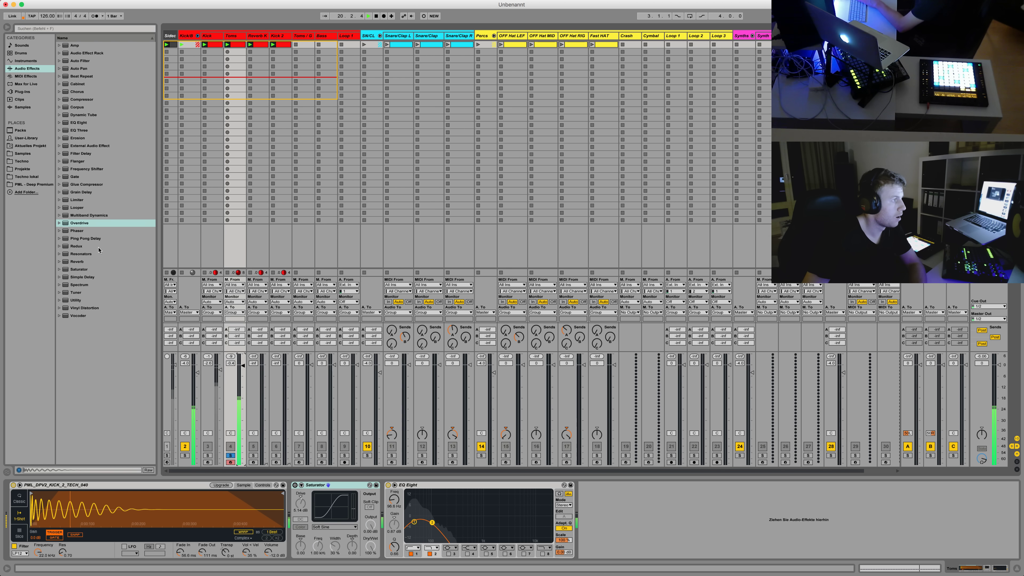
Add Redux to the end of the Toms chain, followed by a copy of EQ Eight with its low cut disabled and high cut raised
{"action": "double_click", "coordinate": [78, 247]}
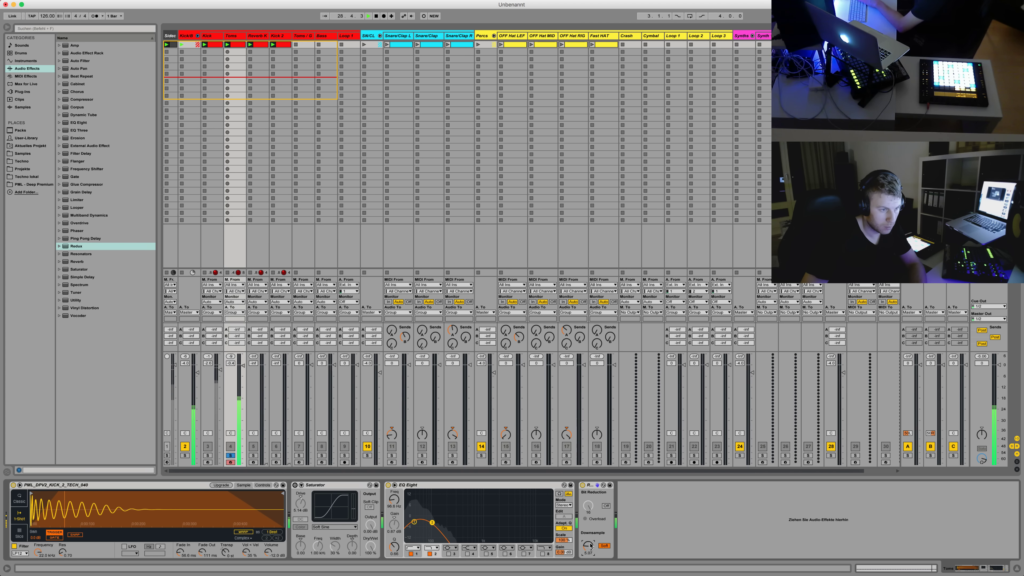
{"action": "left_click", "coordinate": [521, 485]}
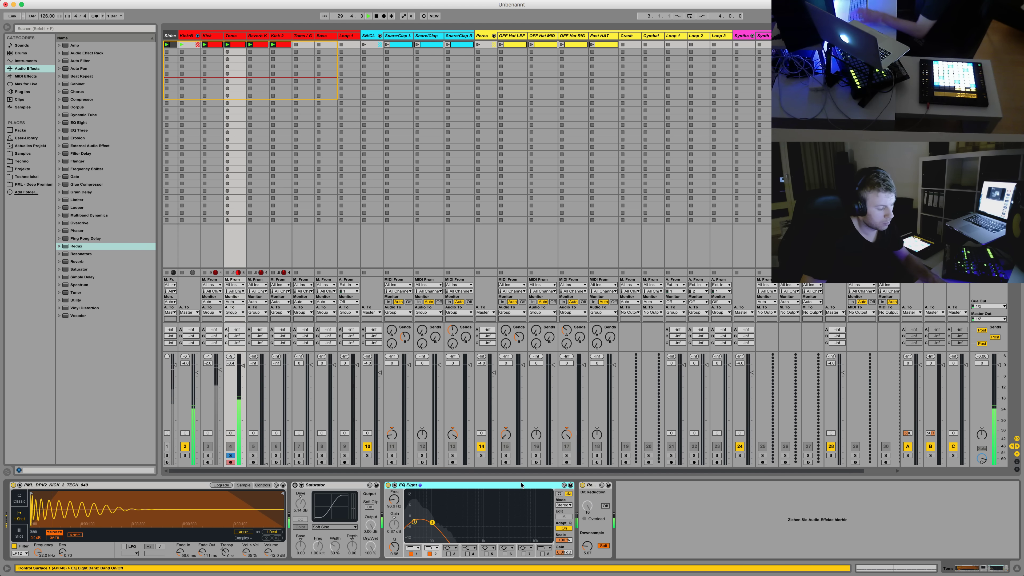
{"action": "left_click_drag", "start_coordinate": [521, 484], "coordinate": [658, 512]}
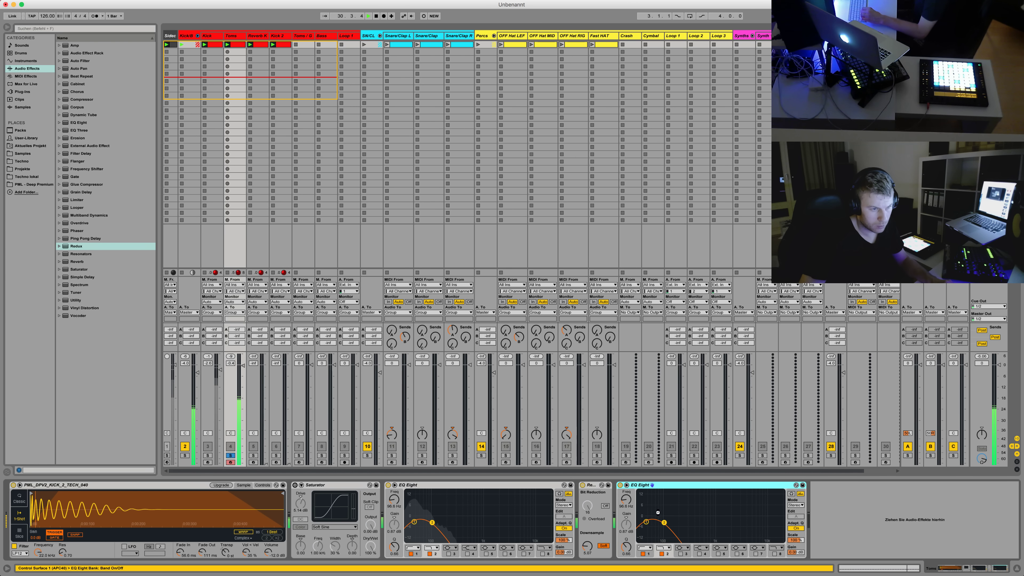
{"action": "left_click", "coordinate": [642, 554]}
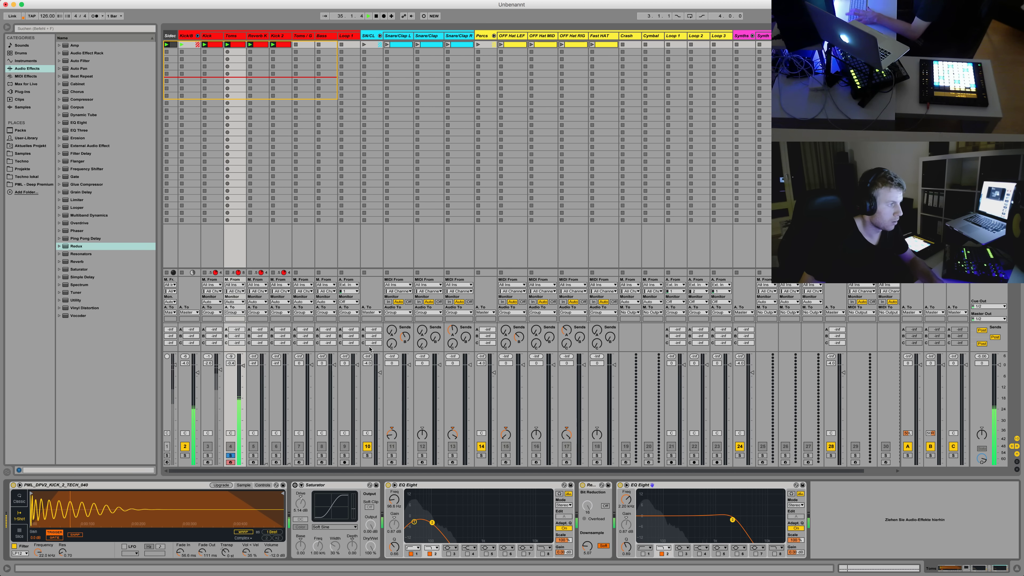
Insert Overdrive between Redux and the last EQ Eight on the Toms track, compare it bypassed, and lower its drive
{"action": "left_click_drag", "start_coordinate": [79, 223], "coordinate": [635, 506]}
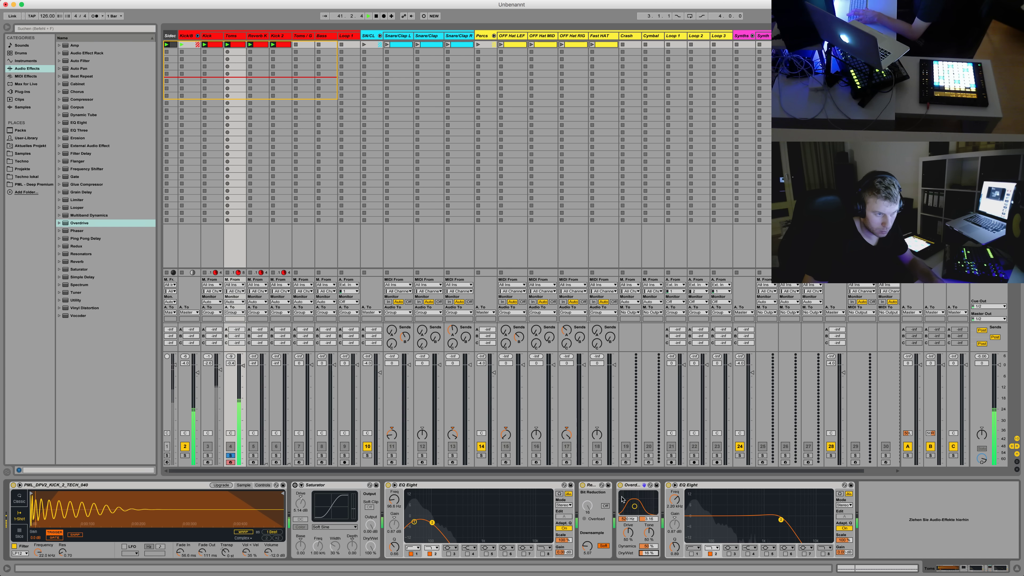
{"action": "left_click", "coordinate": [620, 485]}
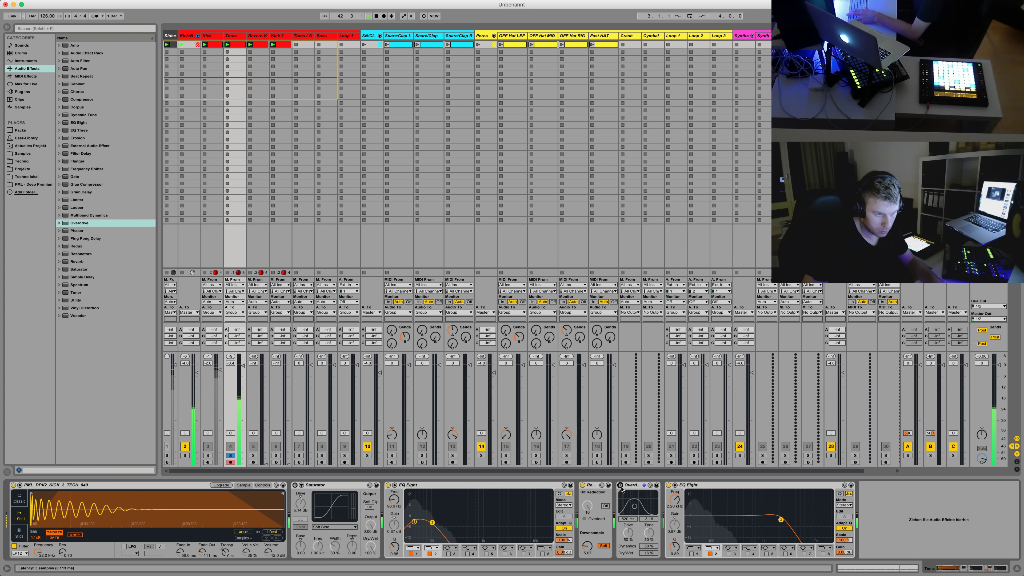
{"action": "left_click", "coordinate": [619, 485]}
{"action": "mouse_move", "coordinate": [628, 531]}
{"action": "left_mouse_down"}
{"action": "mouse_move", "coordinate": [627, 513]}
{"action": "mouse_move", "coordinate": [628, 538]}
{"action": "left_mouse_up"}
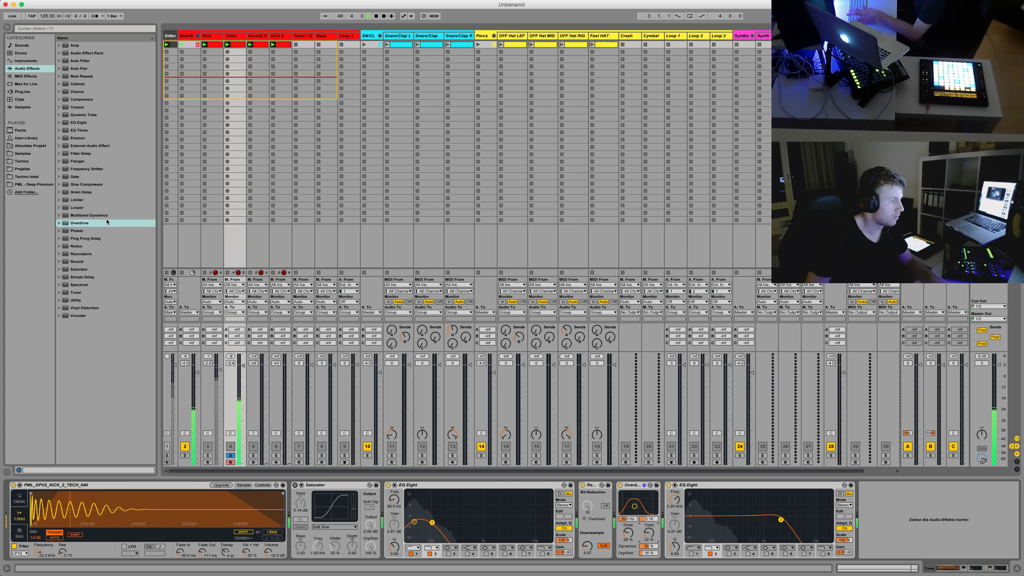
Stop playback to check the sample rate and buffer size in the audio preferences, and restart playback
{"action": "key", "text": "space"}
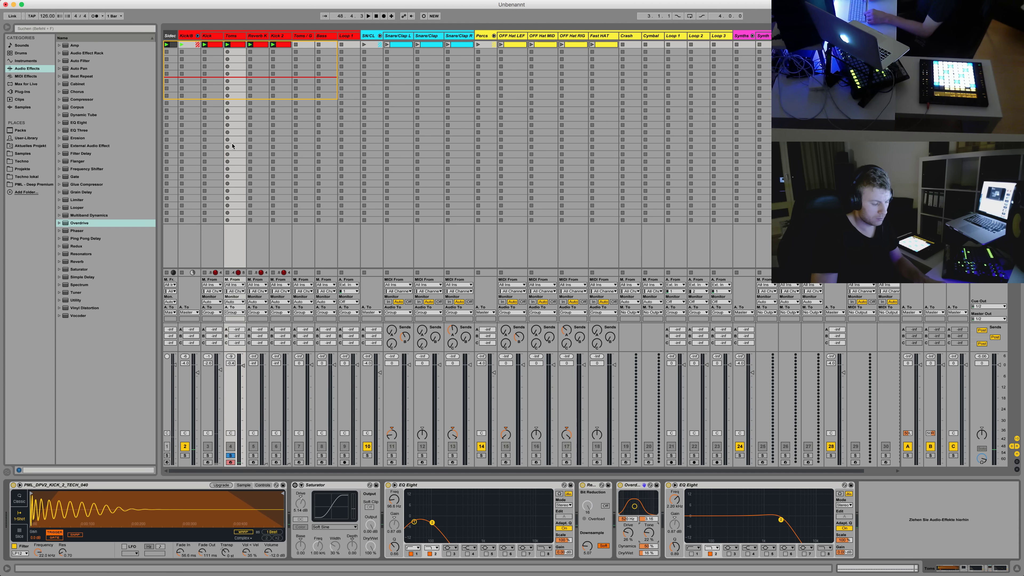
{"action": "key", "text": "super+comma"}
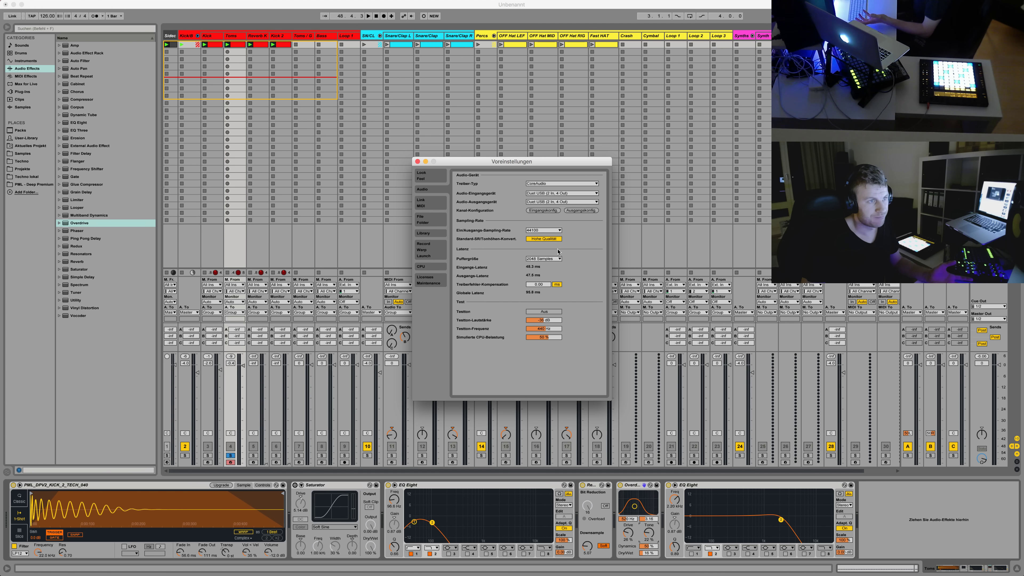
{"action": "key", "text": "Escape"}
{"action": "key", "text": "space"}
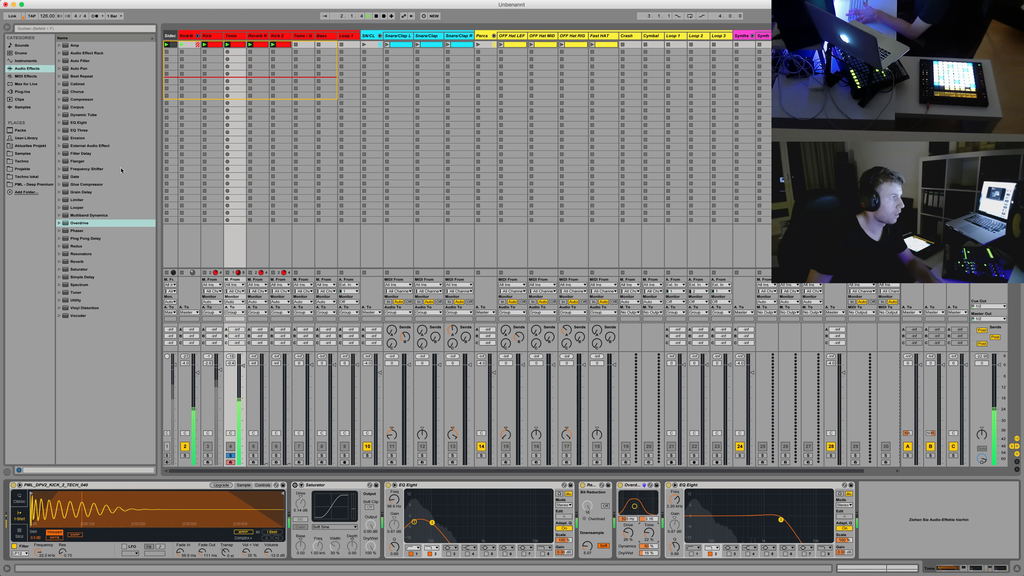
Insert a Glue Compressor after the Toms Saturator, enable its sidechain with the Sidechain track as source, and lower its threshold
{"action": "left_click", "coordinate": [86, 186]}
{"action": "mouse_move", "coordinate": [284, 243]}
{"action": "left_mouse_down"}
{"action": "mouse_move", "coordinate": [671, 542]}
{"action": "mouse_move", "coordinate": [389, 529]}
{"action": "mouse_move", "coordinate": [387, 519]}
{"action": "left_mouse_up"}
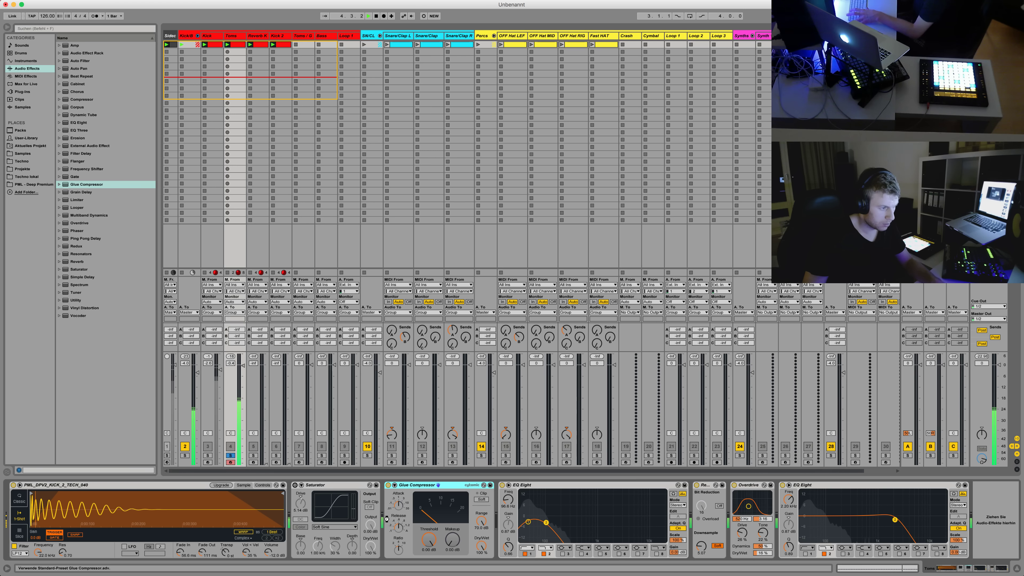
{"action": "left_click", "coordinate": [395, 485]}
{"action": "left_click", "coordinate": [399, 504]}
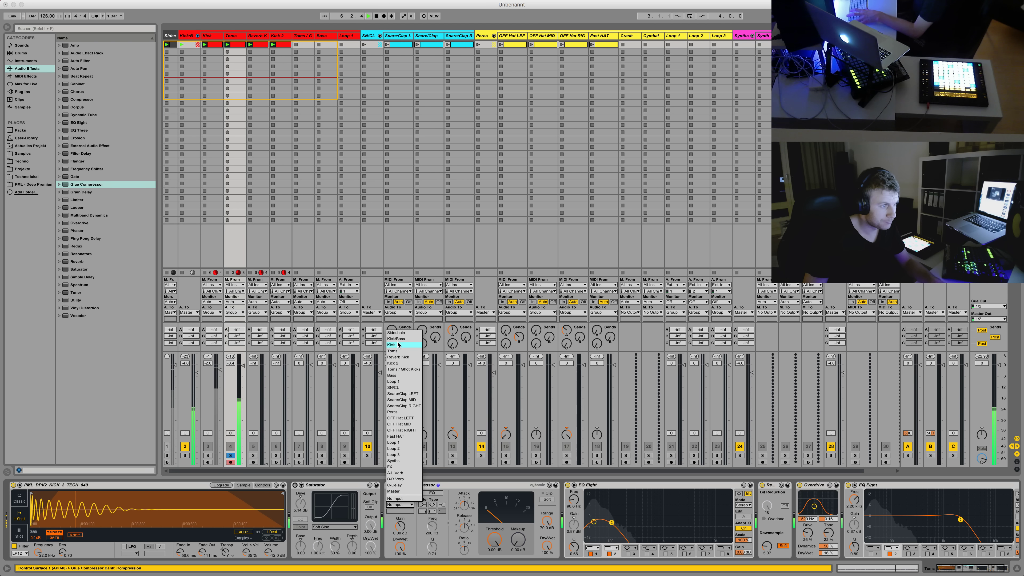
{"action": "left_click", "coordinate": [395, 332]}
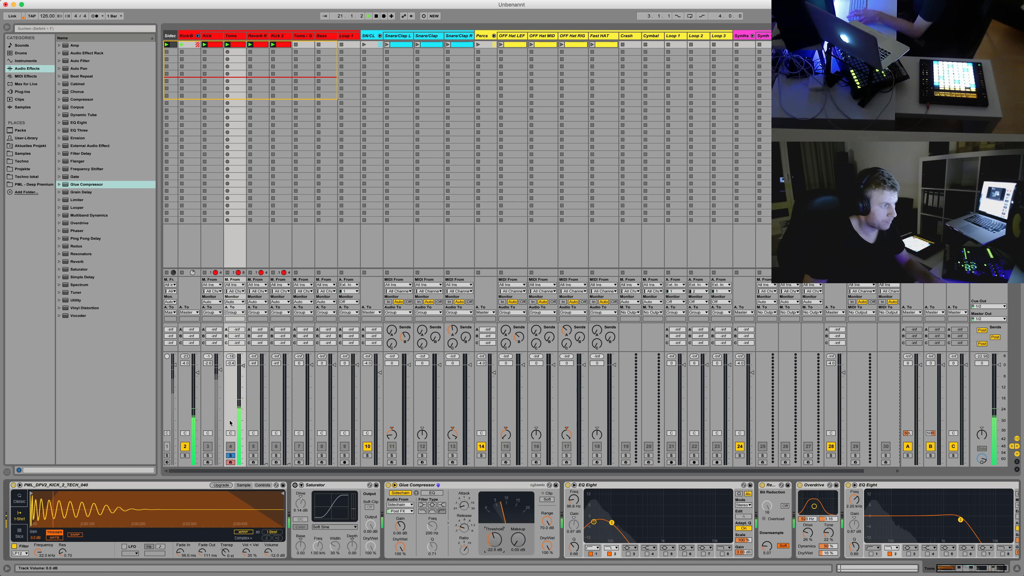
Solo the Kick together with the Toms and bypass Redux on the Toms track
{"action": "left_click", "coordinate": [208, 456]}
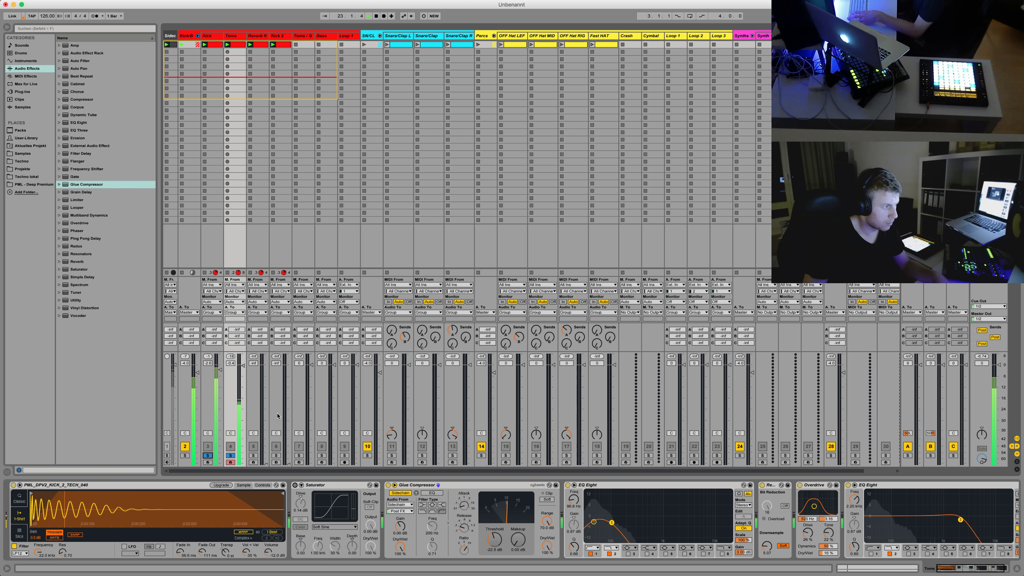
{"action": "left_click", "coordinate": [763, 486]}
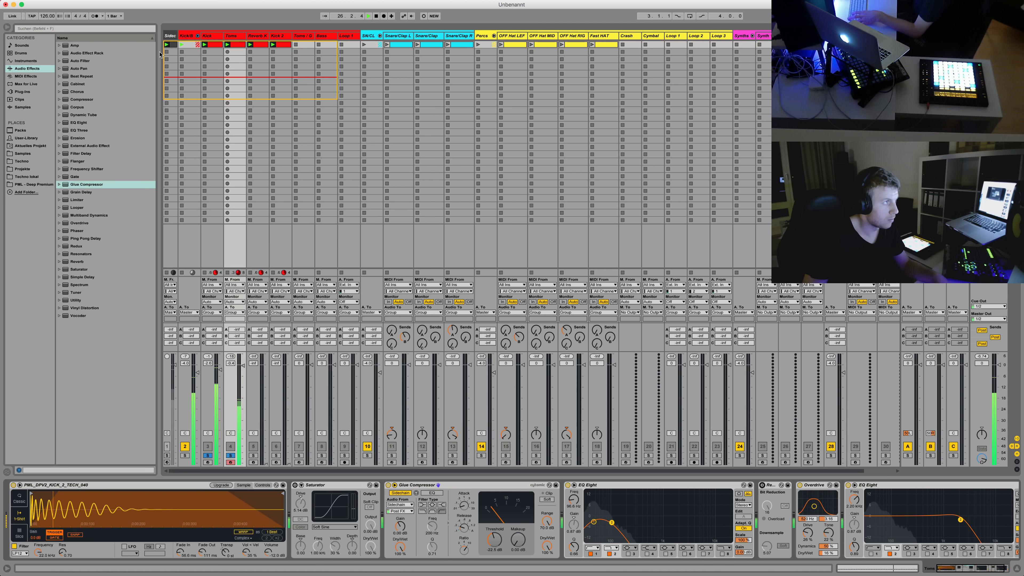
On the Kick track, compare with the Saturator bypassed, delete the Overdrive, and lower EQ Eight's high-cut frequency
{"action": "key", "text": "Left"}
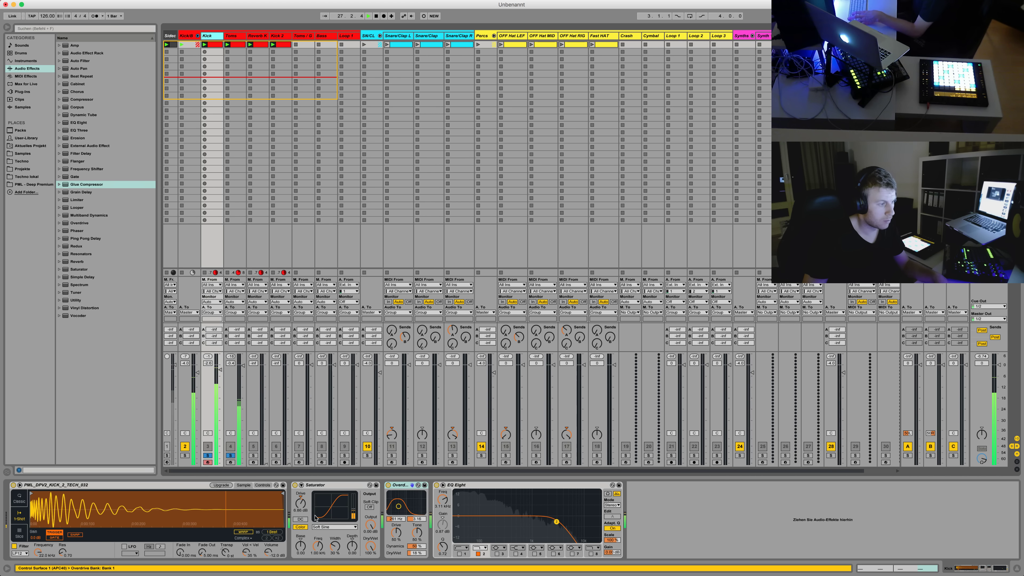
{"action": "left_click", "coordinate": [295, 485]}
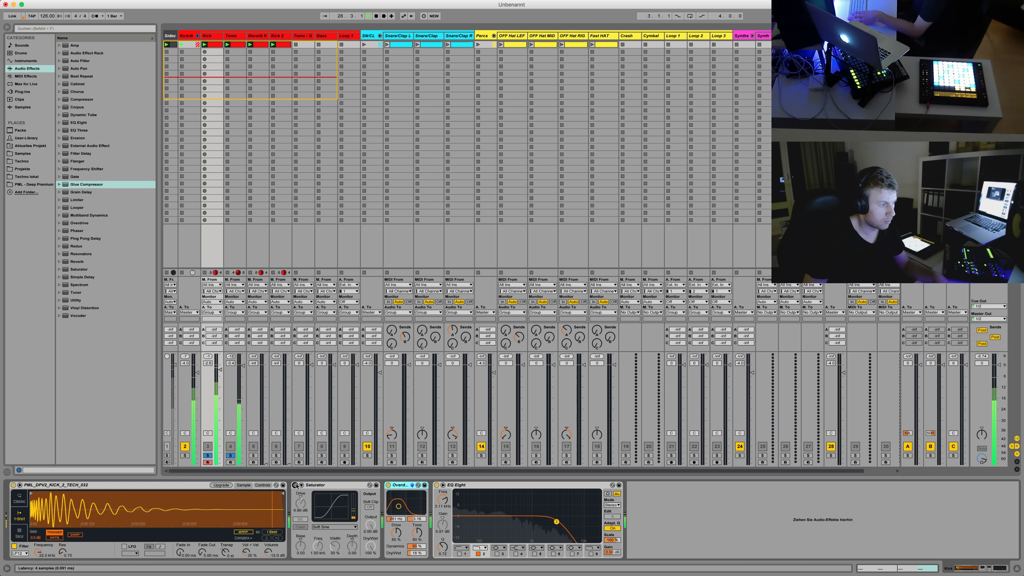
{"action": "left_click", "coordinate": [296, 485]}
{"action": "left_click", "coordinate": [388, 485]}
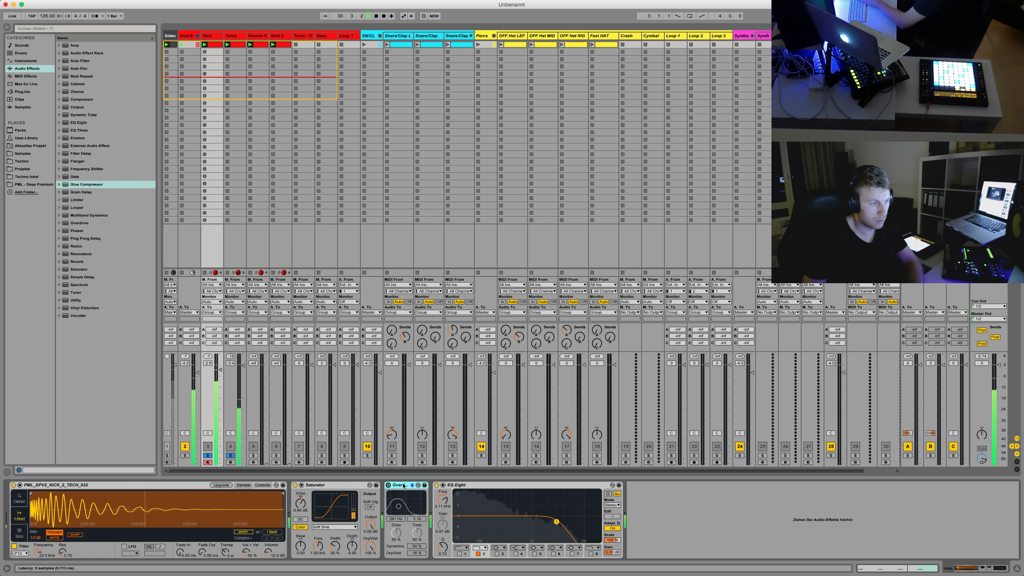
{"action": "key", "text": "Delete"}
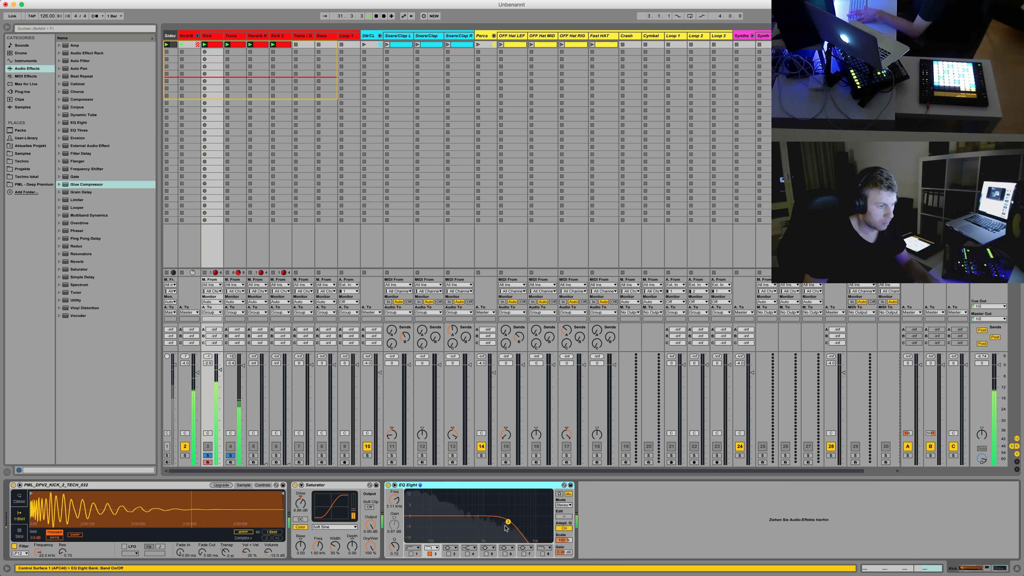
{"action": "left_click_drag", "start_coordinate": [504, 525], "coordinate": [488, 523]}
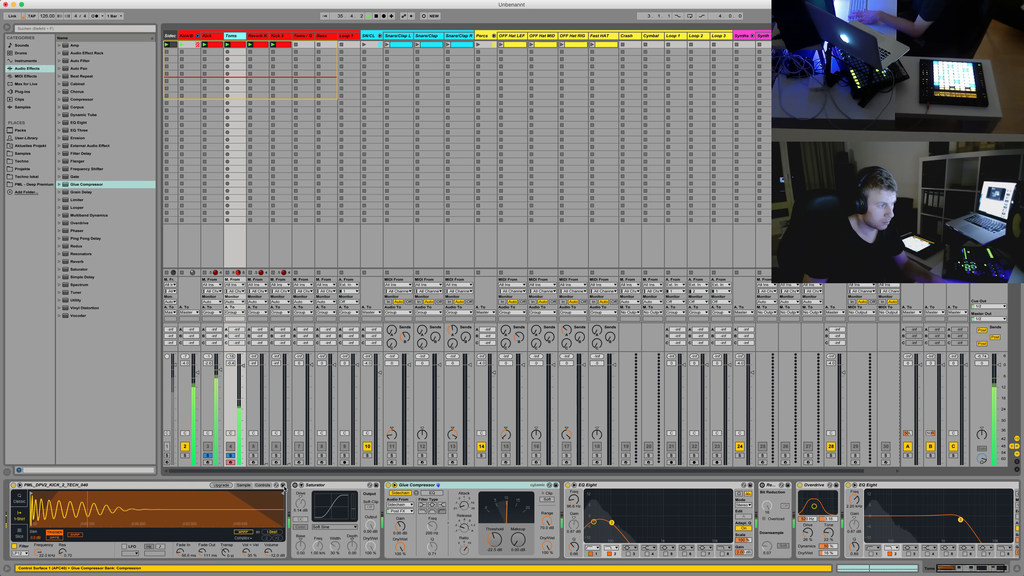
Compare the Toms track with and without its Saturator, leave it enabled, and raise both cut frequencies in the first EQ Eight
{"action": "left_click", "coordinate": [295, 484]}
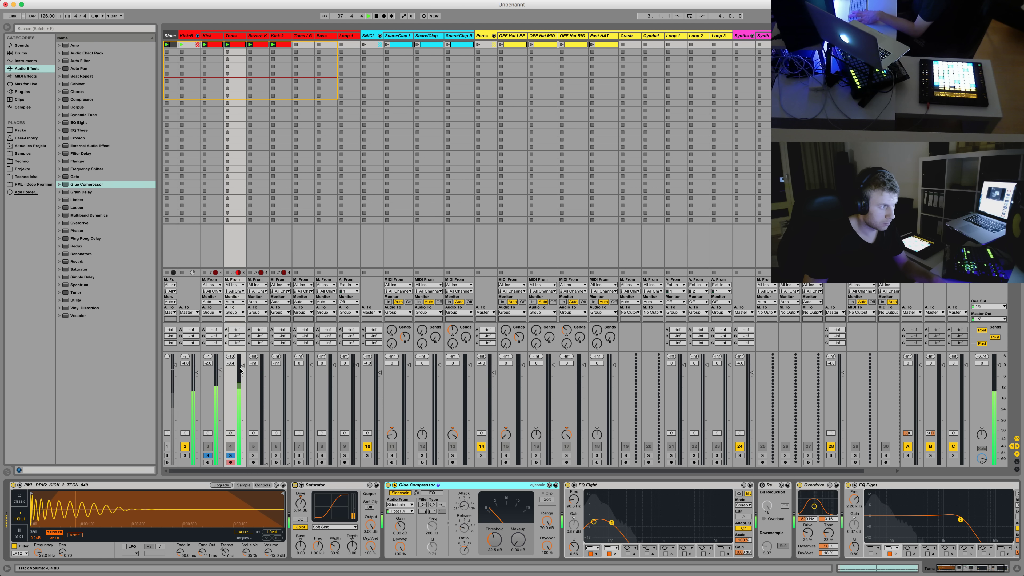
{"action": "left_click", "coordinate": [295, 485]}
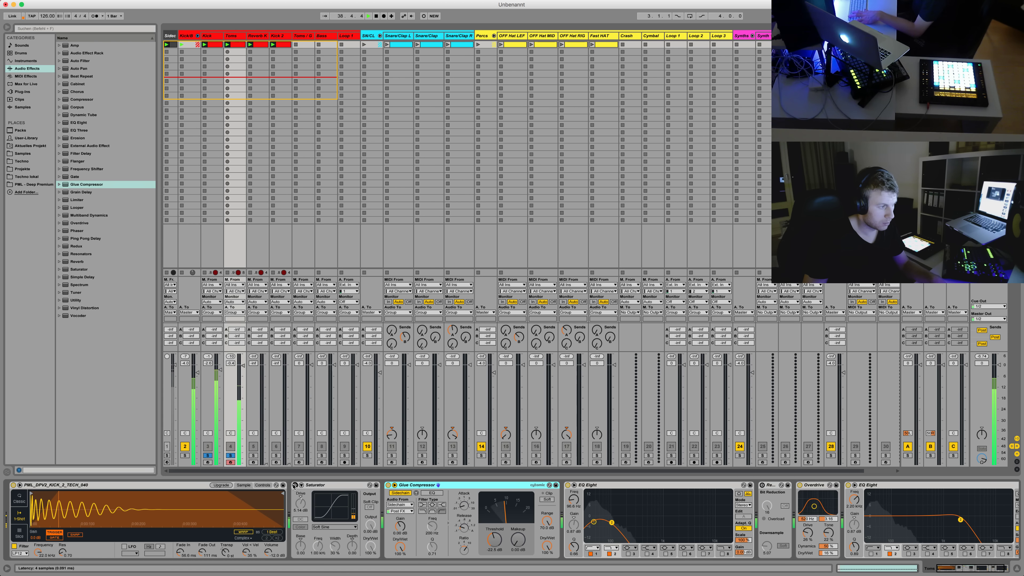
{"action": "left_click", "coordinate": [294, 485]}
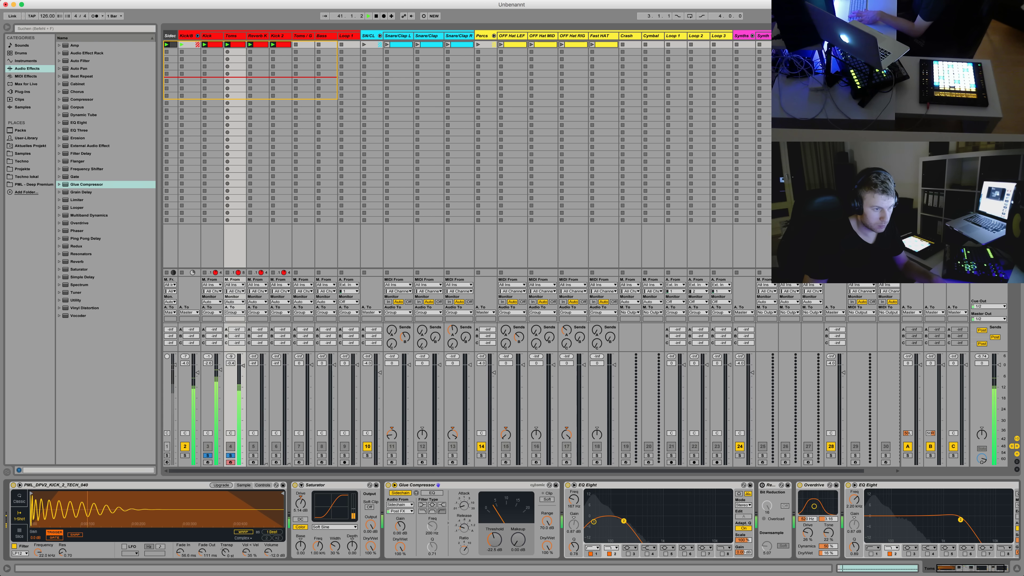
{"action": "left_click_drag", "start_coordinate": [593, 523], "coordinate": [605, 522]}
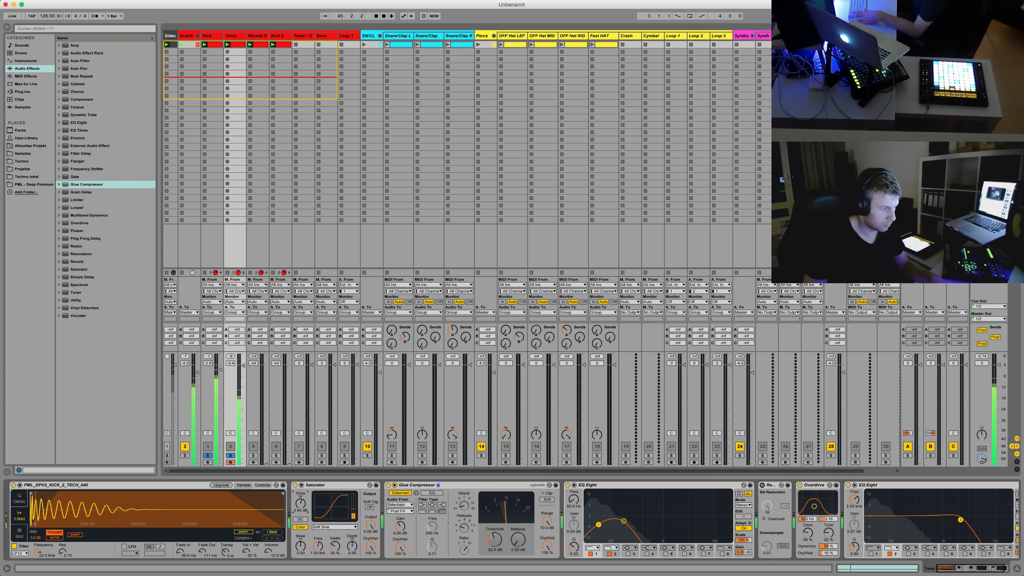
Set the Toms Saturator's curve to Analog Clip and raise its drive
{"action": "left_click", "coordinate": [322, 526]}
{"action": "left_click", "coordinate": [318, 530]}
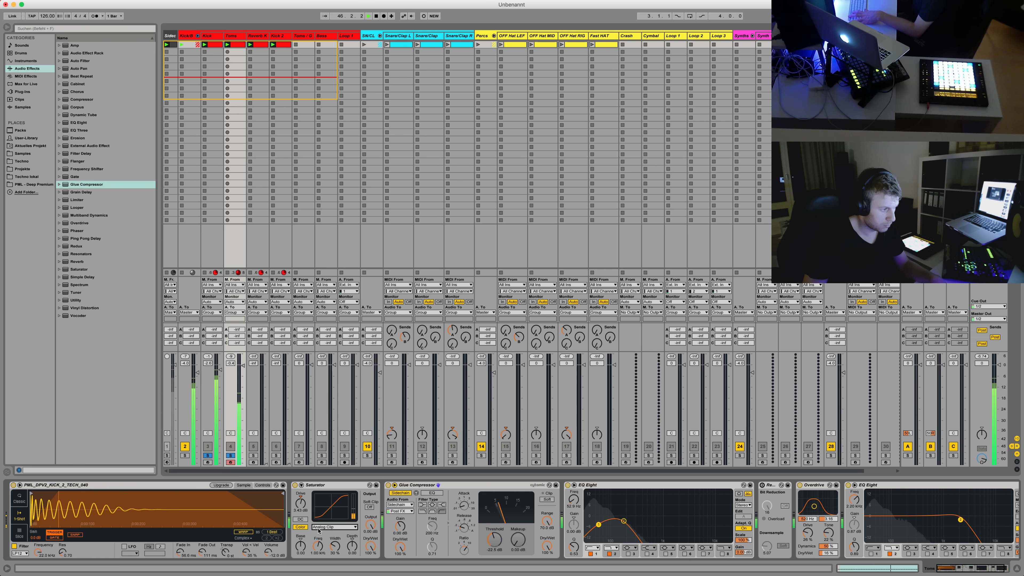
{"action": "left_click_drag", "start_coordinate": [300, 503], "coordinate": [299, 493]}
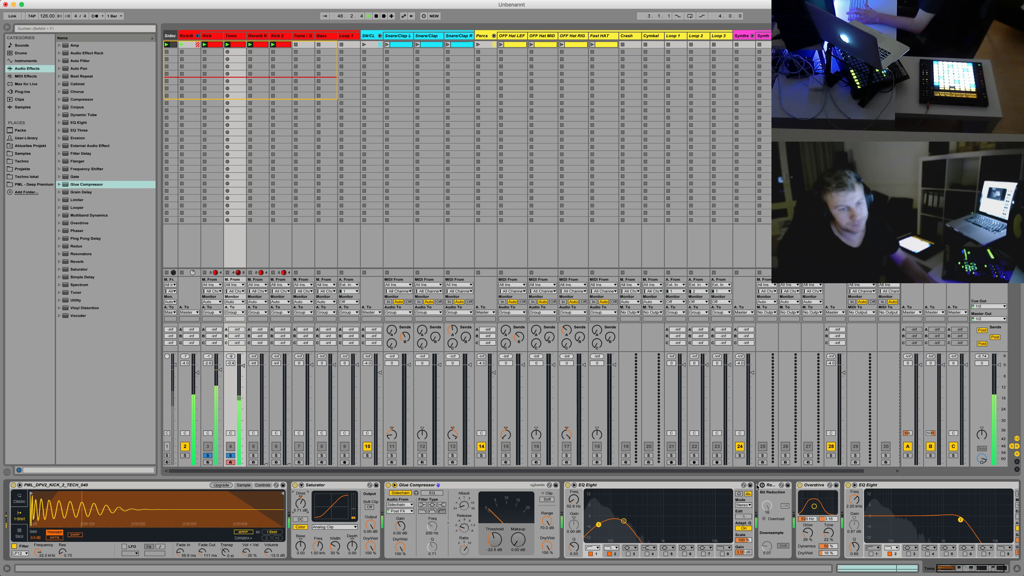
Reactivate Redux on the Toms track, experiment with its downsampling amount, switch the mode to Hard, turn bit reduction on, and reduce downsampling to 1
{"action": "left_click", "coordinate": [783, 545]}
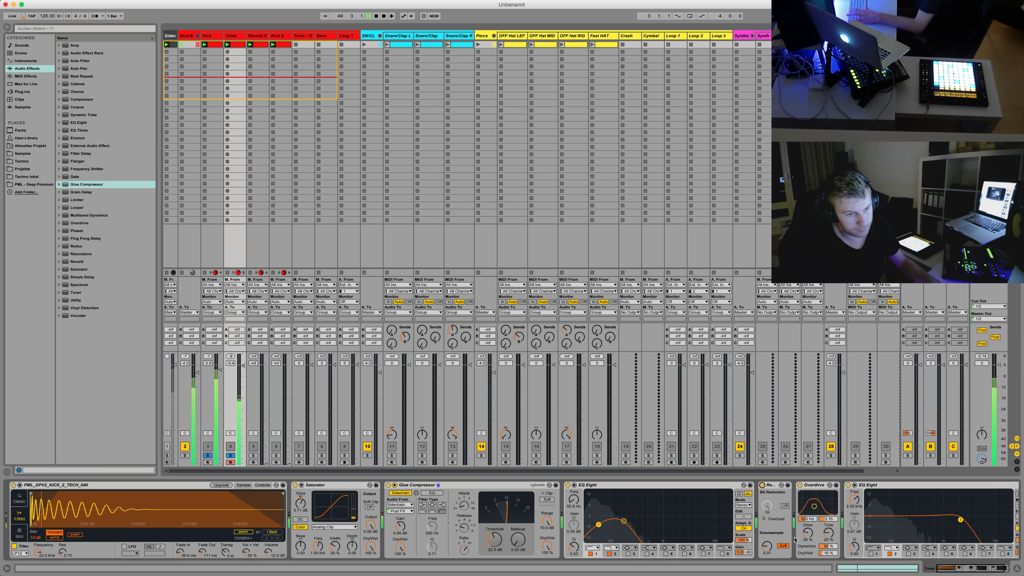
{"action": "left_click_drag", "start_coordinate": [767, 546], "coordinate": [766, 532]}
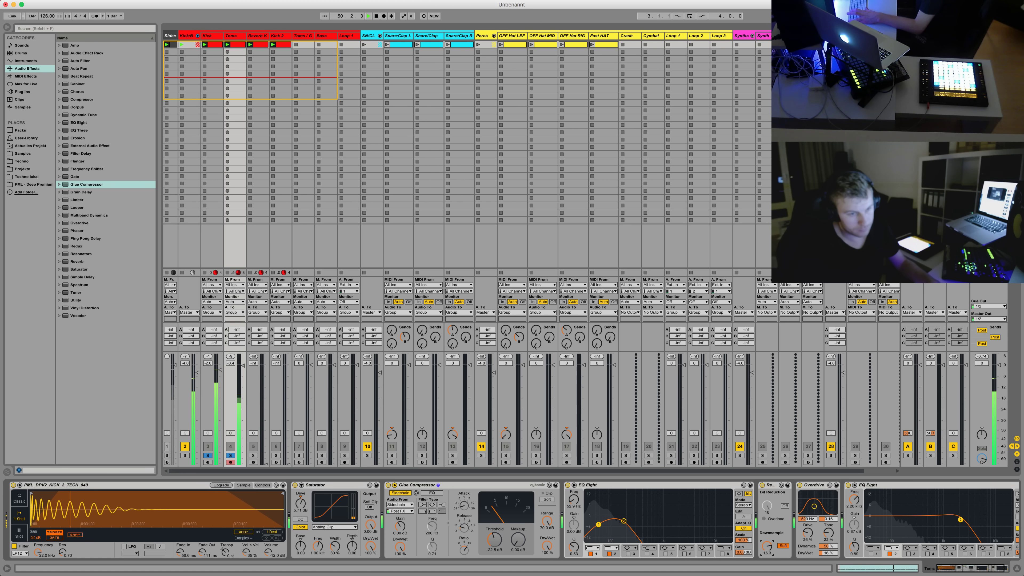
{"action": "left_click", "coordinate": [782, 547]}
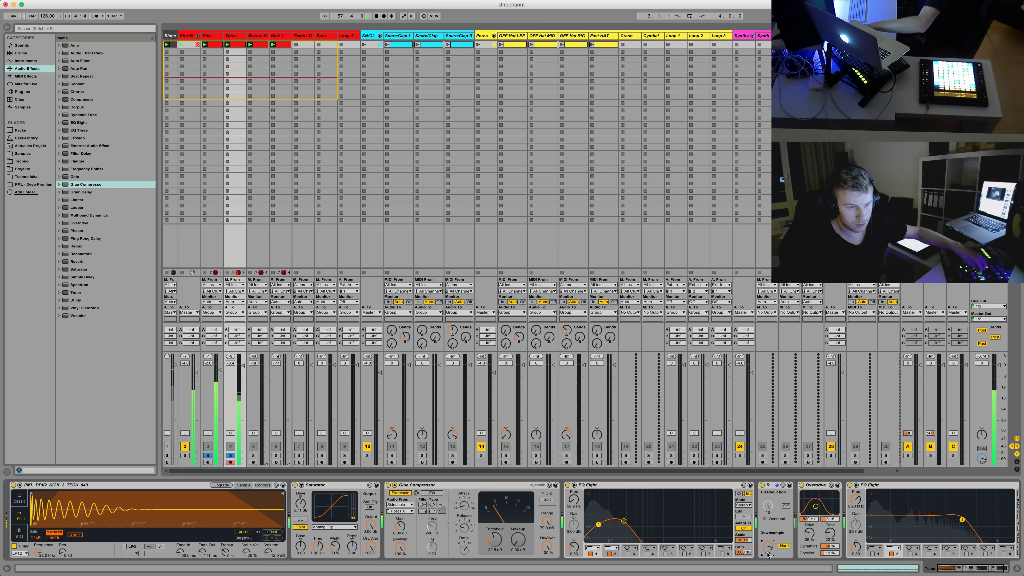
{"action": "left_click", "coordinate": [786, 506]}
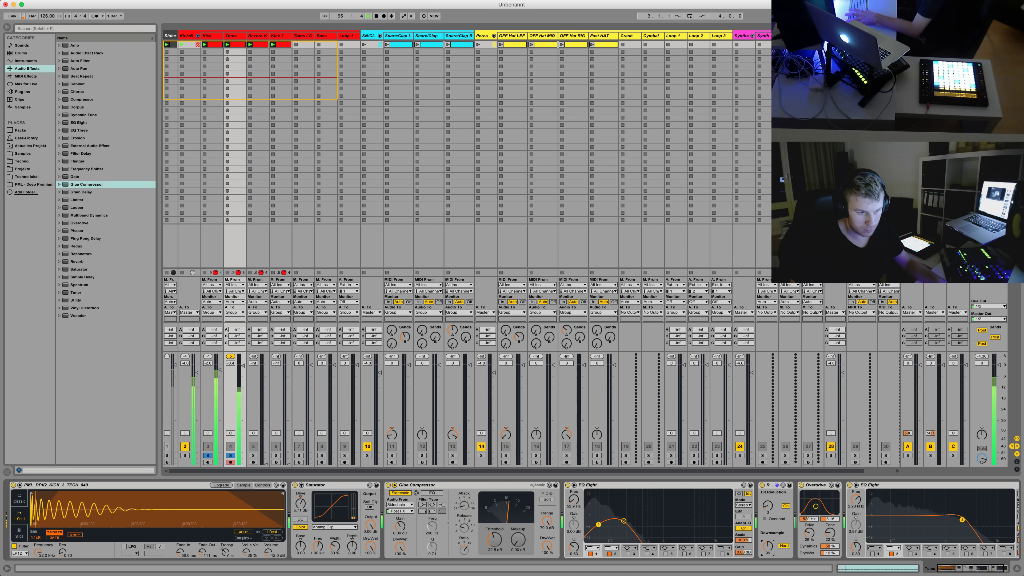
{"action": "left_click_drag", "start_coordinate": [771, 560], "coordinate": [771, 573]}
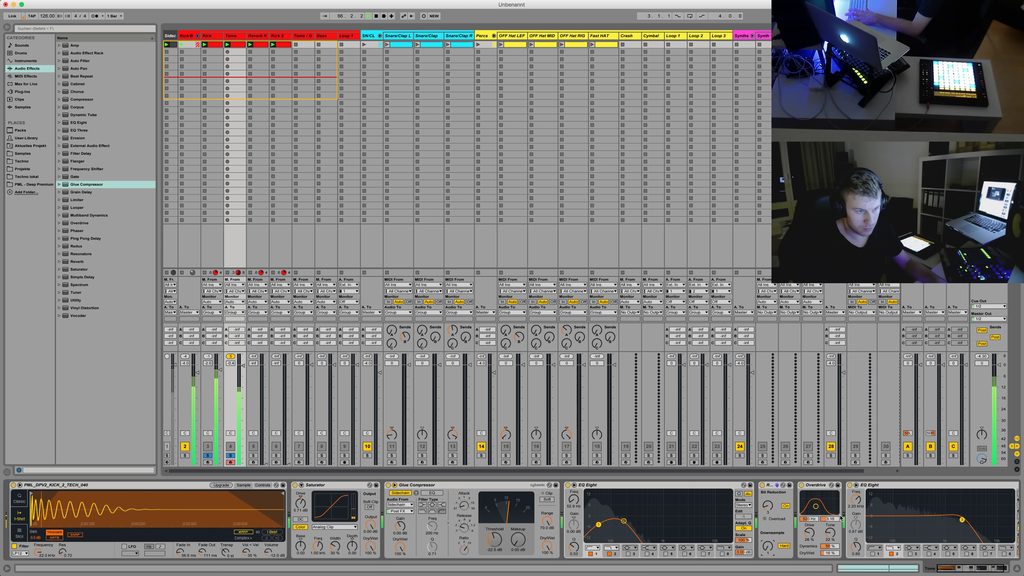
Lower the Toms Overdrive's filter frequency to about 140 Hz, and with only Toms soloed move the Glue Compressor between Redux and Overdrive
{"action": "left_click_drag", "start_coordinate": [816, 506], "coordinate": [807, 508]}
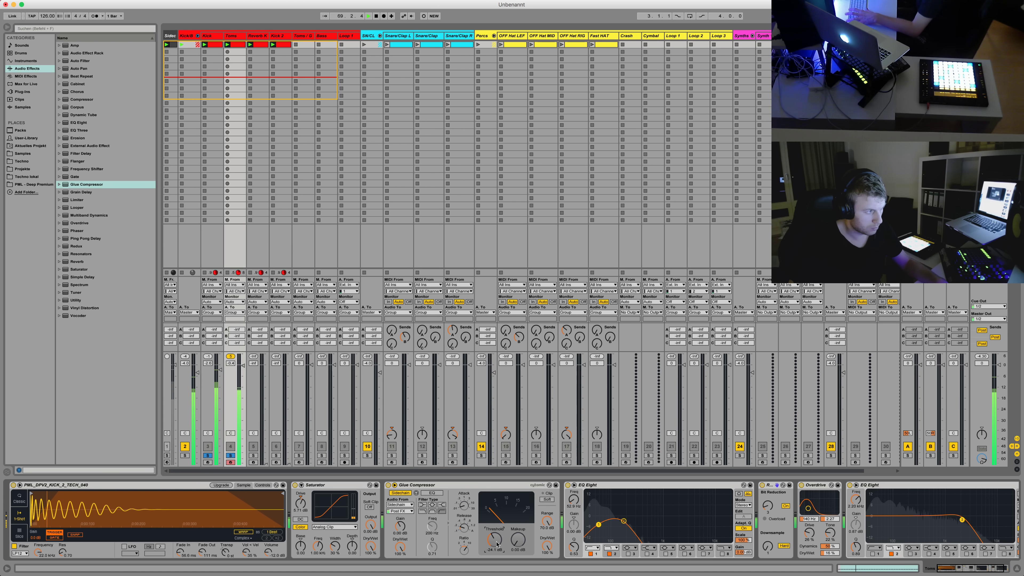
{"action": "left_click", "coordinate": [230, 455]}
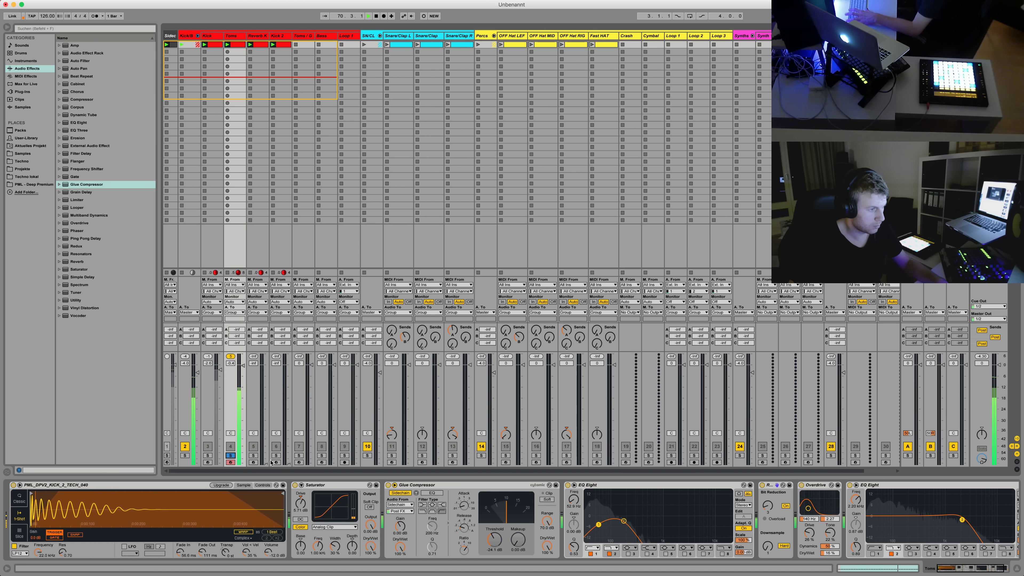
{"action": "left_click", "coordinate": [487, 483]}
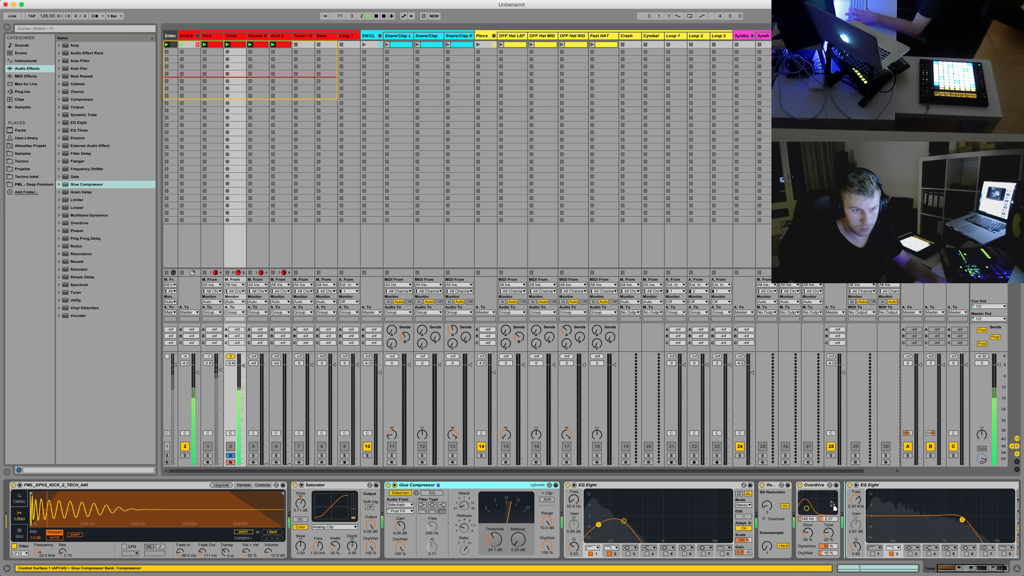
{"action": "left_click_drag", "start_coordinate": [774, 501], "coordinate": [794, 501]}
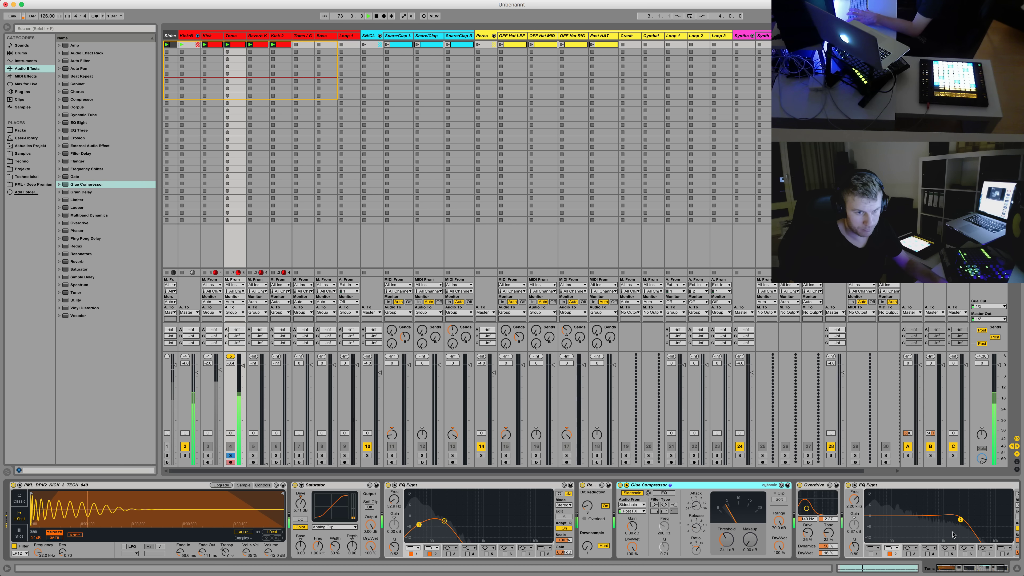
Lower the high-cut frequency in the Toms track's last EQ Eight and unsolo the track to judge it in the full mix
{"action": "left_click_drag", "start_coordinate": [960, 523], "coordinate": [895, 524]}
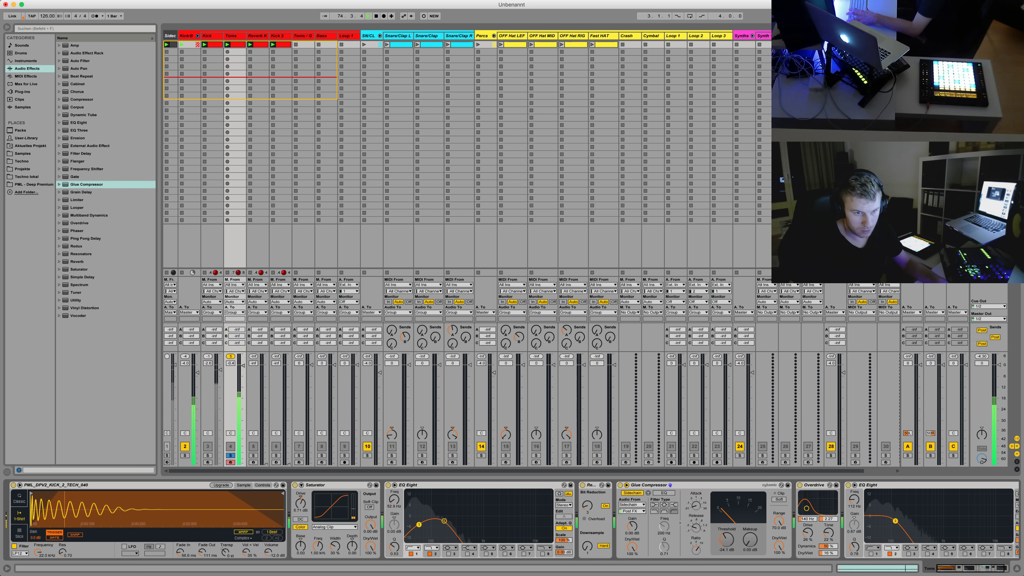
{"action": "left_click", "coordinate": [230, 455]}
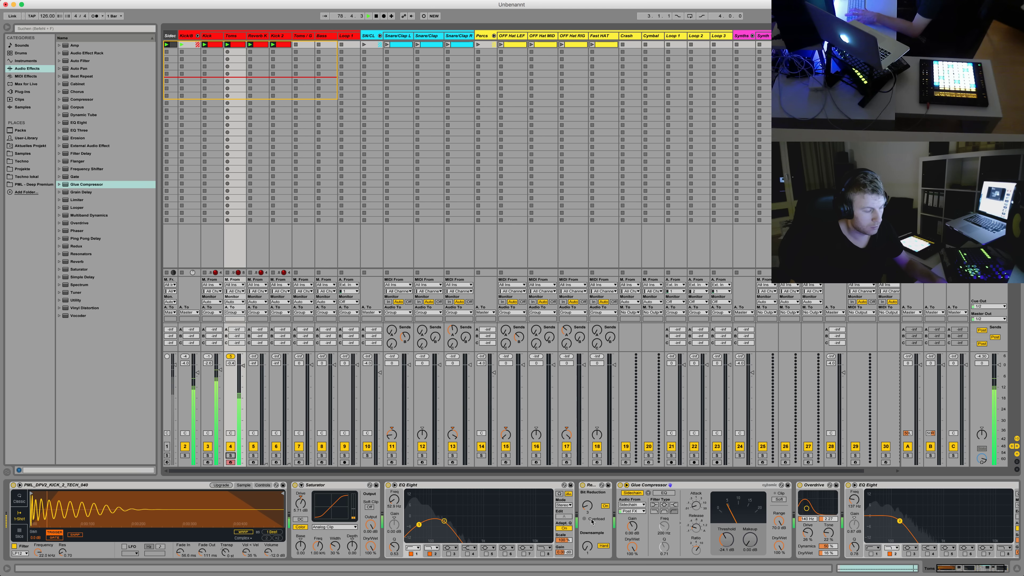
{"action": "left_click_drag", "start_coordinate": [593, 507], "coordinate": [592, 500]}
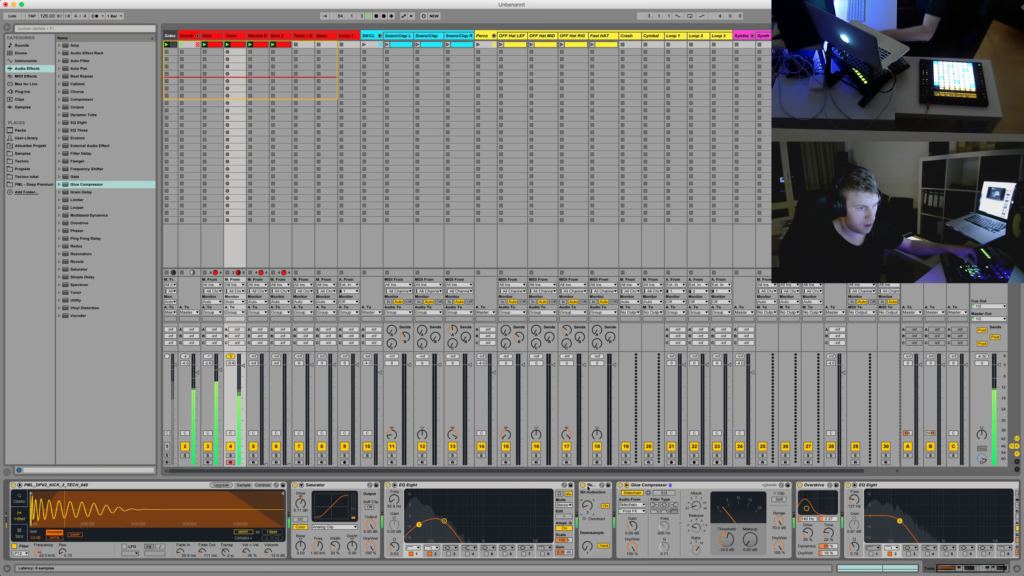
{"action": "left_click", "coordinate": [588, 486]}
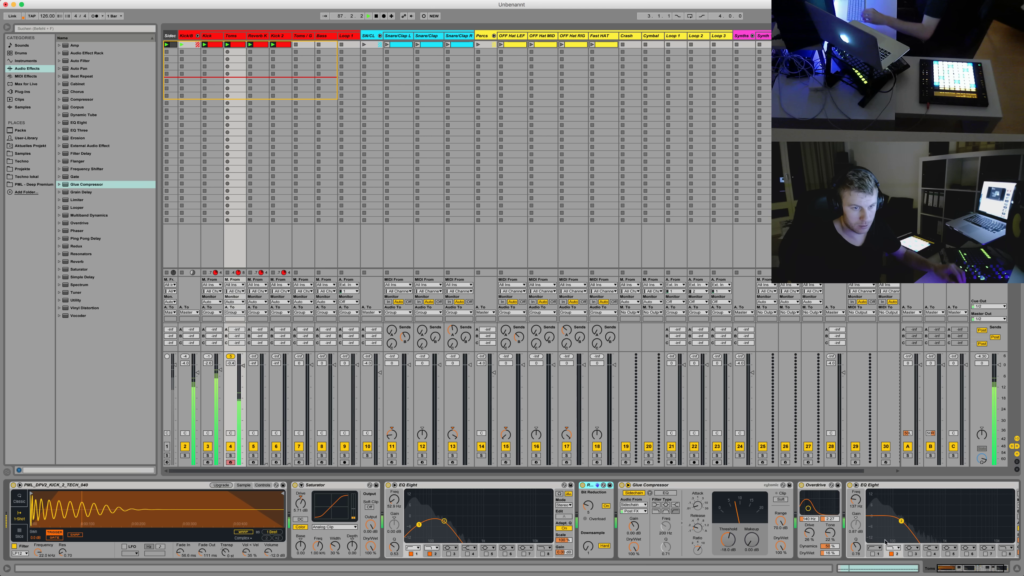
Fine-tune the last EQ Eight's high cut slightly lower and compare the Toms track with its first EQ Eight bypassed
{"action": "mouse_move", "coordinate": [901, 525]}
{"action": "left_mouse_down"}
{"action": "mouse_move", "coordinate": [986, 523]}
{"action": "mouse_move", "coordinate": [892, 520]}
{"action": "left_mouse_up"}
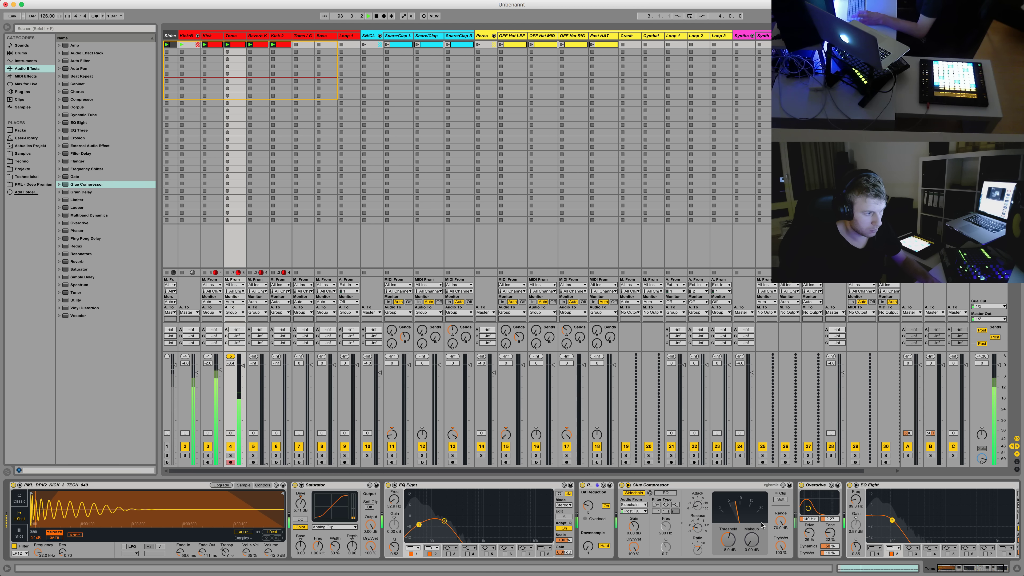
{"action": "left_click", "coordinate": [387, 485]}
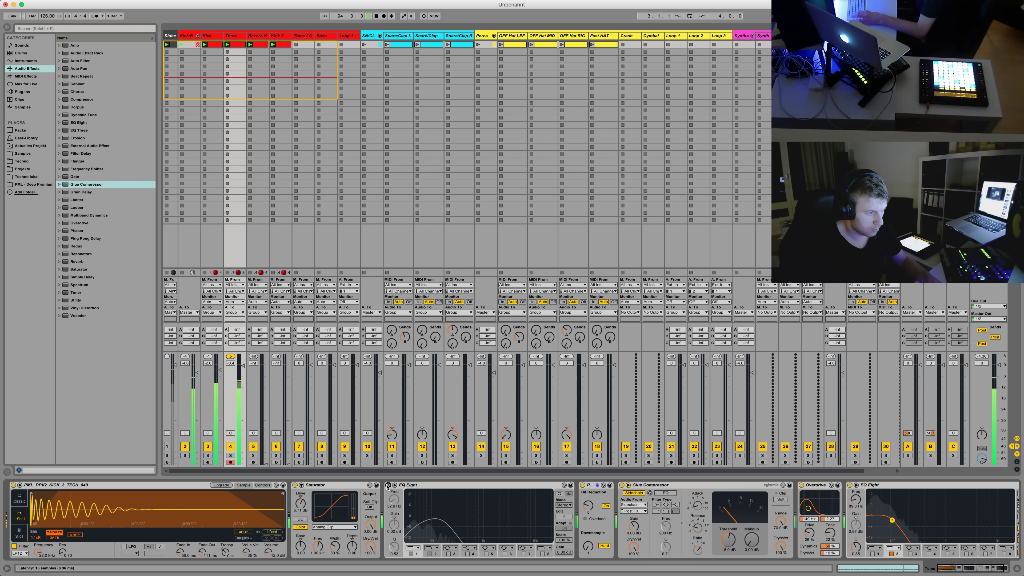
{"action": "left_click", "coordinate": [388, 485]}
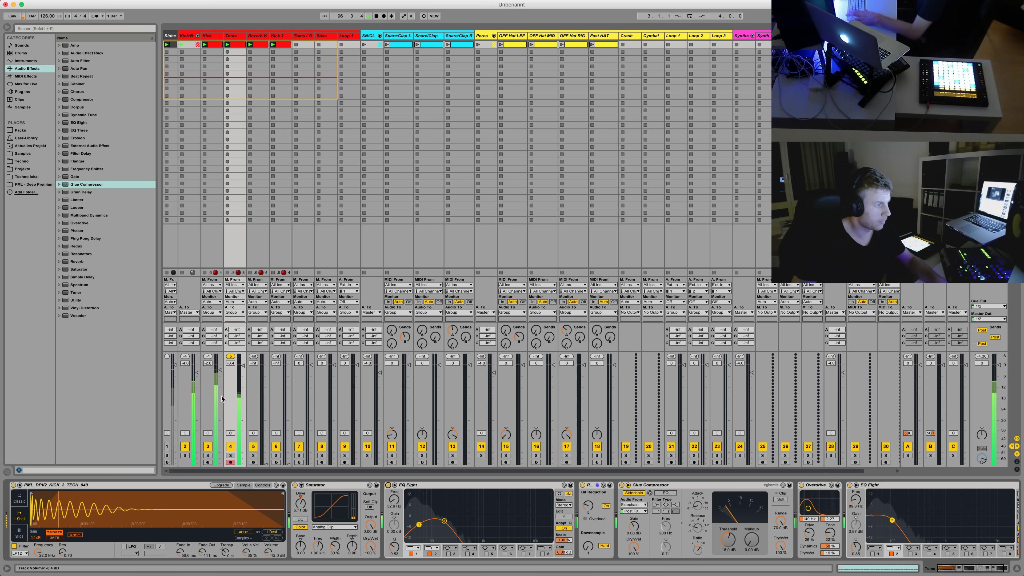
Raise the Reverb Kick track's volume and check the track briefly in solo
{"action": "left_click_drag", "start_coordinate": [261, 463], "coordinate": [264, 460]}
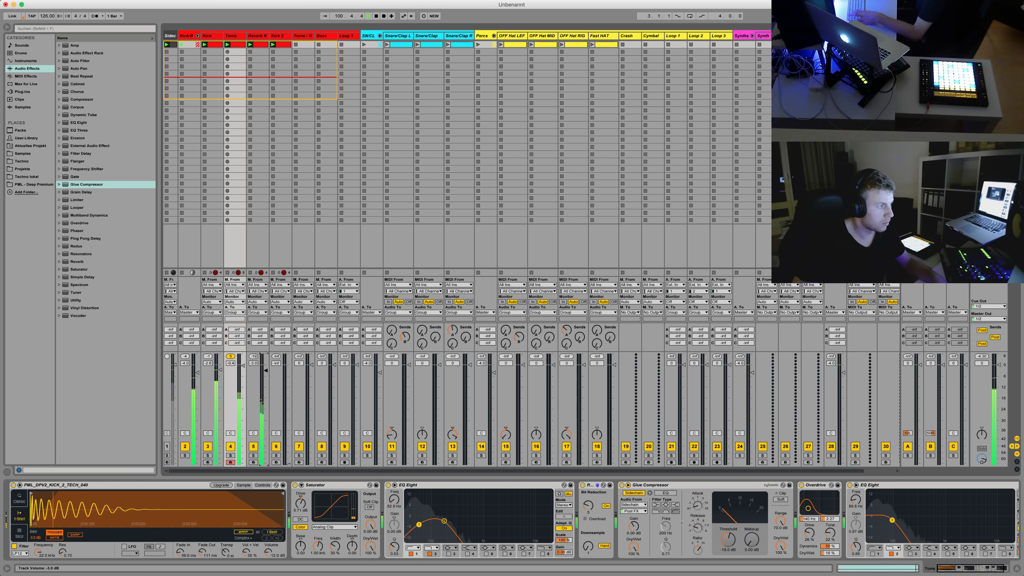
{"action": "left_click", "coordinate": [253, 455]}
{"action": "left_click", "coordinate": [253, 456]}
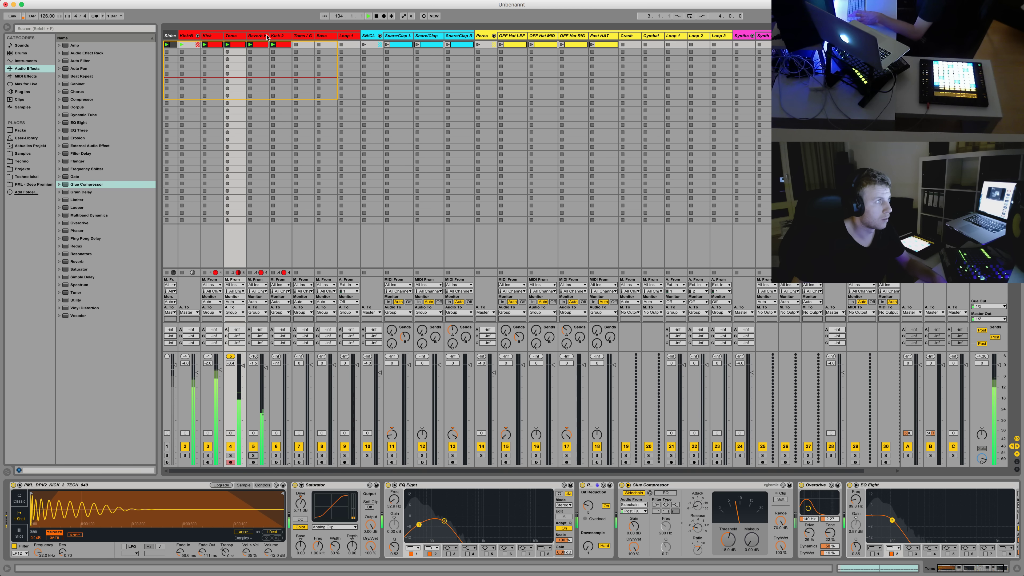
Add a Utility to the end of the Reverb Kick device chain and audition the track soloed and in the mix
{"action": "key", "text": "Right"}
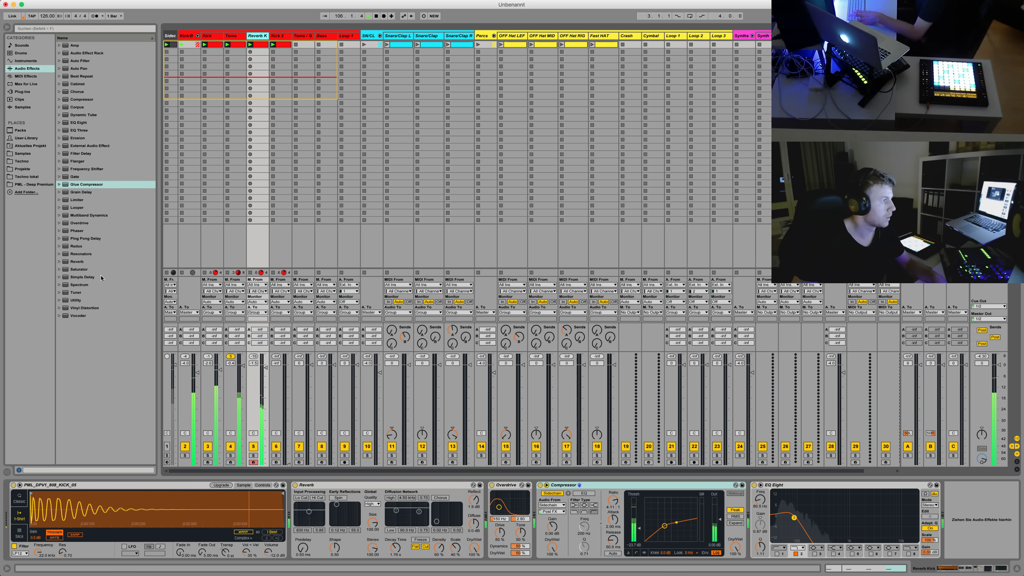
{"action": "left_click_drag", "start_coordinate": [76, 300], "coordinate": [255, 459]}
{"action": "left_click", "coordinate": [253, 455]}
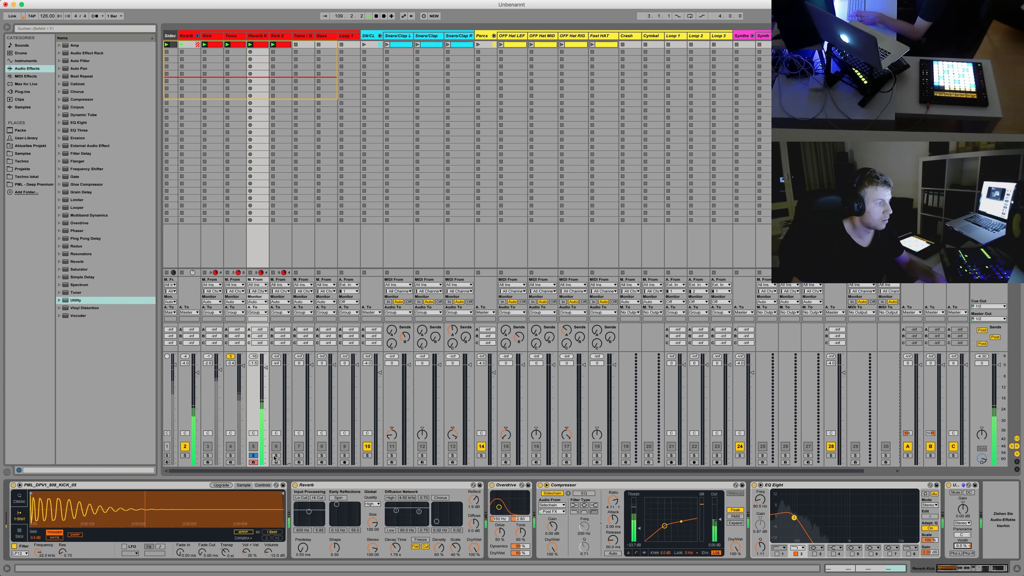
{"action": "left_click", "coordinate": [254, 455]}
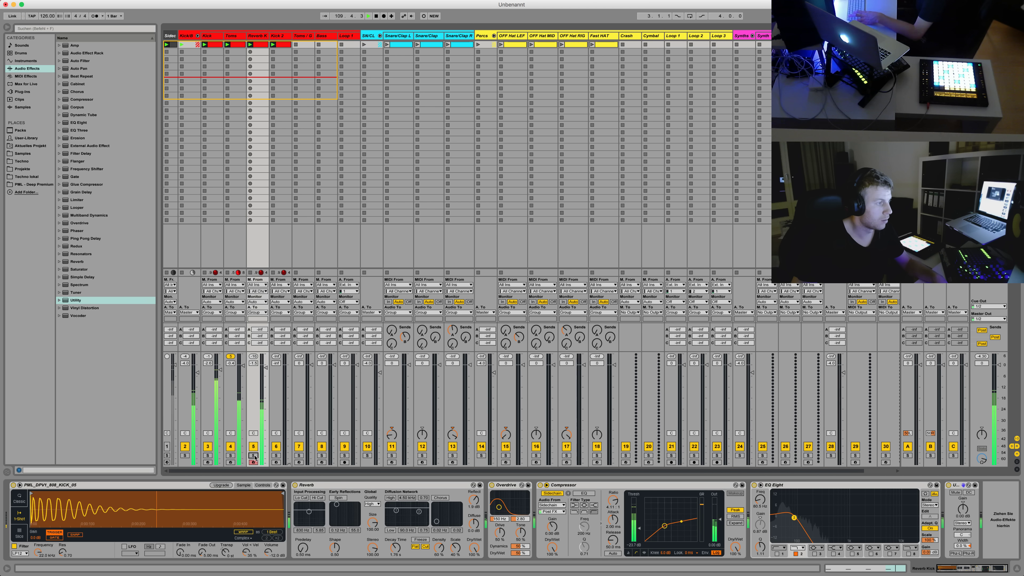
Fine-tune the Reverb Kick level and raise the Kick 2 track's volume to about -8 dB
{"action": "left_click", "coordinate": [264, 365]}
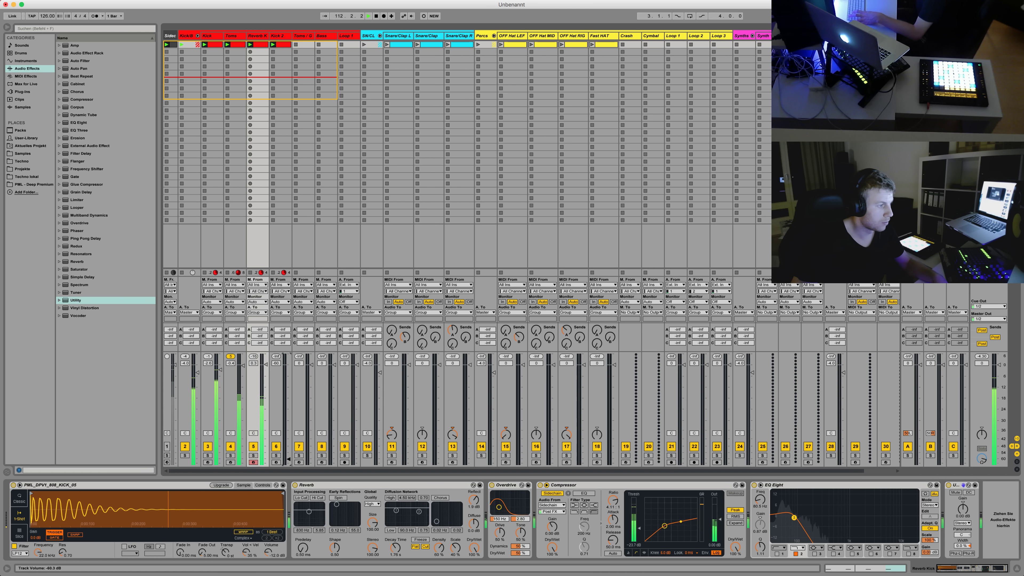
{"action": "left_click_drag", "start_coordinate": [288, 434], "coordinate": [288, 396]}
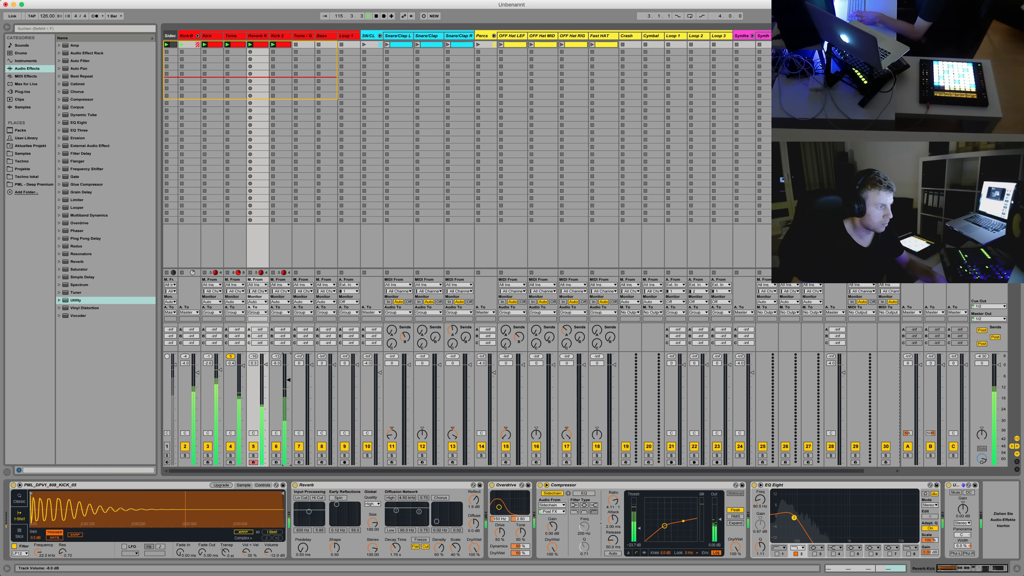
{"action": "left_click_drag", "start_coordinate": [288, 375], "coordinate": [288, 376]}
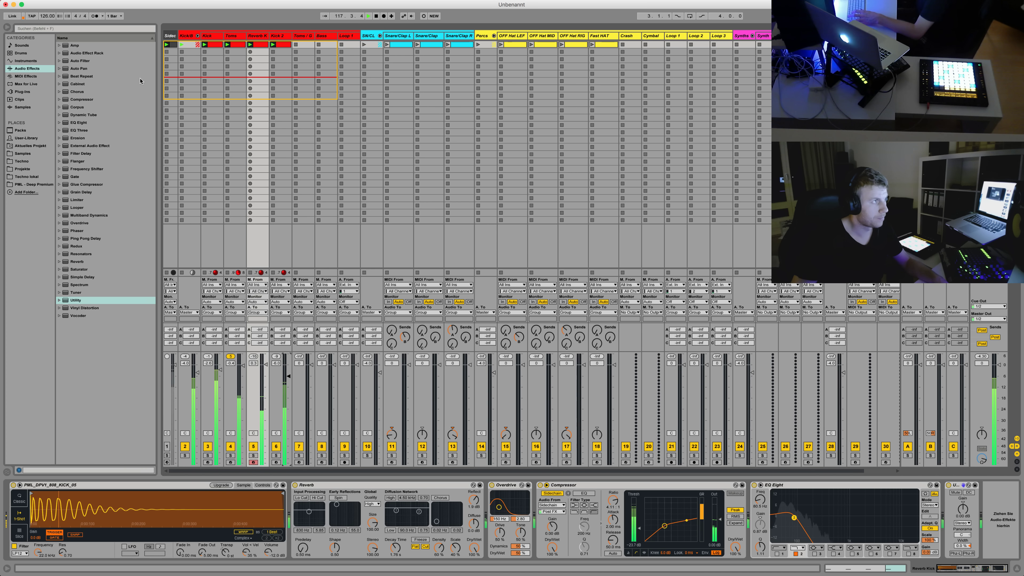
On the Kick/Bass group, limit the Dry/Wet macro mapping of the A Bit Warmer Saturator to a maximum of 40 %
{"action": "left_click", "coordinate": [185, 36]}
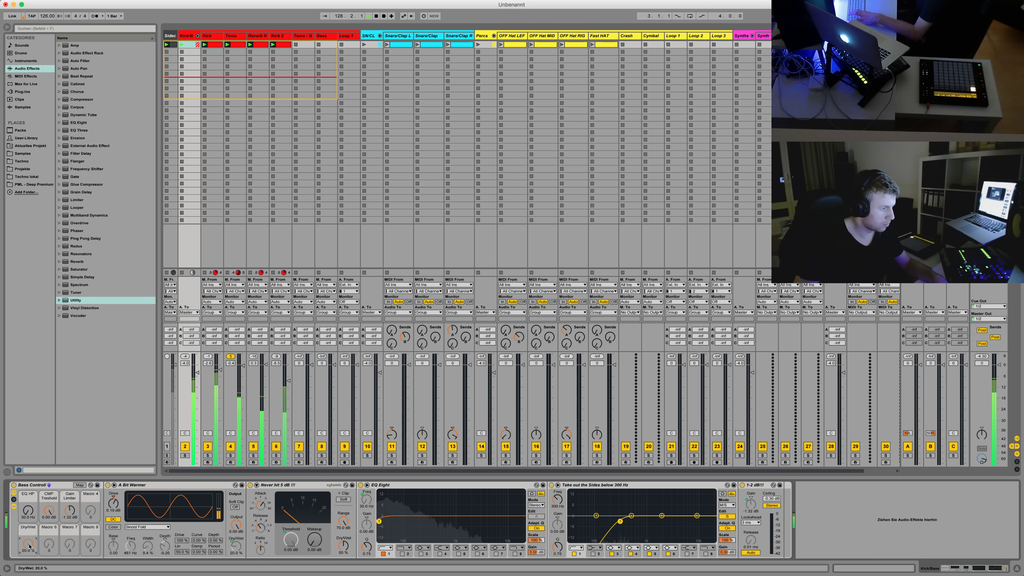
{"action": "right_click", "coordinate": [237, 551]}
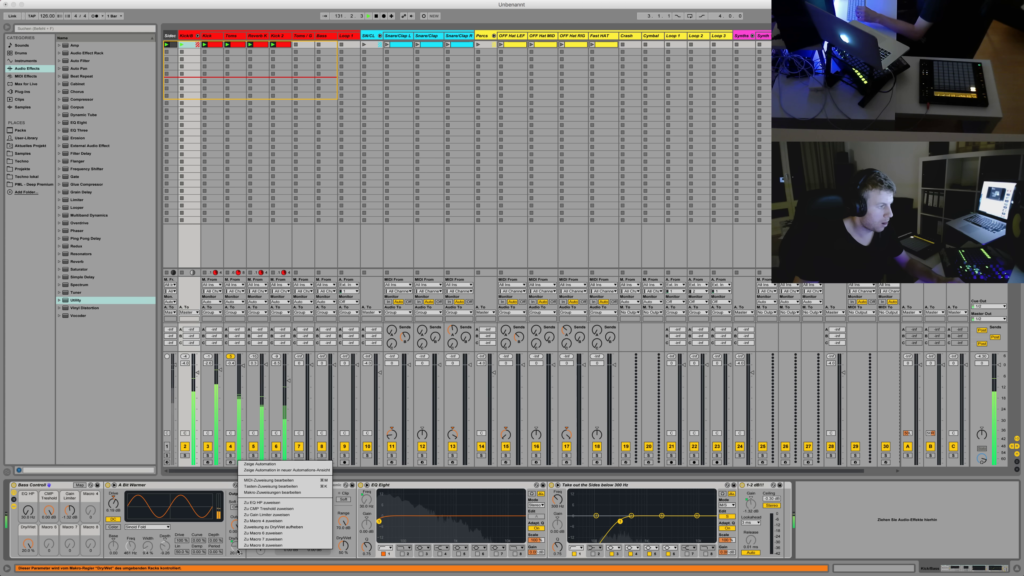
{"action": "left_click", "coordinate": [258, 492]}
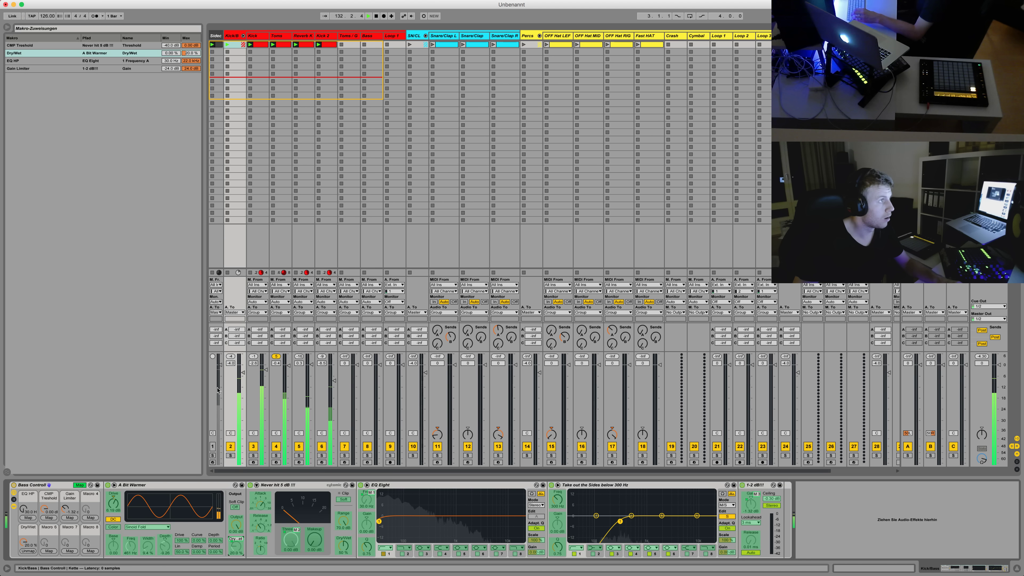
{"action": "left_click", "coordinate": [188, 52]}
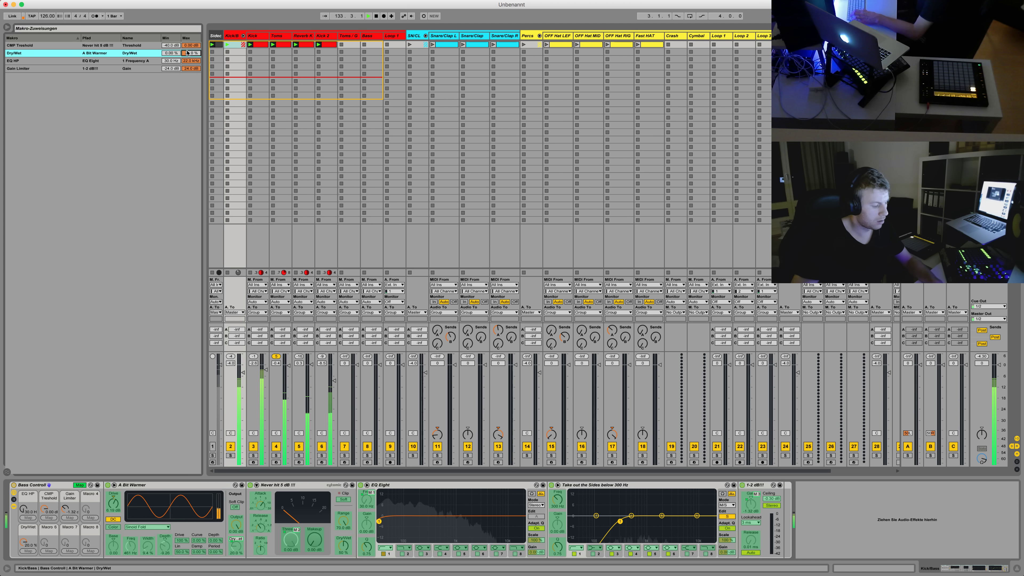
{"action": "type", "text": "40"}
{"action": "key", "text": "Return"}
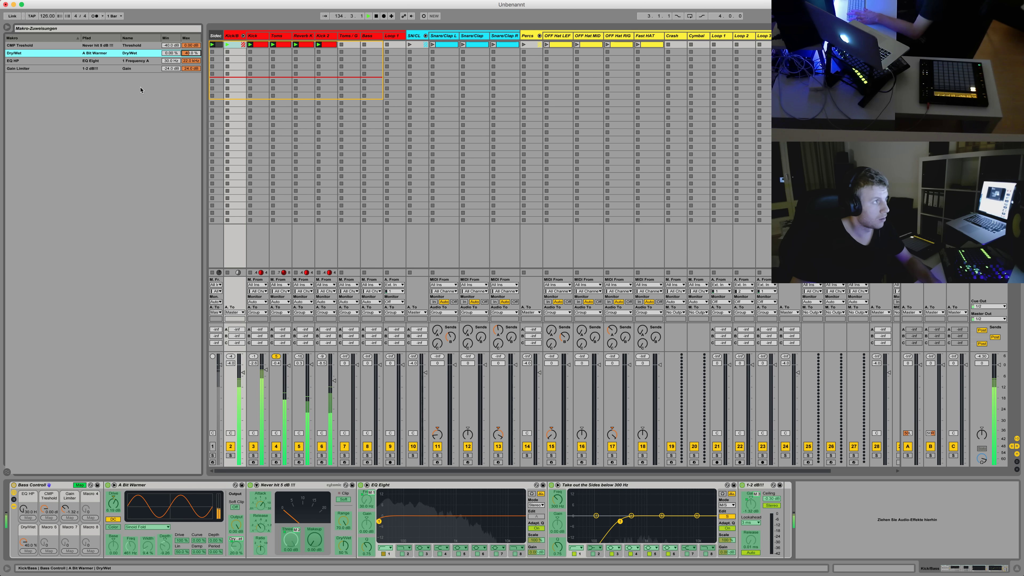
{"action": "left_click", "coordinate": [81, 485]}
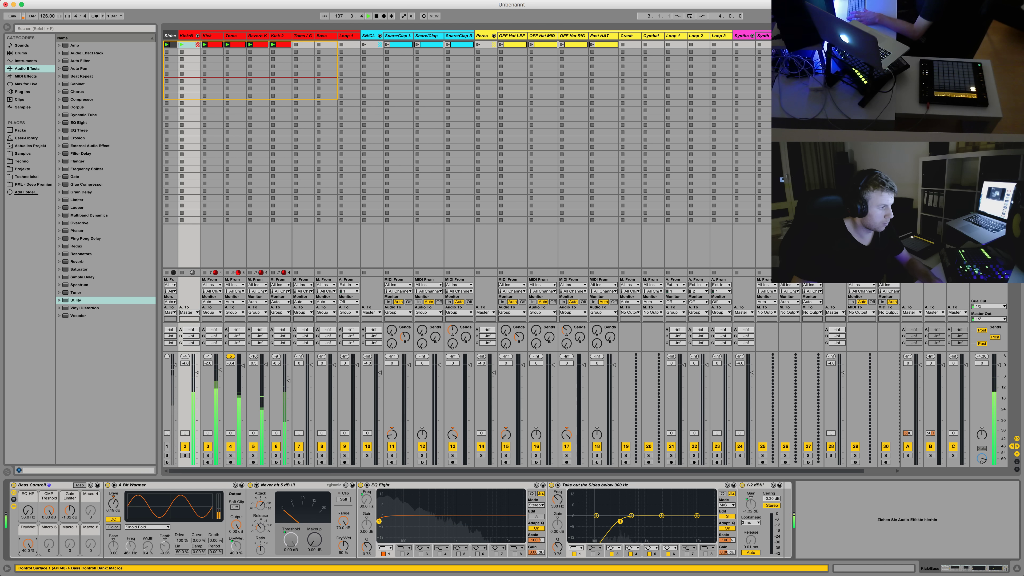
Lower the group's Dry/Wet macro to about 28.7 %, compare with the Never hit 5 dB compressor bypassed, and adjust the limiter gain macro
{"action": "left_click_drag", "start_coordinate": [28, 543], "coordinate": [27, 545]}
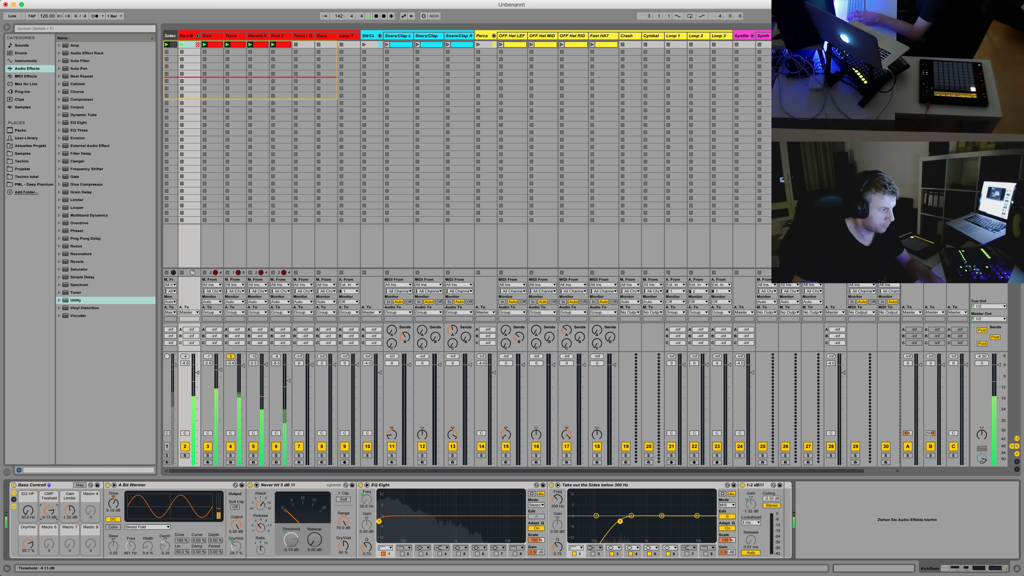
{"action": "left_click", "coordinate": [250, 485]}
{"action": "left_click", "coordinate": [249, 485]}
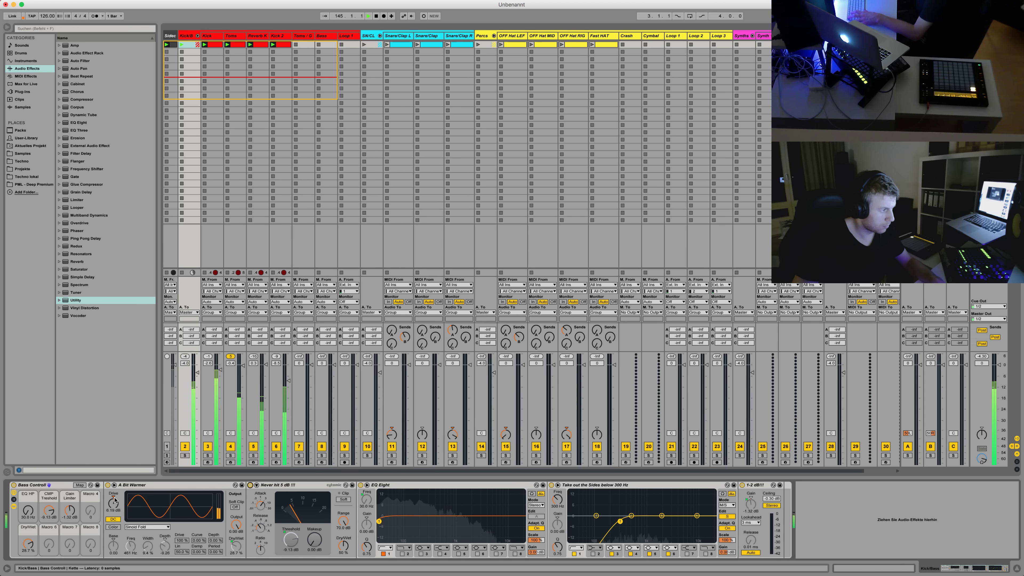
{"action": "left_click_drag", "start_coordinate": [70, 510], "coordinate": [70, 498]}
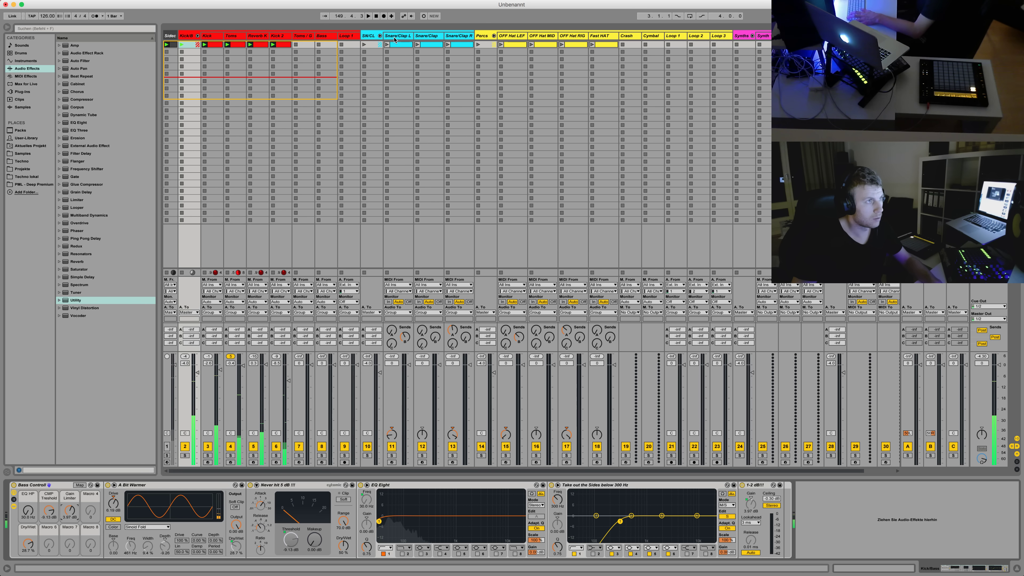
Rename the rolling Toms track to Bass and restart playback
{"action": "key", "text": "super+Tab"}
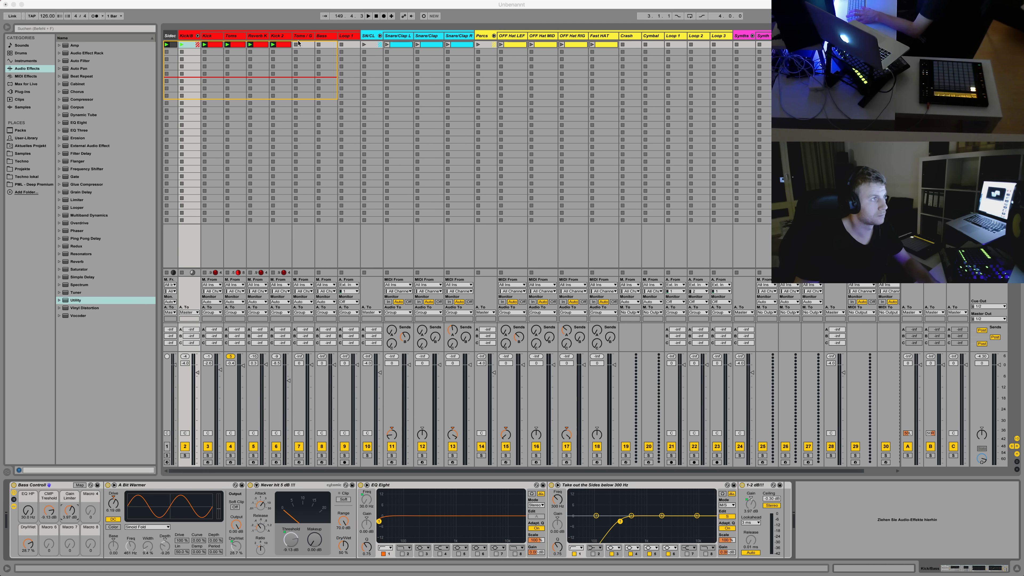
{"action": "key", "text": "super+Tab"}
{"action": "left_click", "coordinate": [237, 36]}
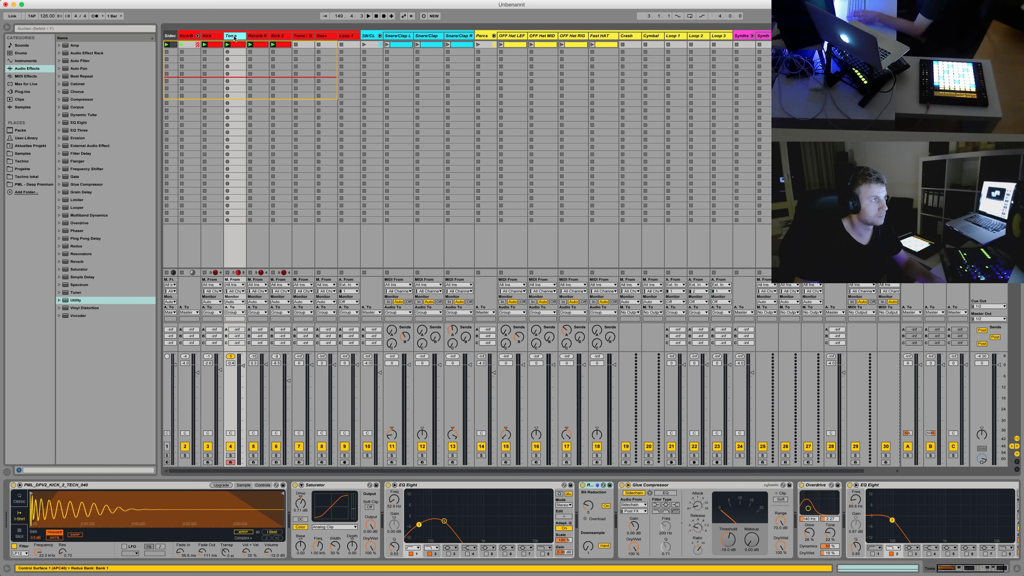
{"action": "type", "text": "Ba"}
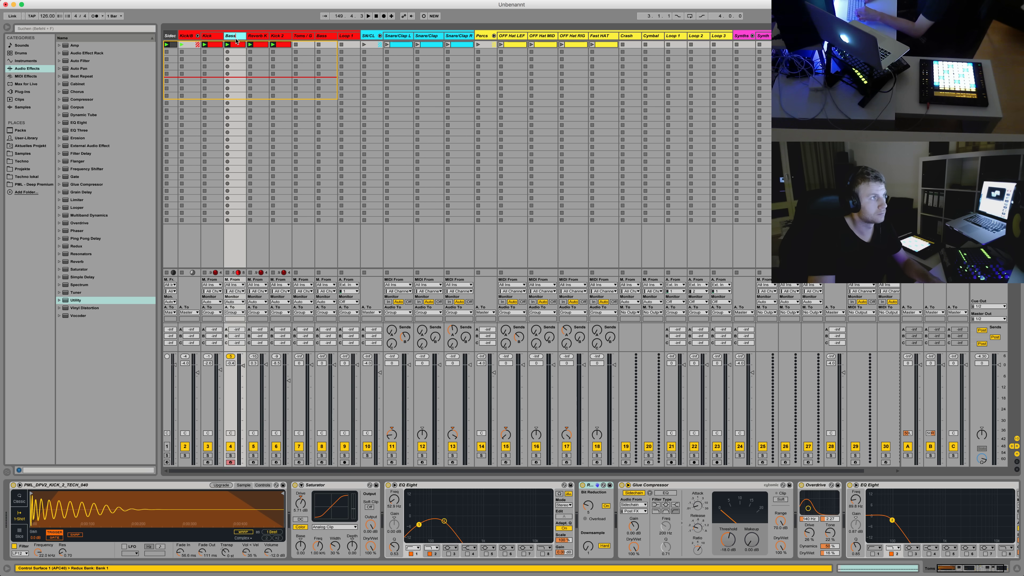
{"action": "type", "text": "ss"}
{"action": "key", "text": "Return"}
{"action": "key", "text": "space"}
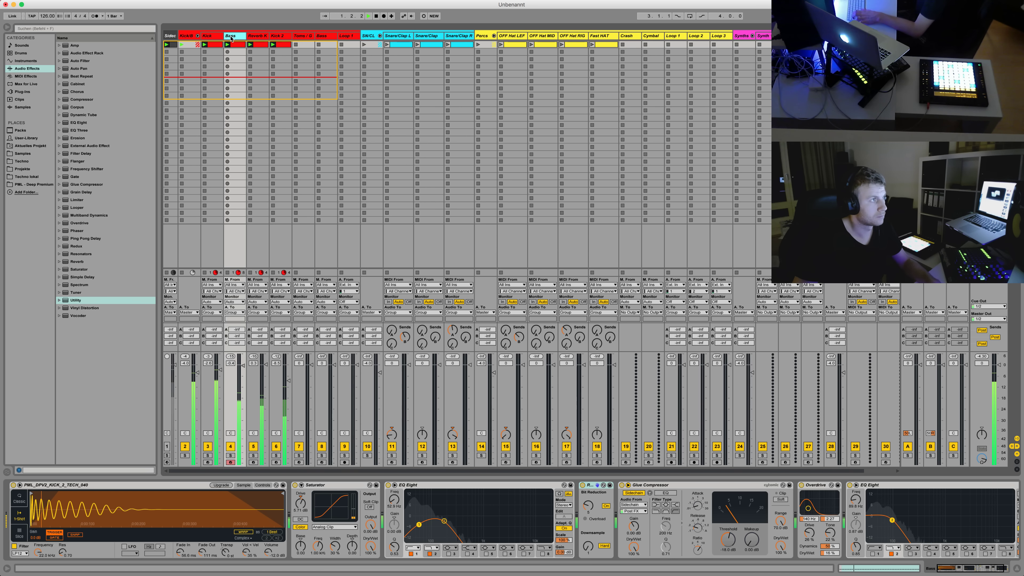
Delete the unused Loop 1 track and the empty spare Bass track from the kick group
{"action": "left_click", "coordinate": [301, 38]}
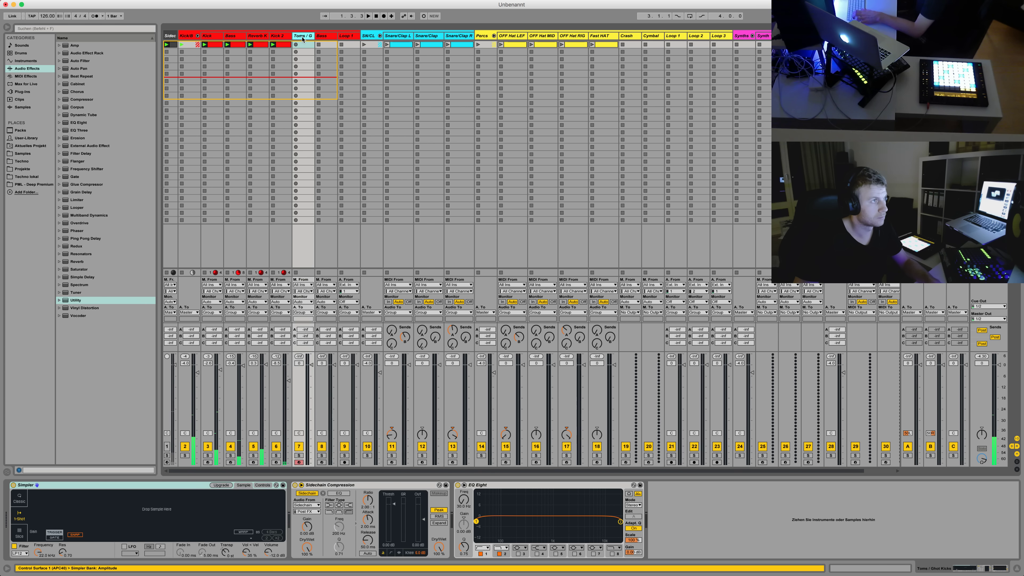
{"action": "left_click", "coordinate": [323, 37]}
{"action": "left_click", "coordinate": [344, 38]}
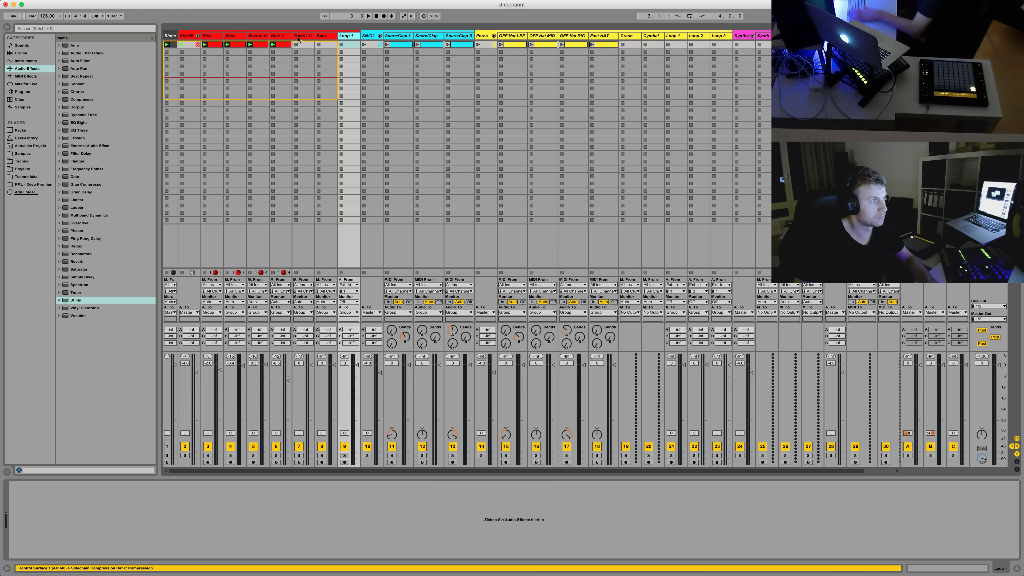
{"action": "key", "text": "Delete"}
{"action": "left_click", "coordinate": [307, 47]}
{"action": "left_click", "coordinate": [322, 36]}
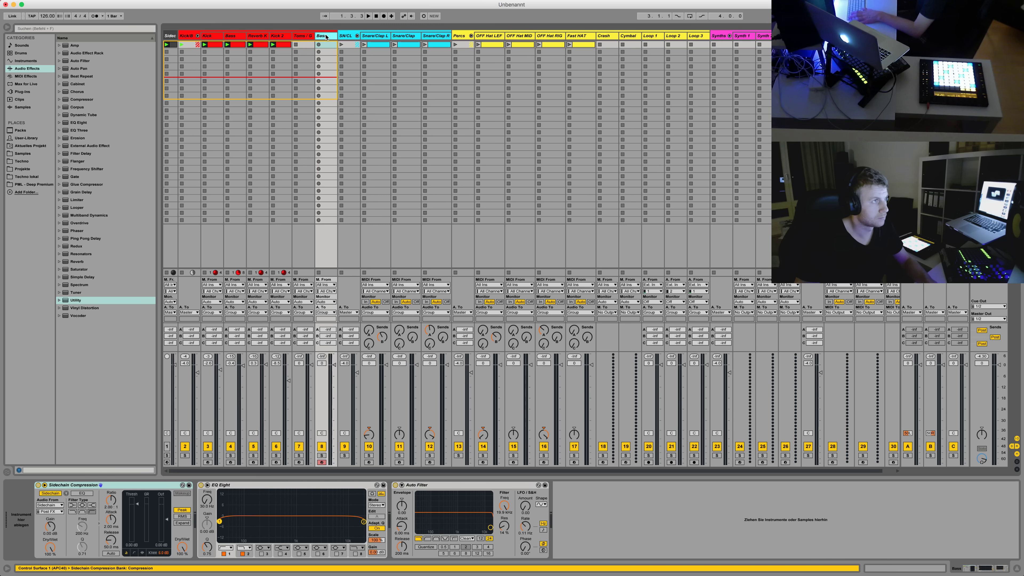
{"action": "key", "text": "Delete"}
{"action": "left_click", "coordinate": [301, 38]}
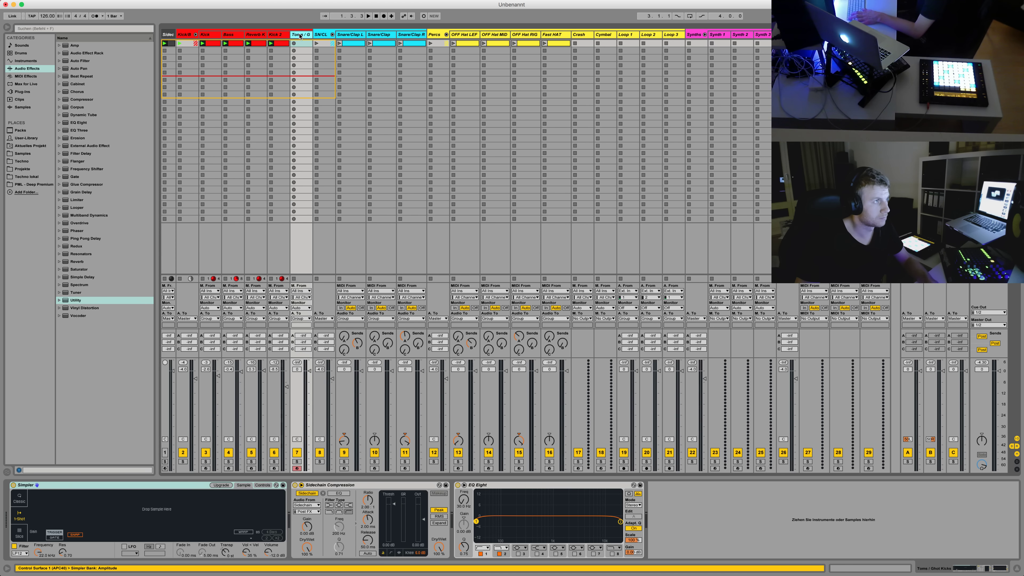
Start saving the set and choose the Projects folder inside technotemplates as its location
{"action": "key", "text": "super+s"}
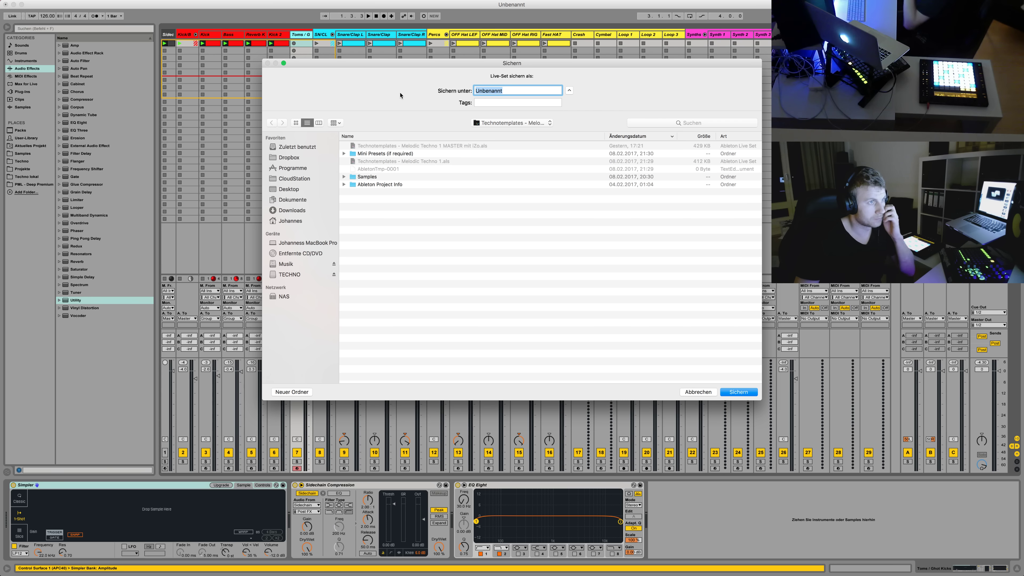
{"action": "left_click", "coordinate": [513, 123]}
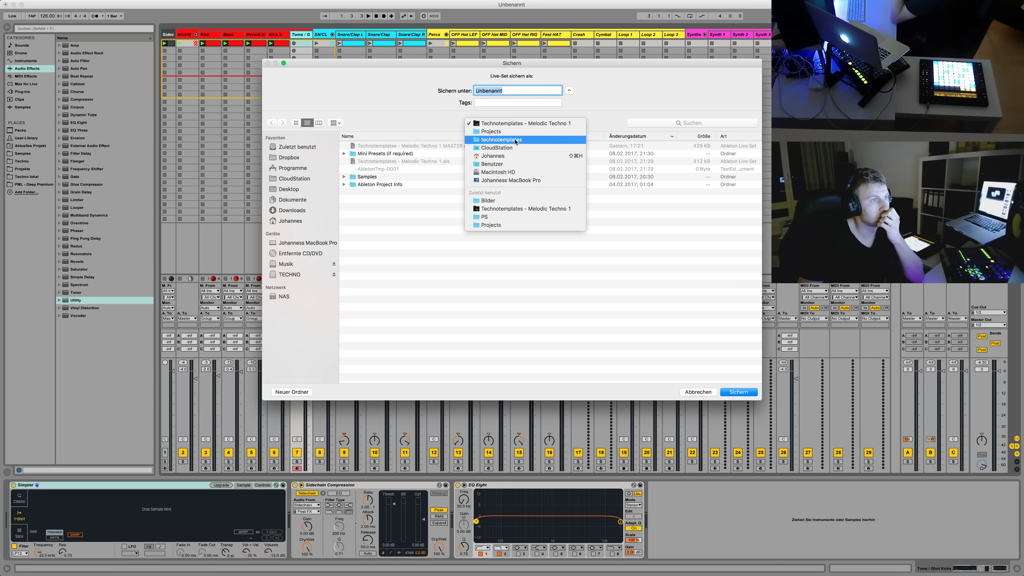
{"action": "left_click", "coordinate": [515, 139]}
{"action": "double_click", "coordinate": [395, 155]}
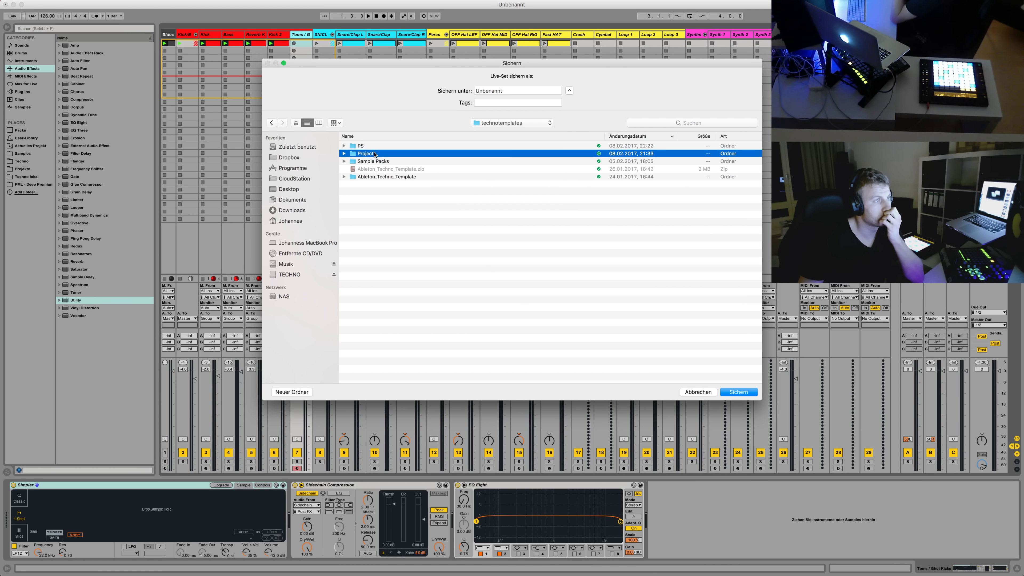
{"action": "left_click", "coordinate": [524, 123]}
Name the set Drumcode Style and save it
{"action": "double_click", "coordinate": [485, 89]}
{"action": "type", "text": "Beye"}
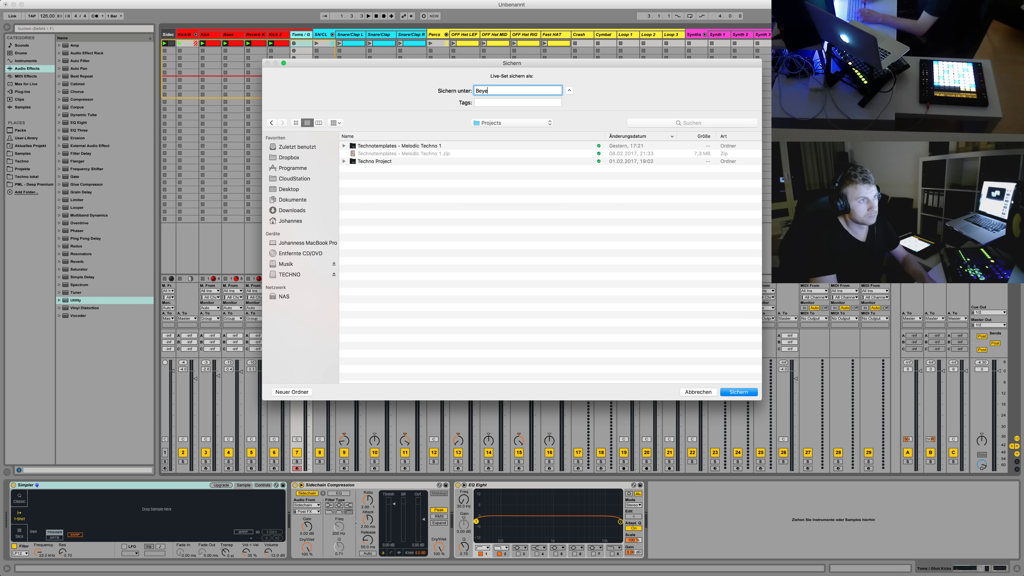
{"action": "key", "text": "BackSpace"}
{"action": "key", "text": "BackSpace"}
{"action": "key", "text": "BackSpace"}
{"action": "type", "text": "Drum"}
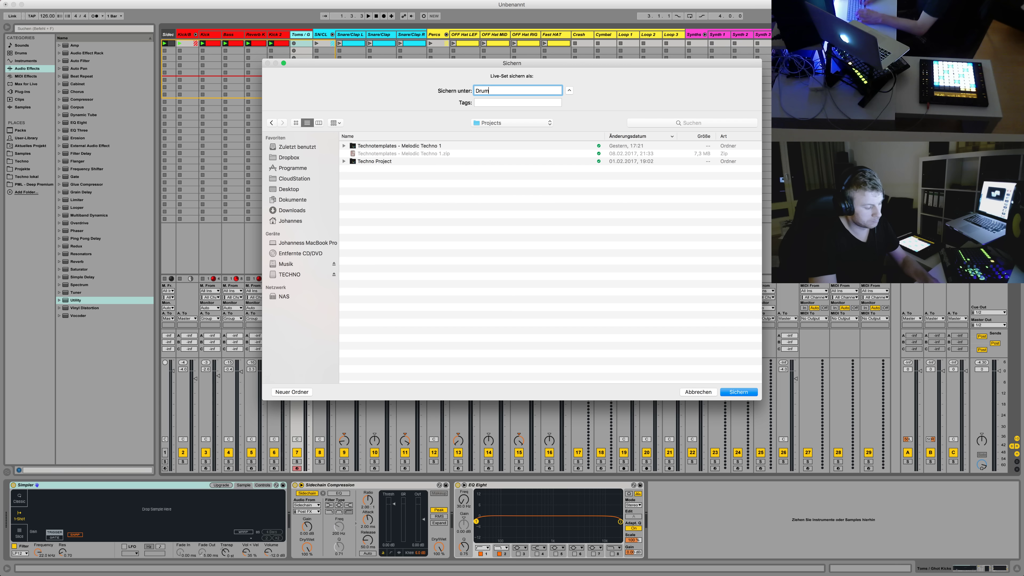
{"action": "type", "text": "code Sty"}
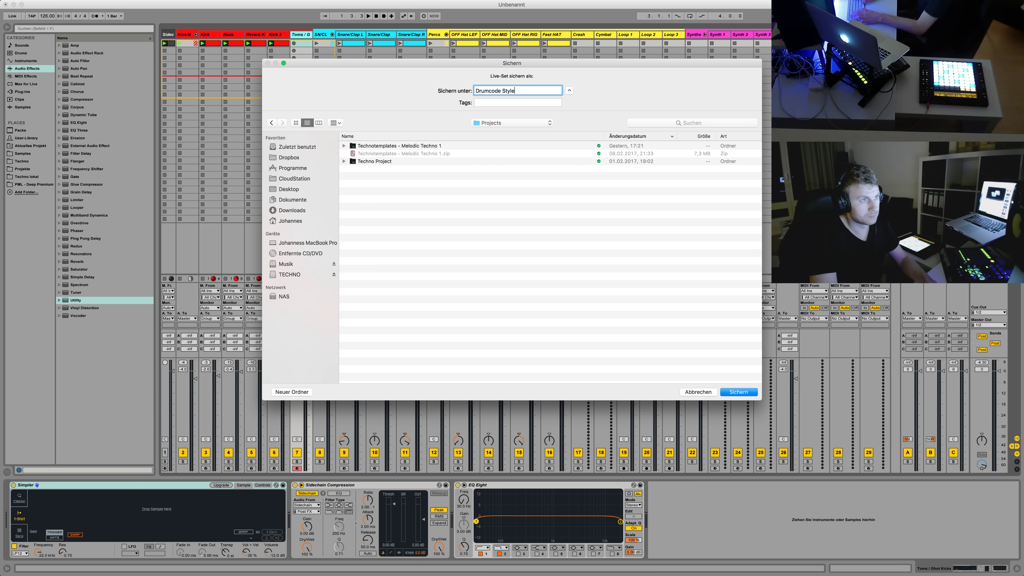
{"action": "type", "text": "le"}
{"action": "key", "text": "Return"}
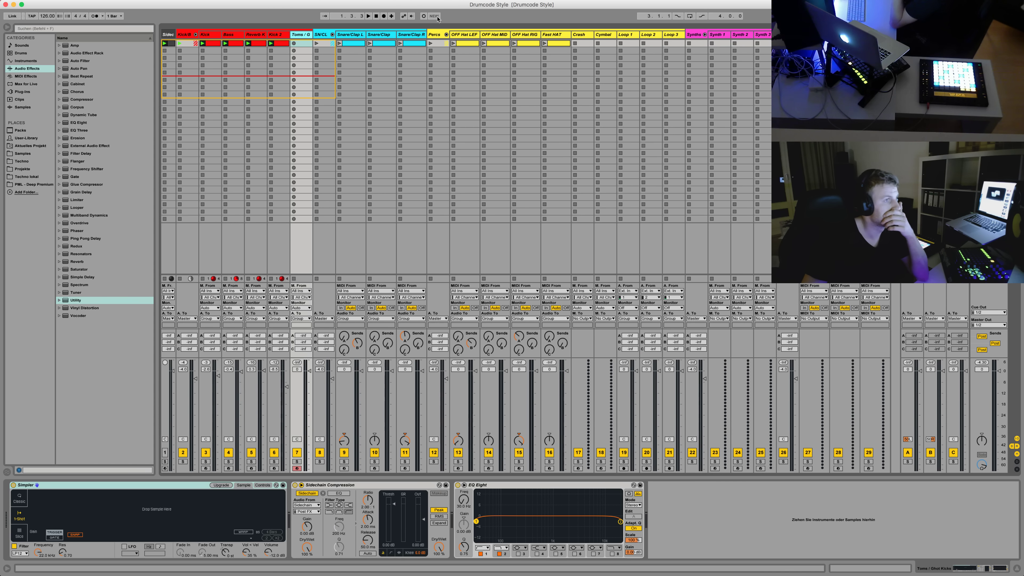
Play the loop and insert a new audio track right after the reverb kick track
{"action": "key", "text": "space"}
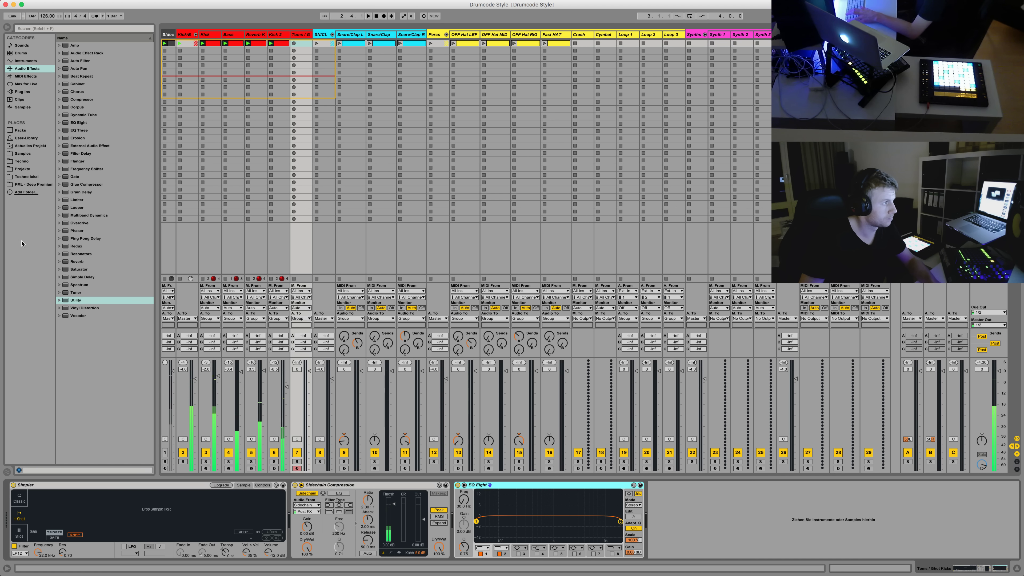
{"action": "left_click", "coordinate": [255, 35]}
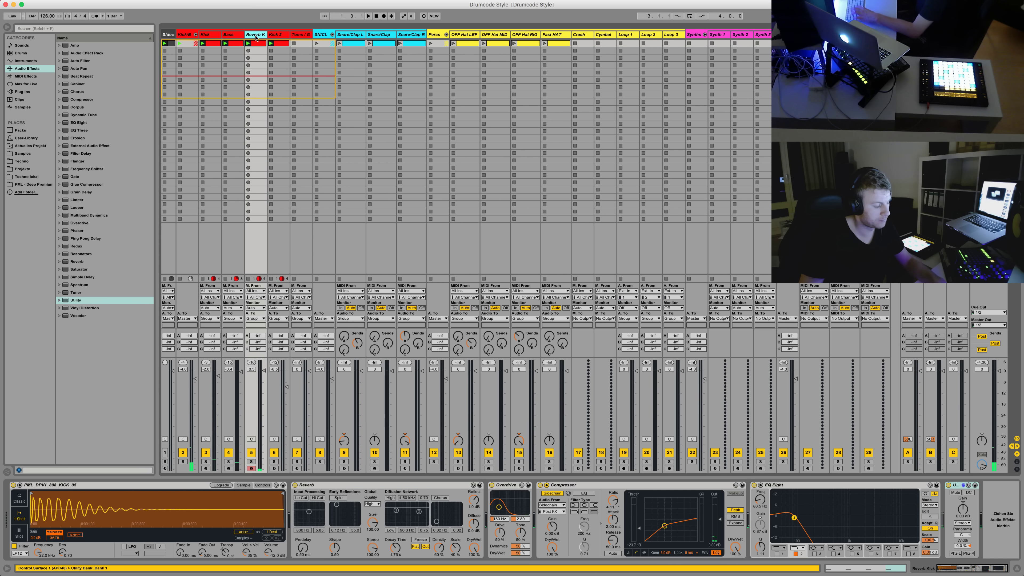
{"action": "key", "text": "super+t"}
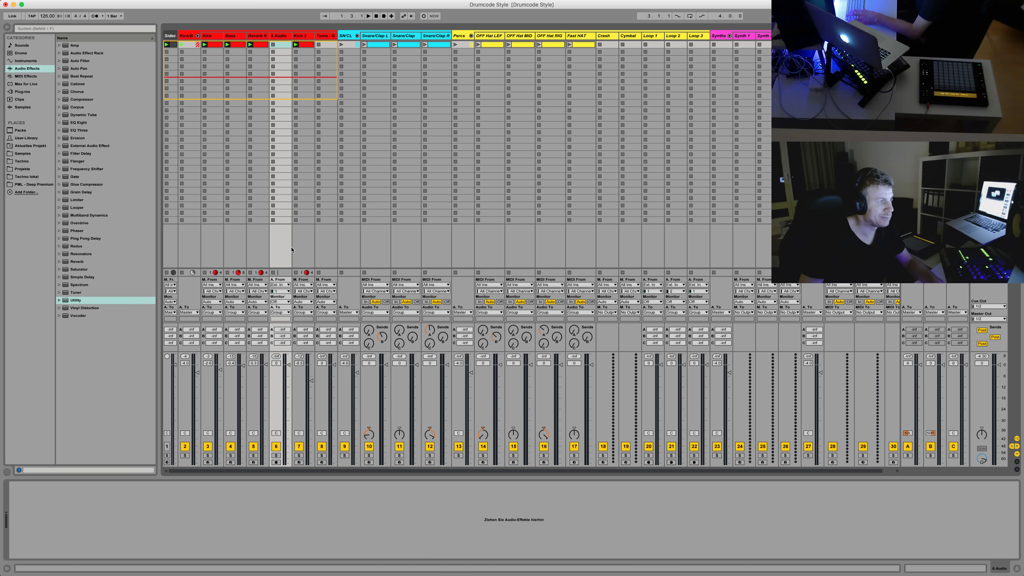
Adjust the Reverb decay time on the soloed reverb kick track, unsolo it, and compare the mix with that track muted
{"action": "key", "text": "space"}
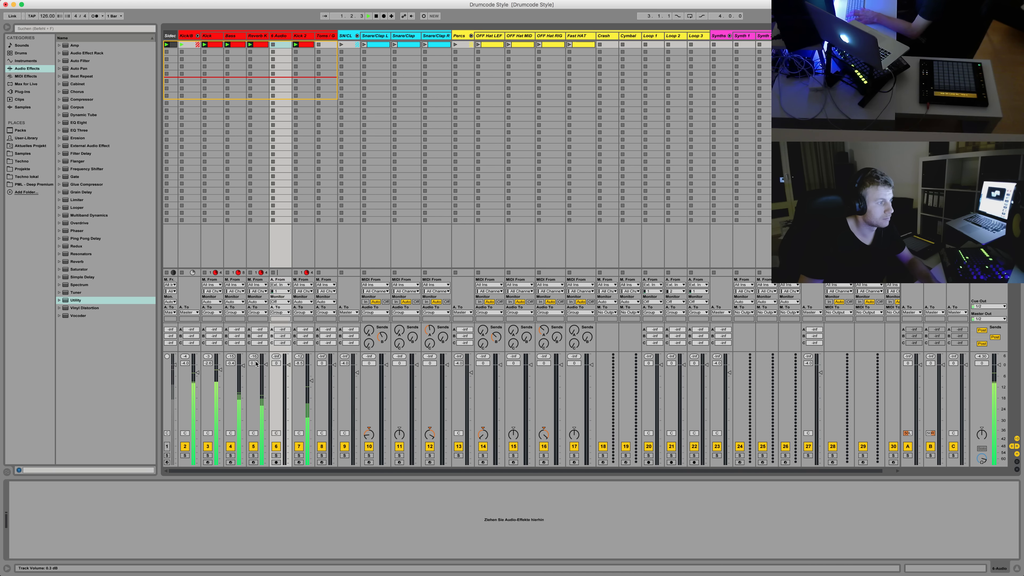
{"action": "key", "text": "space"}
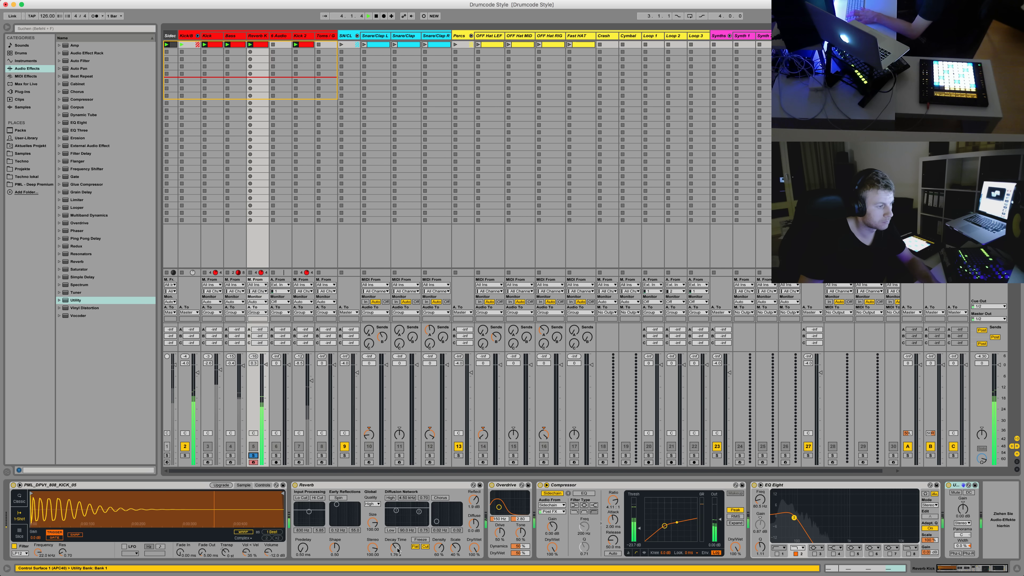
{"action": "left_click_drag", "start_coordinate": [398, 550], "coordinate": [398, 550]}
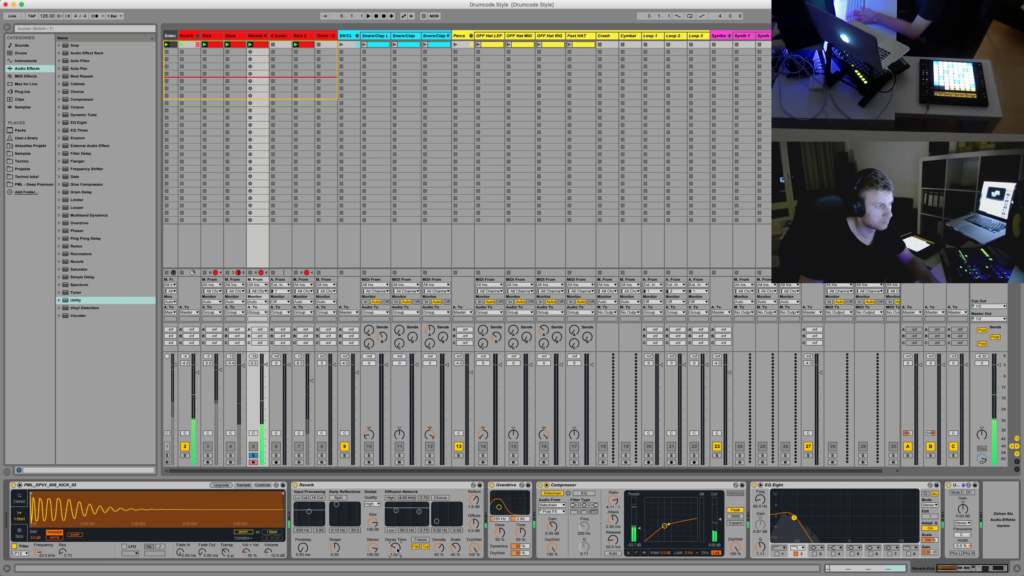
{"action": "left_click", "coordinate": [251, 456]}
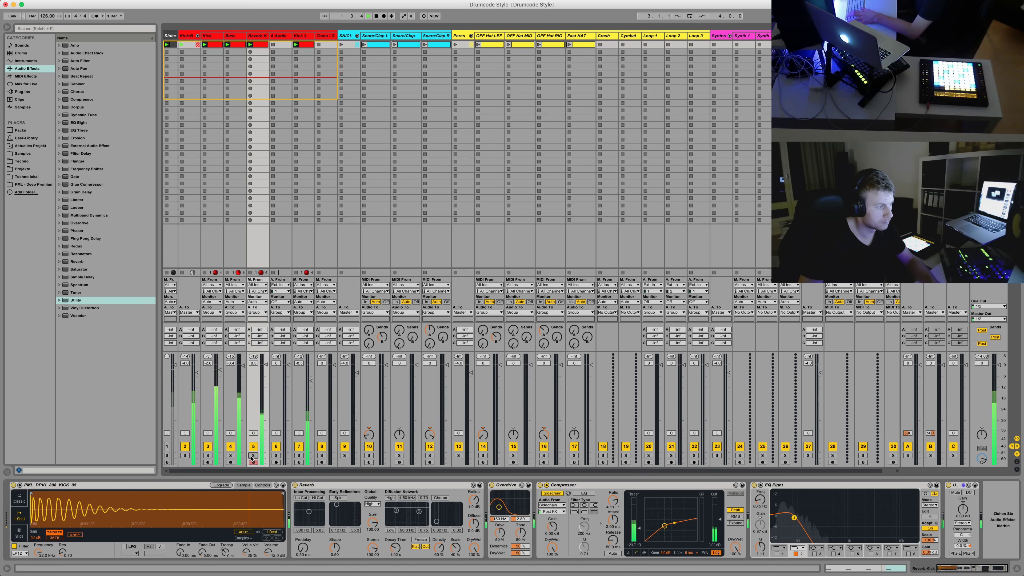
{"action": "left_click", "coordinate": [255, 448]}
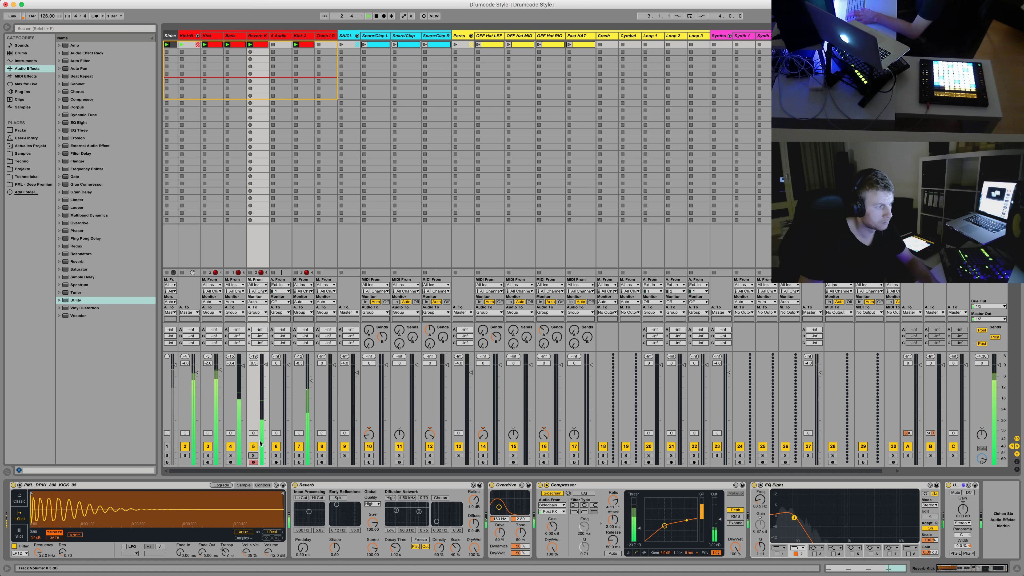
{"action": "left_click", "coordinate": [254, 447]}
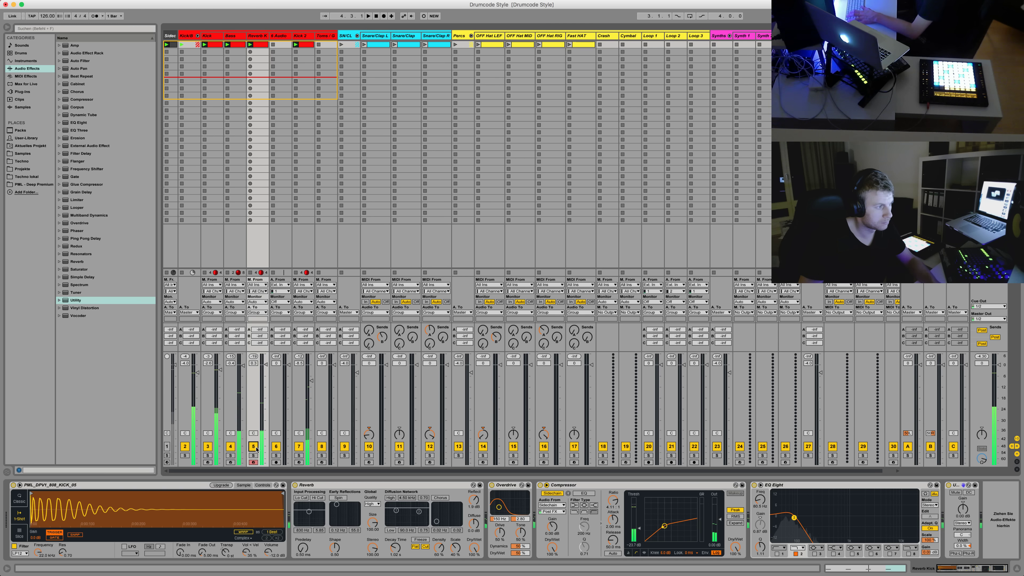
{"action": "key", "text": "space"}
{"action": "key", "text": "space"}
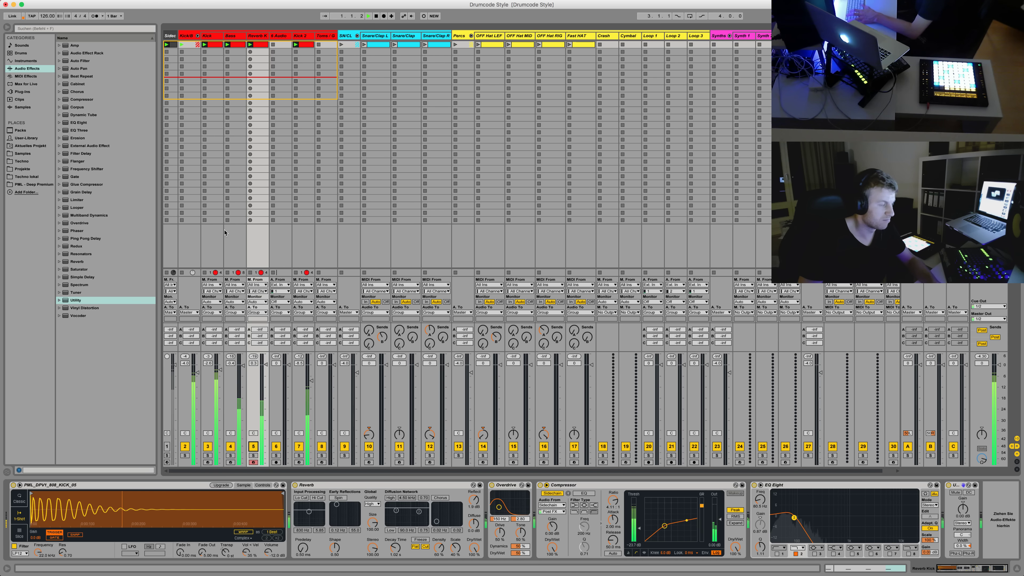
Delete the empty audio track beside the reverb kick track
{"action": "left_click", "coordinate": [288, 37]}
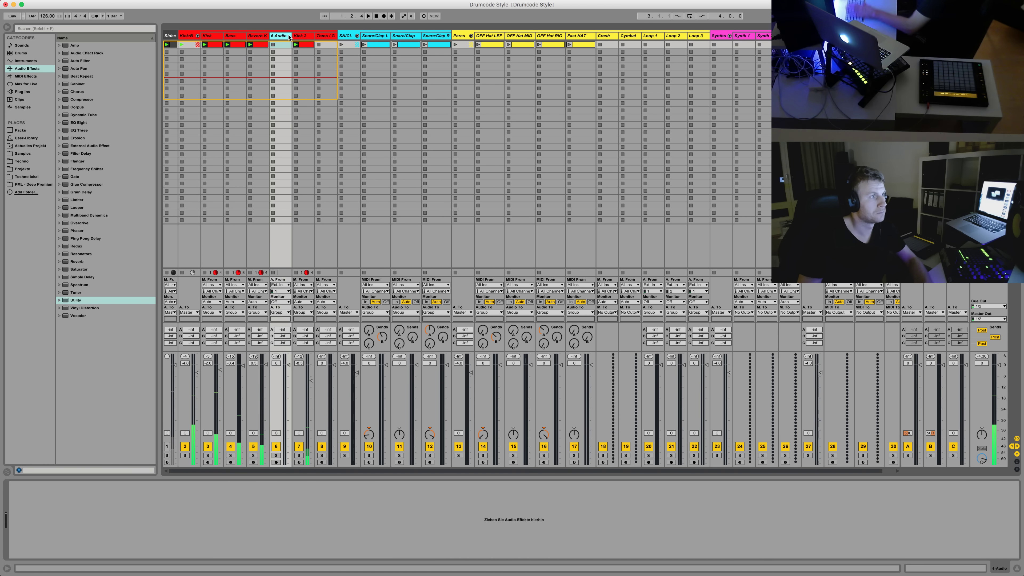
{"action": "key", "text": "Delete"}
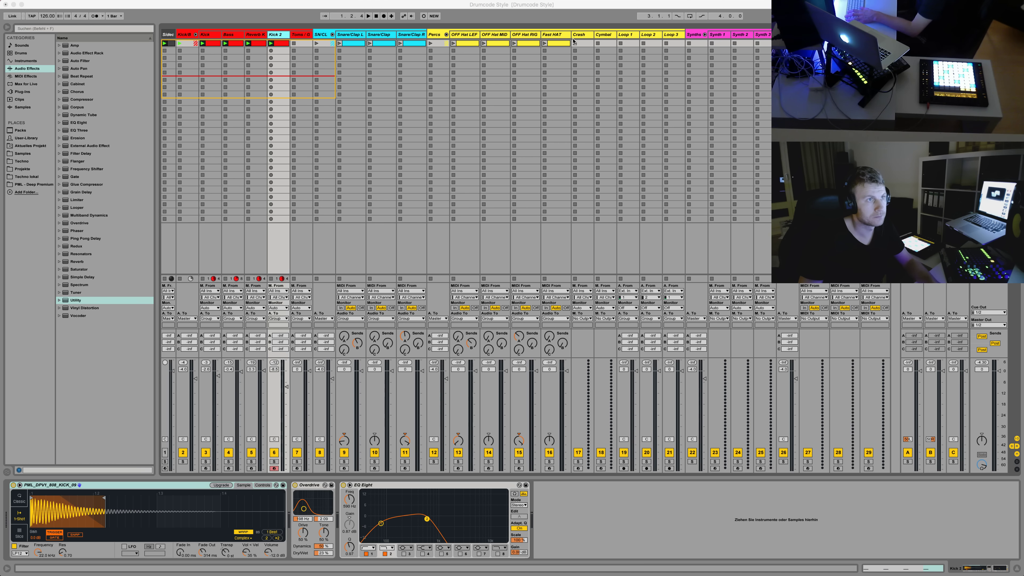
For the Fast HAT track, browse the PML Deep Premium library and preview an analog hi-hat sample from the 06_OHH folder
{"action": "left_click", "coordinate": [564, 37]}
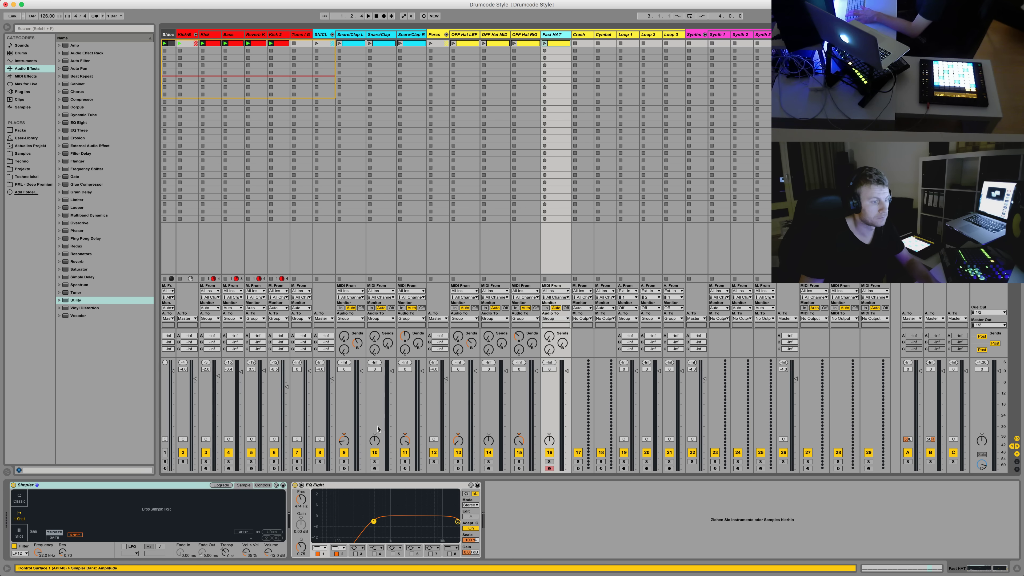
{"action": "left_click", "coordinate": [29, 184]}
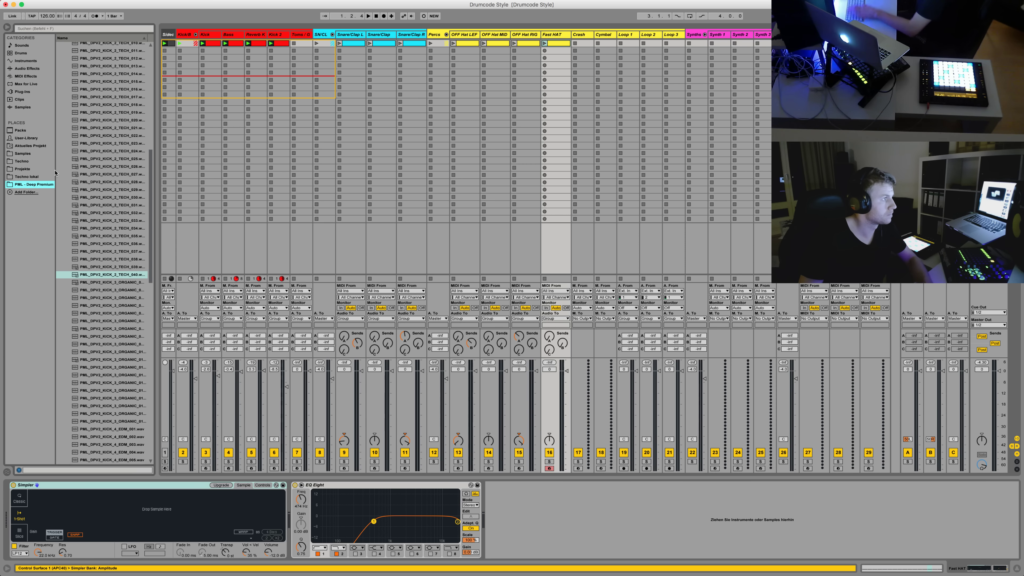
{"action": "left_click", "coordinate": [86, 61]}
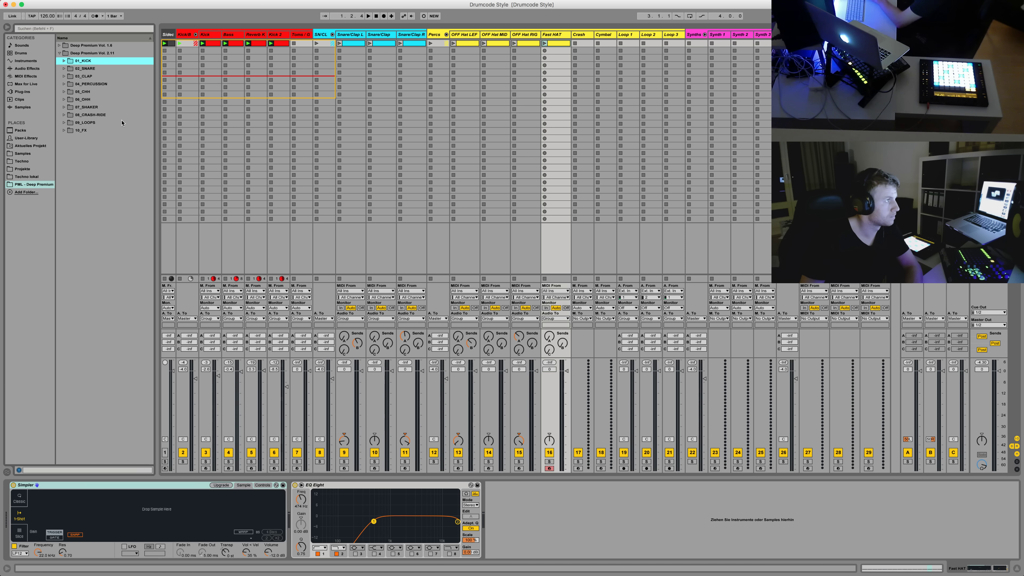
{"action": "left_click", "coordinate": [92, 99]}
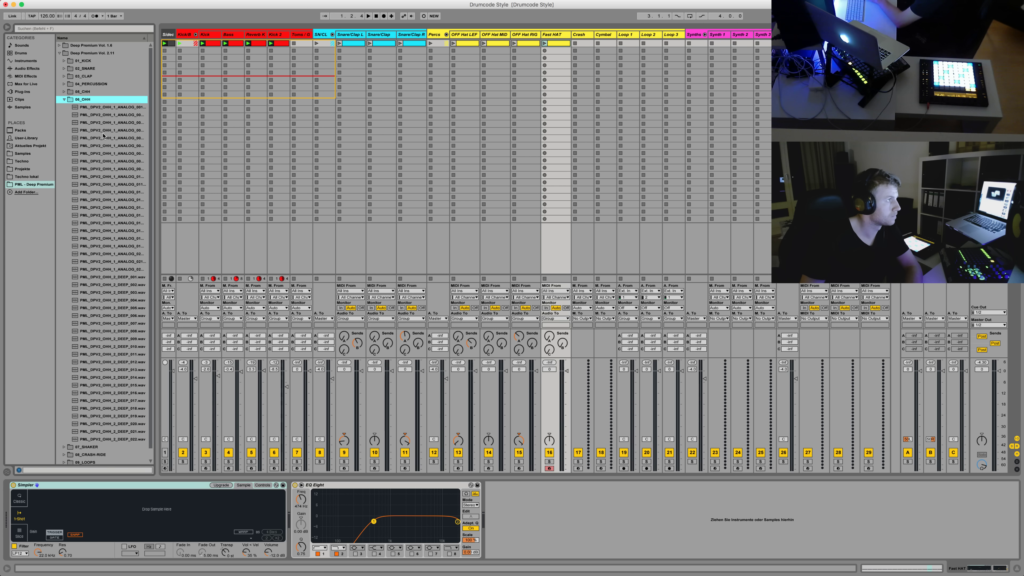
{"action": "left_click", "coordinate": [100, 153]}
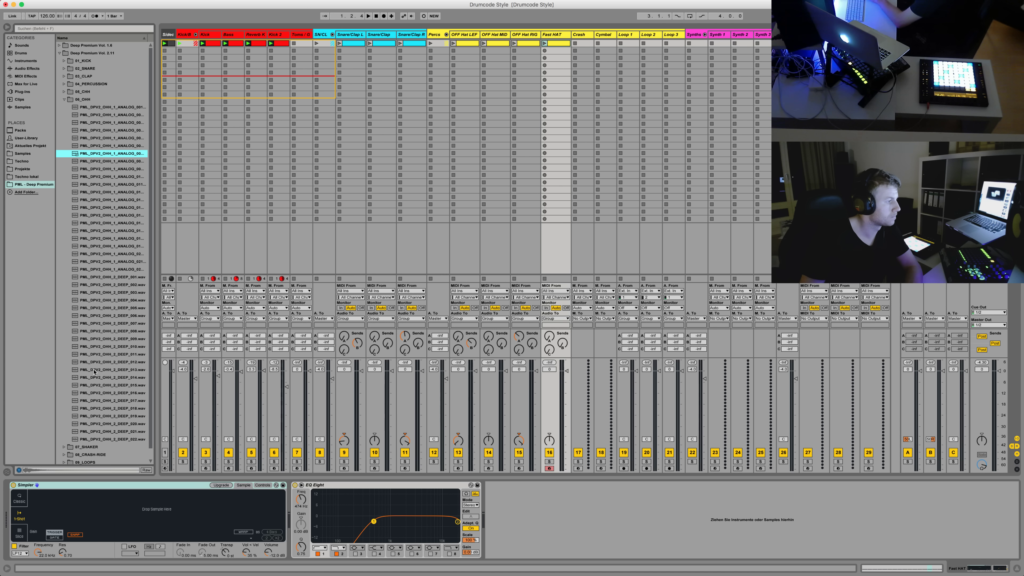
Audition the shaker samples in the 07_SHAKER folder to find one for the Fast HAT track
{"action": "left_click", "coordinate": [87, 446]}
{"action": "key", "text": "Down"}
{"action": "key", "text": "Down"}
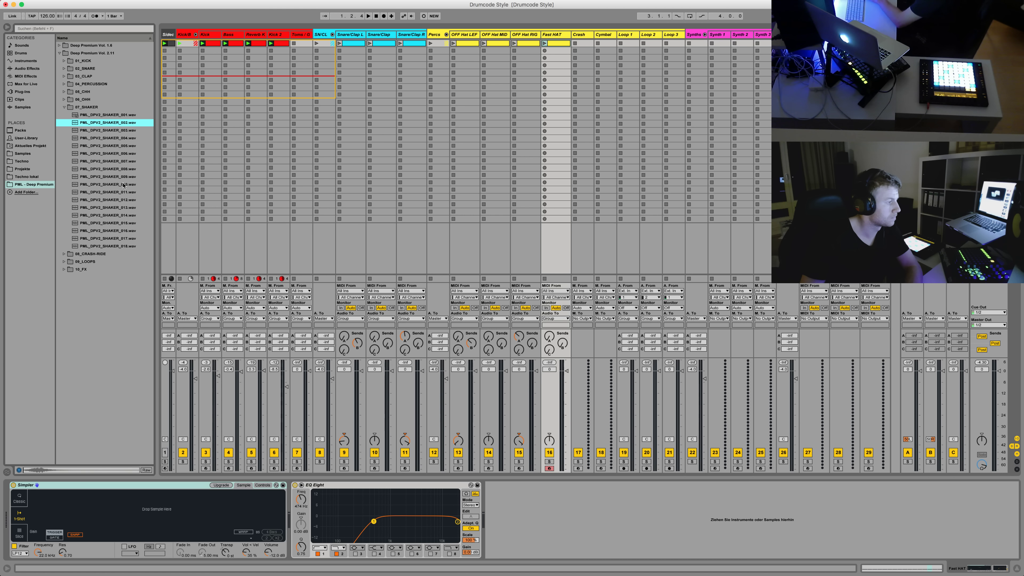
{"action": "key", "text": "Down"}
{"action": "key", "text": "Down"}
{"action": "left_click", "coordinate": [114, 247]}
{"action": "key", "text": "Up"}
{"action": "key", "text": "Up"}
{"action": "key", "text": "Up"}
{"action": "key", "text": "Up"}
{"action": "key", "text": "Up"}
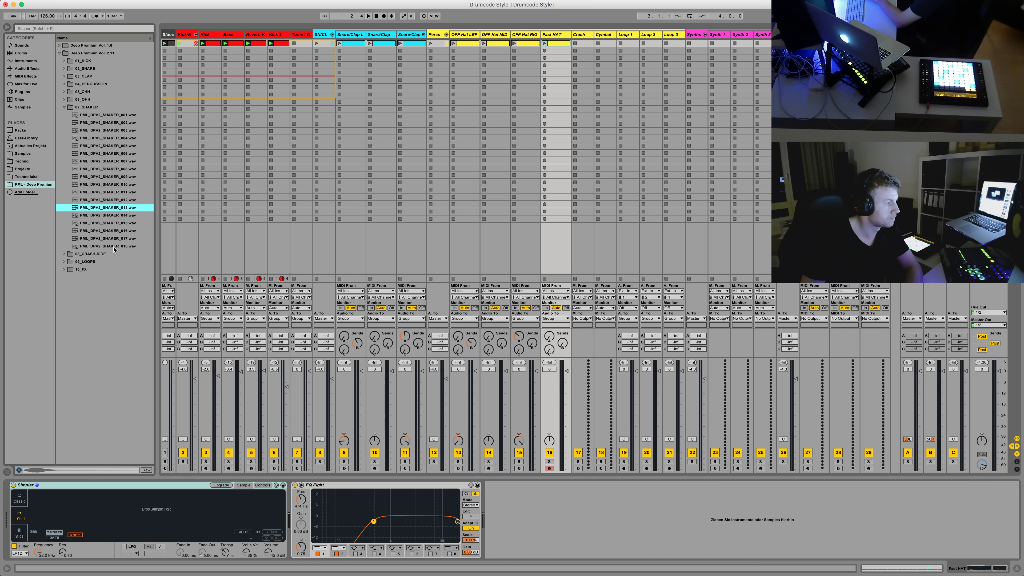
{"action": "key", "text": "Up"}
{"action": "key", "text": "Up"}
{"action": "key", "text": "Down"}
{"action": "key", "text": "Up"}
{"action": "key", "text": "Up"}
{"action": "key", "text": "Up"}
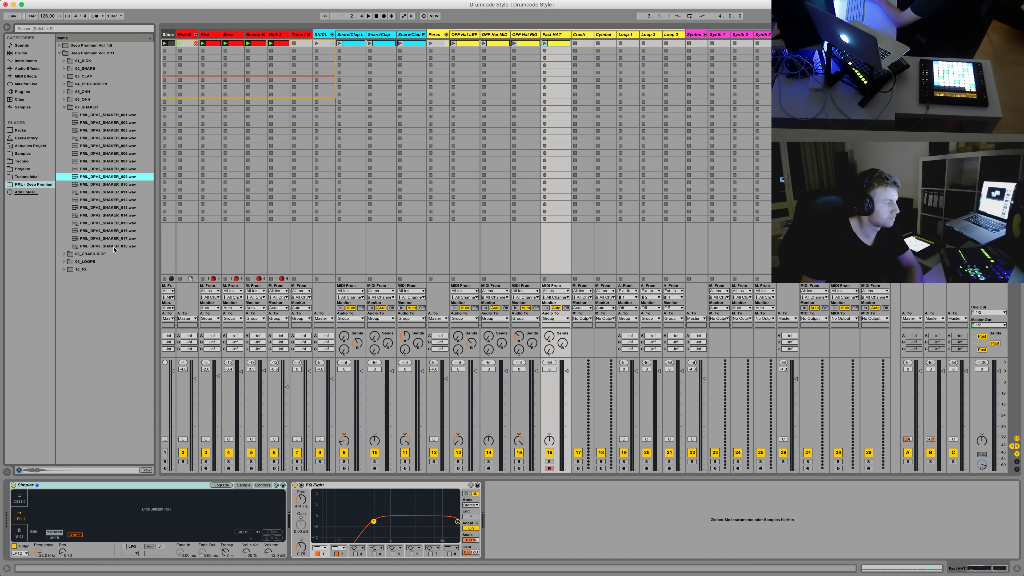
{"action": "key", "text": "Down"}
{"action": "key", "text": "Up"}
{"action": "key", "text": "Up"}
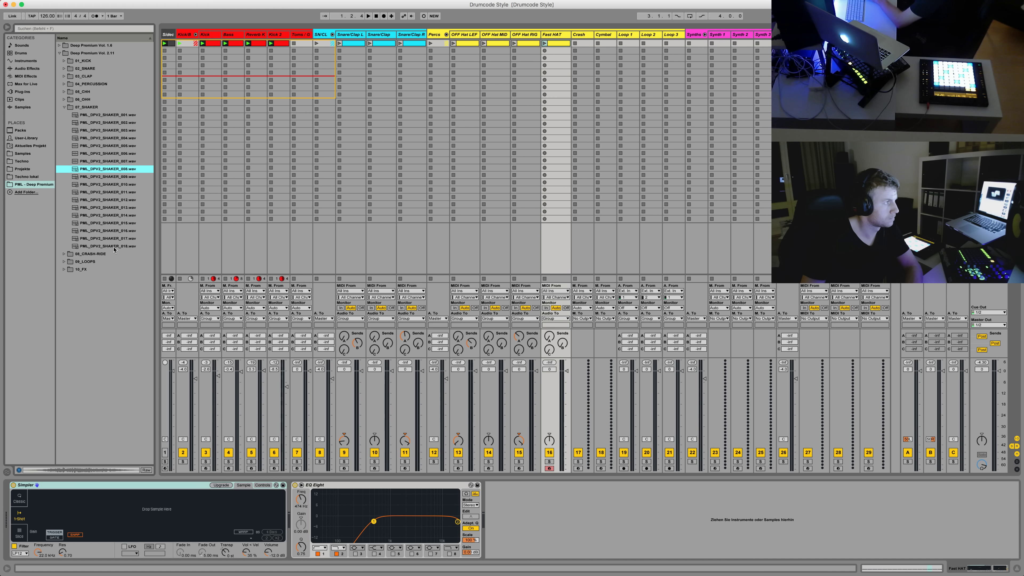
{"action": "key", "text": "Down"}
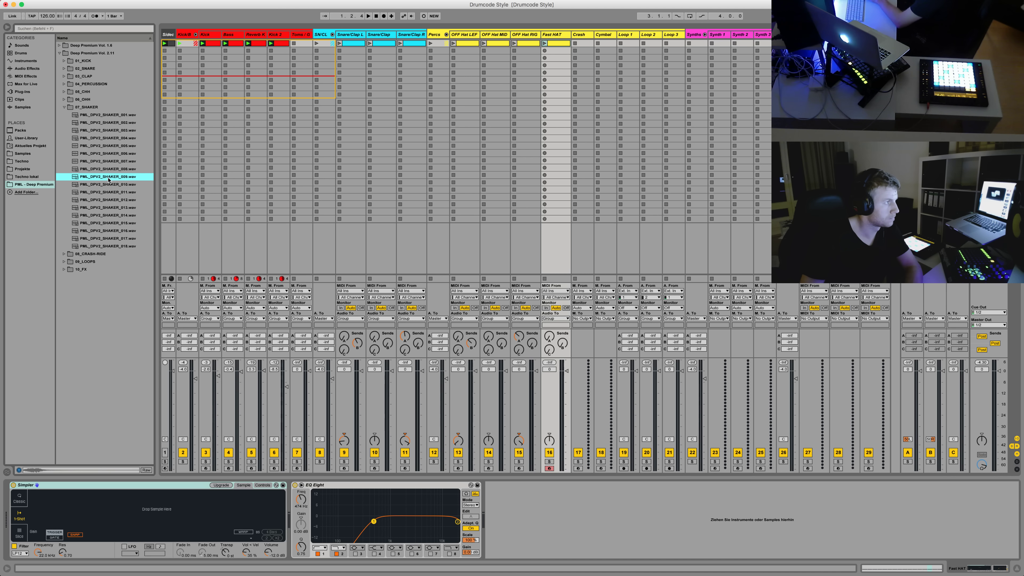
Load PML_DPV2_SHAKER_009 into the Fast HAT track's Simpler, launch the track's clip, and solo the track
{"action": "left_click_drag", "start_coordinate": [108, 179], "coordinate": [130, 519]}
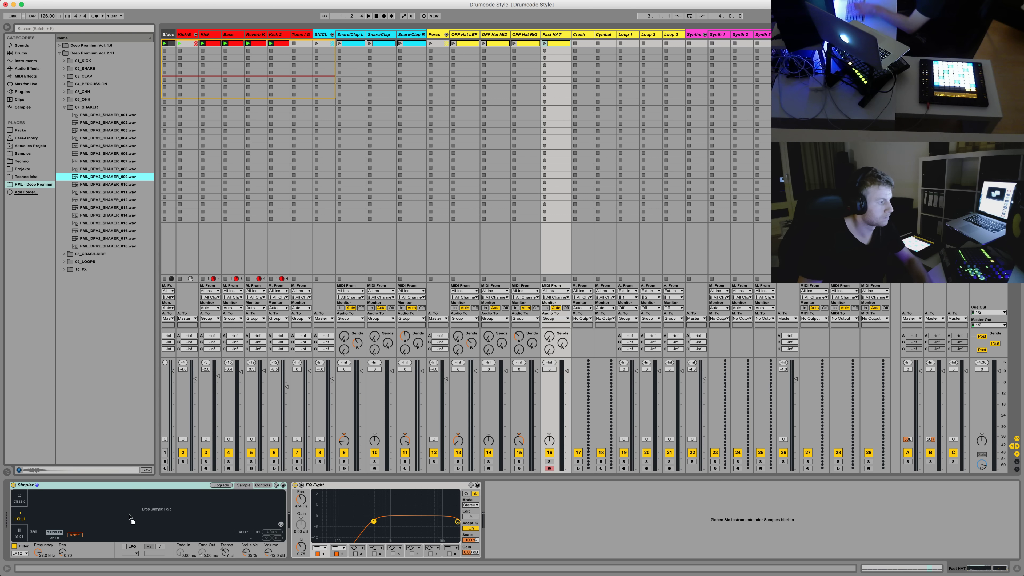
{"action": "left_click", "coordinate": [544, 43]}
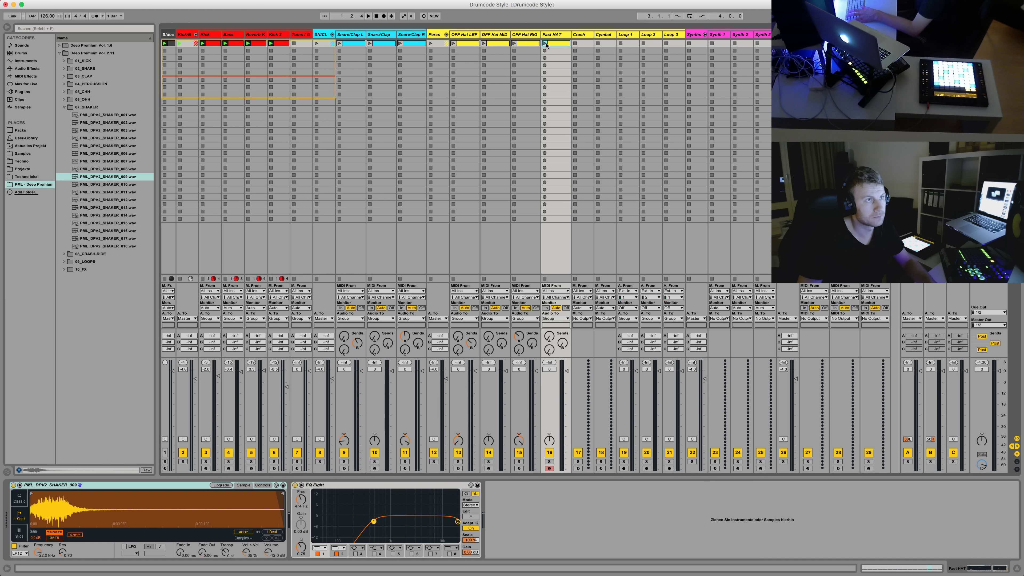
{"action": "left_click", "coordinate": [548, 462]}
Add Auto Pan and Simple Delay after the EQ Eight on the Fast HAT track, and raise the delay's Dry/Wet to 61 %
{"action": "left_click", "coordinate": [27, 68]}
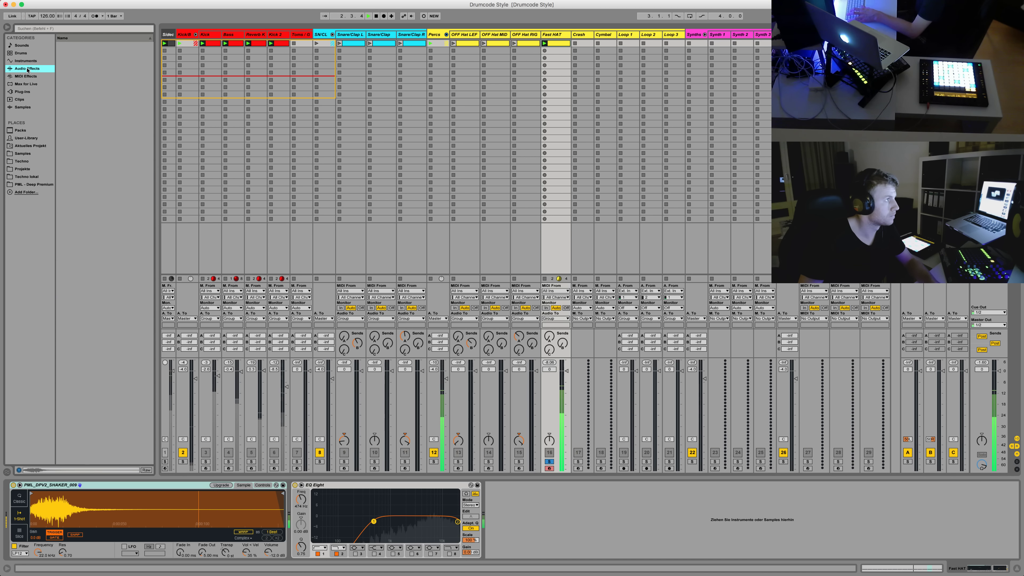
{"action": "left_click_drag", "start_coordinate": [79, 68], "coordinate": [584, 558]}
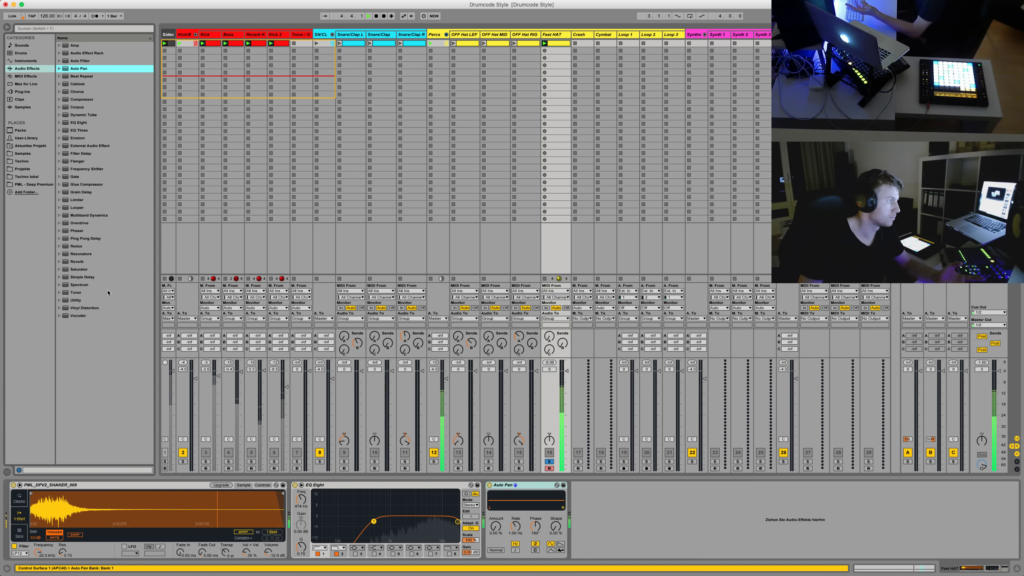
{"action": "left_click", "coordinate": [82, 277]}
{"action": "left_click_drag", "start_coordinate": [534, 485], "coordinate": [536, 486]}
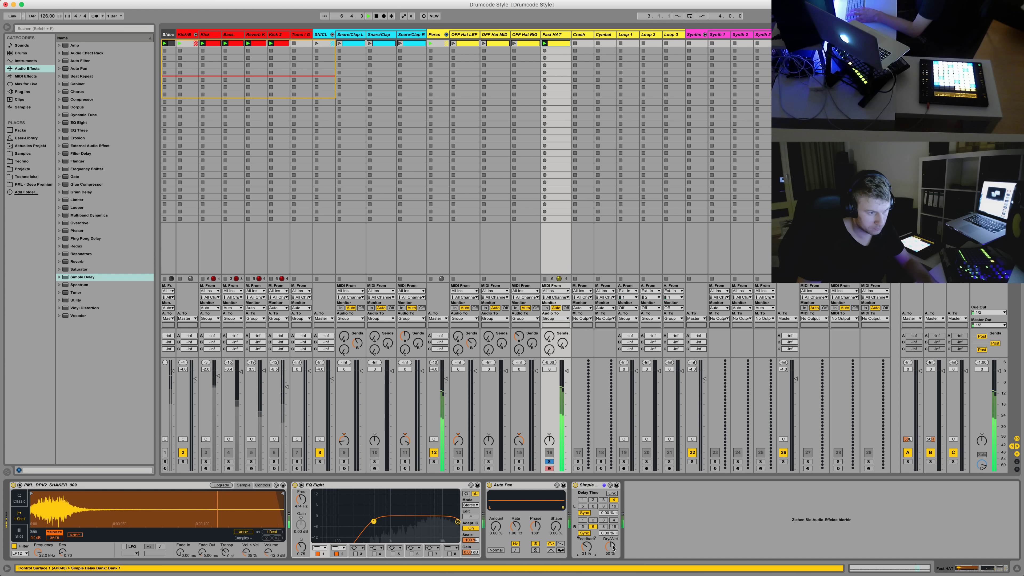
{"action": "left_click_drag", "start_coordinate": [612, 547], "coordinate": [612, 533]}
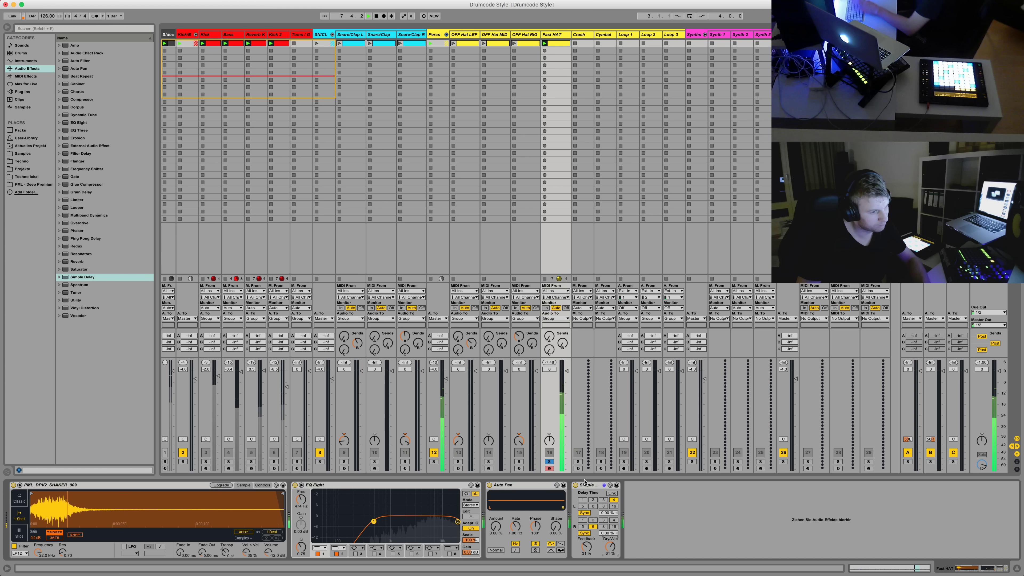
Delete the Simple Delay from the Fast HAT track and set its Auto Pan to about 57 % amount with a tempo-synced 3/16 rate
{"action": "key", "text": "BackSpace"}
{"action": "key", "text": "space"}
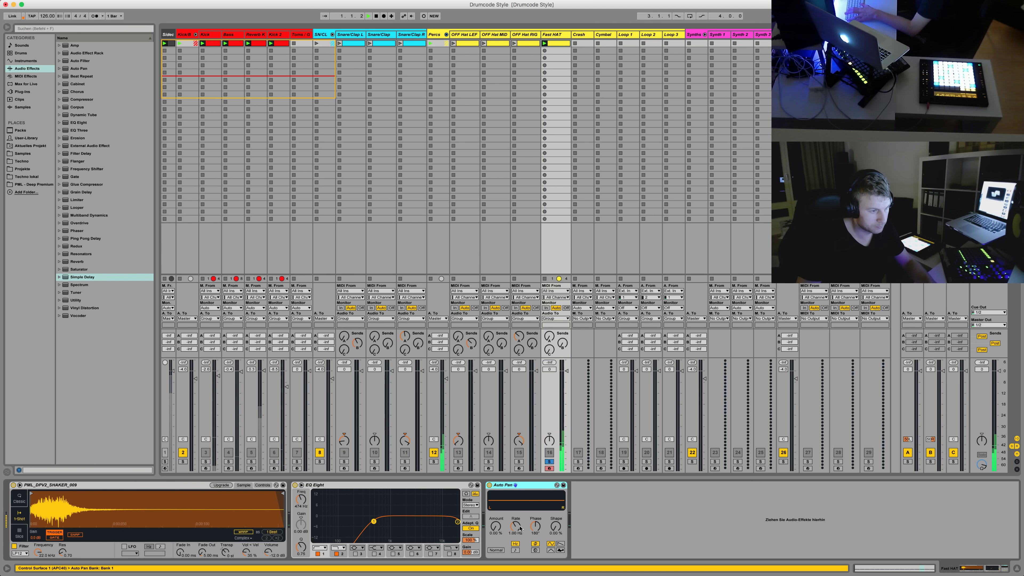
{"action": "left_click_drag", "start_coordinate": [496, 525], "coordinate": [495, 504]}
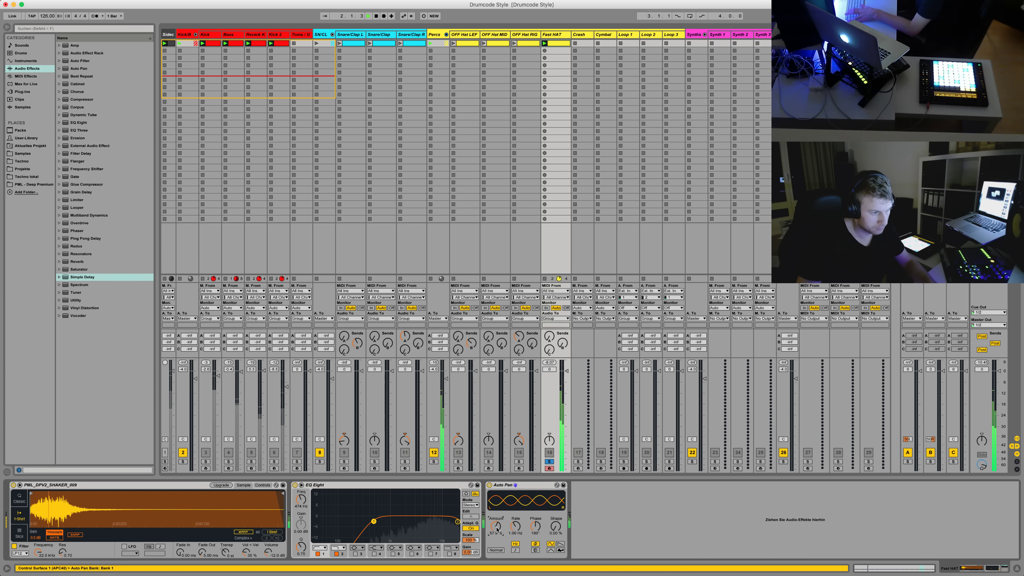
{"action": "left_click", "coordinate": [516, 549]}
{"action": "left_click_drag", "start_coordinate": [515, 525], "coordinate": [498, 529]}
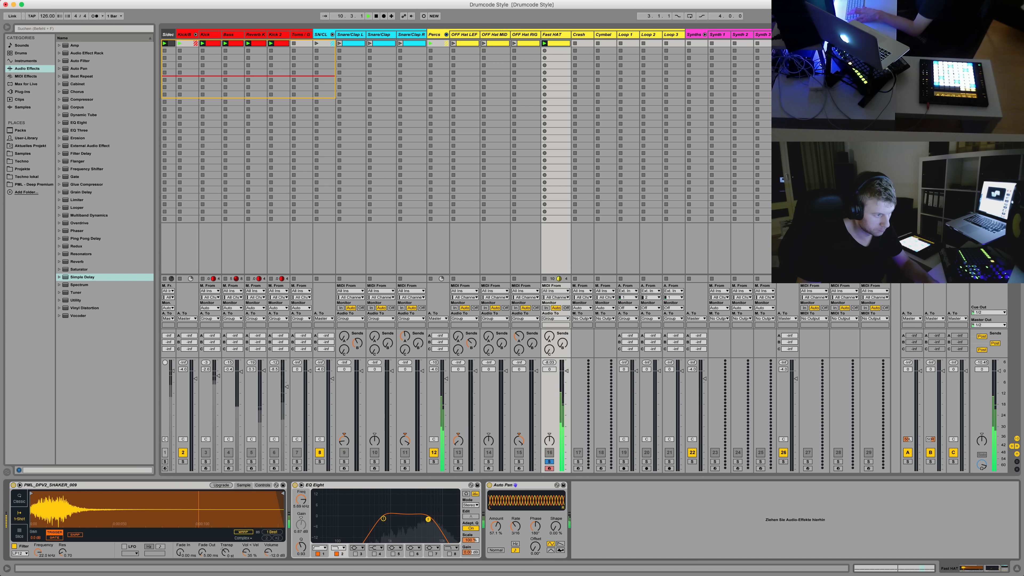
Unsolo the Fast HAT track and raise its volume to 0.7 dB within the full mix
{"action": "left_click", "coordinate": [550, 461]}
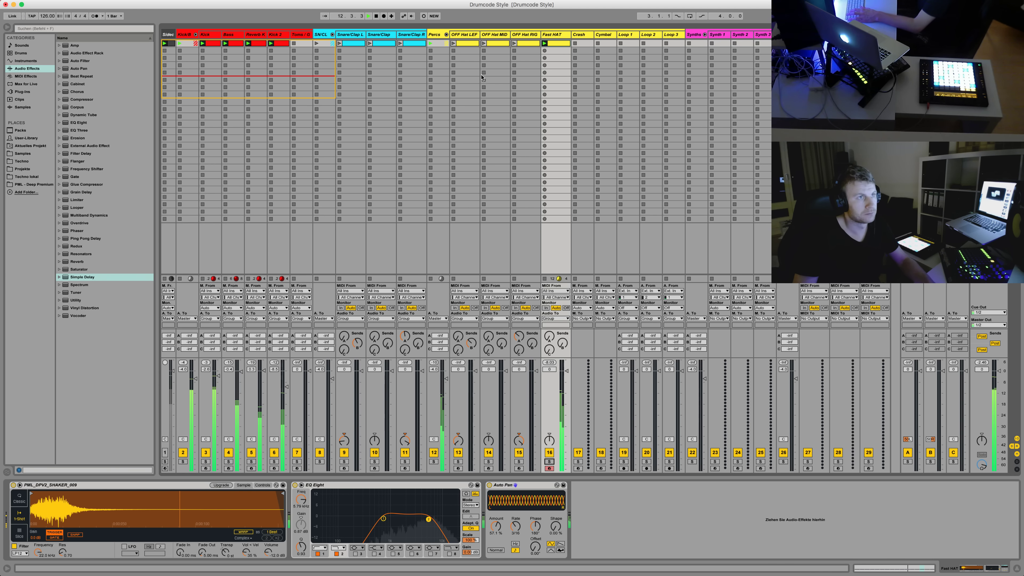
{"action": "left_click", "coordinate": [566, 374]}
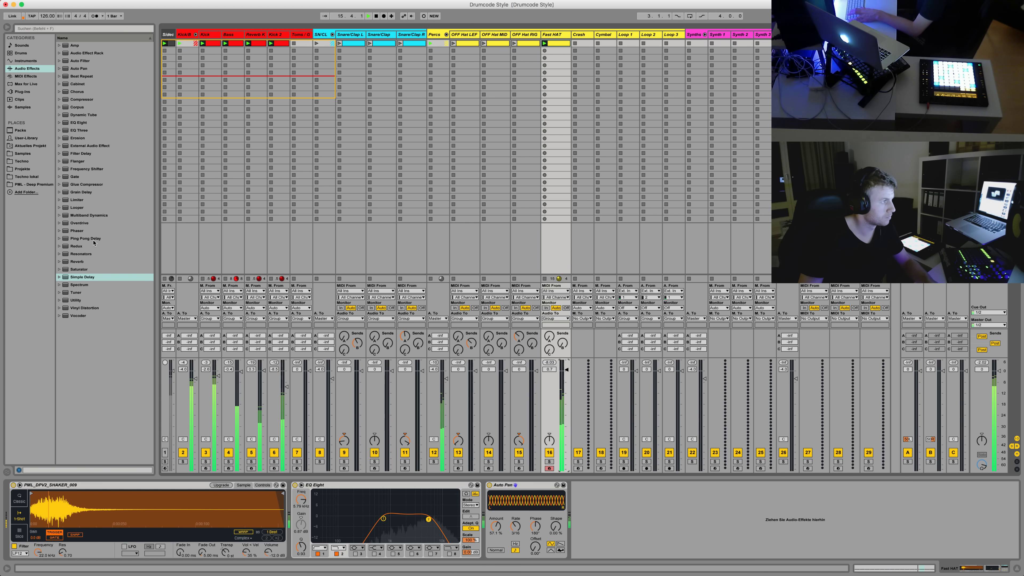
Insert an Overdrive before the EQ Eight on the Fast HAT track, tune its filter band, and slightly raise the Auto Pan amount
{"action": "mouse_move", "coordinate": [83, 226]}
{"action": "left_mouse_down"}
{"action": "mouse_move", "coordinate": [105, 282]}
{"action": "mouse_move", "coordinate": [556, 520]}
{"action": "mouse_move", "coordinate": [299, 522]}
{"action": "left_mouse_up"}
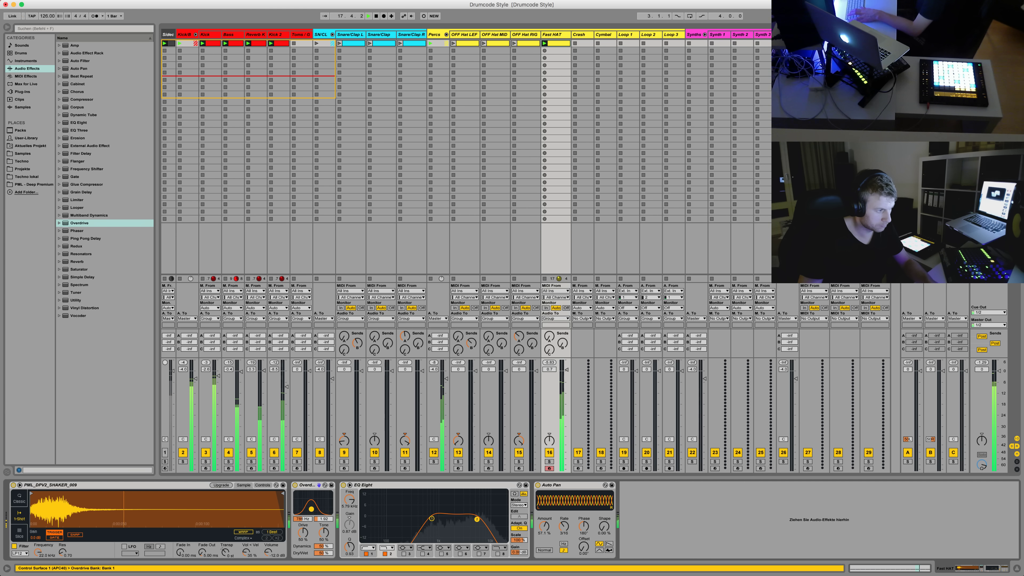
{"action": "left_click", "coordinate": [551, 461]}
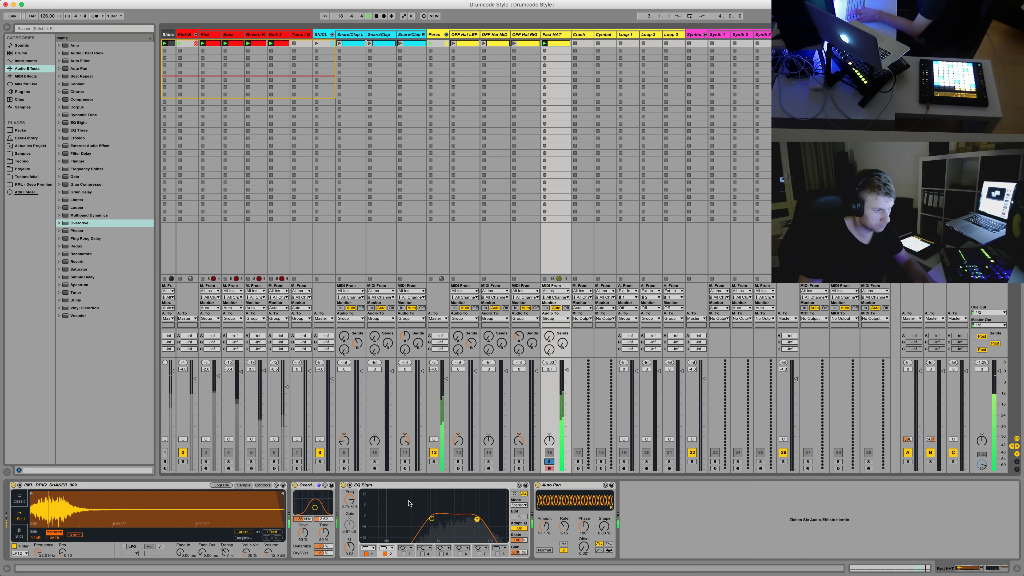
{"action": "left_click_drag", "start_coordinate": [304, 506], "coordinate": [307, 504]}
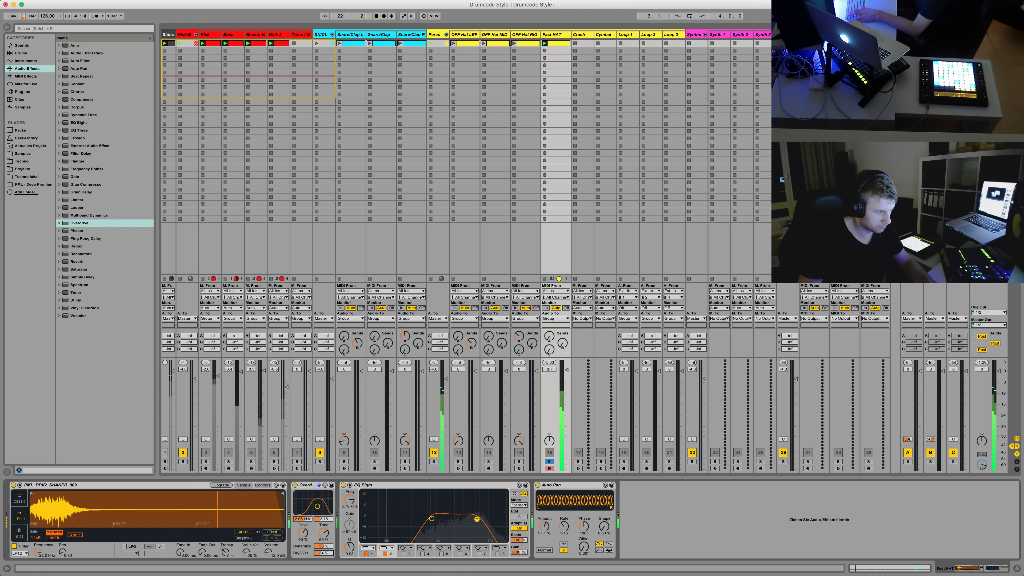
{"action": "left_click", "coordinate": [549, 461]}
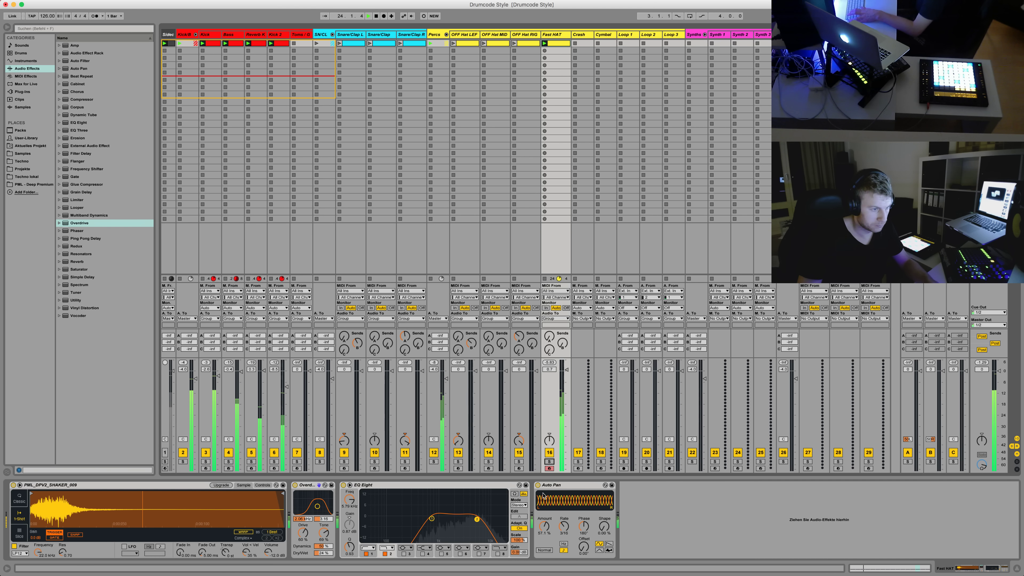
{"action": "left_click_drag", "start_coordinate": [540, 527], "coordinate": [540, 520]}
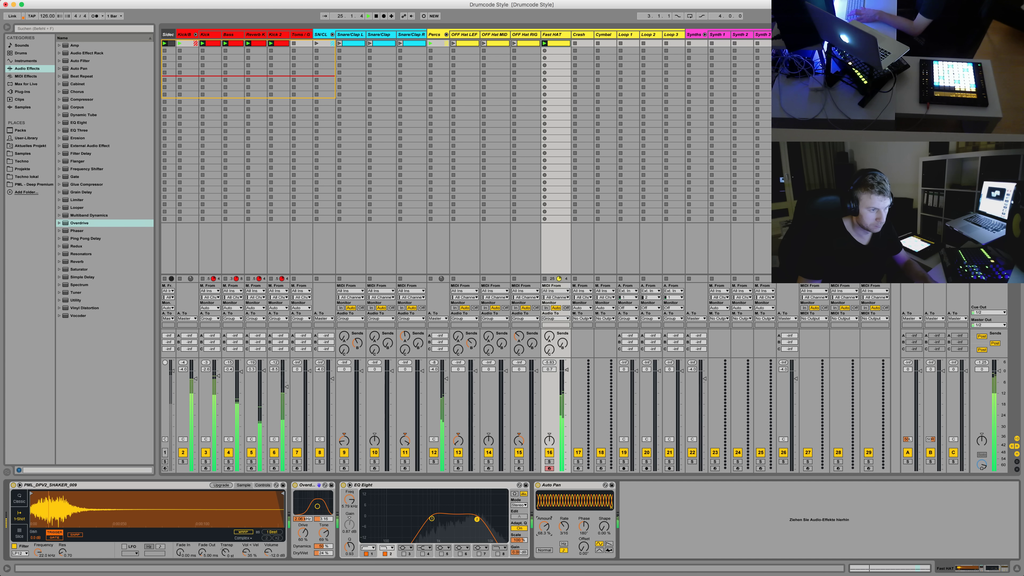
Duplicate the Fast HAT track, switch the copy's Auto Pan from Normal to Invert, and launch and solo the copy
{"action": "left_click", "coordinate": [549, 461]}
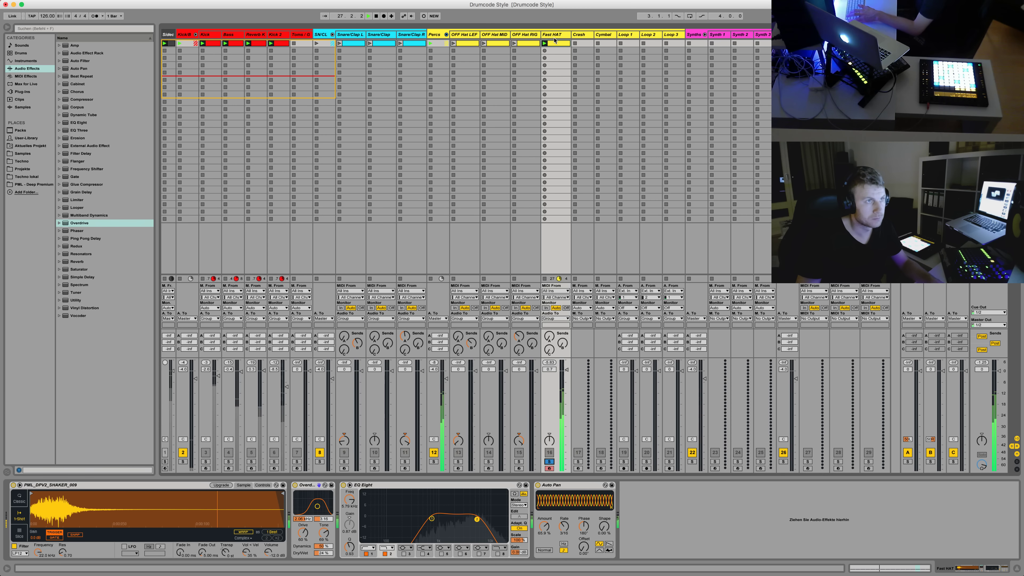
{"action": "key", "text": "super+d"}
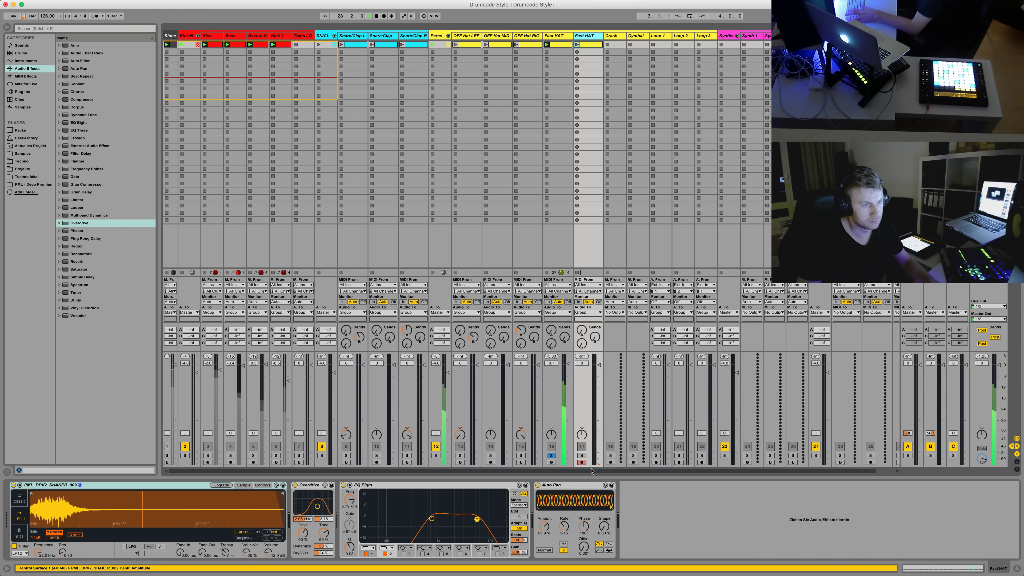
{"action": "left_click", "coordinate": [545, 550]}
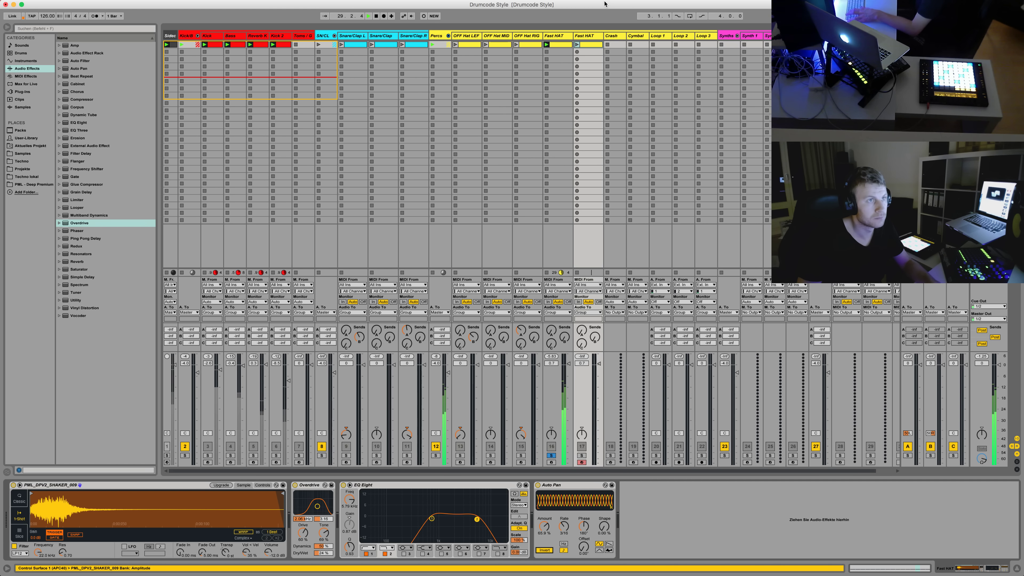
{"action": "left_click", "coordinate": [576, 45]}
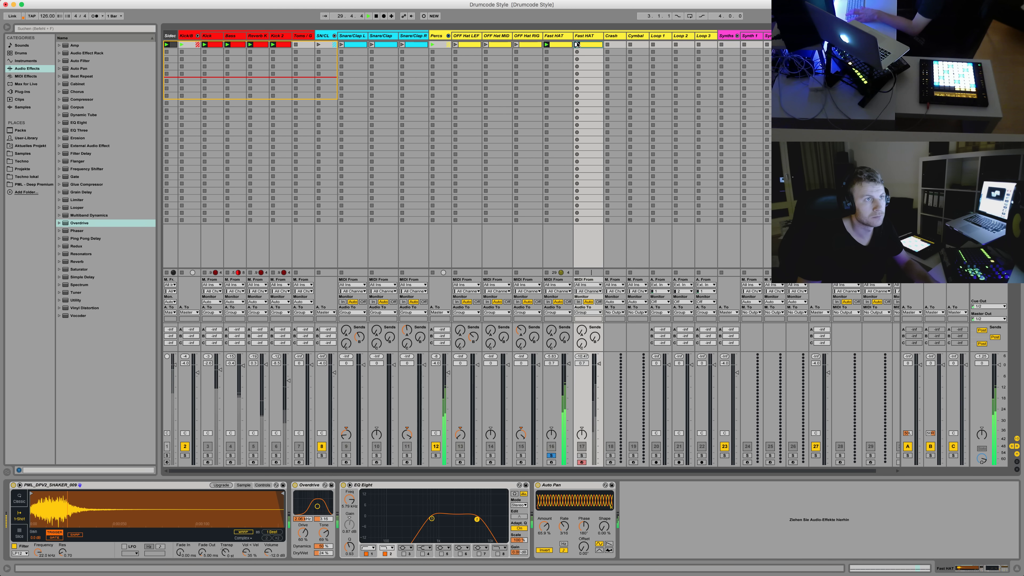
{"action": "left_click", "coordinate": [580, 455]}
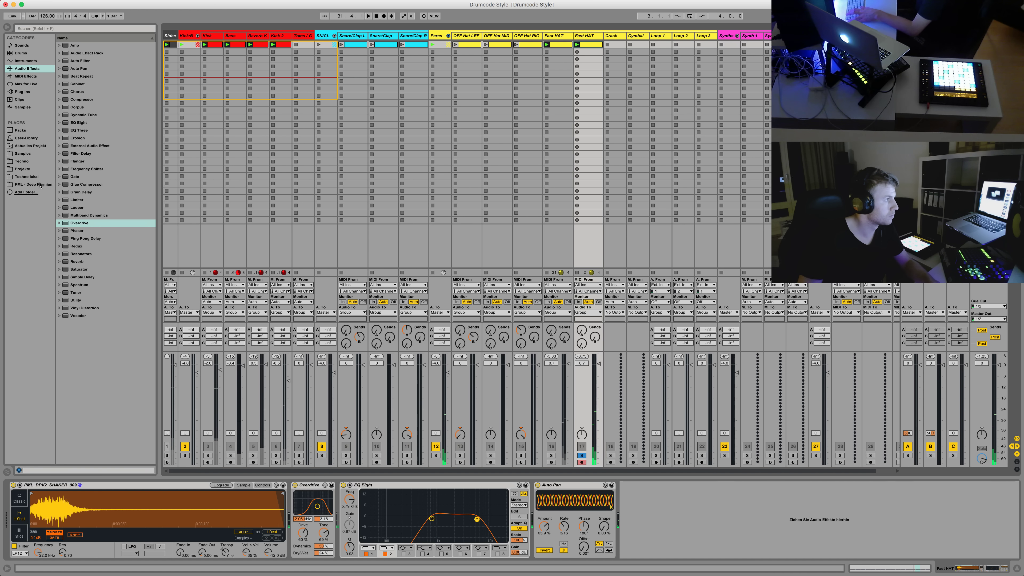
Audition samples in the PML Deep Premium 07_SHAKER folder and load PML_DPV2_SHAKER_008 into the duplicated Fast HAT track's Simpler
{"action": "left_click", "coordinate": [36, 192]}
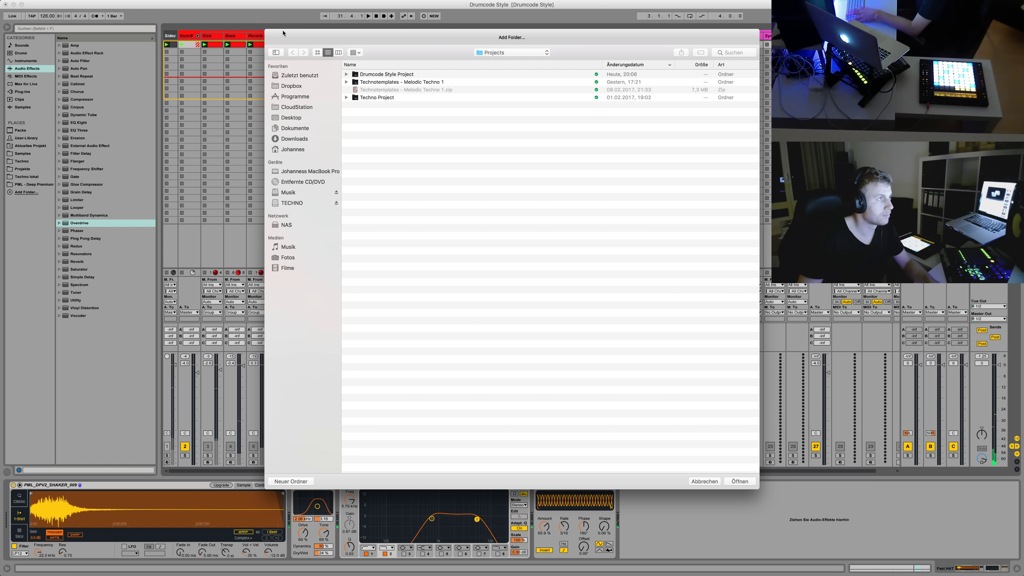
{"action": "key", "text": "Escape"}
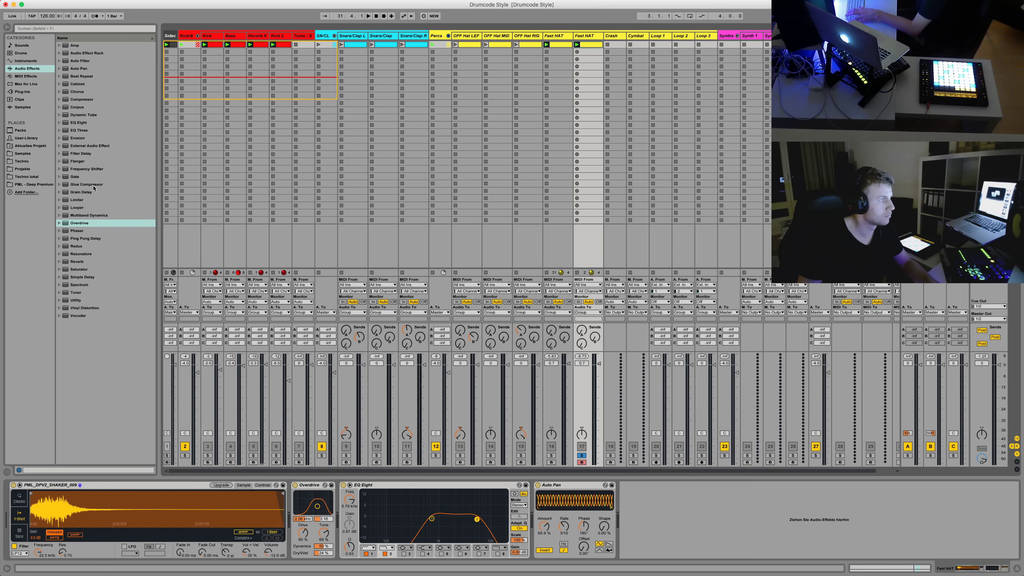
{"action": "left_click", "coordinate": [37, 185]}
{"action": "left_click", "coordinate": [117, 193]}
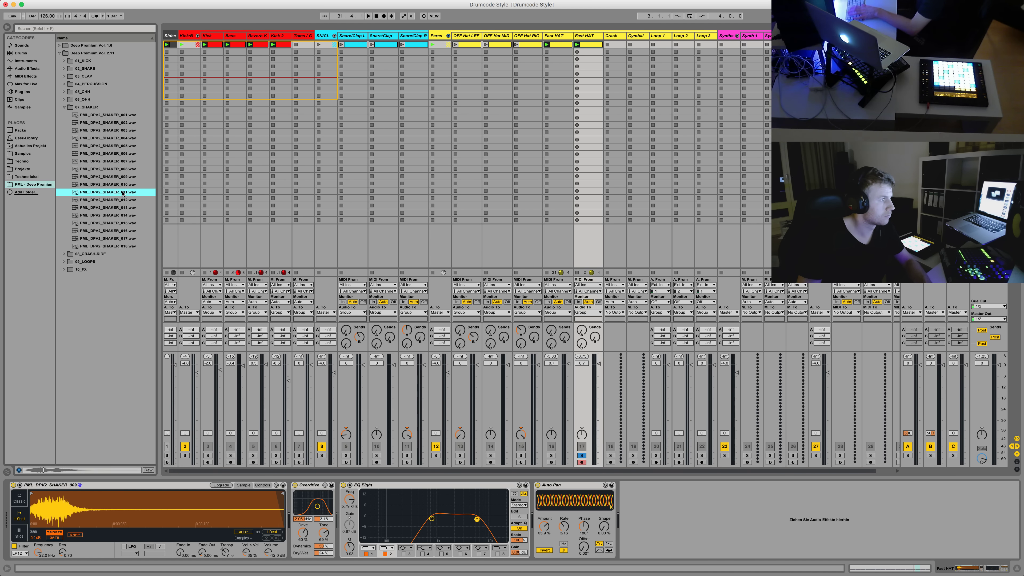
{"action": "key", "text": "Up"}
{"action": "key", "text": "Up"}
{"action": "key", "text": "Up"}
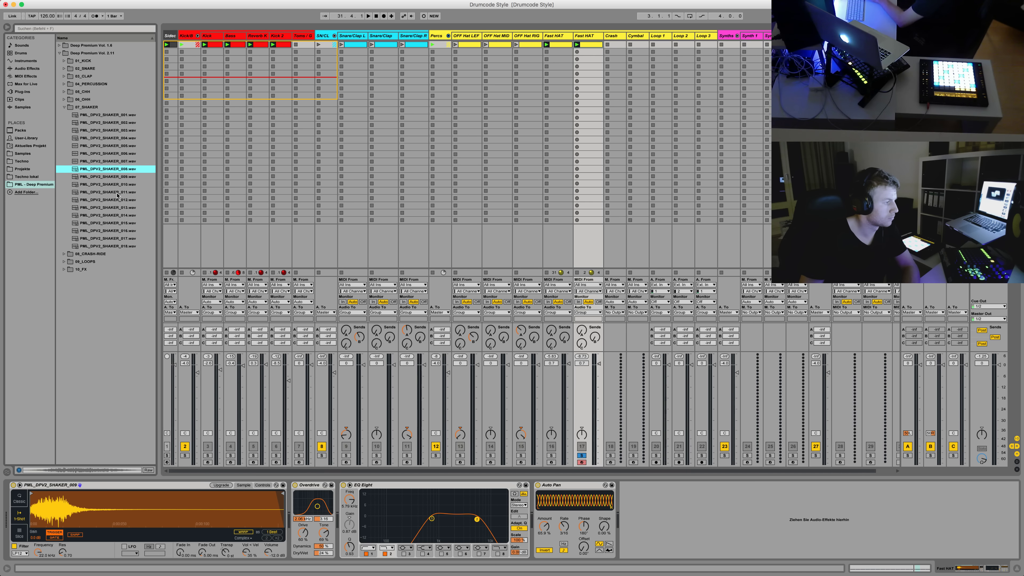
{"action": "key", "text": "Up"}
{"action": "left_click", "coordinate": [110, 169]}
{"action": "left_click_drag", "start_coordinate": [109, 173], "coordinate": [157, 508]}
{"action": "key", "text": "space"}
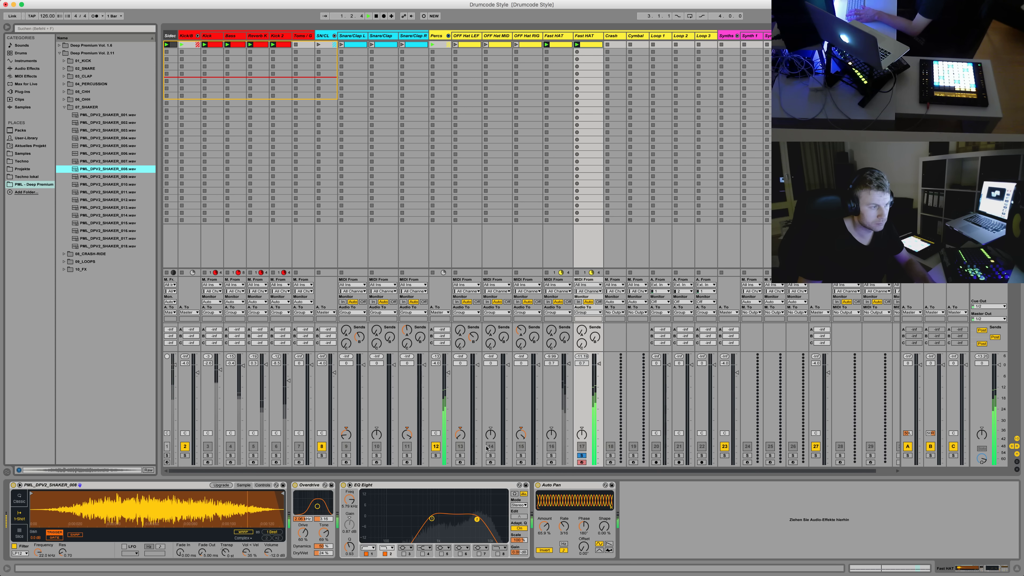
Trim the start and end of the shaker sample in the duplicate's Simpler and lengthen its fade-out
{"action": "left_click_drag", "start_coordinate": [31, 492], "coordinate": [83, 492]}
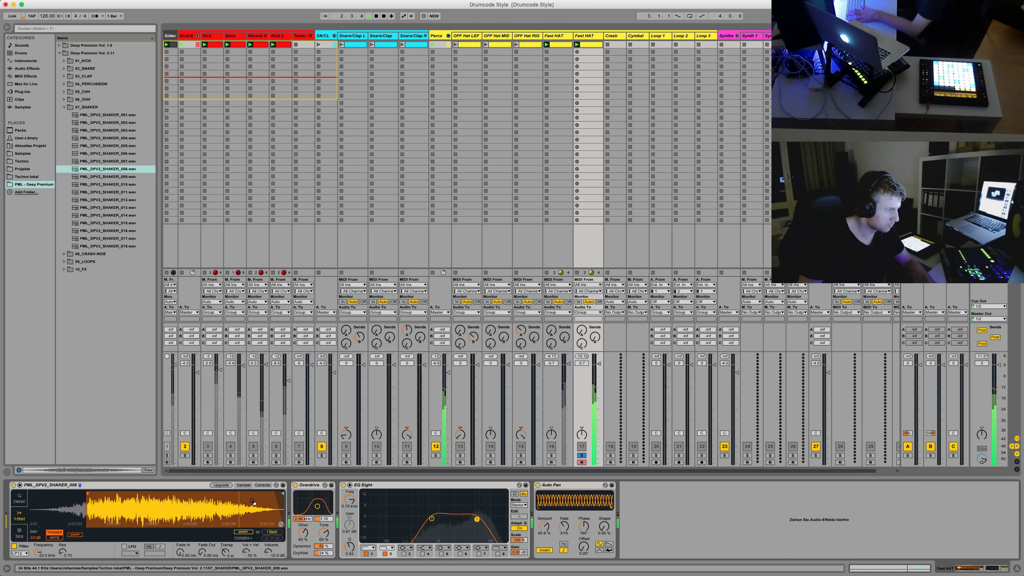
{"action": "left_click_drag", "start_coordinate": [286, 497], "coordinate": [225, 496]}
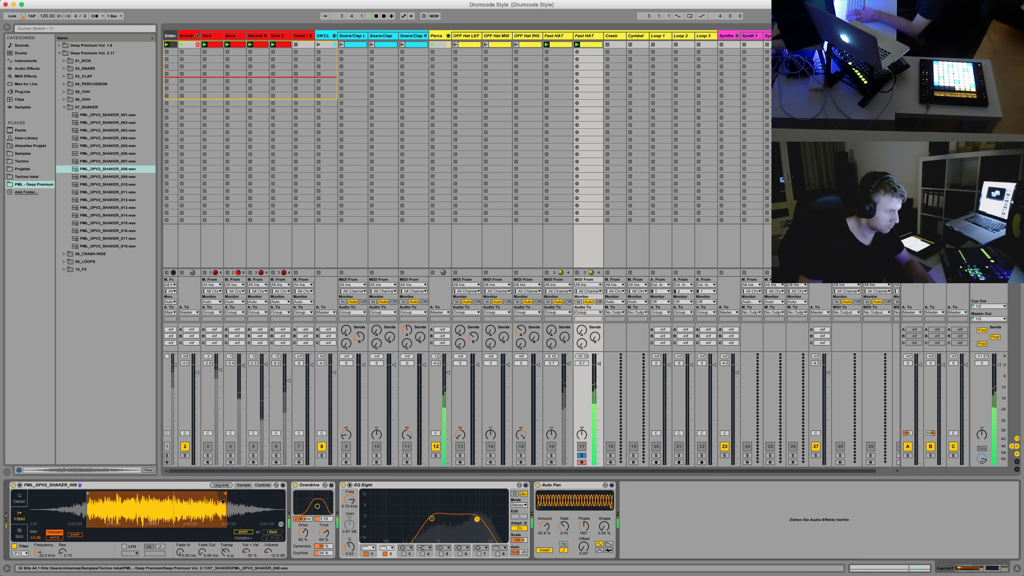
{"action": "left_click_drag", "start_coordinate": [202, 551], "coordinate": [202, 541]}
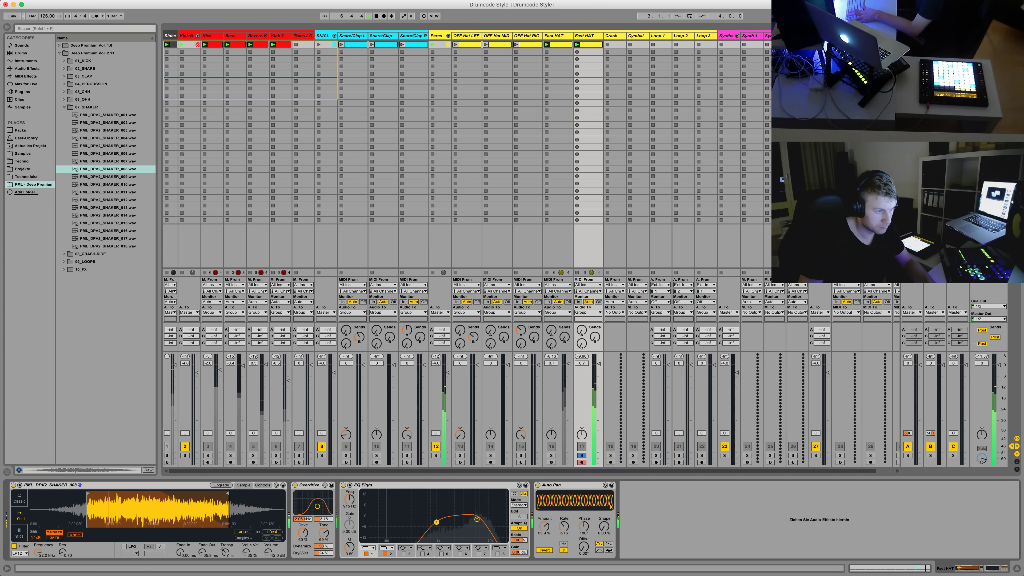
Balance the two Fast HAT tracks with the duplicate at -6.3 dB, then unsolo them and play the full mix
{"action": "left_click", "coordinate": [551, 455]}
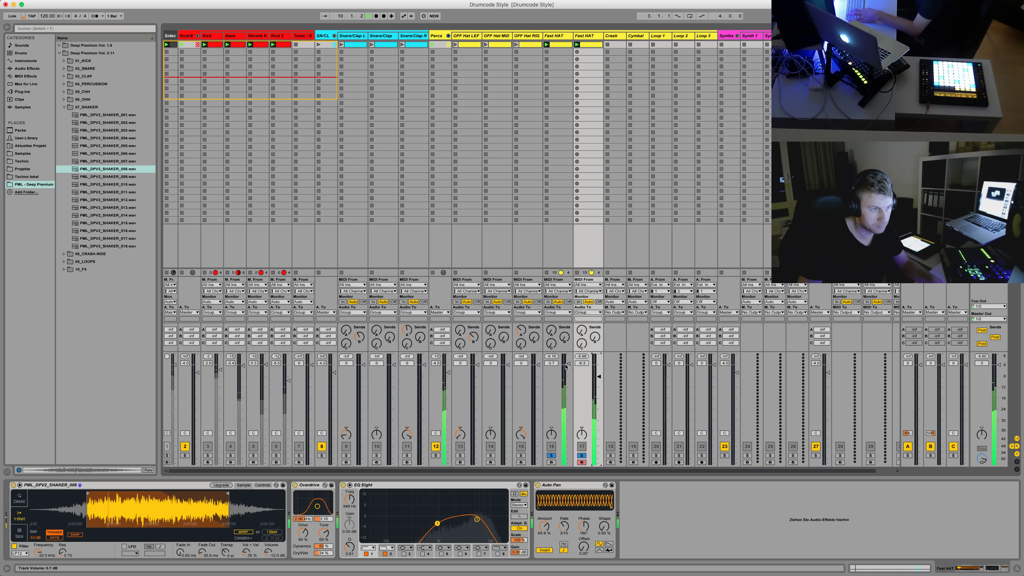
{"action": "left_click", "coordinate": [581, 456]}
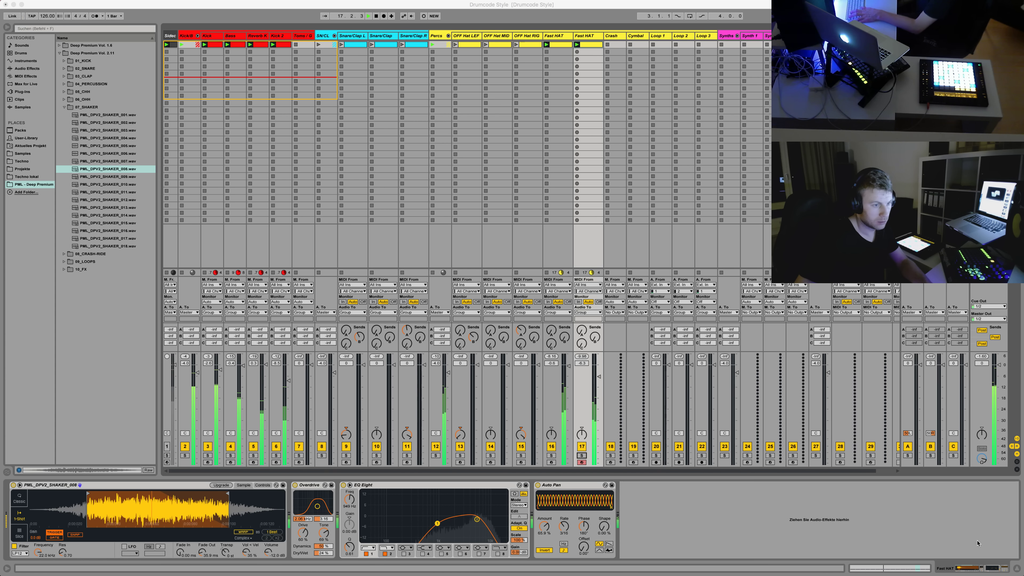
{"action": "left_click", "coordinate": [895, 517]}
{"action": "key", "text": "space"}
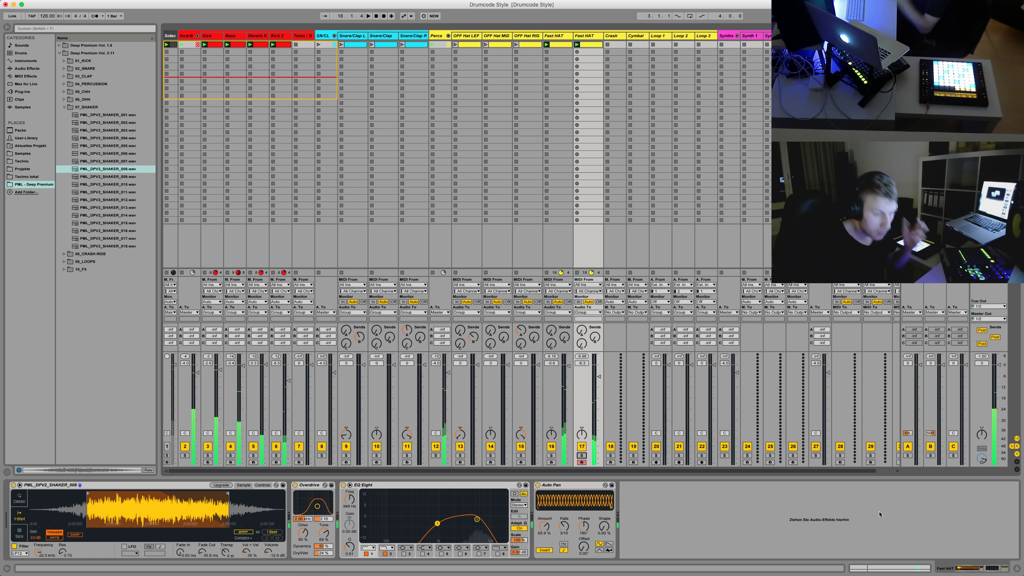
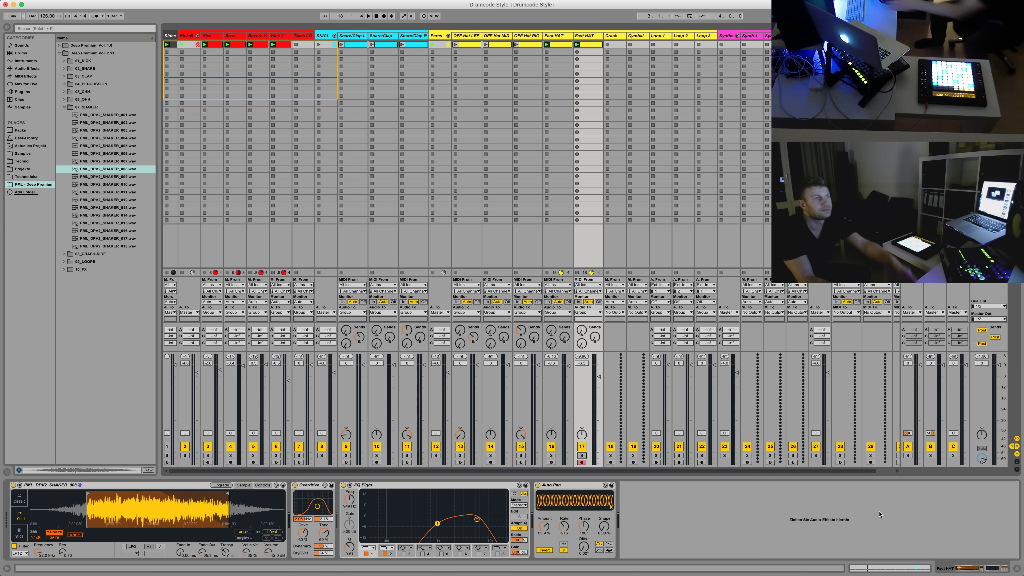
{"action": "key", "text": "space"}
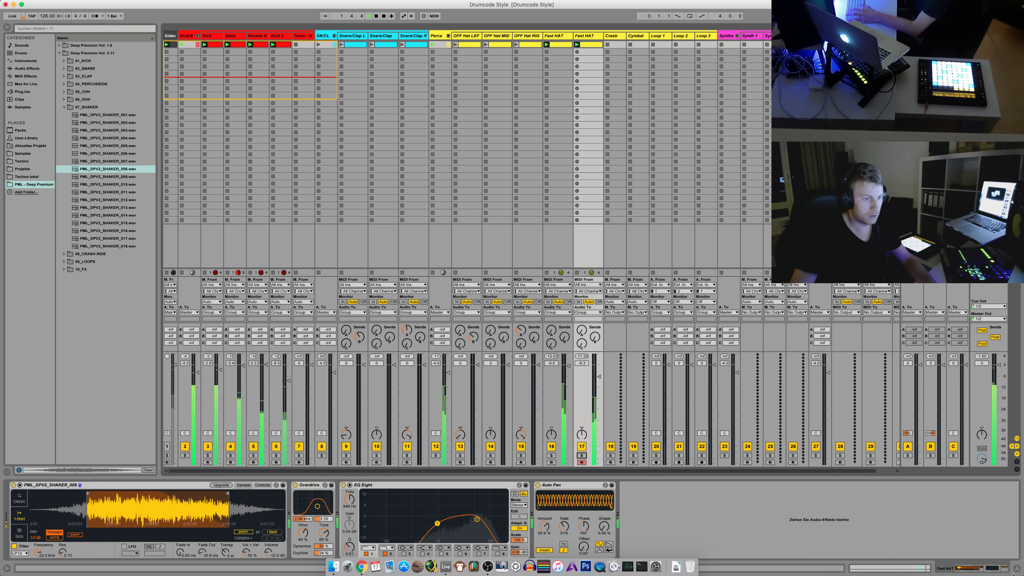
{"action": "key", "text": "space"}
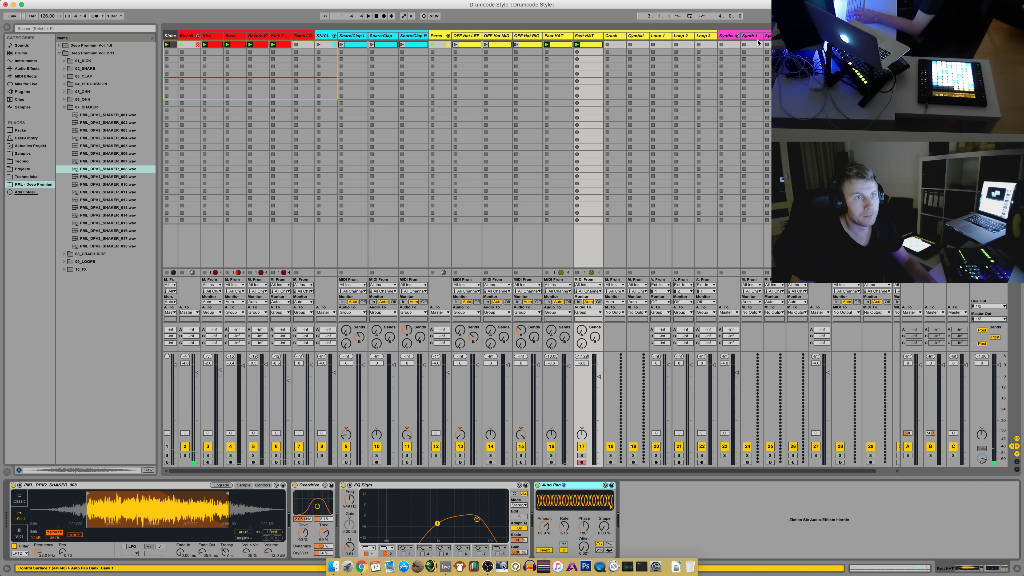
Select the Synth 1 track, look through the plug-ins, and preview loop samples in the PML Deep Premium 09_LOOPS folder
{"action": "left_click", "coordinate": [758, 42]}
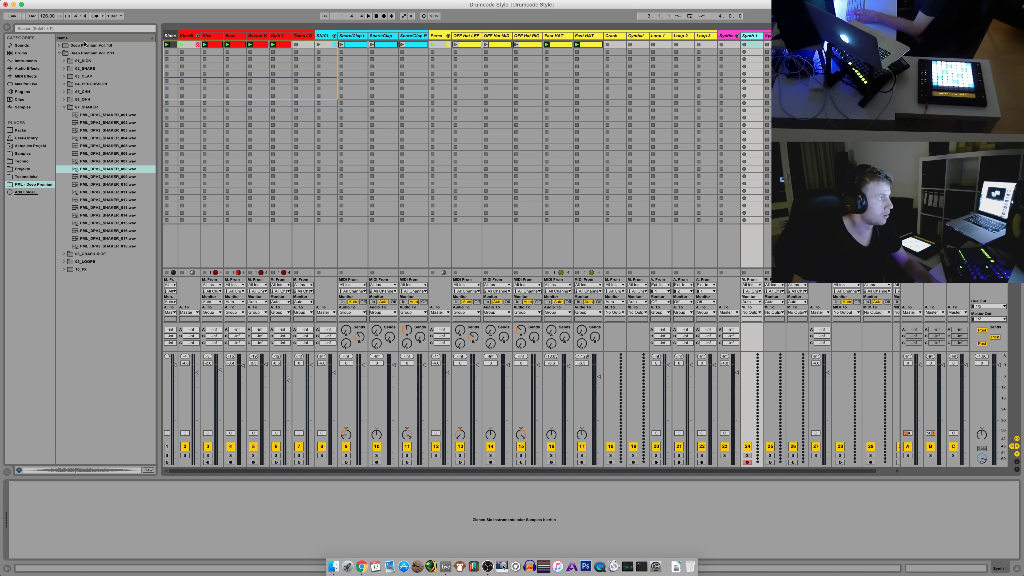
{"action": "left_click", "coordinate": [22, 91]}
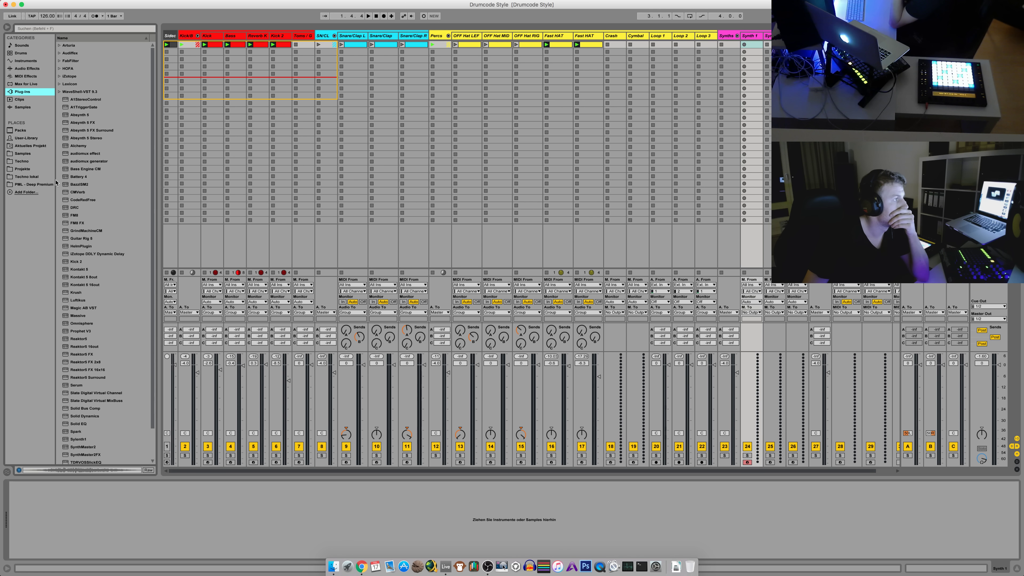
{"action": "left_click", "coordinate": [34, 184]}
{"action": "left_click", "coordinate": [79, 259]}
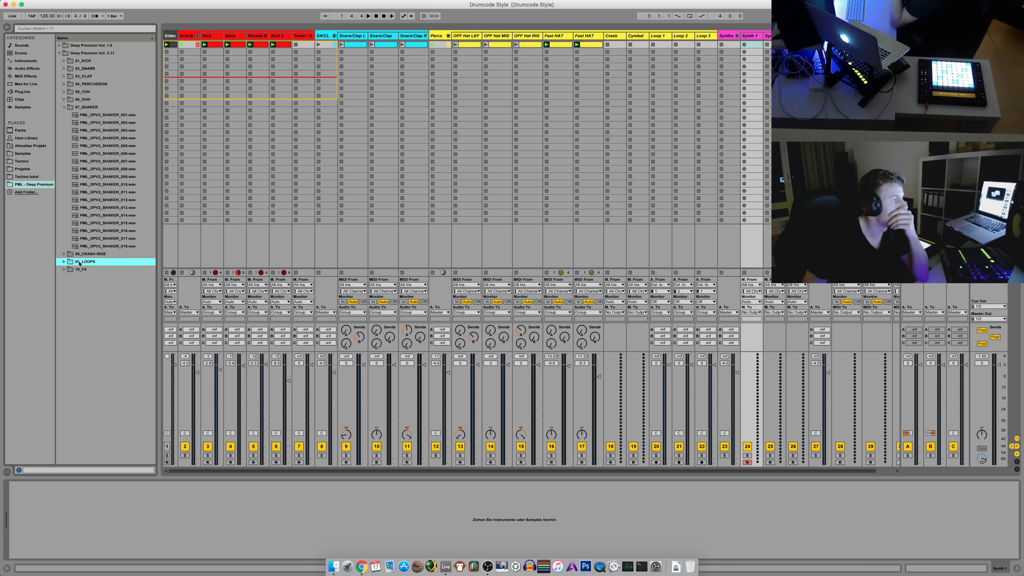
{"action": "key", "text": "Right"}
{"action": "key", "text": "Down"}
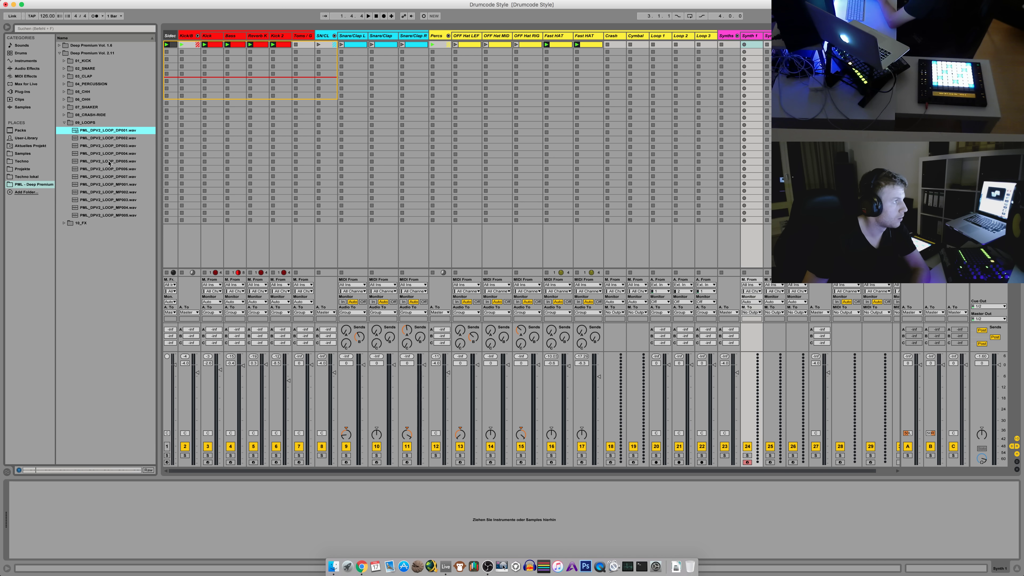
{"action": "key", "text": "Down"}
{"action": "left_click", "coordinate": [109, 185]}
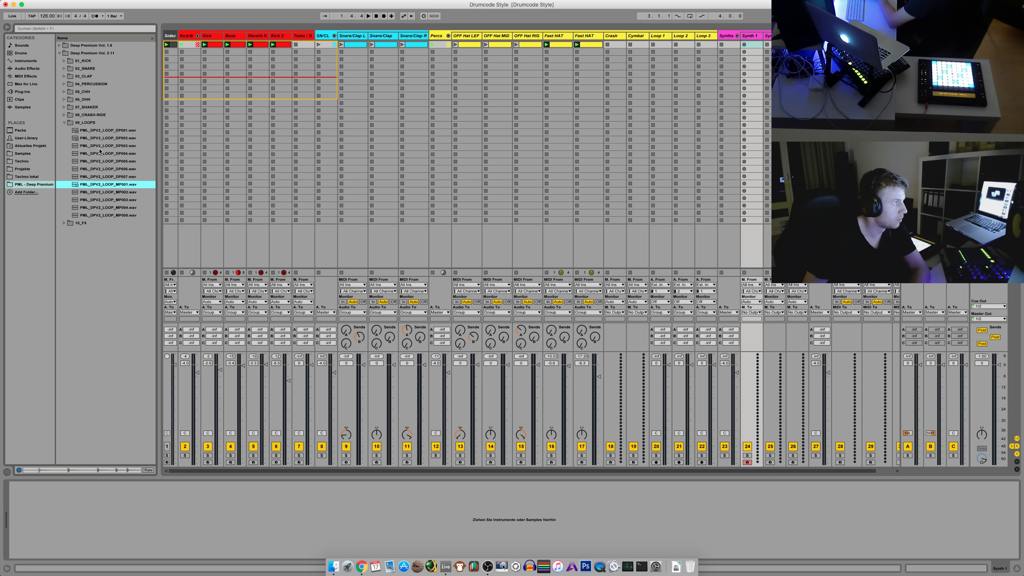
{"action": "left_click", "coordinate": [89, 125]}
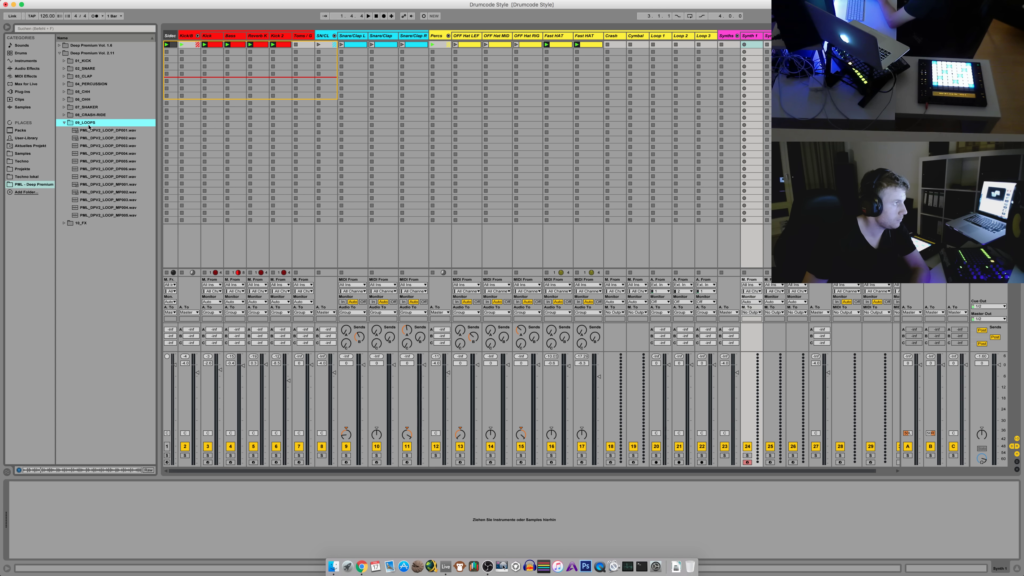
Audition the samples in the 10_FX folder and place PML_DPV2_FX_DP004 in the first clip slot of the Loop 1 track
{"action": "key", "text": "Left"}
{"action": "key", "text": "Down"}
{"action": "key", "text": "Right"}
{"action": "key", "text": "Down"}
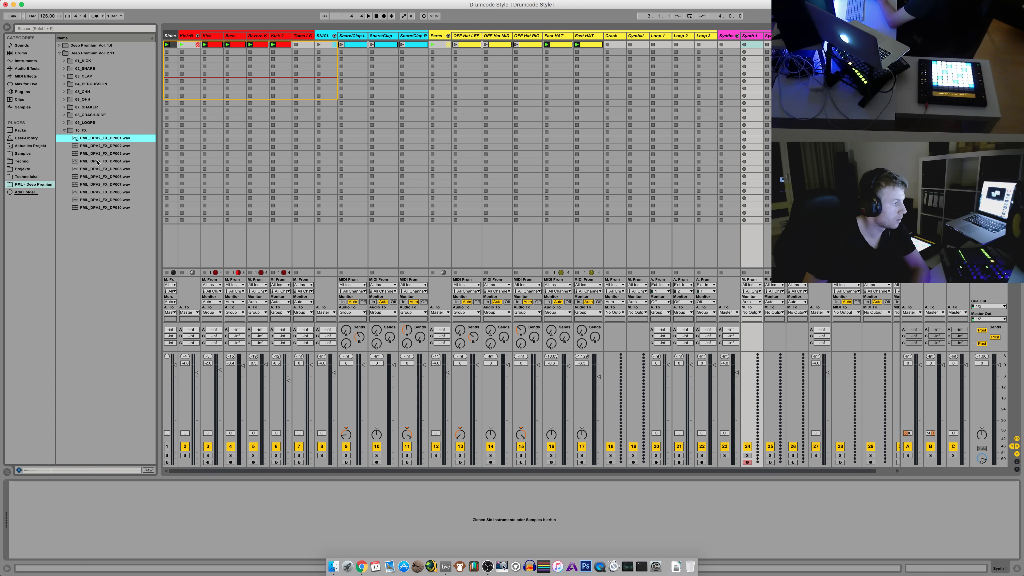
{"action": "key", "text": "Down"}
{"action": "key", "text": "Down"}
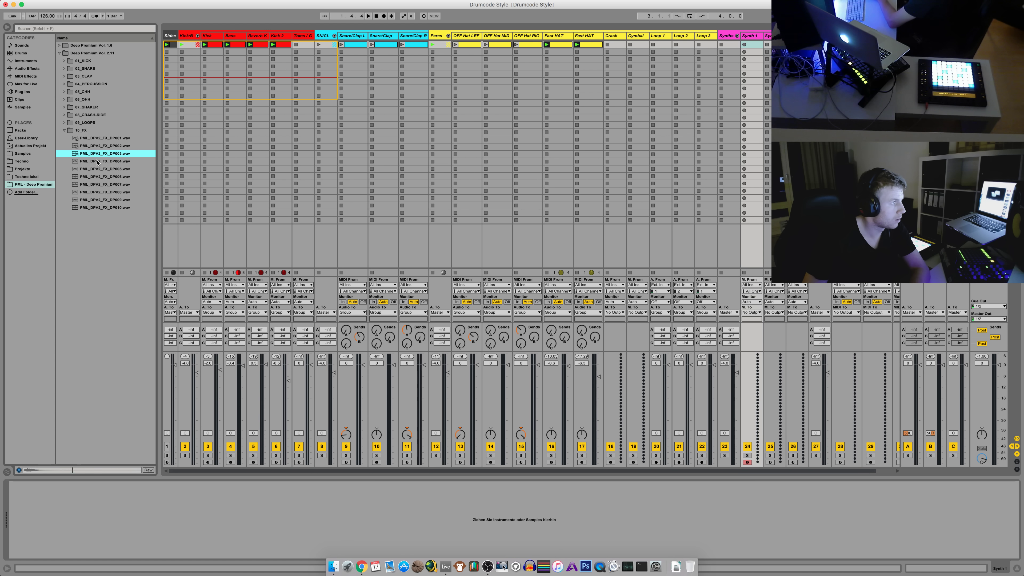
{"action": "key", "text": "Down"}
{"action": "key", "text": "Down"}
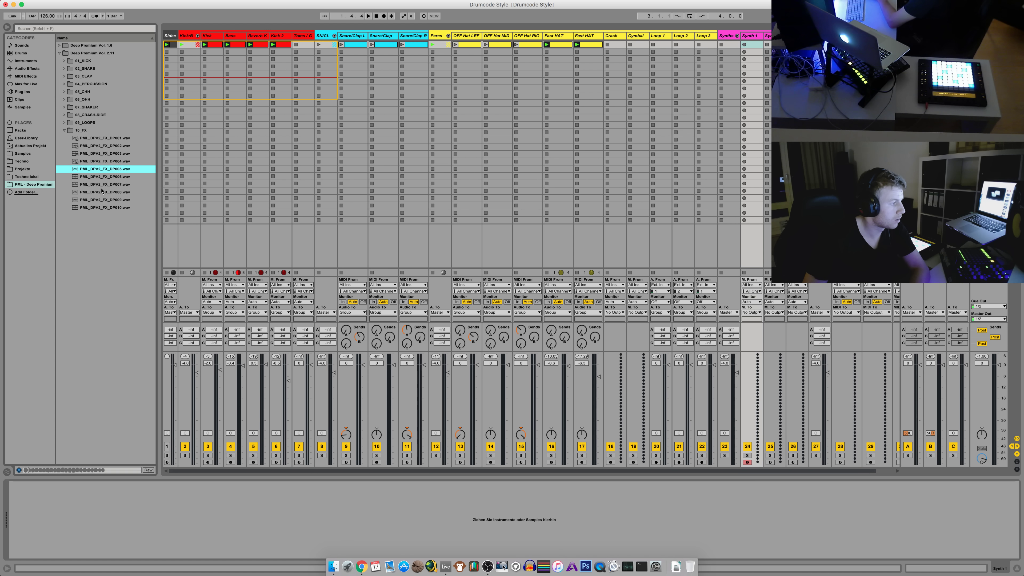
{"action": "key", "text": "Up"}
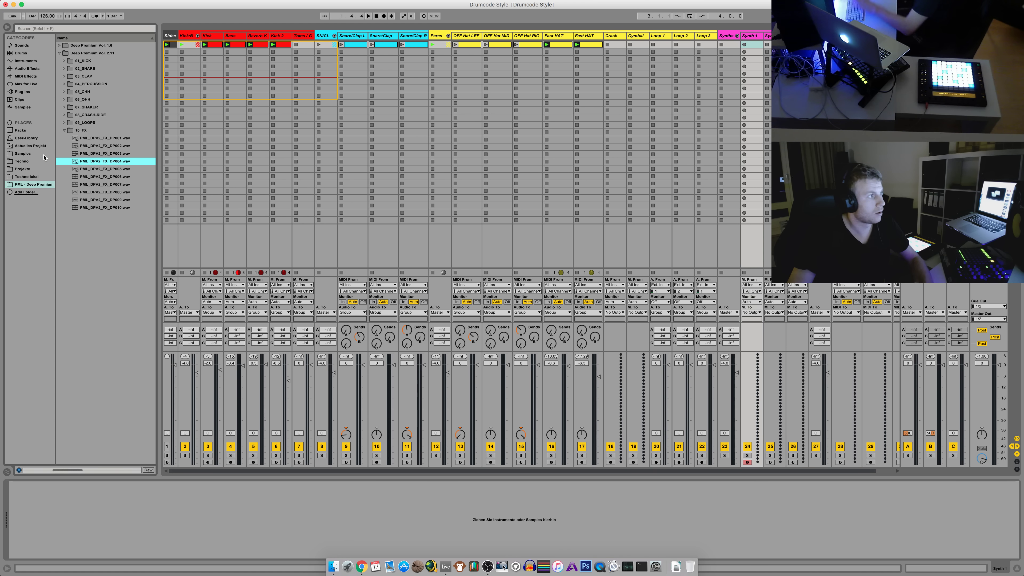
{"action": "left_click_drag", "start_coordinate": [114, 163], "coordinate": [662, 48]}
Turn on Warp and Loop for the Loop 1 clip, shorten its loop end to 1.3, and launch it with the mix
{"action": "key", "text": "space"}
{"action": "double_click", "coordinate": [662, 45]}
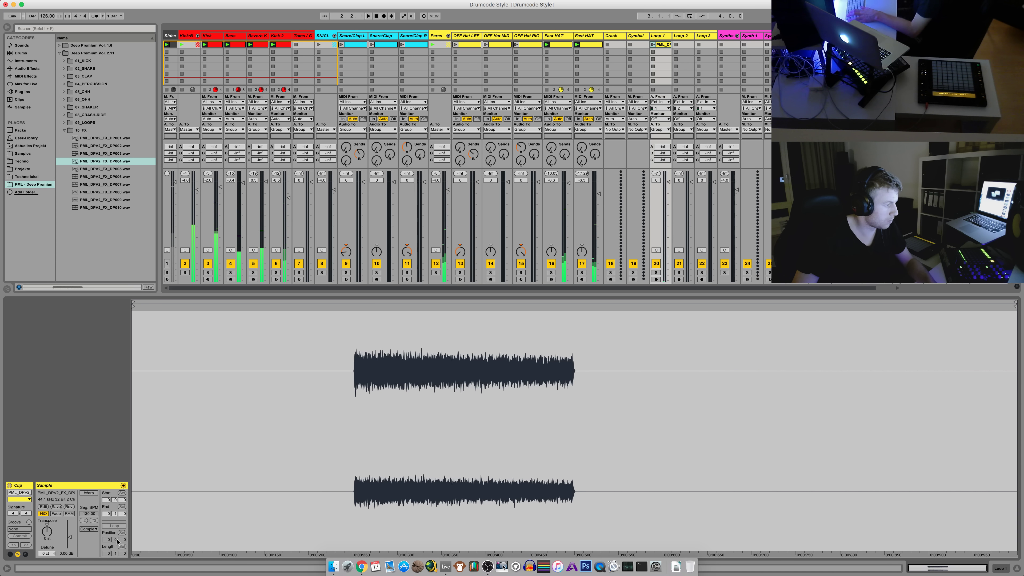
{"action": "left_click", "coordinate": [89, 492]}
{"action": "left_click", "coordinate": [114, 526]}
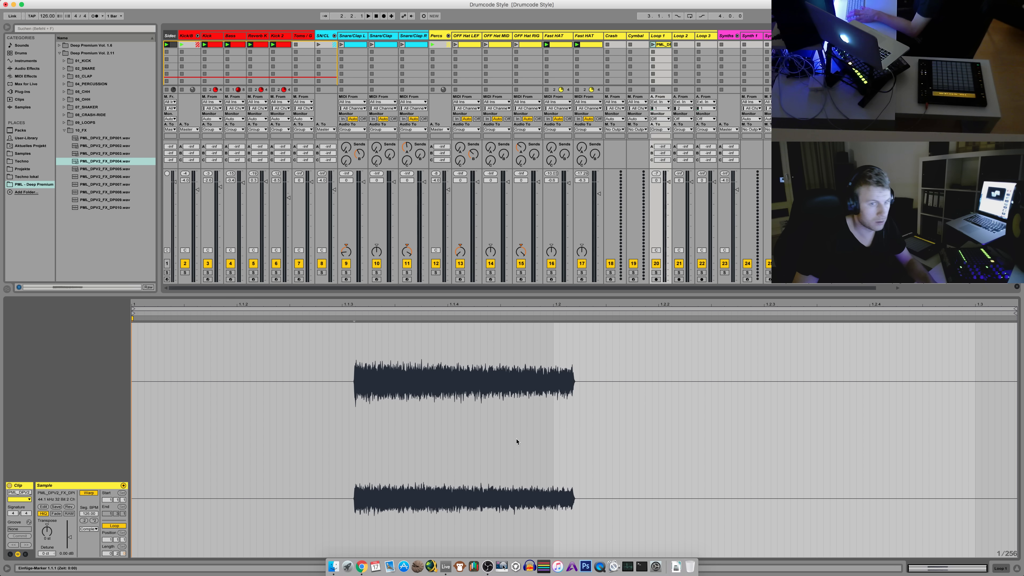
{"action": "key", "text": "space"}
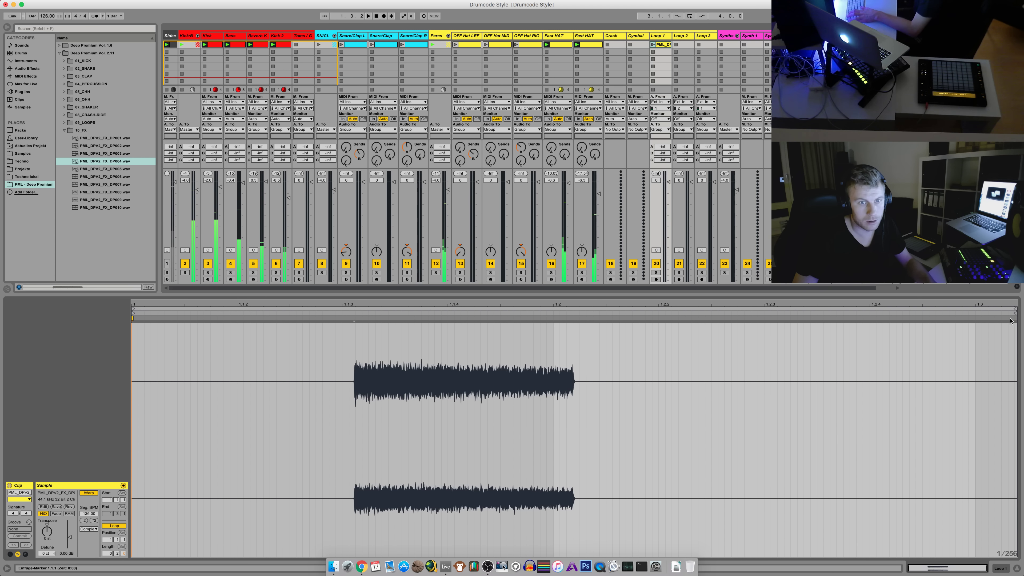
{"action": "left_click_drag", "start_coordinate": [1014, 311], "coordinate": [975, 309]}
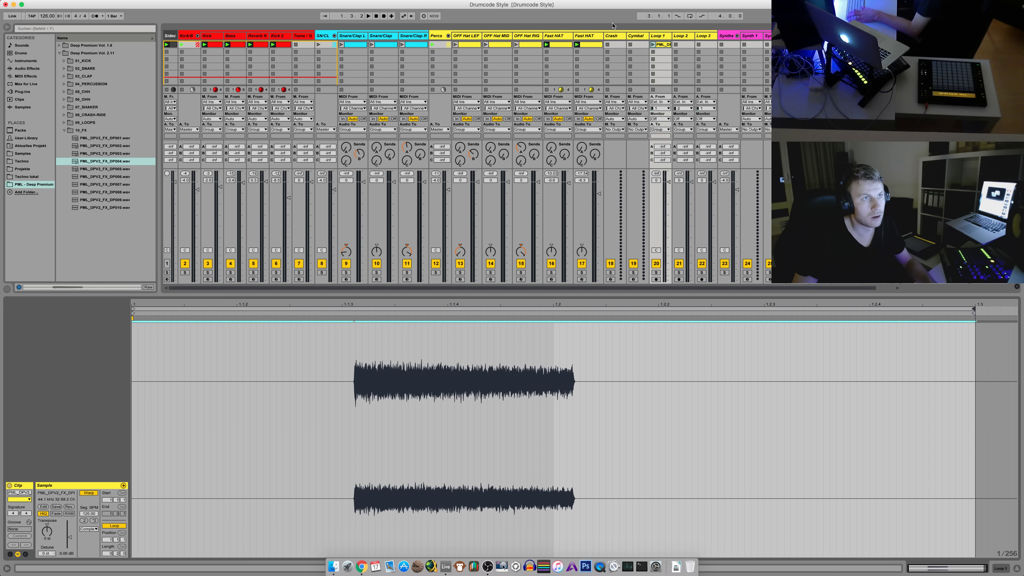
{"action": "left_click", "coordinate": [651, 45]}
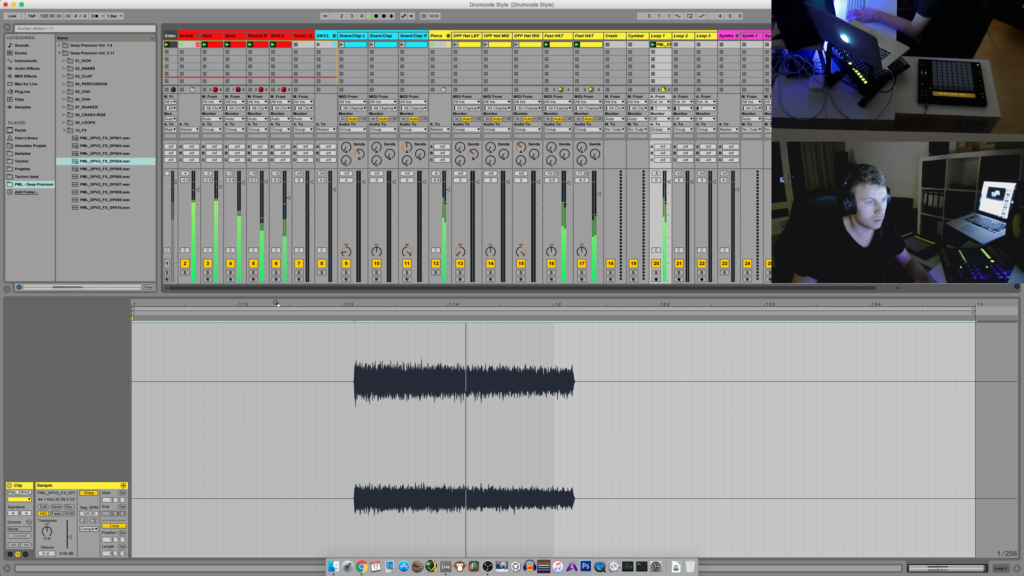
Extend the Loop 1 clip's loop length to one bar so it ends at bar 2
{"action": "left_click", "coordinate": [109, 553]}
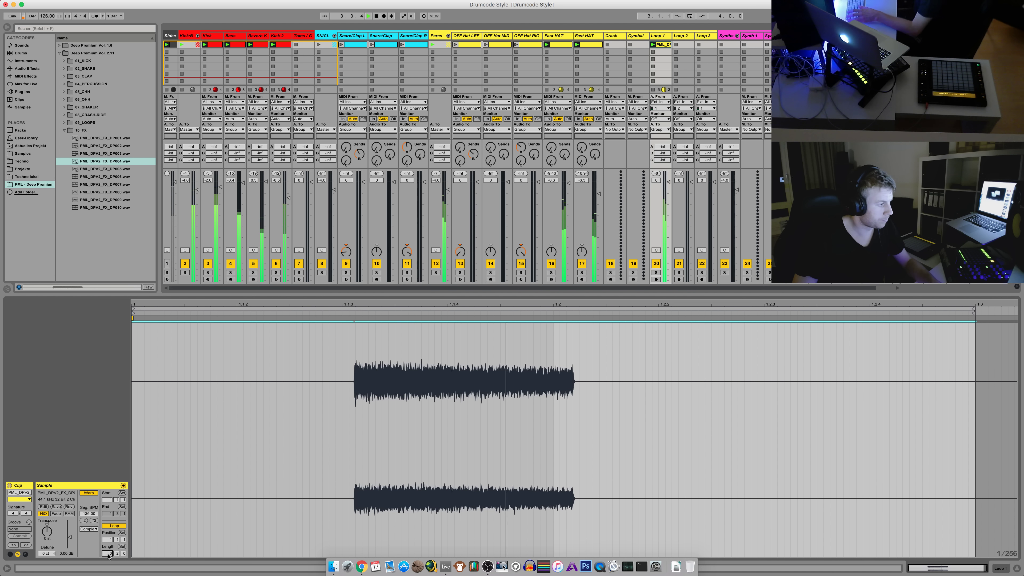
{"action": "left_click", "coordinate": [116, 553]}
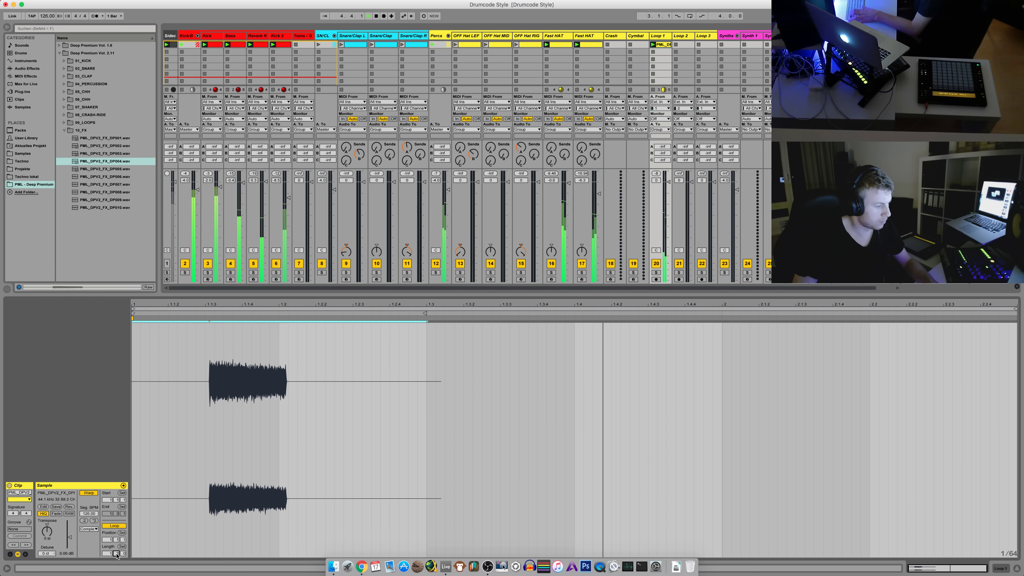
{"action": "left_click_drag", "start_coordinate": [117, 554], "coordinate": [117, 540]}
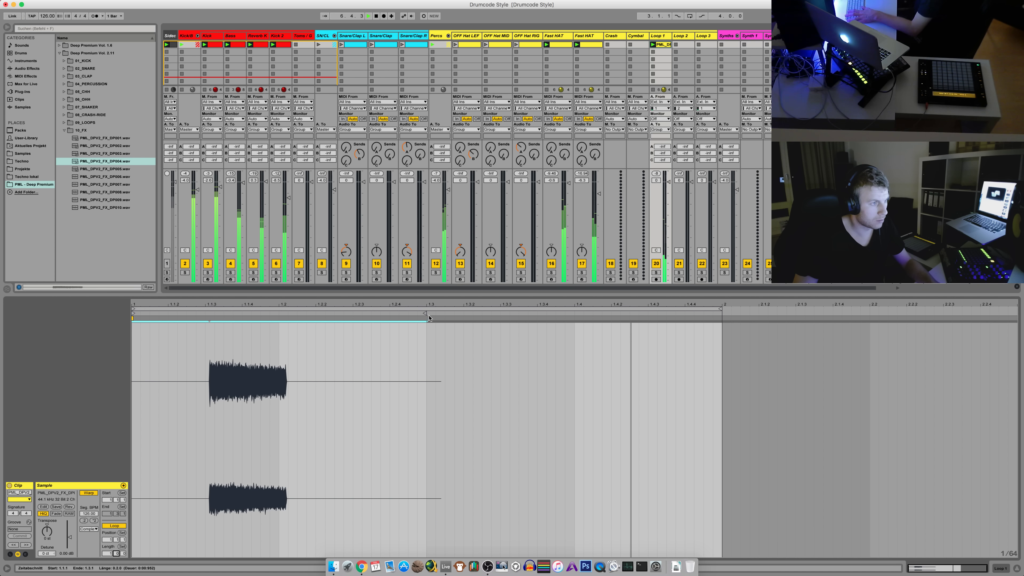
{"action": "left_click_drag", "start_coordinate": [424, 312], "coordinate": [721, 313]}
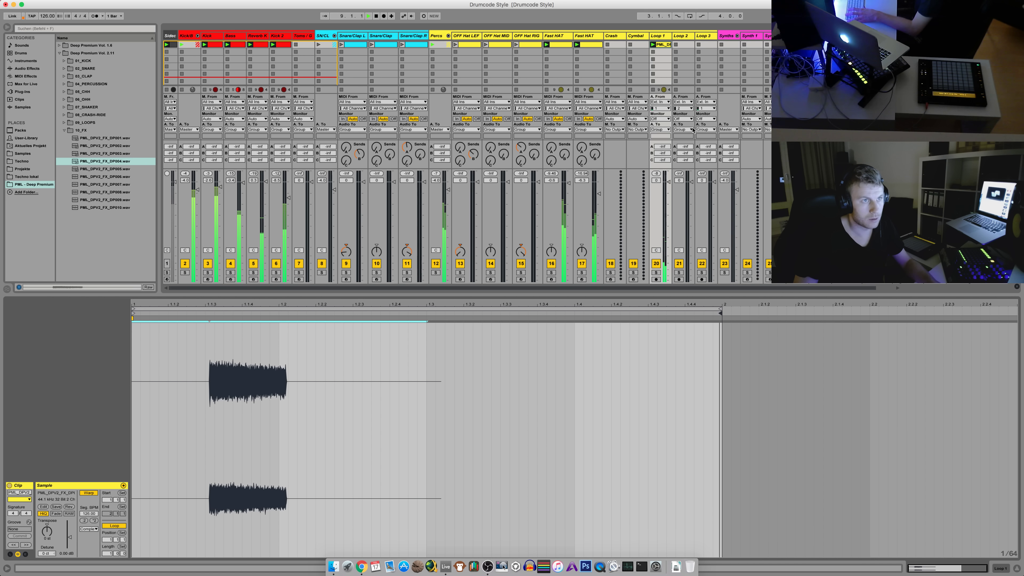
Add a Ping Pong Delay to the Loop 1 track and solo the track
{"action": "key", "text": "shift+Tab"}
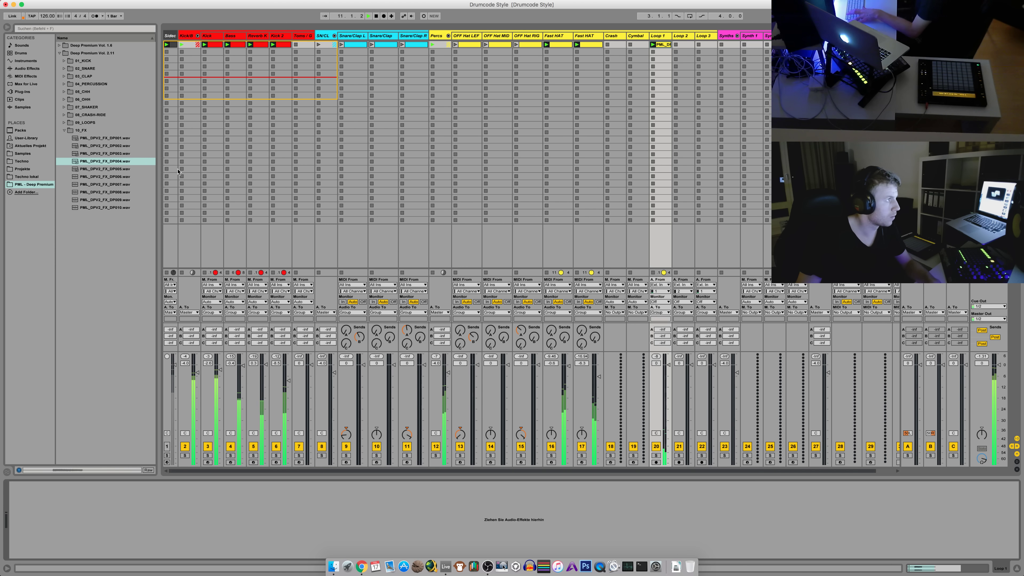
{"action": "left_click", "coordinate": [26, 69]}
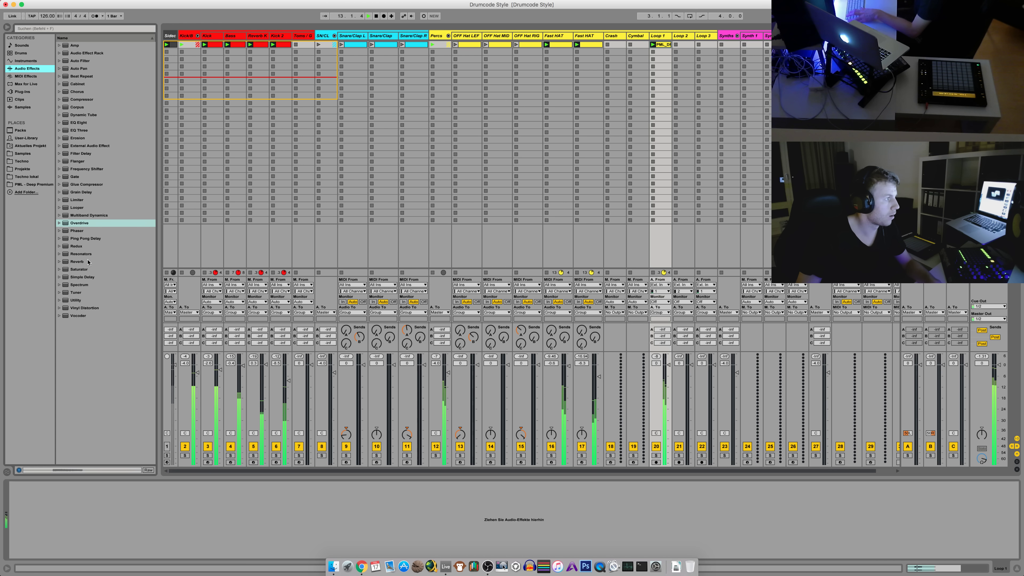
{"action": "double_click", "coordinate": [86, 238]}
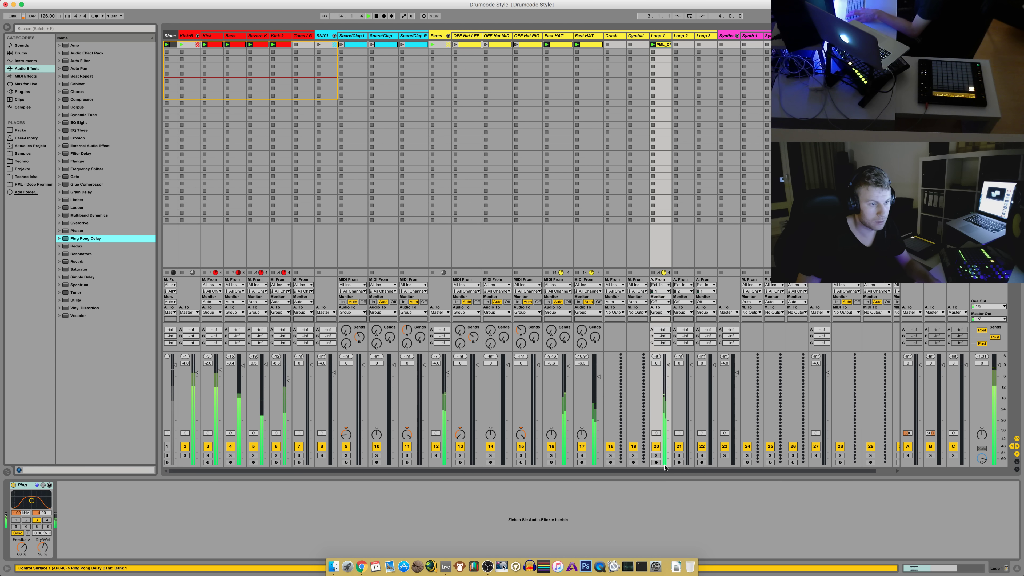
{"action": "left_click", "coordinate": [655, 456]}
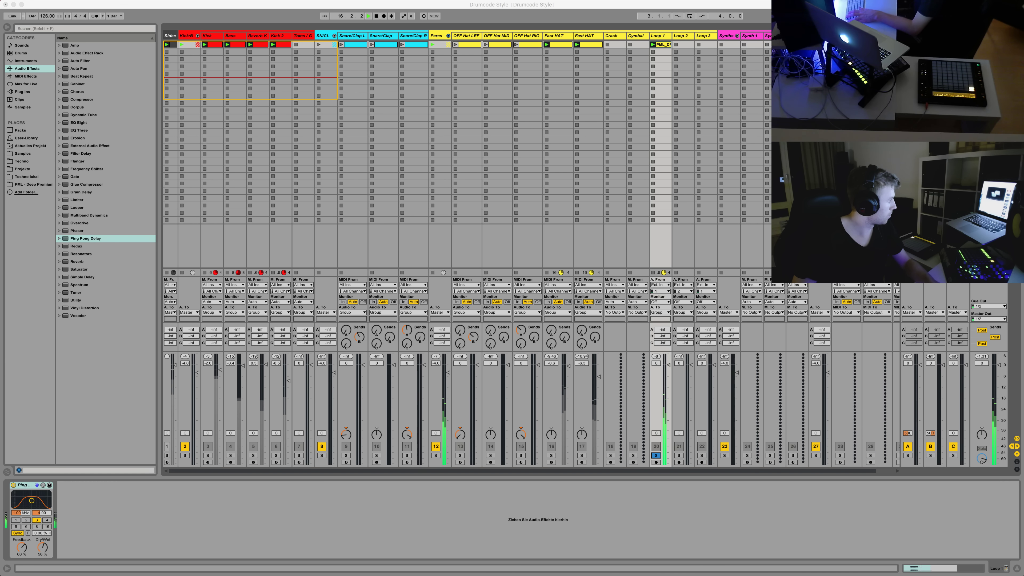
{"action": "left_click", "coordinate": [500, 533]}
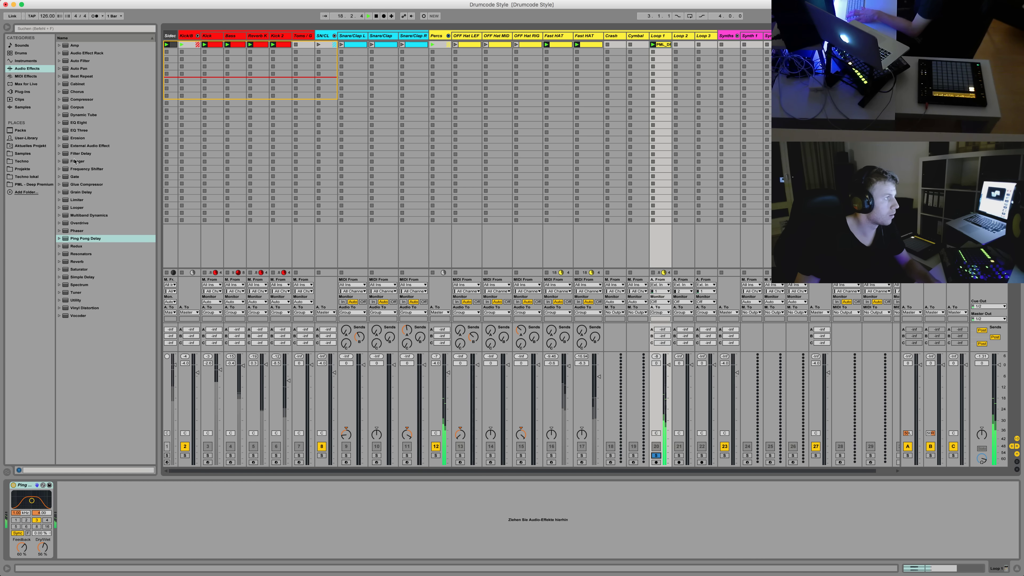
Add an EQ Eight after the delay, raise its low-cut frequency, and enable a second band as a high cut at about 12 kHz
{"action": "left_click", "coordinate": [76, 122]}
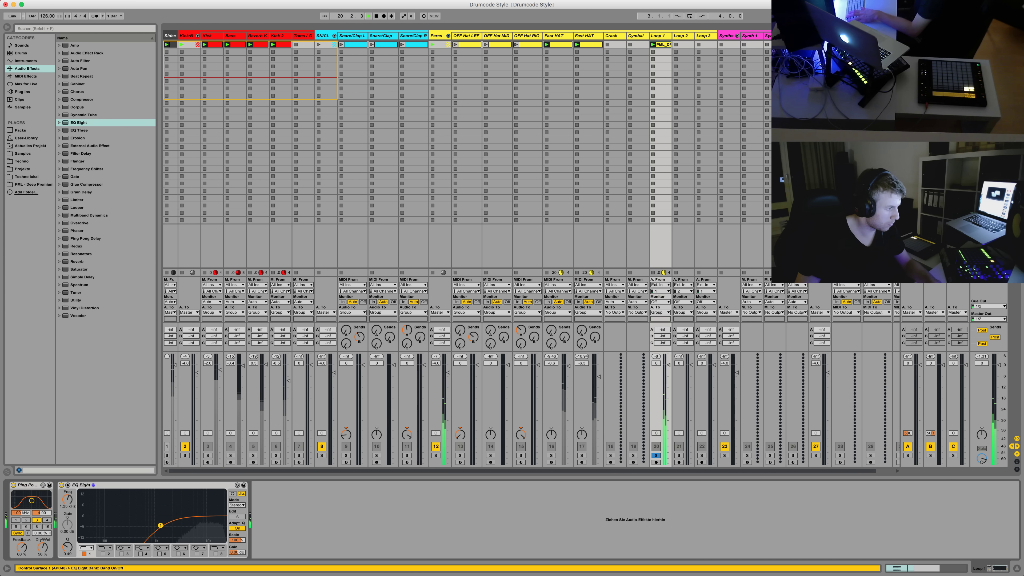
{"action": "left_click_drag", "start_coordinate": [161, 525], "coordinate": [173, 522]}
{"action": "left_click", "coordinate": [103, 554]}
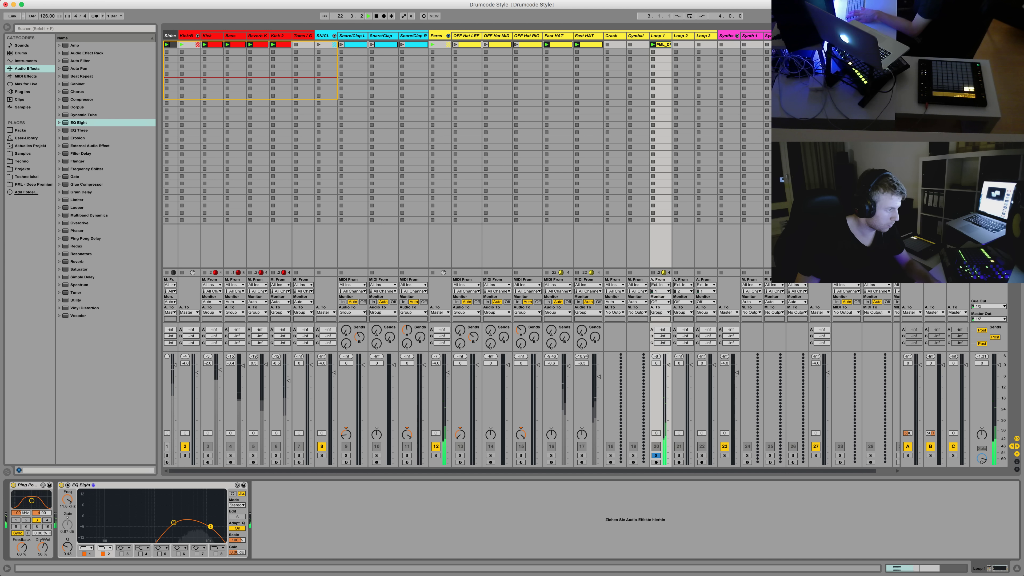
Unsolo Loop 1 and change the Ping Pong Delay's beat division while the full mix plays
{"action": "left_click", "coordinate": [656, 455]}
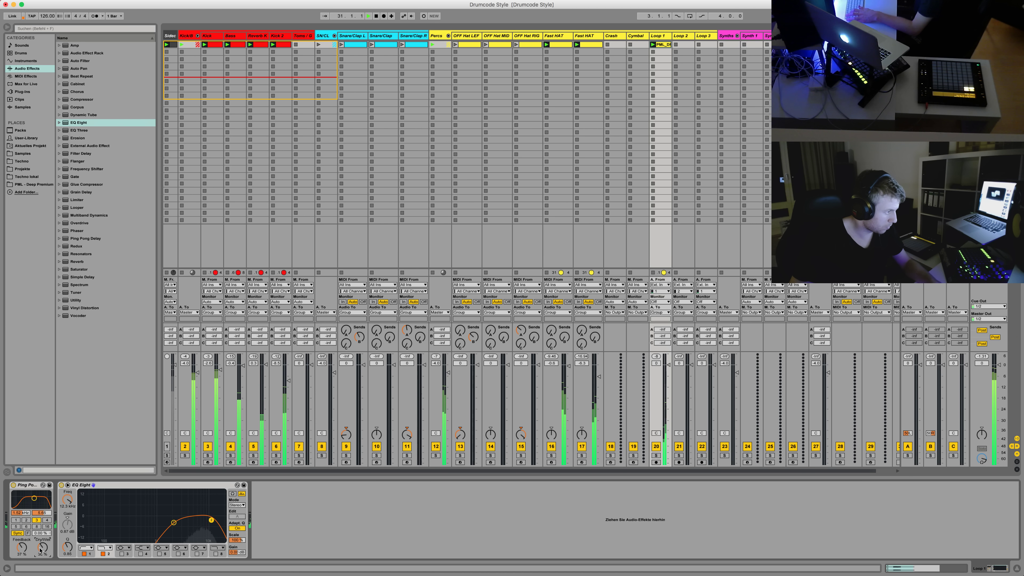
{"action": "left_click", "coordinate": [26, 519]}
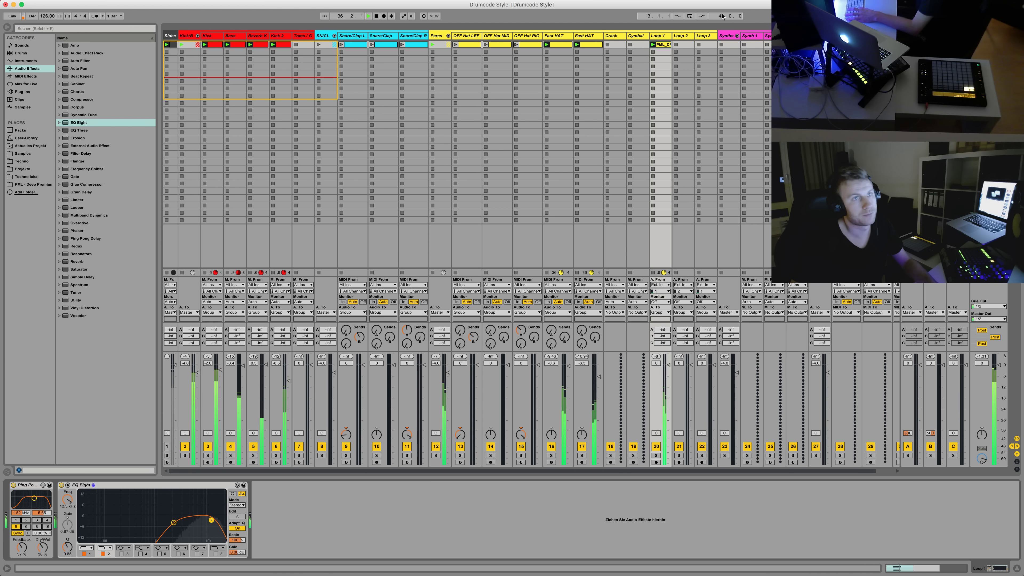
Load the Serum plug-in onto the Textures/Drones track and move its window toward the middle of the workspace
{"action": "left_click", "coordinate": [750, 36]}
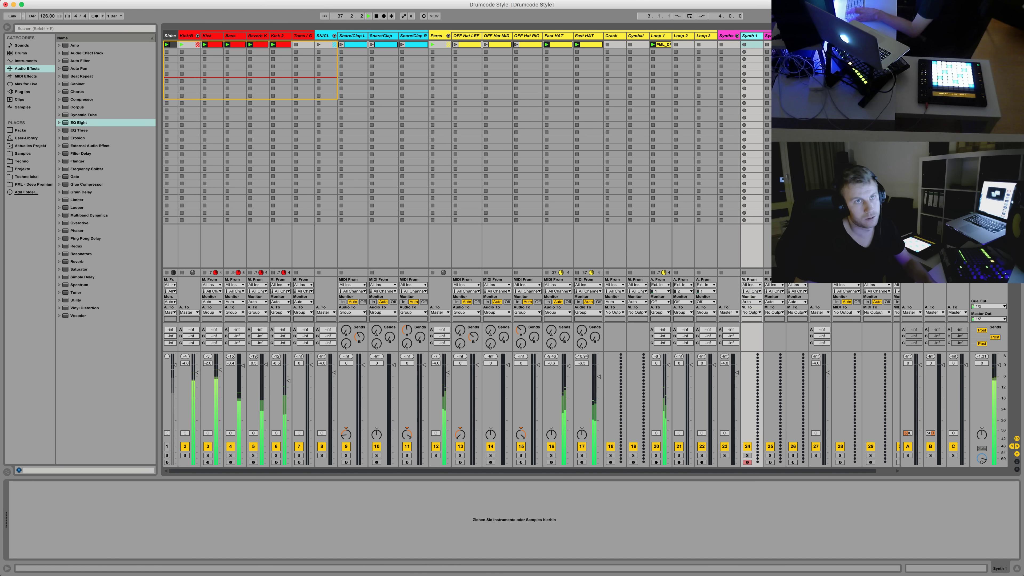
{"action": "scroll", "coordinate": [766, 473], "scroll_direction": "right", "scroll_amount": 1}
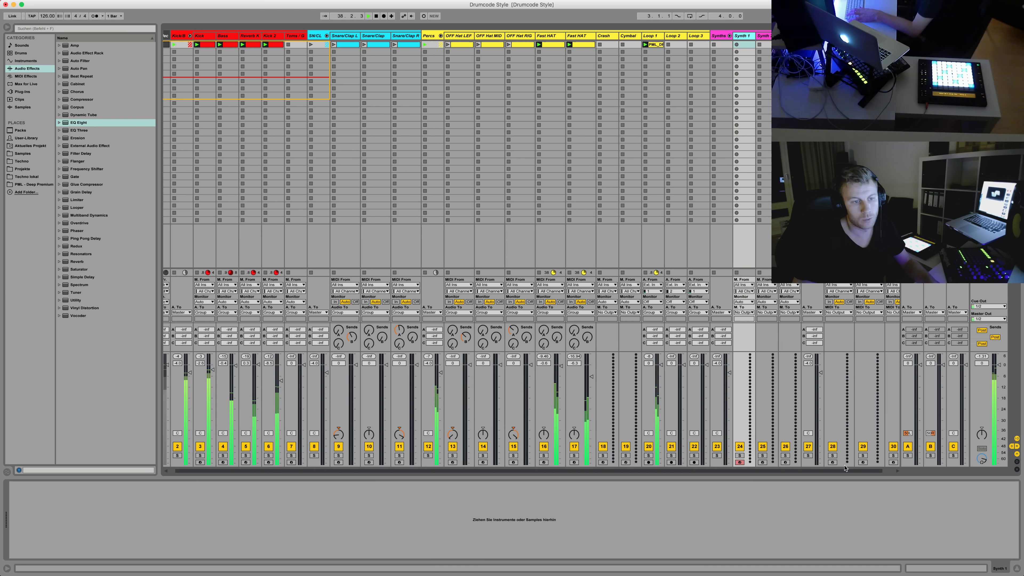
{"action": "left_click", "coordinate": [883, 35]}
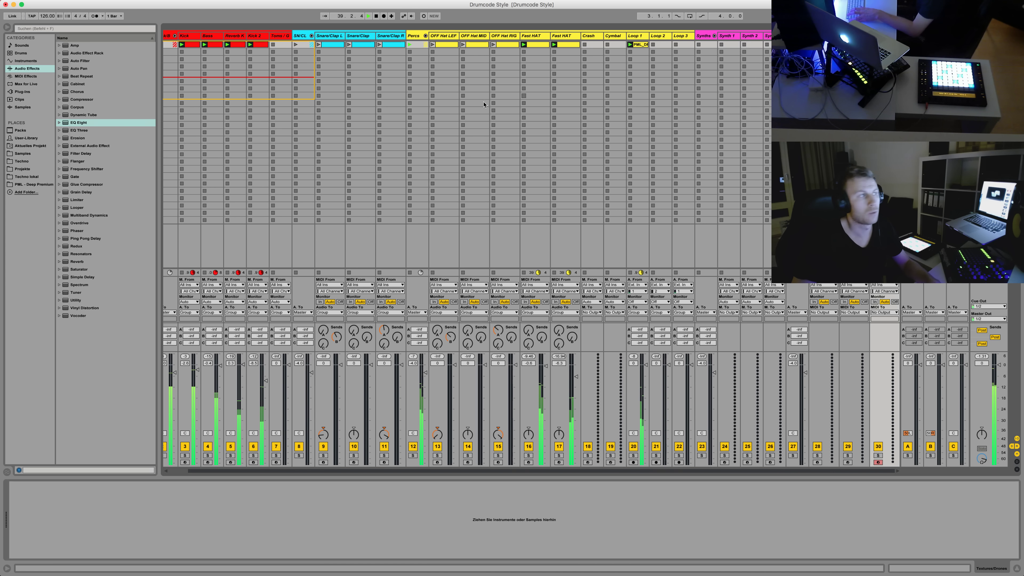
{"action": "left_click", "coordinate": [22, 91]}
{"action": "scroll", "coordinate": [92, 346], "scroll_direction": "down", "scroll_amount": 5}
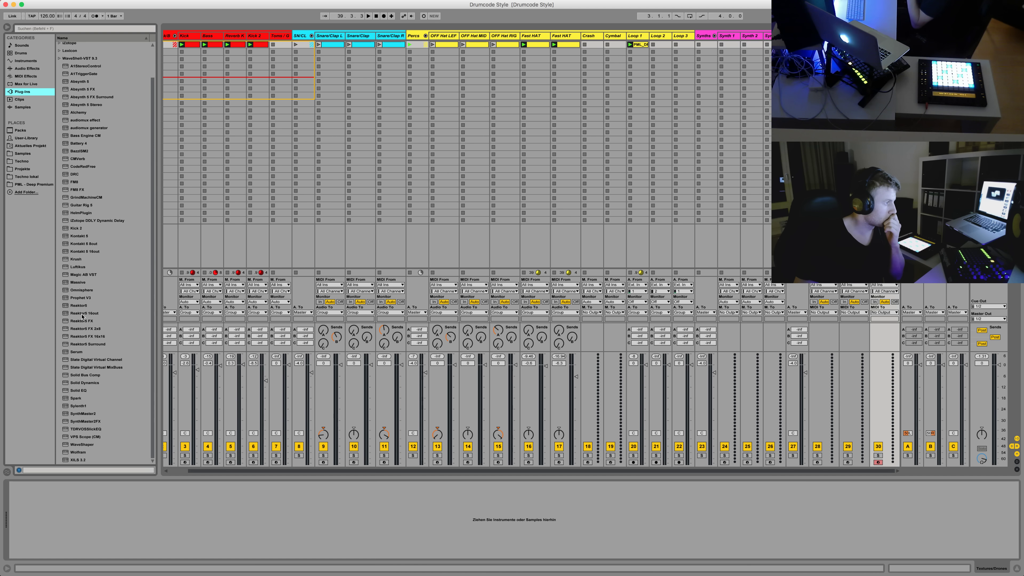
{"action": "double_click", "coordinate": [74, 353]}
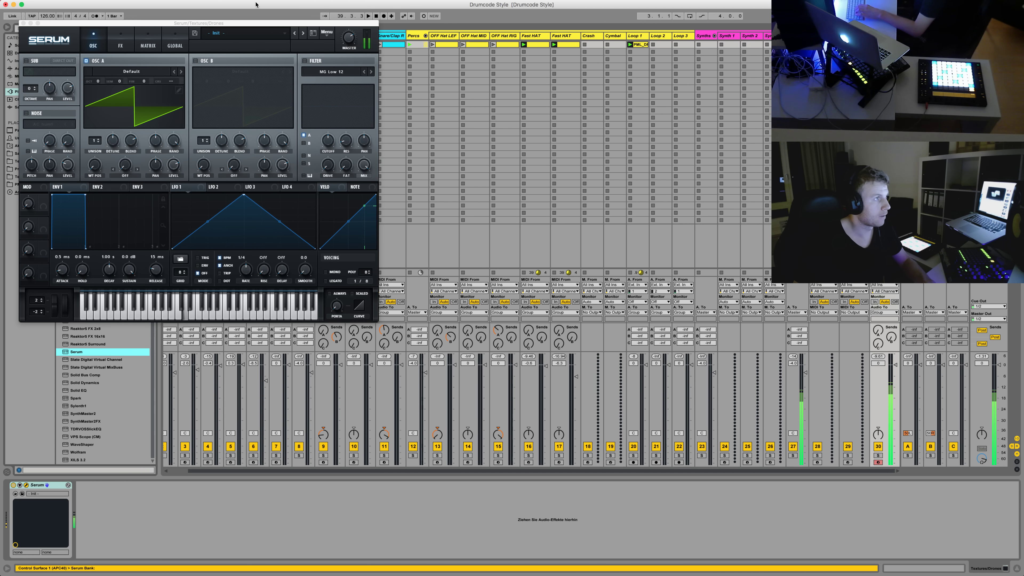
{"action": "left_click_drag", "start_coordinate": [243, 23], "coordinate": [562, 166]}
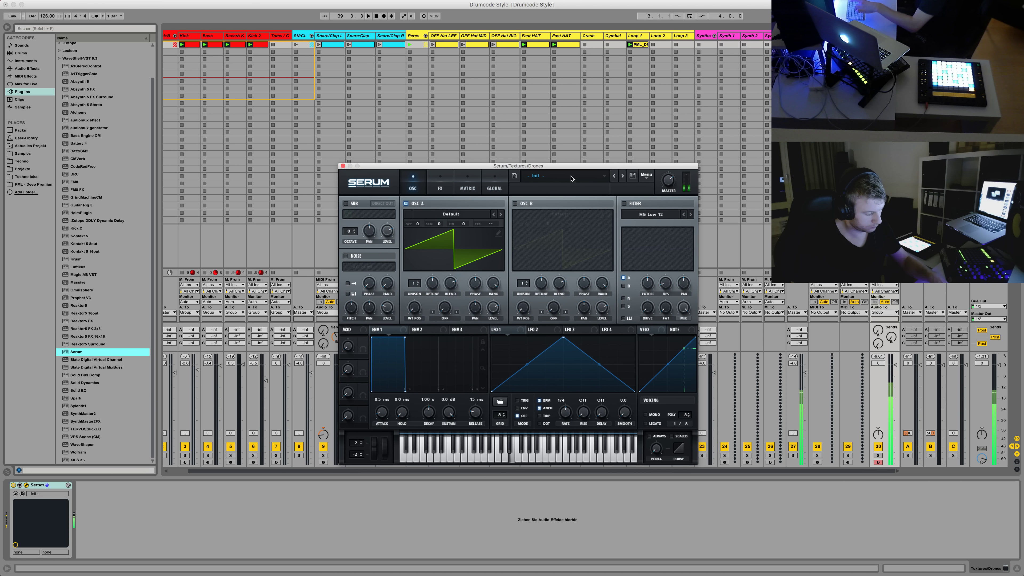
Filter Serum's preset browser to the SFX category and audition presets including FX DistantSemi, FX Classic Breakdown and FX MonkVerb
{"action": "left_click", "coordinate": [636, 178]}
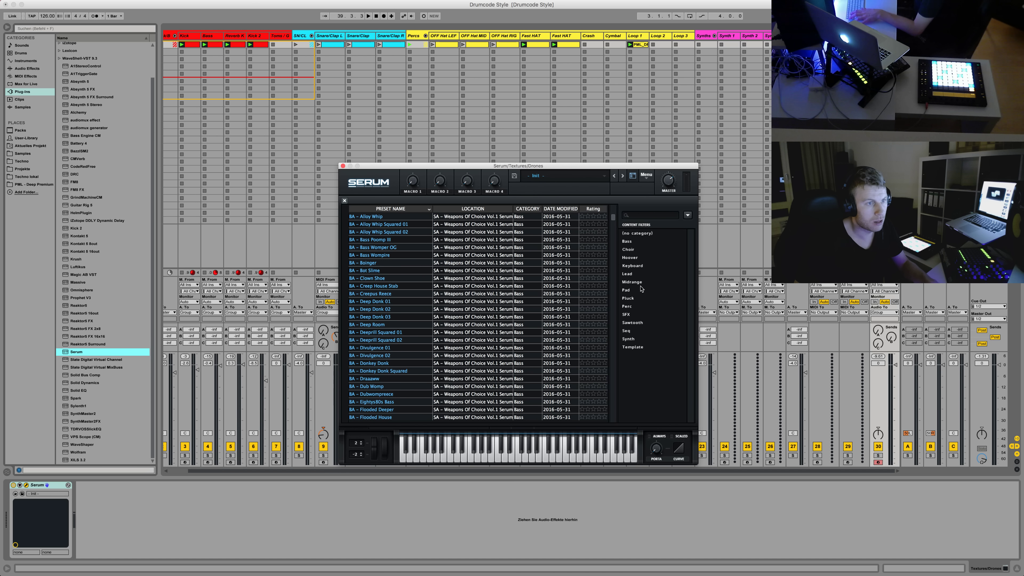
{"action": "left_click", "coordinate": [632, 315]}
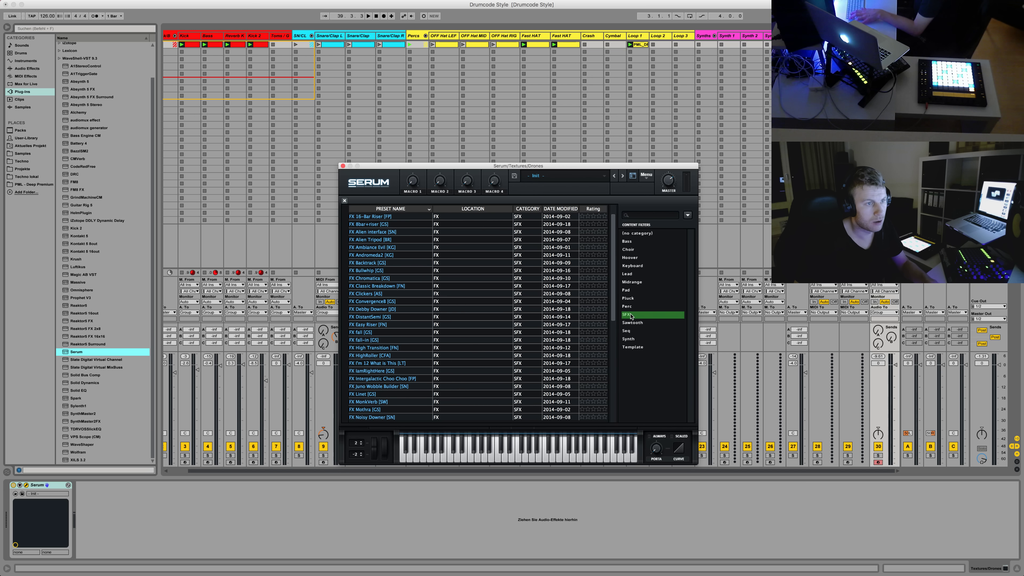
{"action": "left_click", "coordinate": [510, 316]}
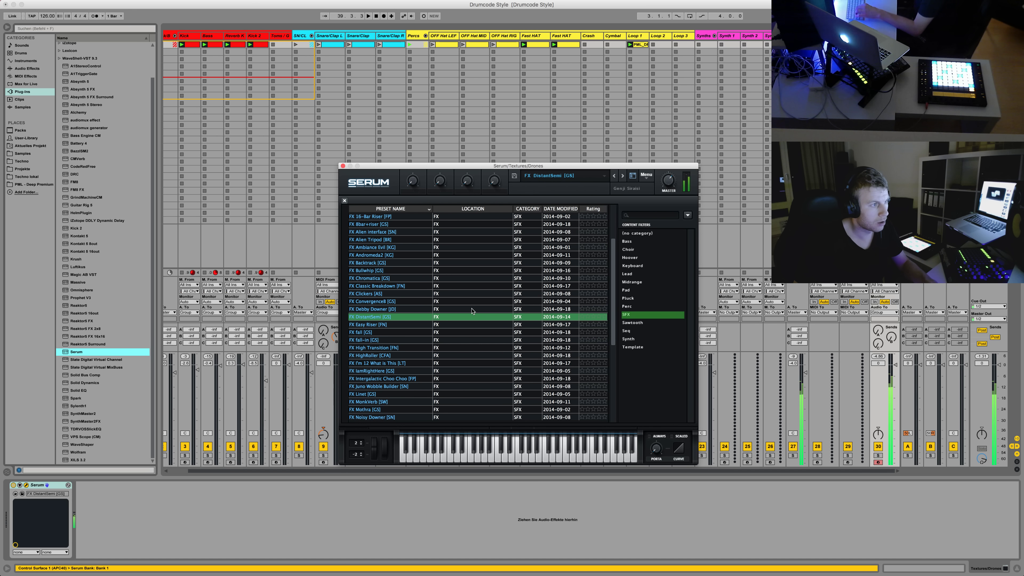
{"action": "left_click", "coordinate": [395, 302]}
{"action": "left_click", "coordinate": [386, 293]}
{"action": "left_click", "coordinate": [381, 287]}
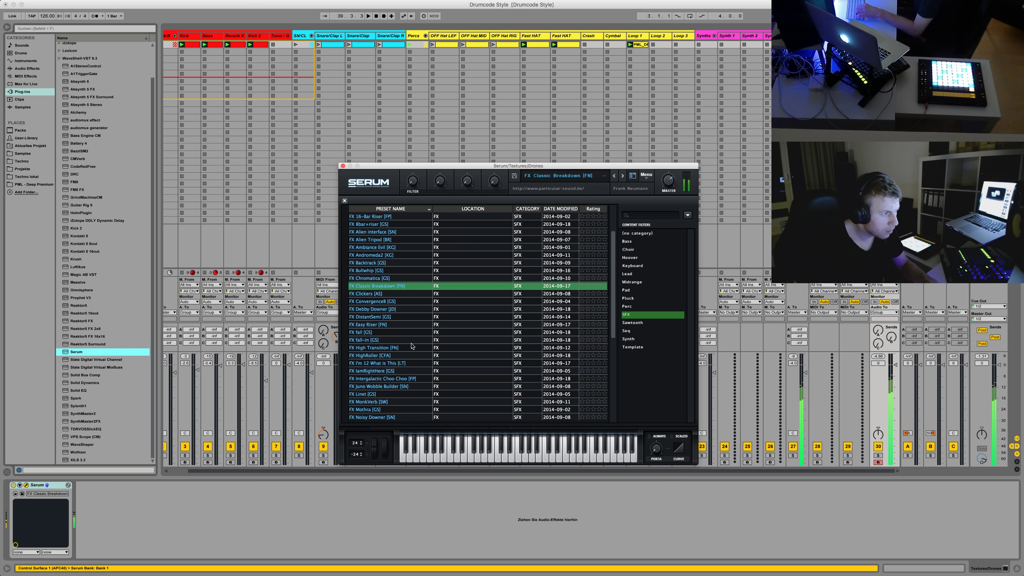
{"action": "scroll", "coordinate": [440, 339], "scroll_direction": "down", "scroll_amount": 3}
{"action": "scroll", "coordinate": [441, 339], "scroll_direction": "down", "scroll_amount": 7}
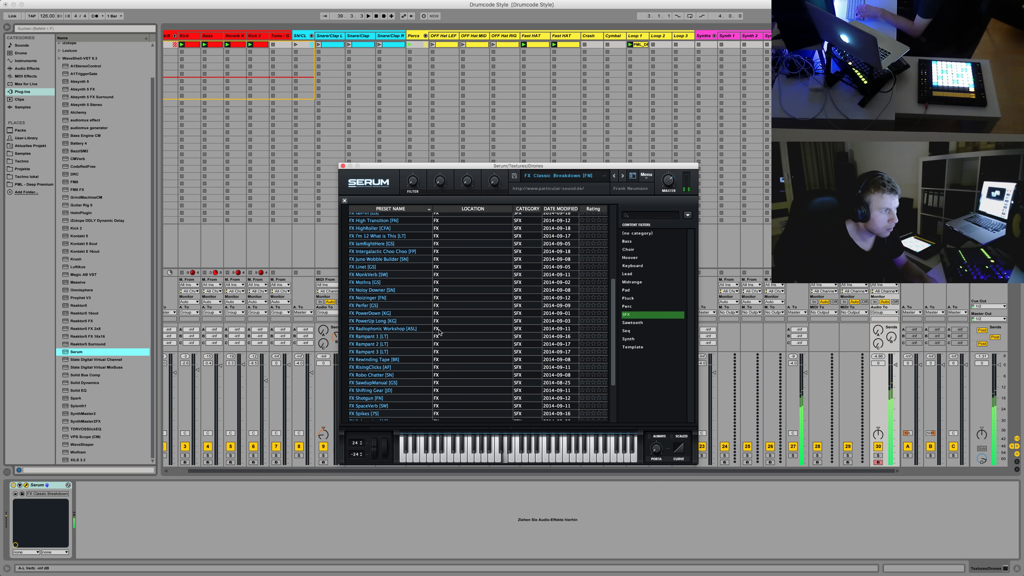
{"action": "left_click", "coordinate": [380, 276]}
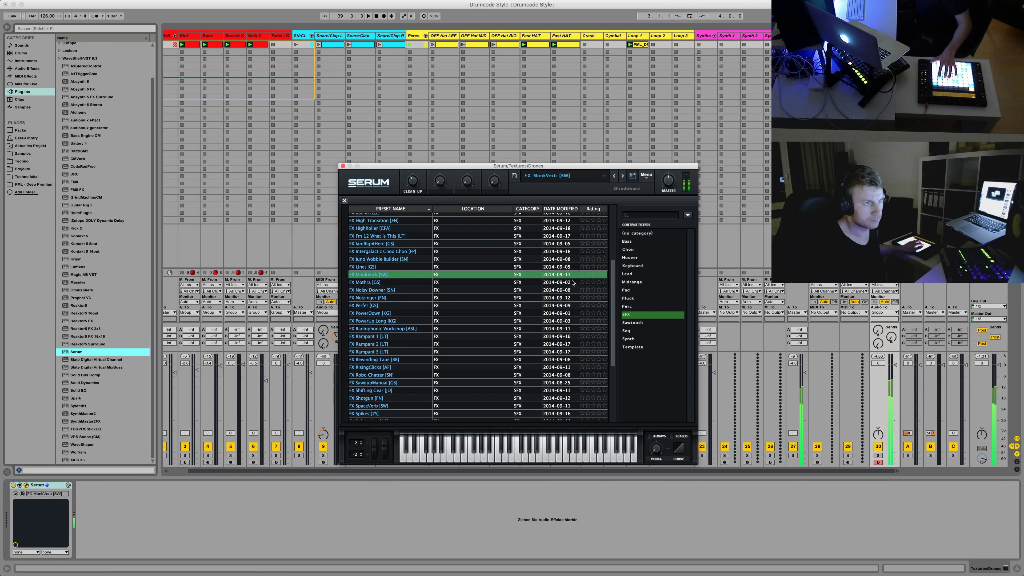
Filter Serum's presets to the Choir category and choose its preset
{"action": "left_click", "coordinate": [627, 249]}
{"action": "left_click", "coordinate": [391, 218]}
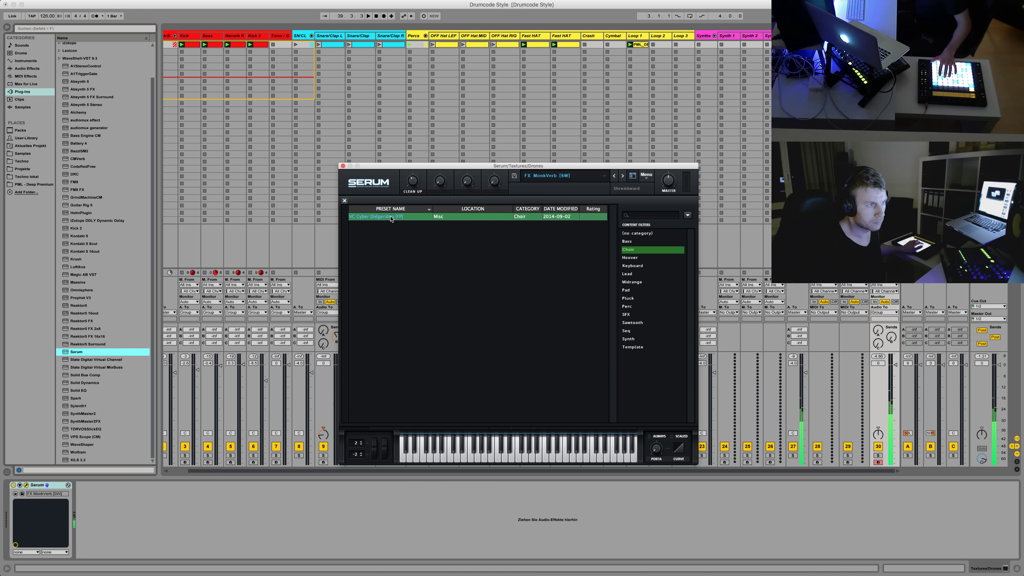
Load Serum's VC Cyber Didgeridoo preset to audition it, and remove Serum from the Textures/Drones track
{"action": "double_click", "coordinate": [391, 218]}
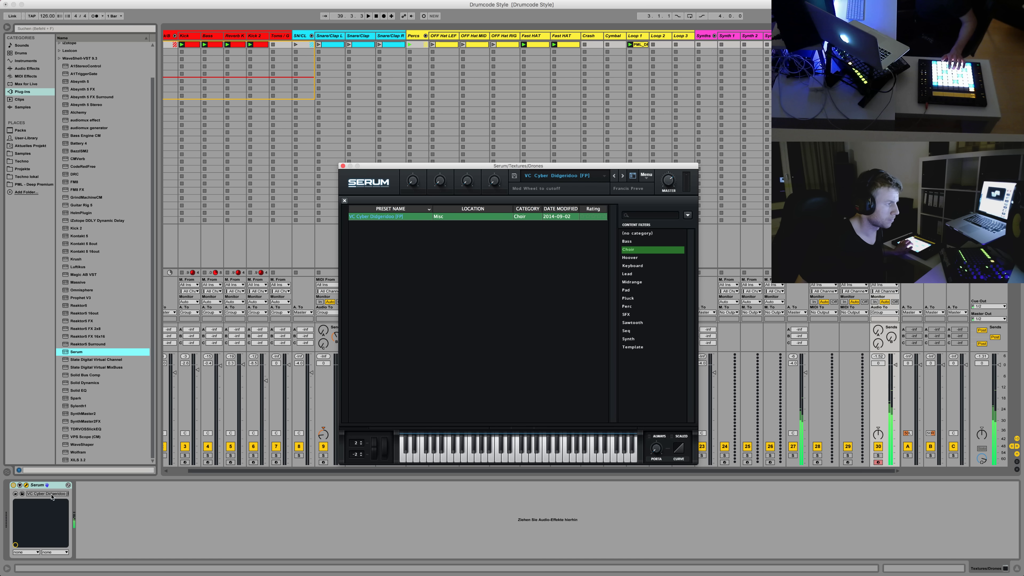
{"action": "left_click", "coordinate": [47, 485]}
{"action": "key", "text": "Delete"}
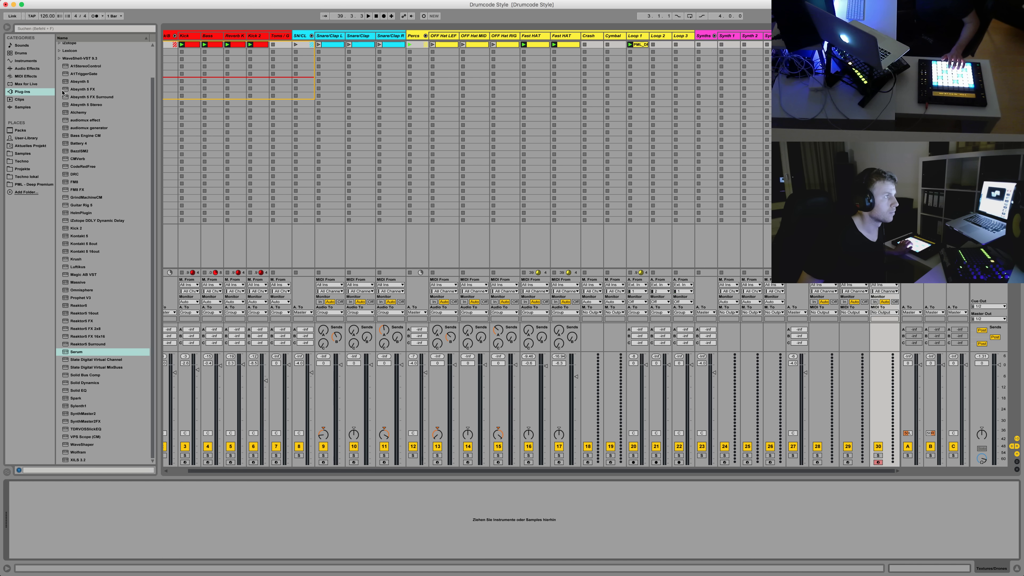
Search the Sounds library for "choir" and expand the Voices folder
{"action": "left_click", "coordinate": [22, 46]}
{"action": "type", "text": "ch"}
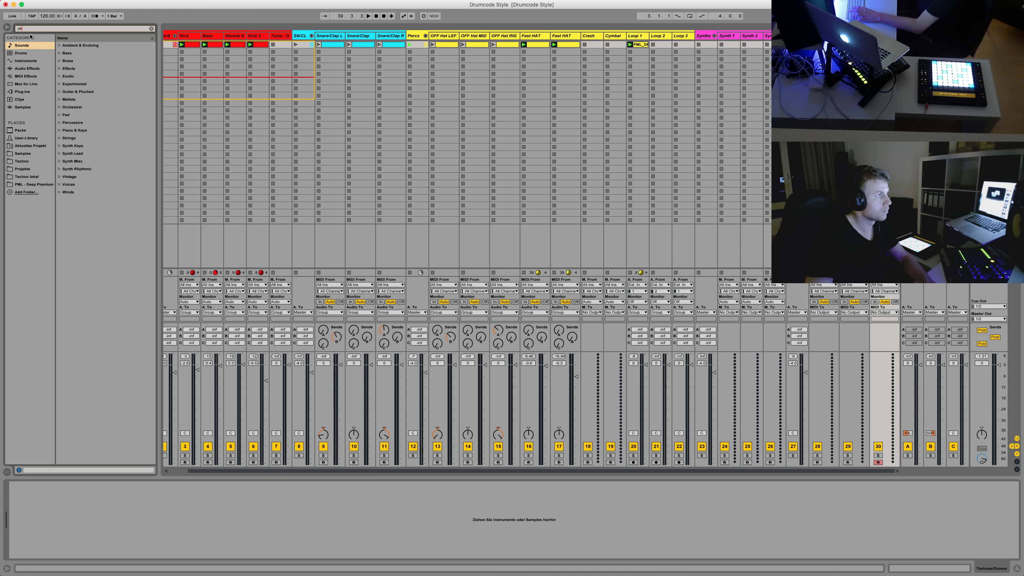
{"action": "type", "text": "oir"}
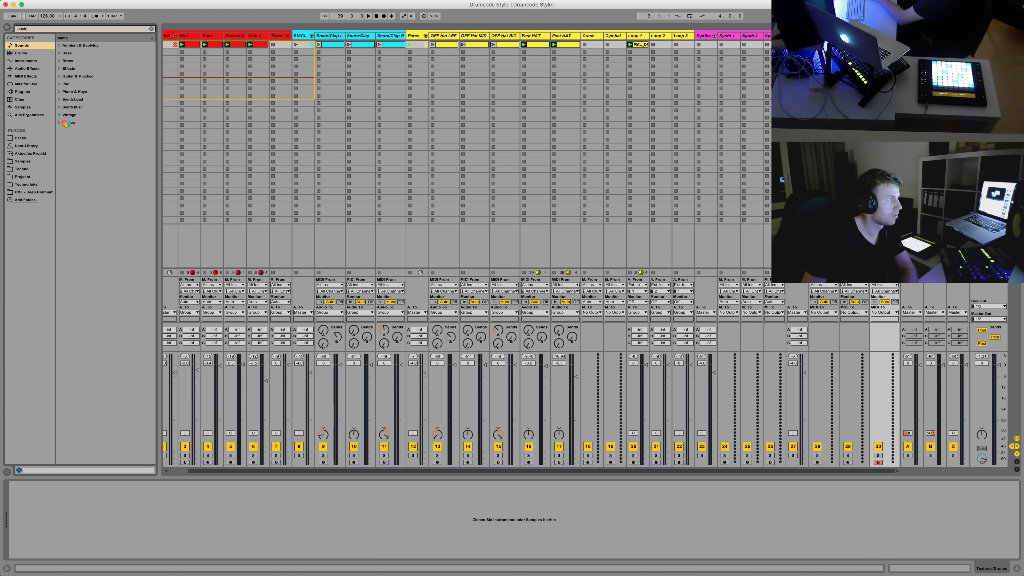
{"action": "double_click", "coordinate": [77, 46]}
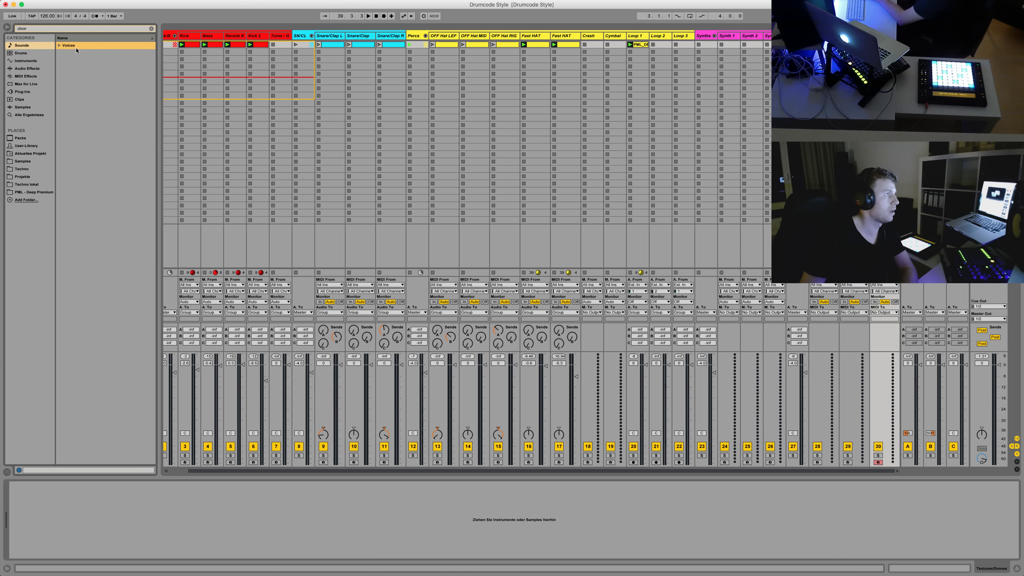
Preview the choir presets in the Voices folder and load Spacious Choir.adg onto the Textures/Drones track
{"action": "left_click", "coordinate": [78, 53]}
{"action": "key", "text": "Down"}
{"action": "key", "text": "Down"}
{"action": "key", "text": "Down"}
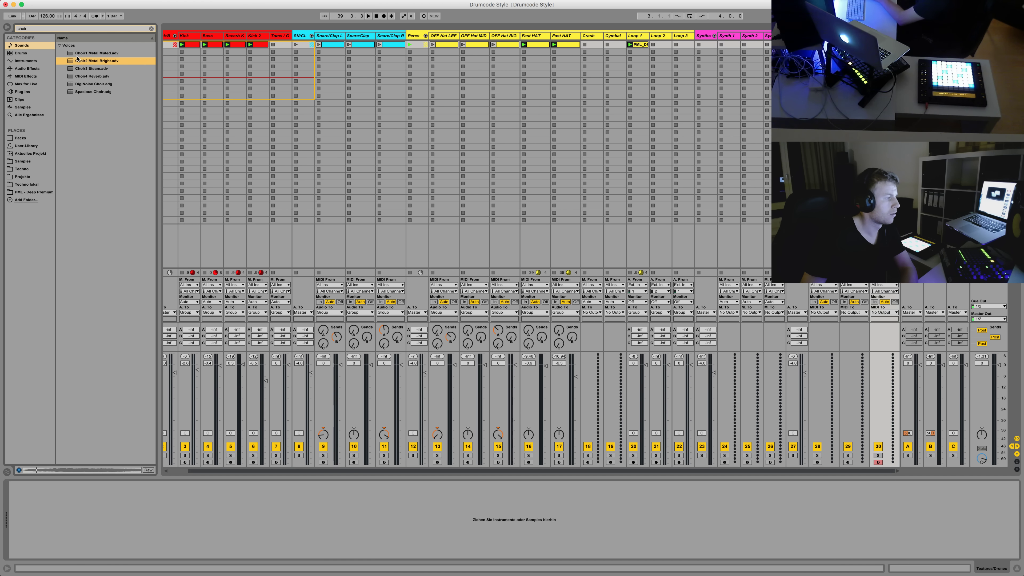
{"action": "key", "text": "Down"}
{"action": "key", "text": "Down"}
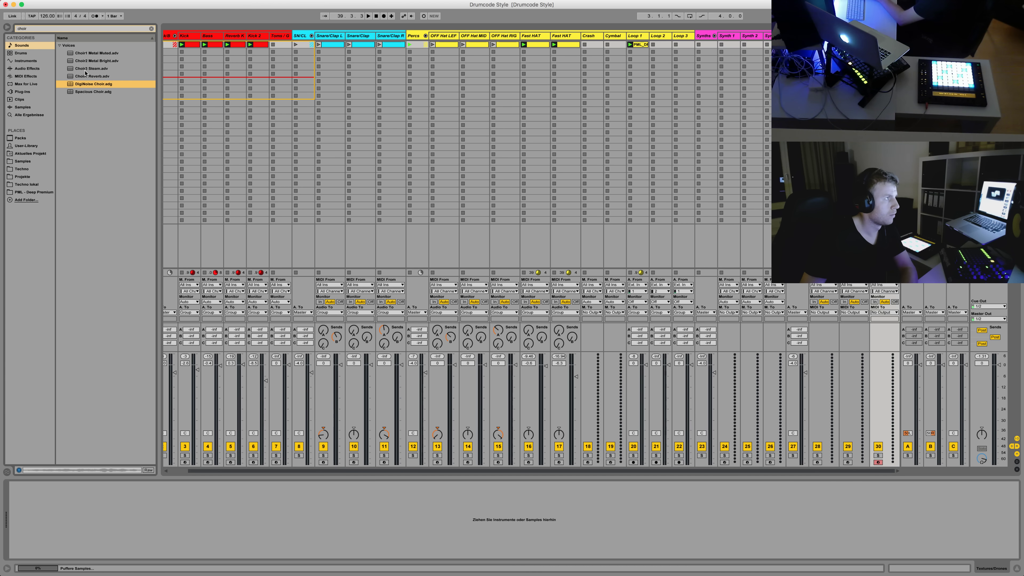
{"action": "left_click_drag", "start_coordinate": [82, 93], "coordinate": [56, 509]}
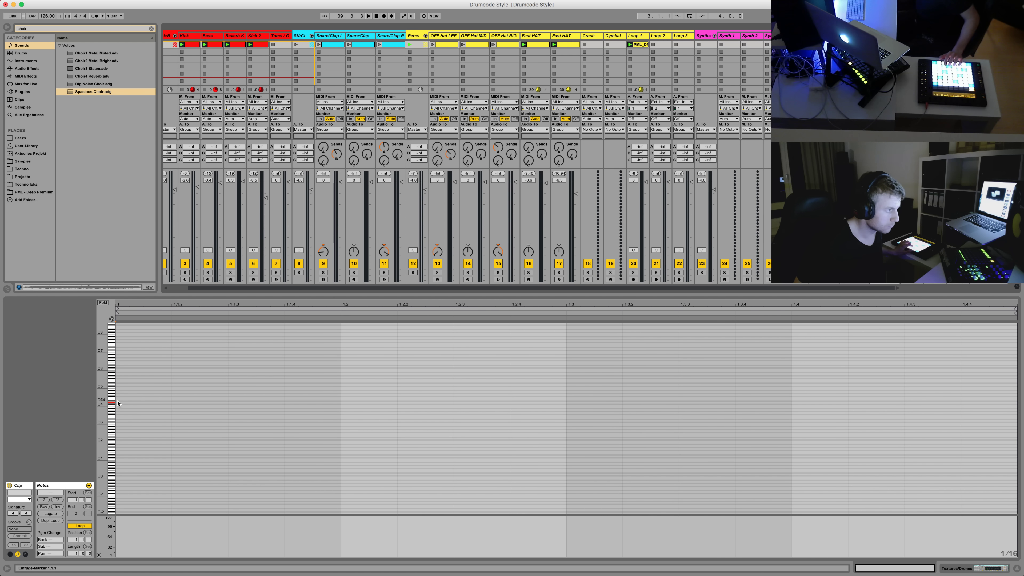
Draw a long D4 note from the start of the Textures/Drones clip to about 1.4 and play it
{"action": "double_click", "coordinate": [119, 403]}
{"action": "left_click_drag", "start_coordinate": [173, 403], "coordinate": [791, 403]}
{"action": "key", "text": "space"}
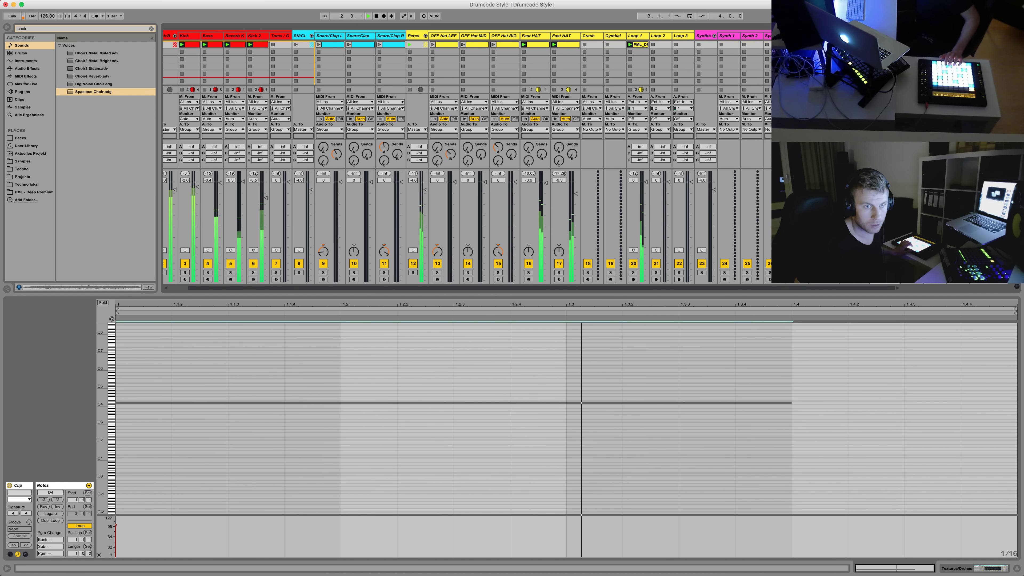
{"action": "key", "text": "shift+Tab"}
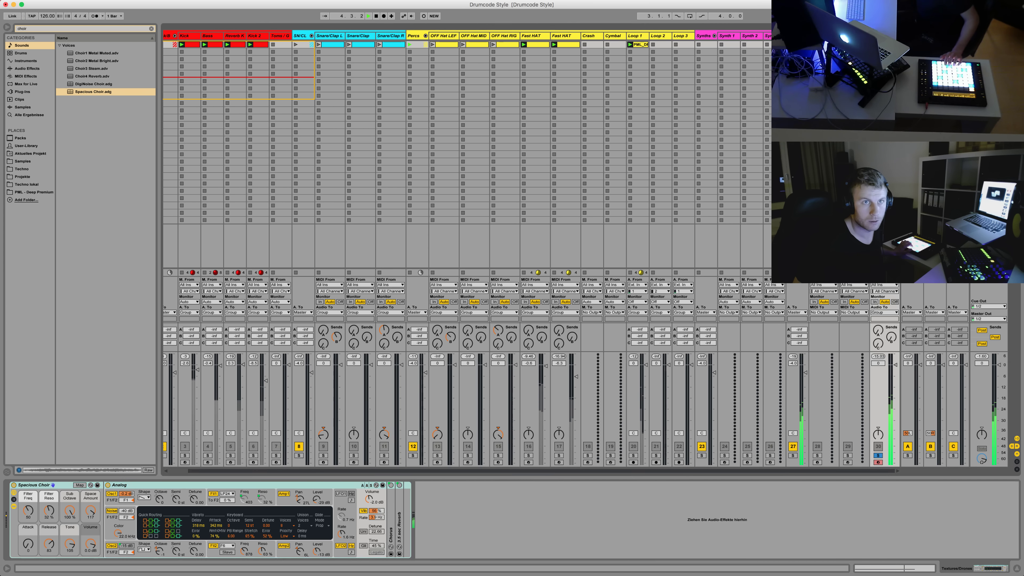
{"action": "key", "text": "shift+Tab"}
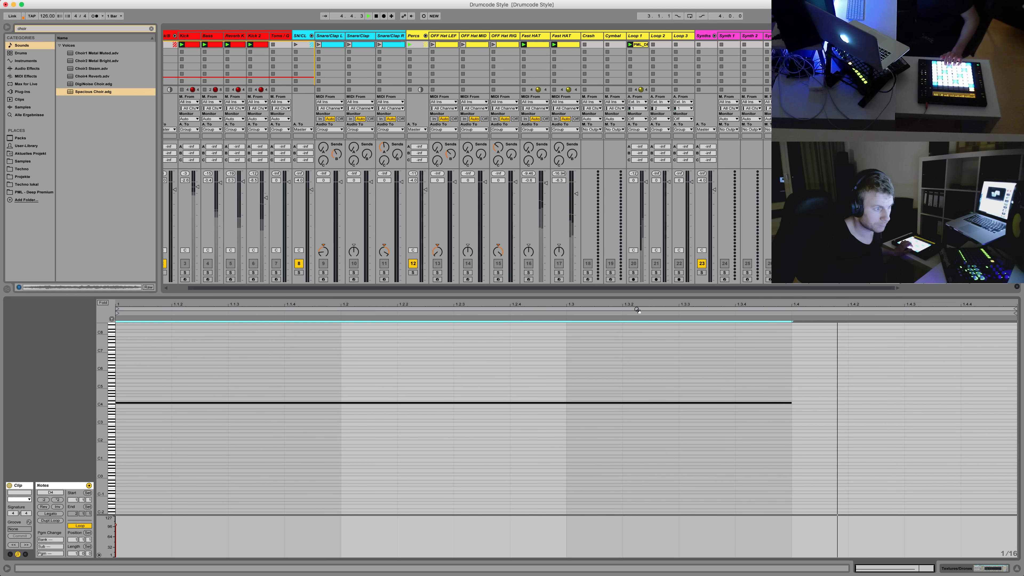
Extend the D4 note to the full bar and layer equally long E4 and F4 notes above it for playback
{"action": "left_click", "coordinate": [631, 488]}
{"action": "key", "text": "shift+Right"}
{"action": "key", "text": "shift+Right"}
{"action": "key", "text": "shift+Right"}
{"action": "left_click_drag", "start_coordinate": [792, 400], "coordinate": [670, 474]}
{"action": "key", "text": "shift+Right"}
{"action": "key", "text": "shift+Right"}
{"action": "key", "text": "shift+Right"}
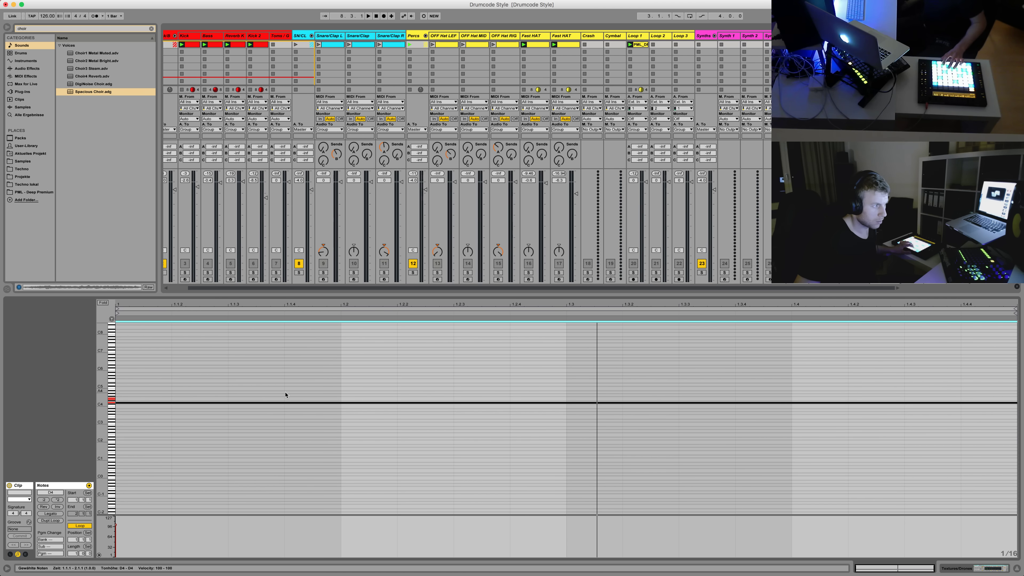
{"action": "key", "text": "z"}
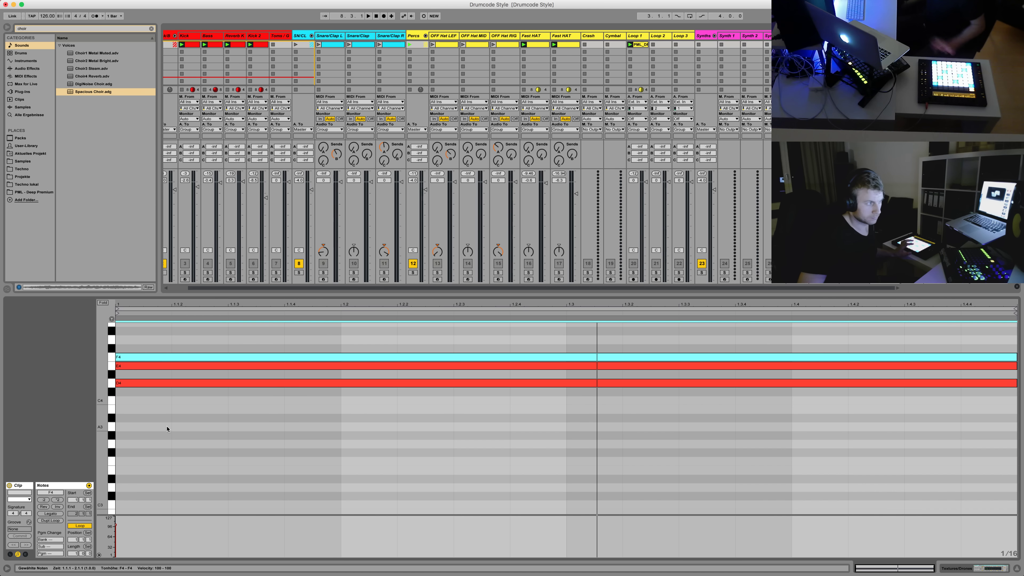
{"action": "key", "text": "space"}
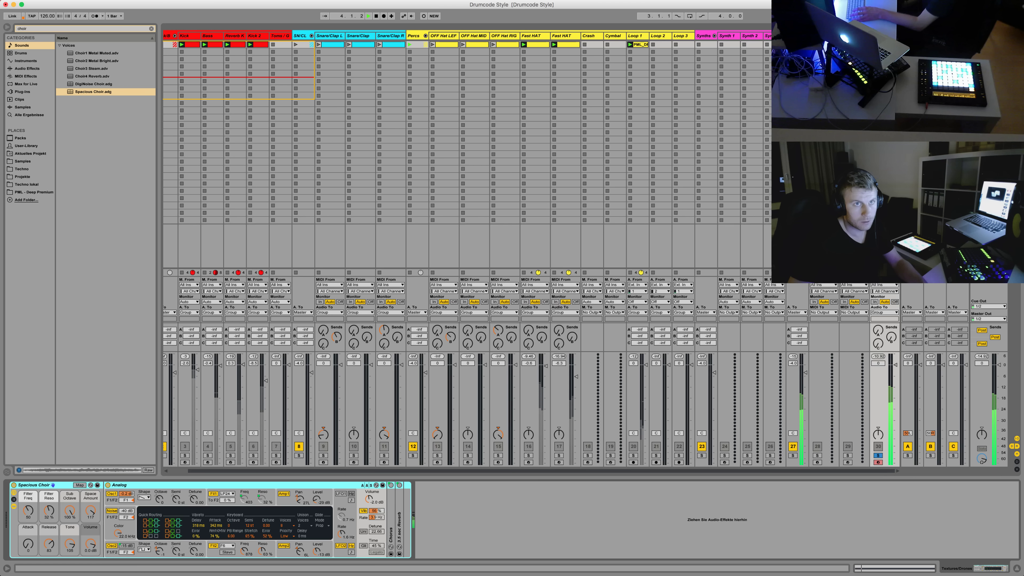
Raise the Spacious Choir's Filter Freq and Attack macros during playback and set Filter Reso to 40 %
{"action": "key", "text": "shift+Tab"}
{"action": "left_click_drag", "start_coordinate": [34, 519], "coordinate": [35, 531]}
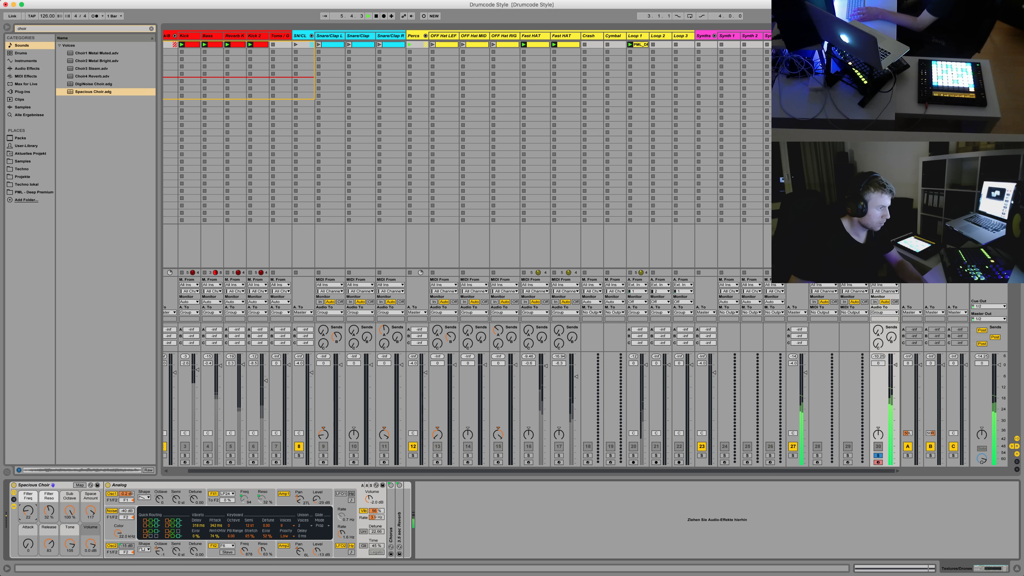
{"action": "left_click_drag", "start_coordinate": [25, 542], "coordinate": [25, 539]}
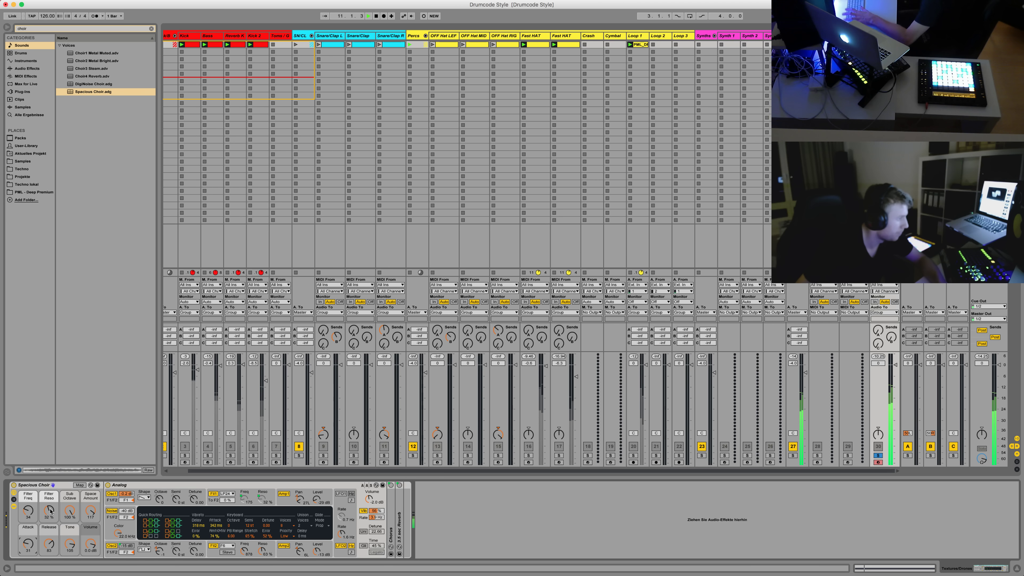
{"action": "left_click_drag", "start_coordinate": [49, 510], "coordinate": [48, 515]}
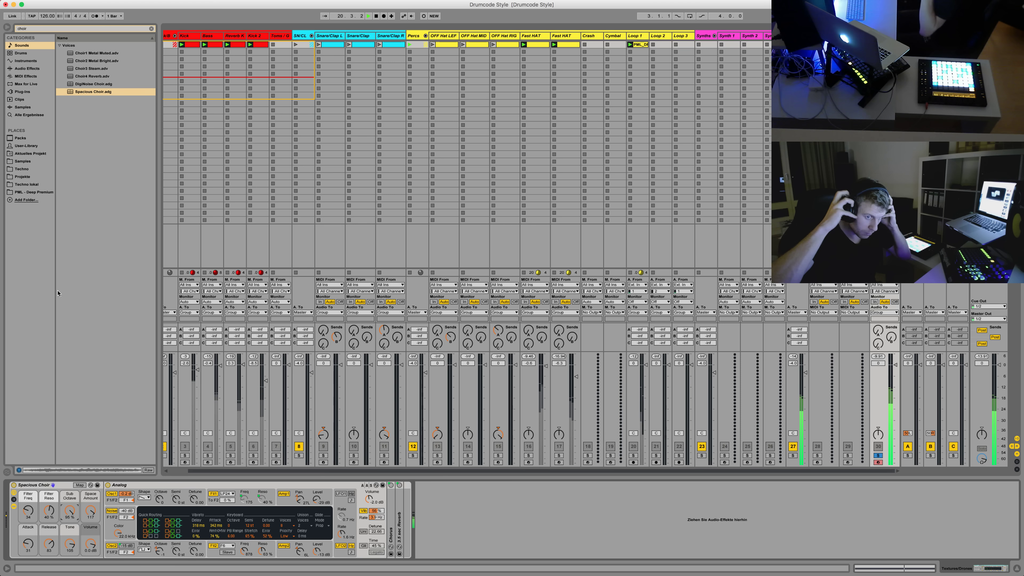
{"action": "left_click", "coordinate": [35, 504]}
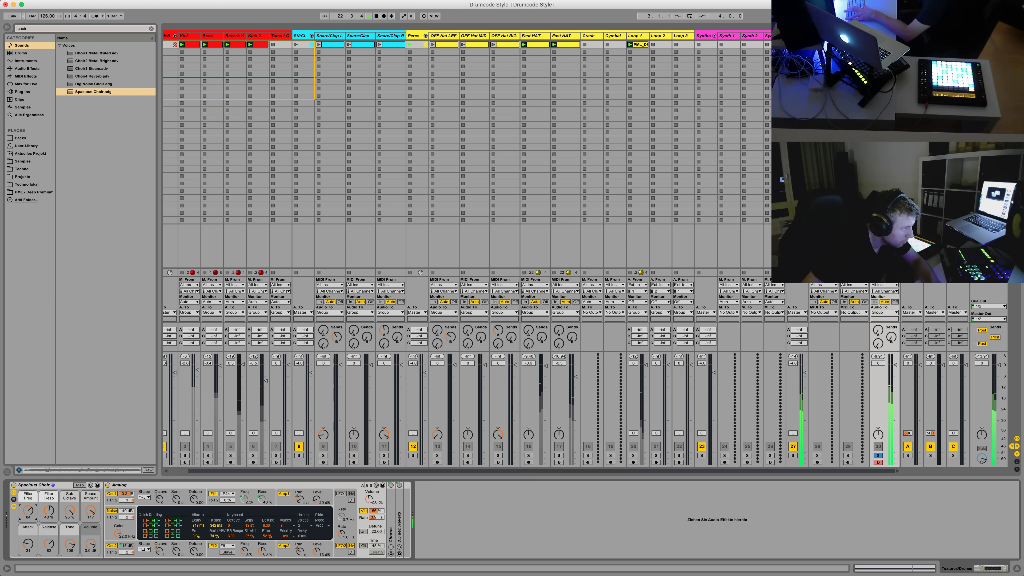
{"action": "left_click_drag", "start_coordinate": [35, 503], "coordinate": [36, 509]}
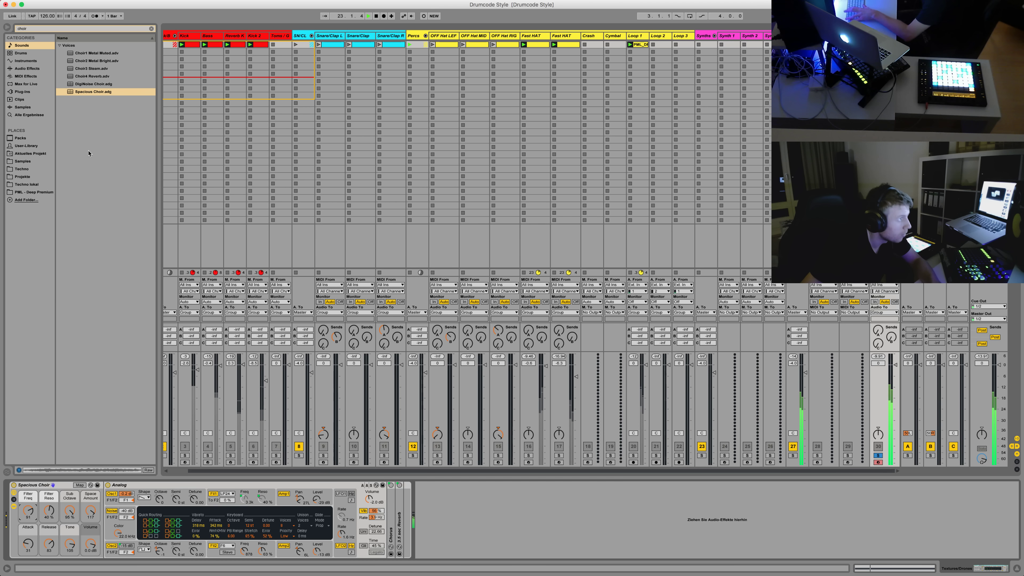
Add Redux and Overdrive after the Spacious Choir and lower Overdrive's Dry/Wet
{"action": "left_click", "coordinate": [28, 69]}
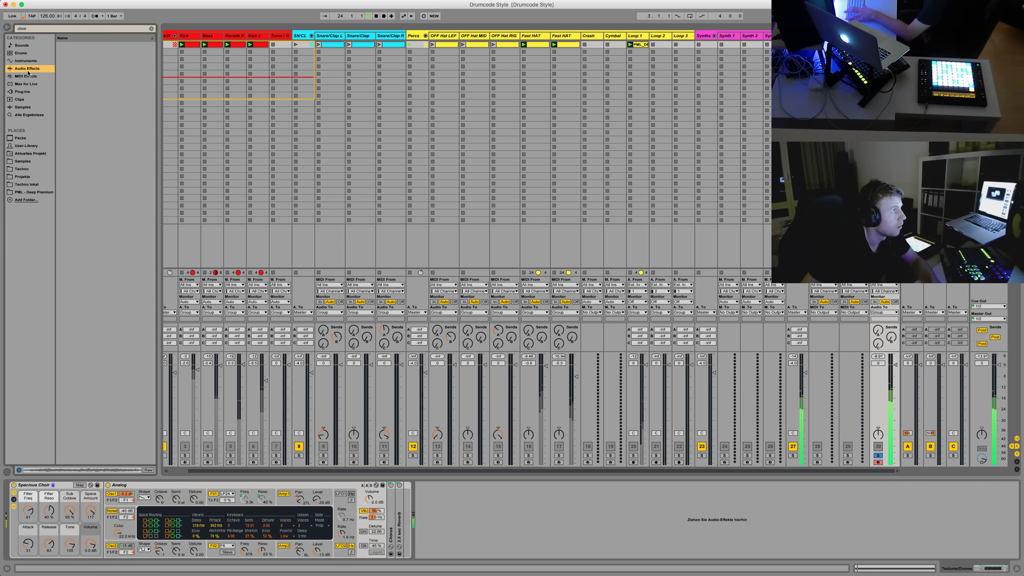
{"action": "left_click", "coordinate": [152, 29]}
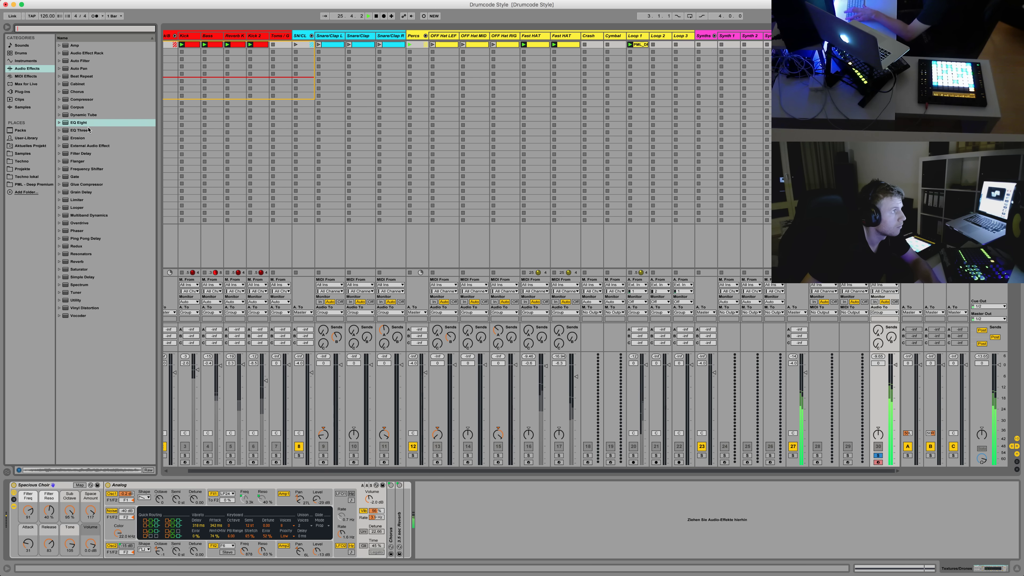
{"action": "double_click", "coordinate": [76, 247]}
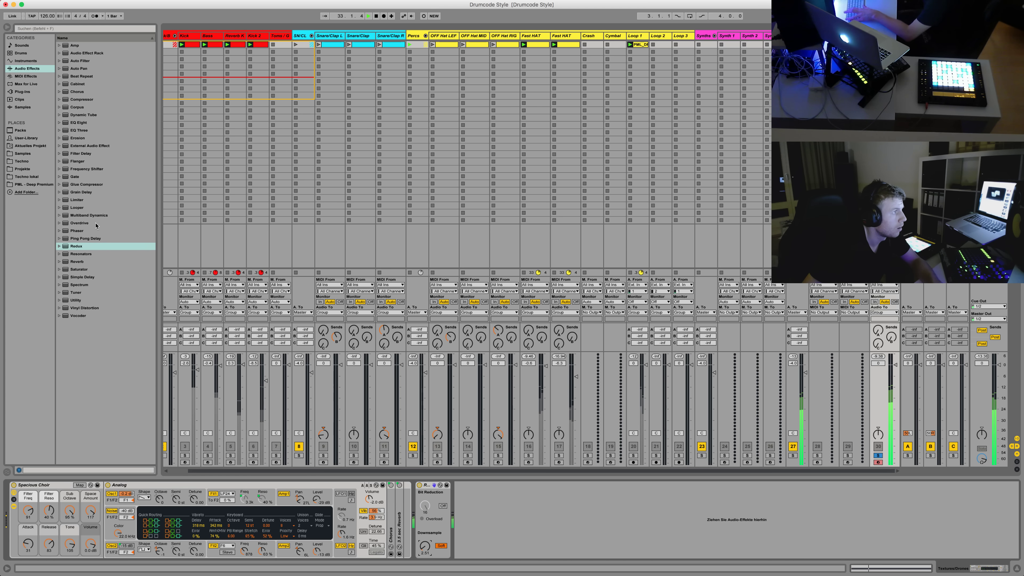
{"action": "left_click_drag", "start_coordinate": [93, 224], "coordinate": [491, 512]}
{"action": "left_click_drag", "start_coordinate": [485, 552], "coordinate": [485, 573]}
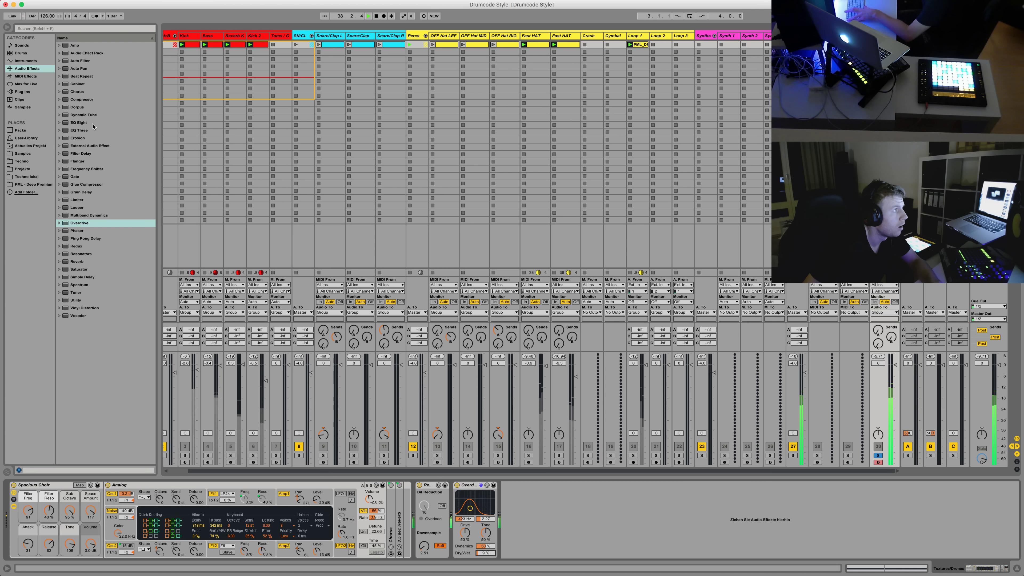
Add the Chorus audio effect after Overdrive on the Textures/Drones track
{"action": "left_click", "coordinate": [88, 107]}
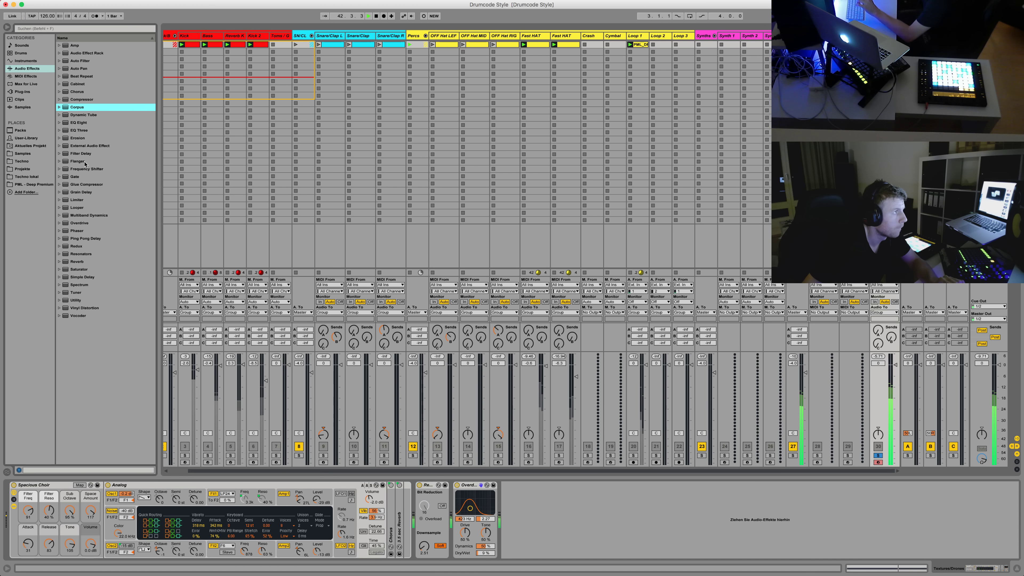
{"action": "left_click", "coordinate": [78, 92]}
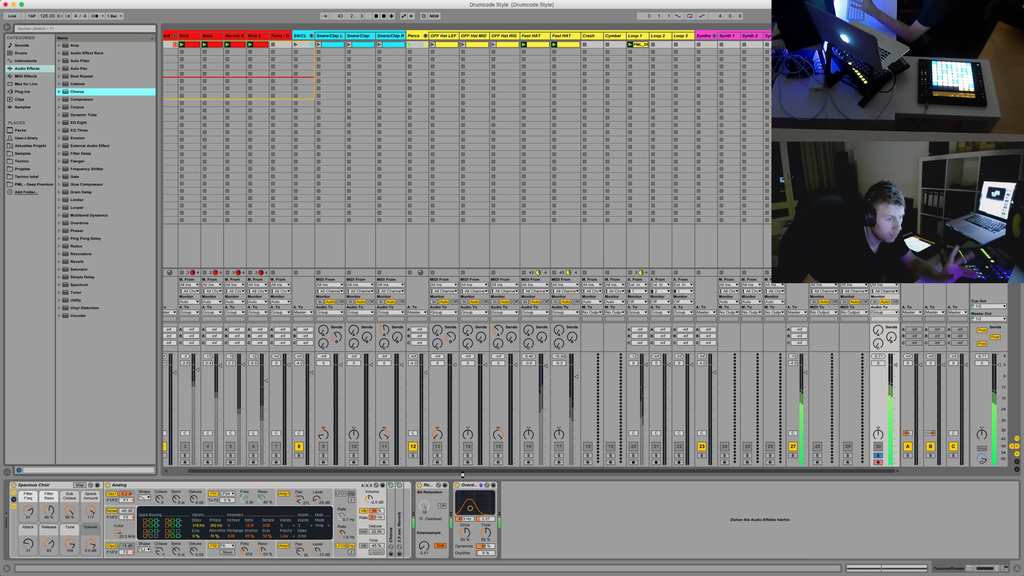
{"action": "double_click", "coordinate": [78, 92]}
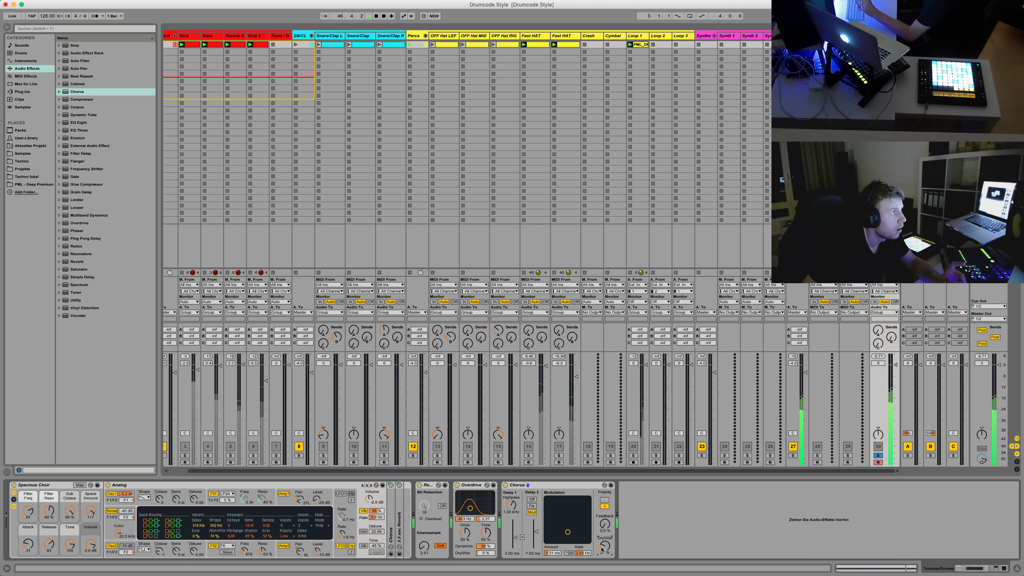
Add Auto Pan after Chorus, sync its rate to the tempo, and adjust its rate, waveform and amount
{"action": "left_click_drag", "start_coordinate": [79, 69], "coordinate": [636, 525]}
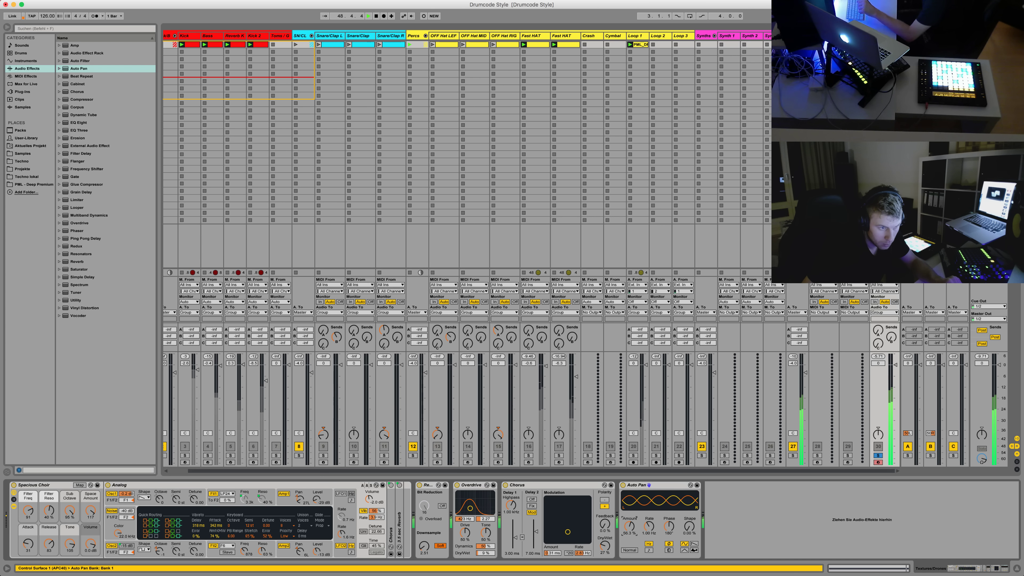
{"action": "left_click_drag", "start_coordinate": [651, 531], "coordinate": [652, 507]}
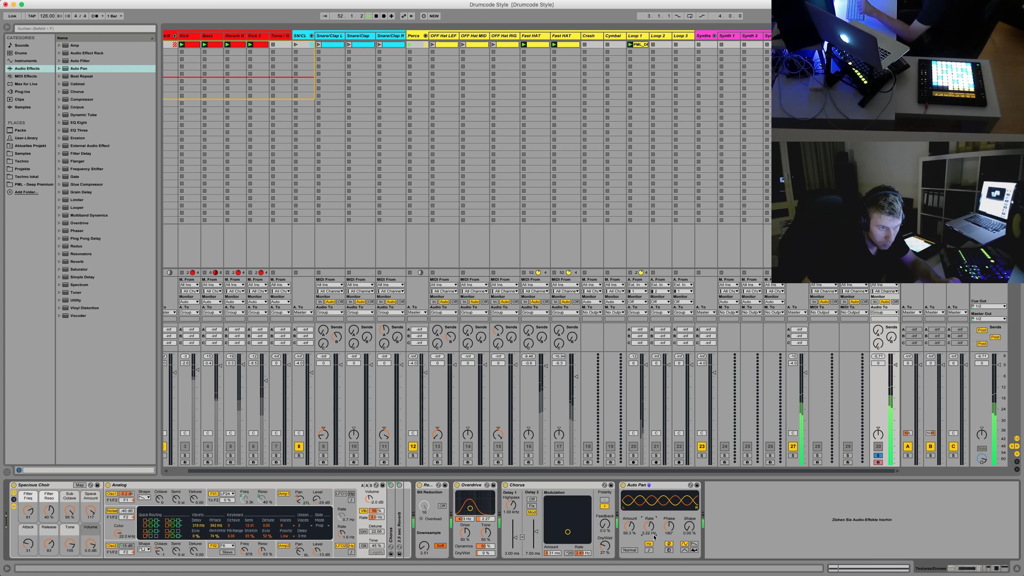
{"action": "left_click", "coordinate": [649, 550]}
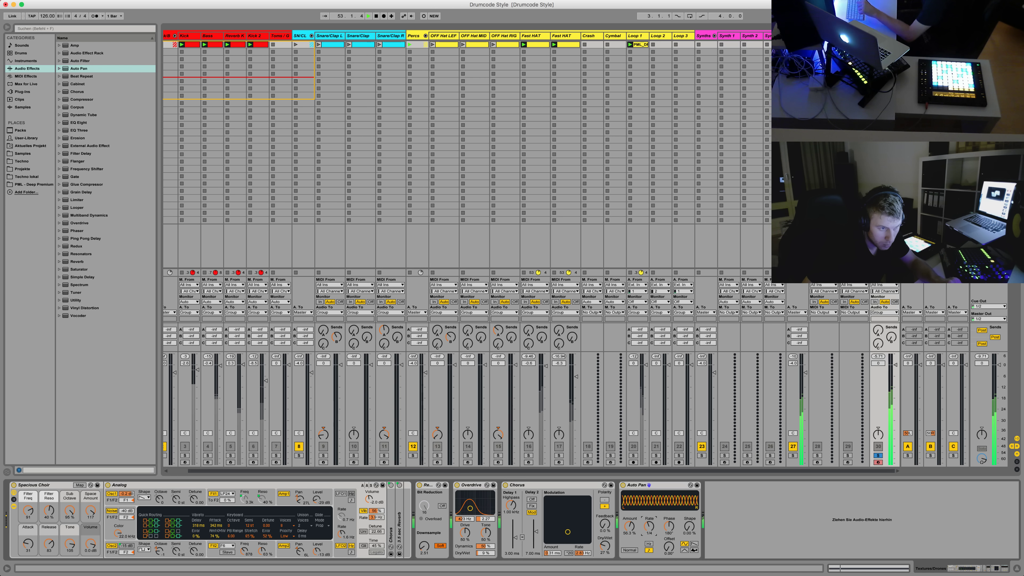
{"action": "mouse_move", "coordinate": [649, 526]}
{"action": "left_mouse_down"}
{"action": "mouse_move", "coordinate": [638, 549]}
{"action": "mouse_move", "coordinate": [649, 518]}
{"action": "left_mouse_up"}
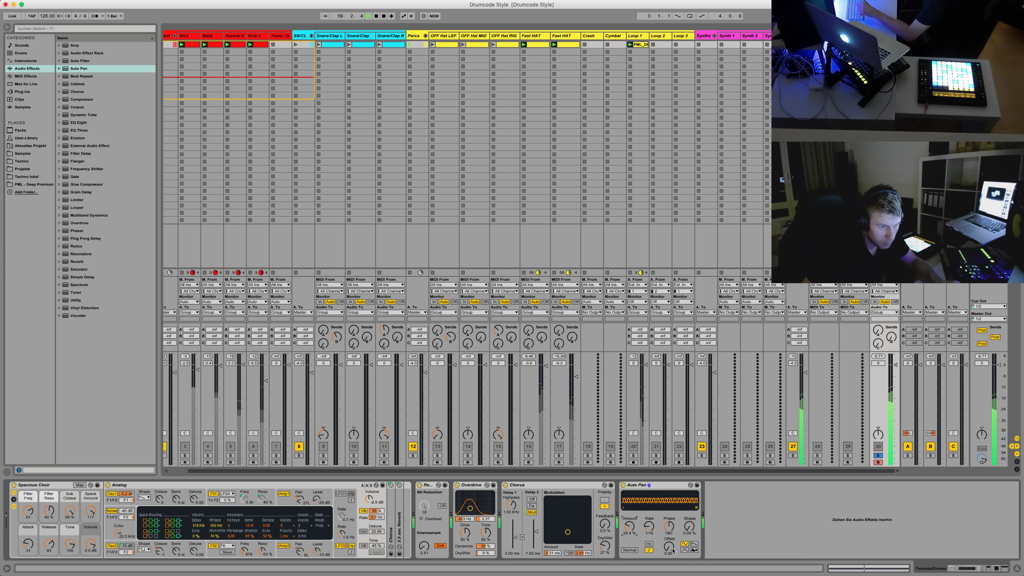
{"action": "left_click", "coordinate": [684, 550]}
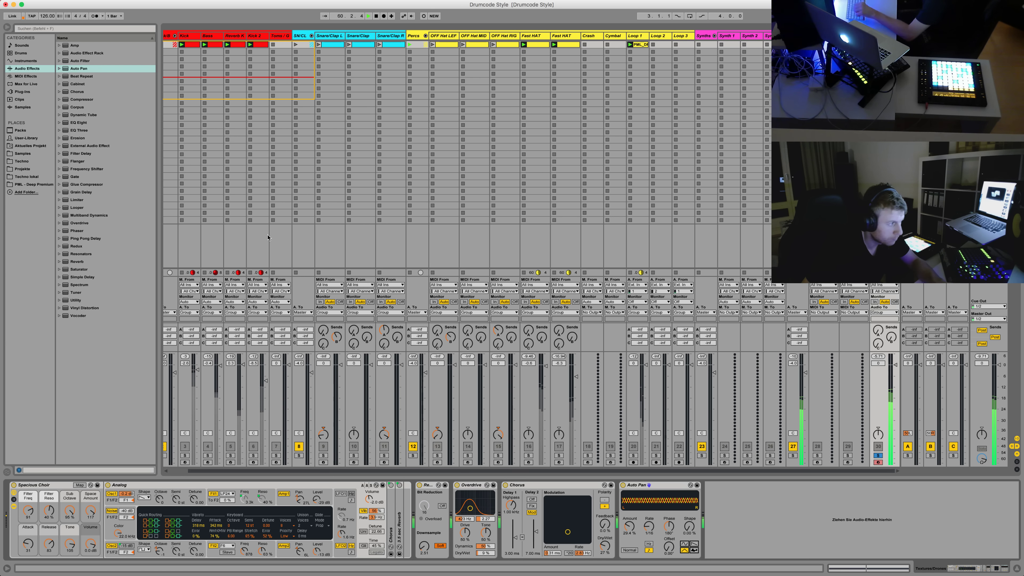
{"action": "left_click_drag", "start_coordinate": [629, 526], "coordinate": [629, 523]}
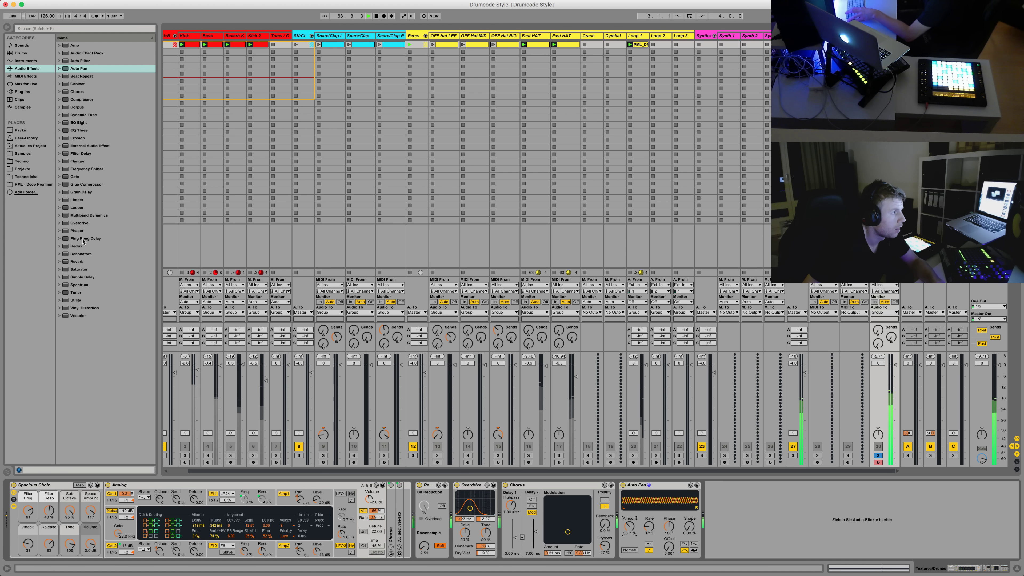
Try a Reverb with reduced Dry/Wet after Auto Pan, and remove it from the device chain
{"action": "left_click_drag", "start_coordinate": [79, 261], "coordinate": [847, 520]}
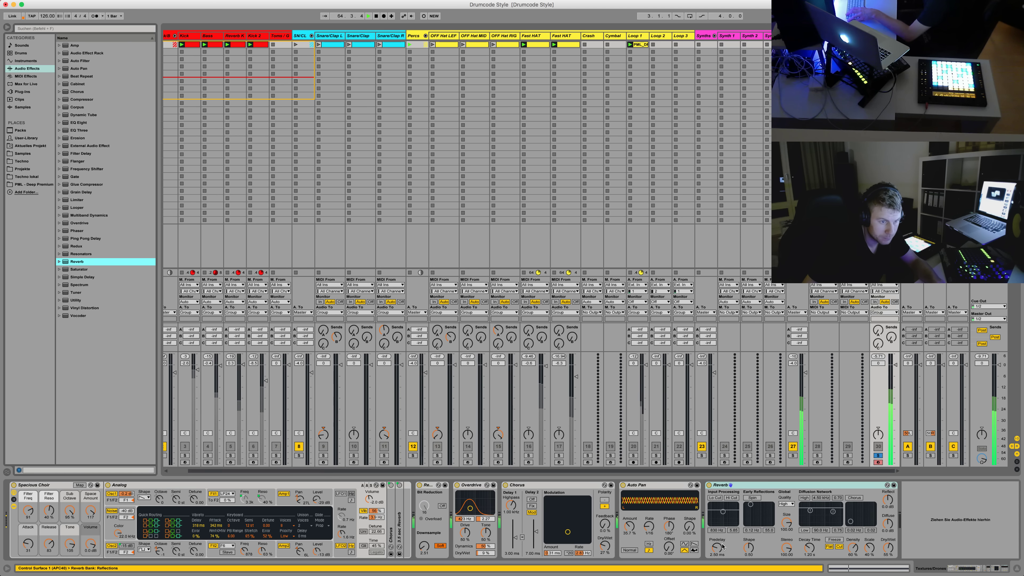
{"action": "left_click_drag", "start_coordinate": [888, 548], "coordinate": [889, 575]}
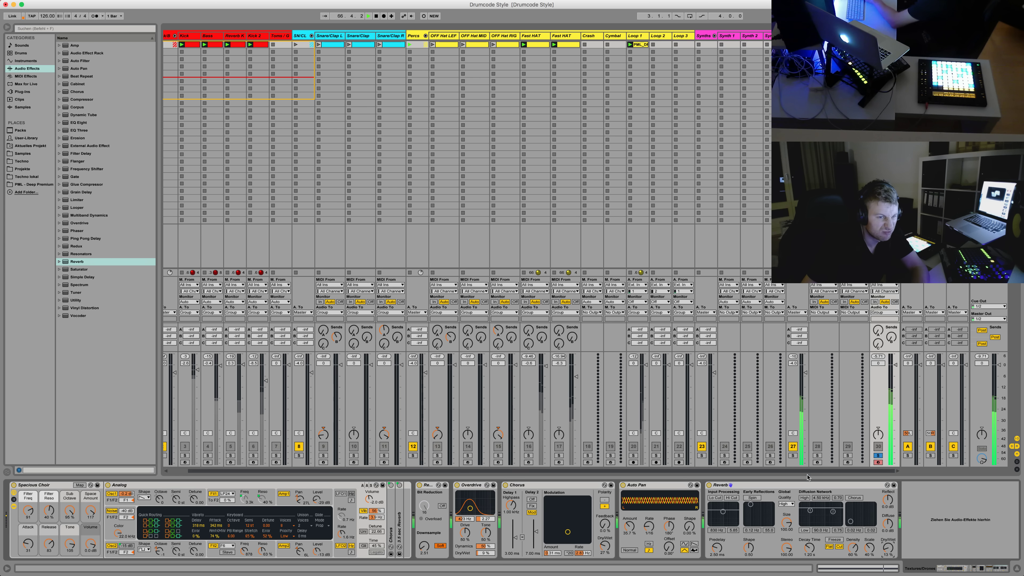
{"action": "left_click", "coordinate": [807, 486]}
{"action": "key", "text": "Delete"}
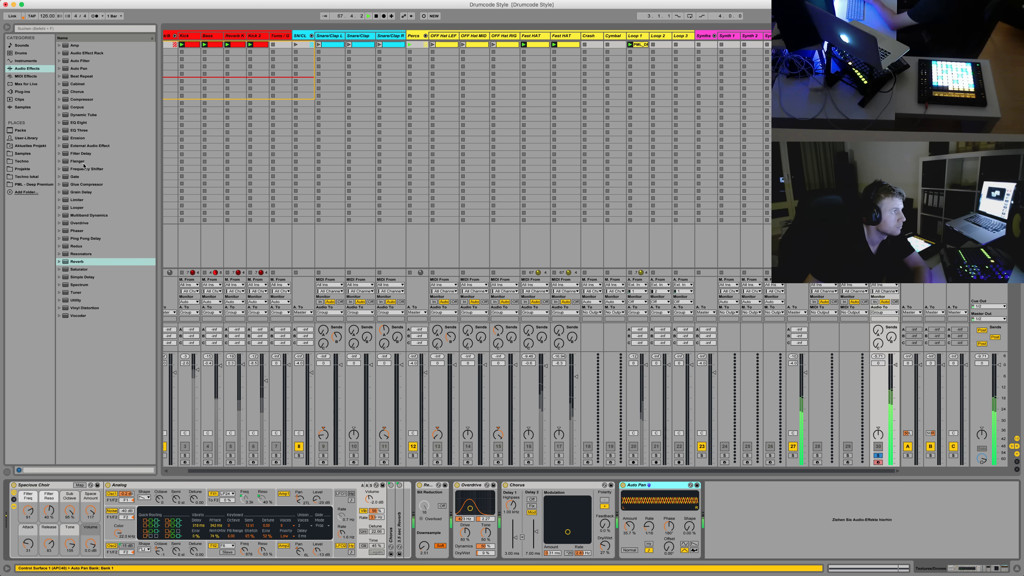
Add a Glue Compressor after Auto Pan, enable its sidechain from the Sidechain track, and lower the threshold to about -12 dB
{"action": "left_click_drag", "start_coordinate": [87, 185], "coordinate": [721, 512]}
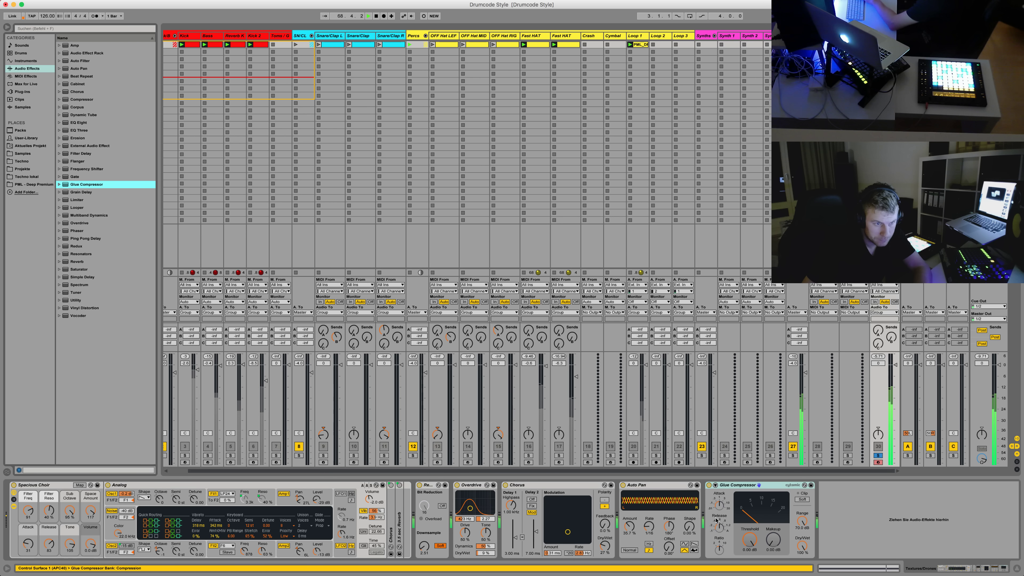
{"action": "left_click", "coordinate": [715, 486]}
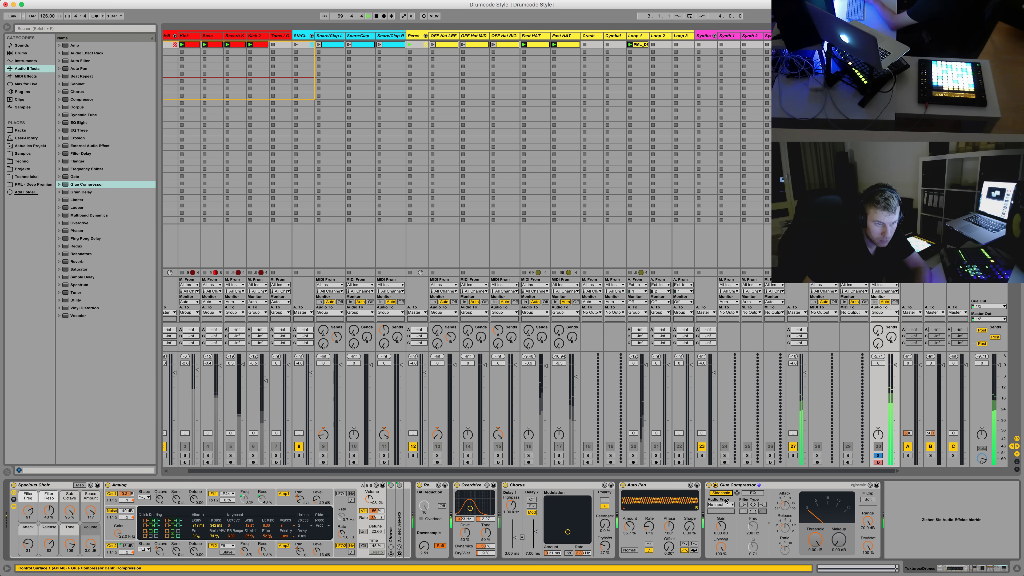
{"action": "left_click", "coordinate": [725, 504]}
{"action": "left_click", "coordinate": [721, 333]}
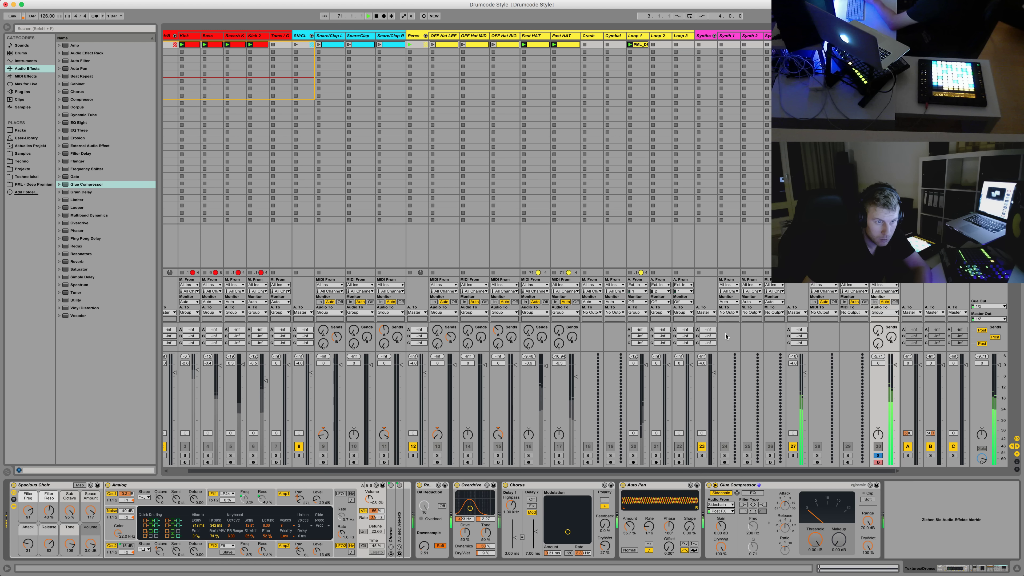
{"action": "left_click_drag", "start_coordinate": [814, 540], "coordinate": [815, 564]}
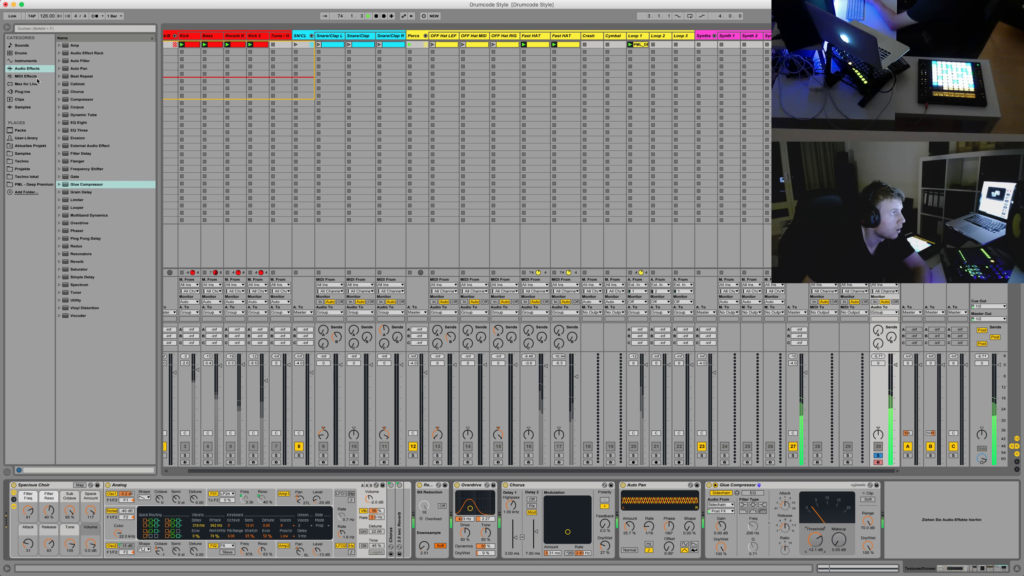
Add EQ Eight after the Glue Compressor and shape a low cut and a high cut that confine the drone to the midrange
{"action": "left_click_drag", "start_coordinate": [81, 123], "coordinate": [955, 571]}
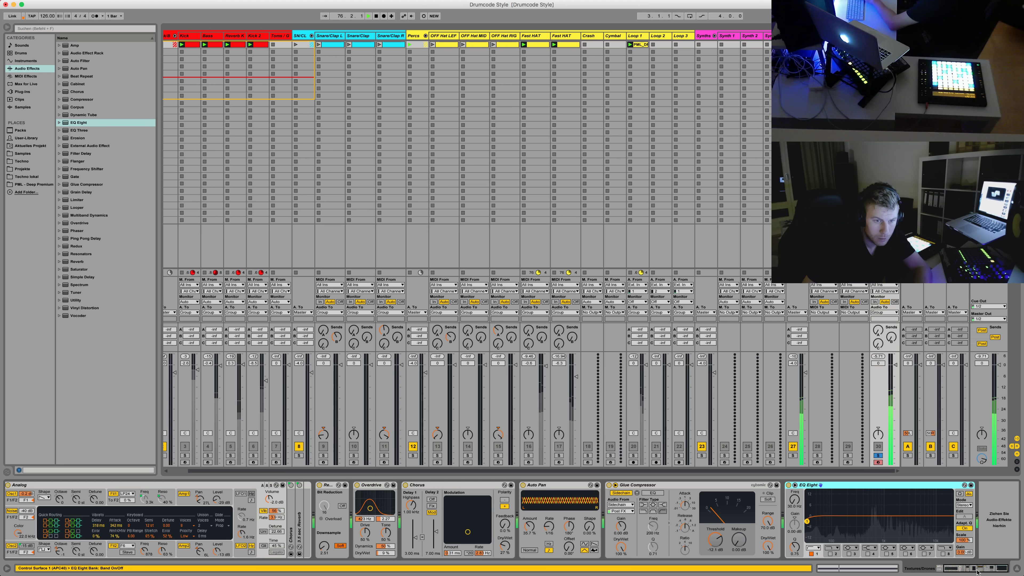
{"action": "left_click", "coordinate": [830, 553]}
{"action": "left_click_drag", "start_coordinate": [955, 523], "coordinate": [924, 522]}
{"action": "left_click_drag", "start_coordinate": [807, 517], "coordinate": [861, 523]}
{"action": "left_click_drag", "start_coordinate": [925, 524], "coordinate": [896, 520]}
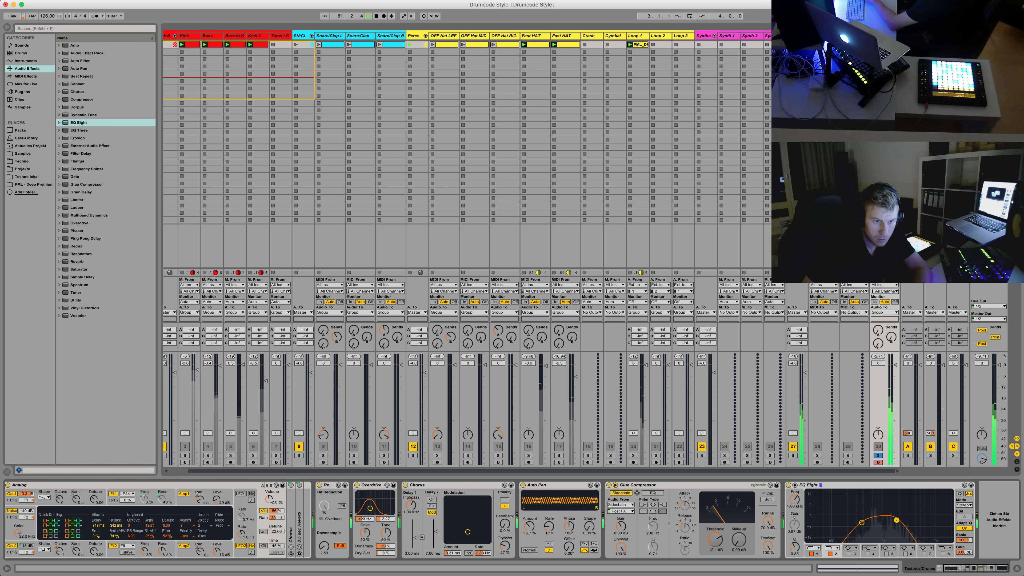
Unsolo the drone track so the full mix plays, and select the Kick/Bass group to show its devices
{"action": "left_click", "coordinate": [877, 455]}
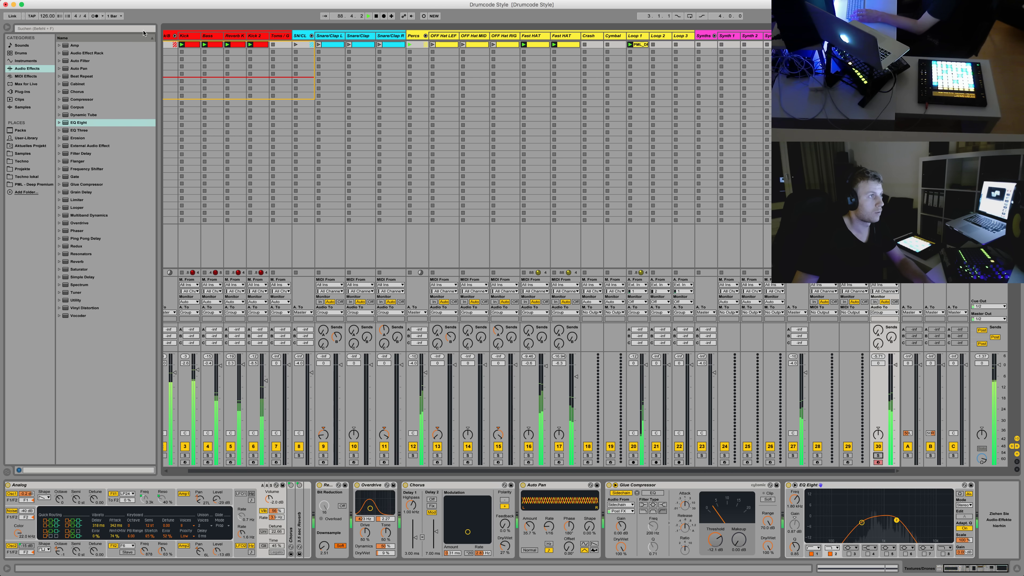
{"action": "left_click", "coordinate": [170, 35]}
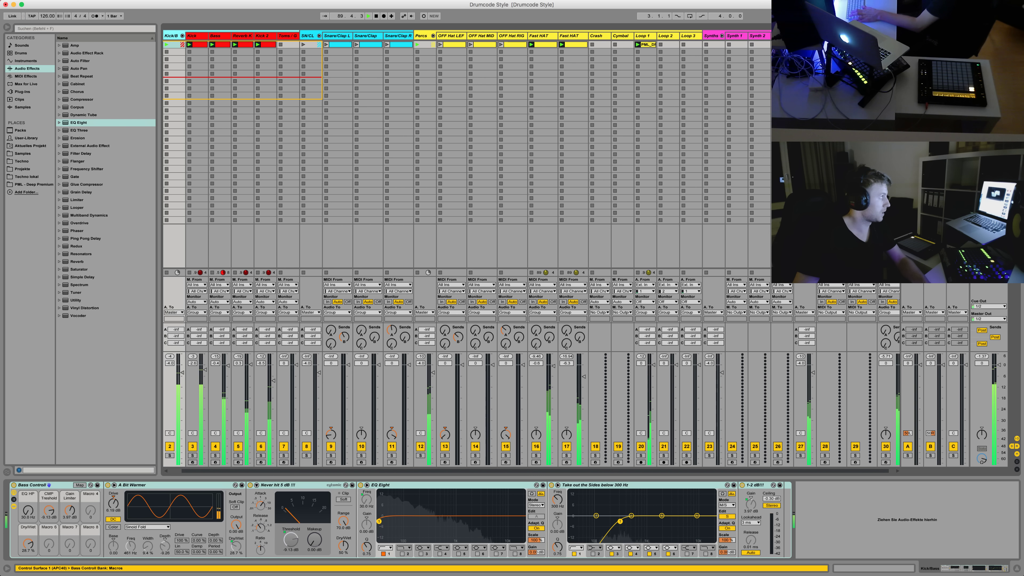